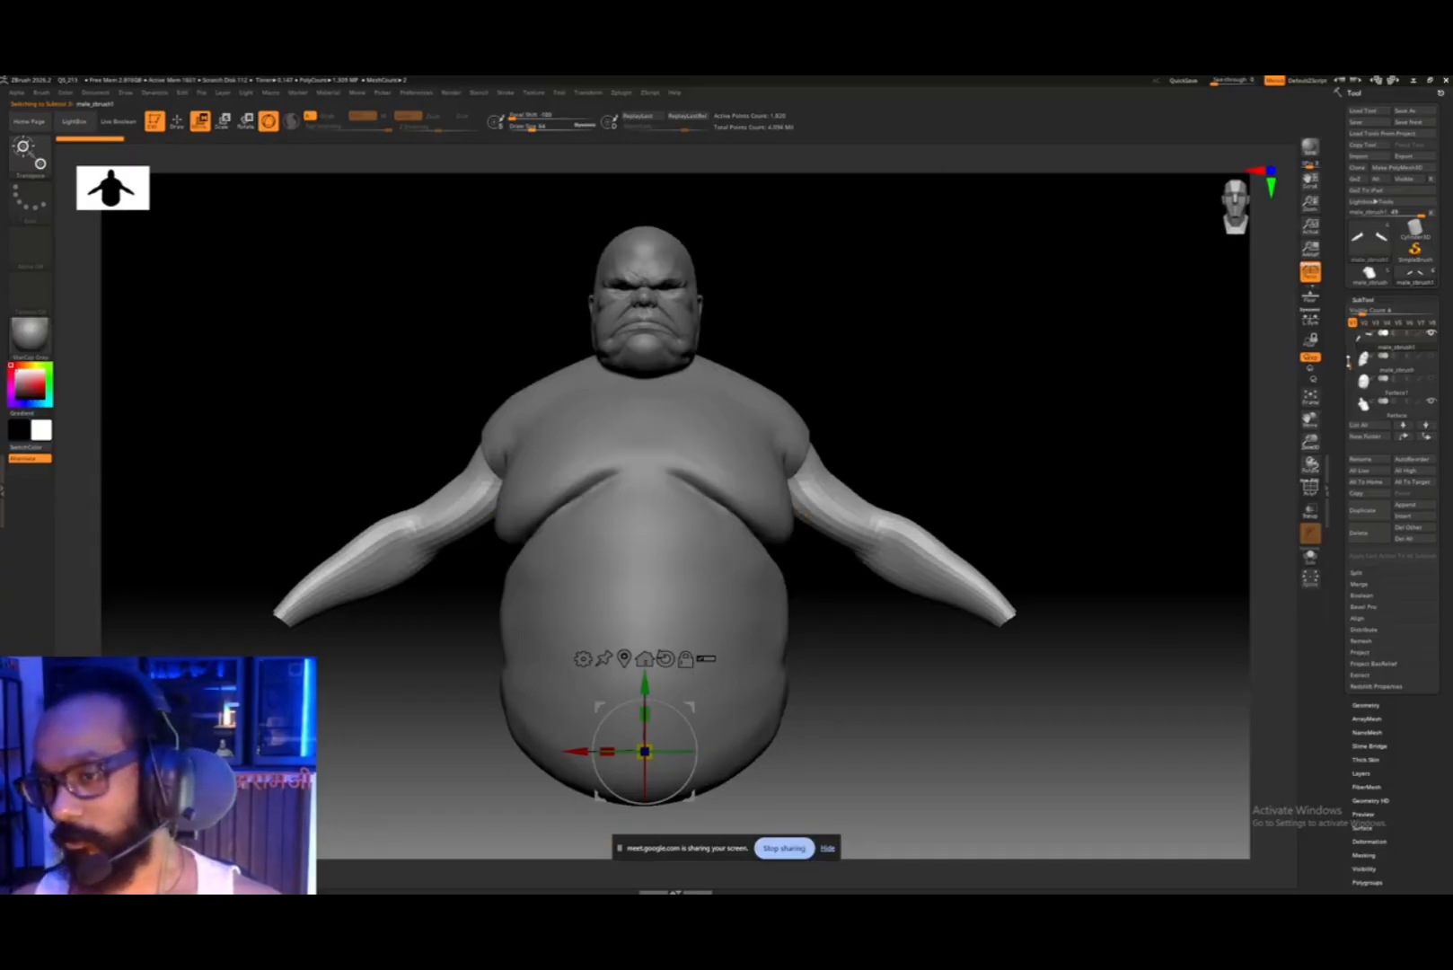
- Append a PolyMesh3D star to the character as a new subtool
left_click_drag(1351, 364, 1368, 398)
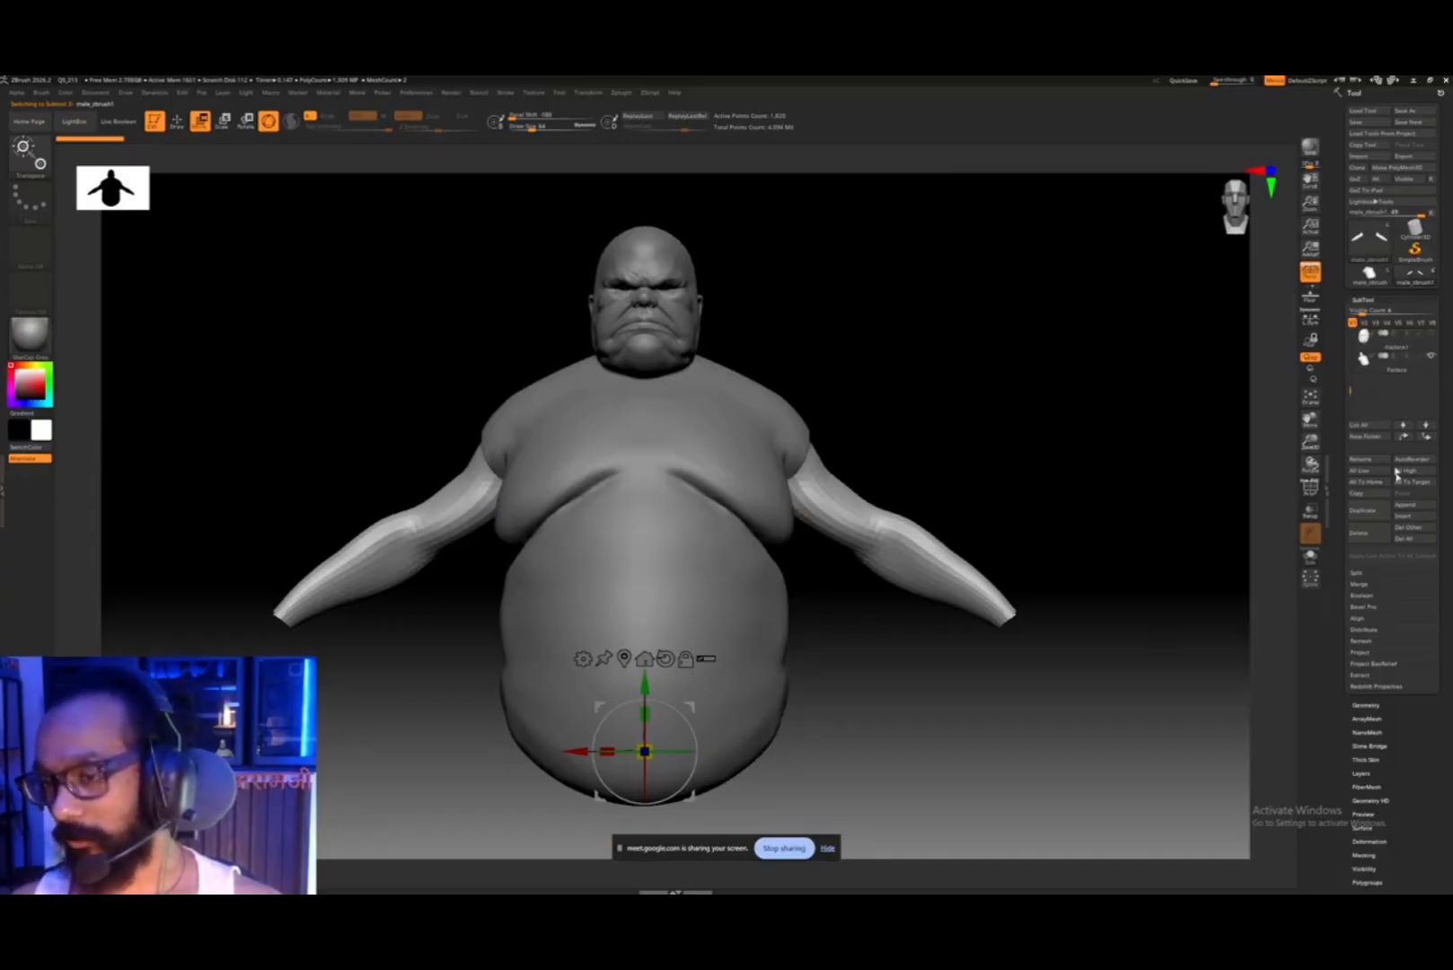
left_click(1405, 505)
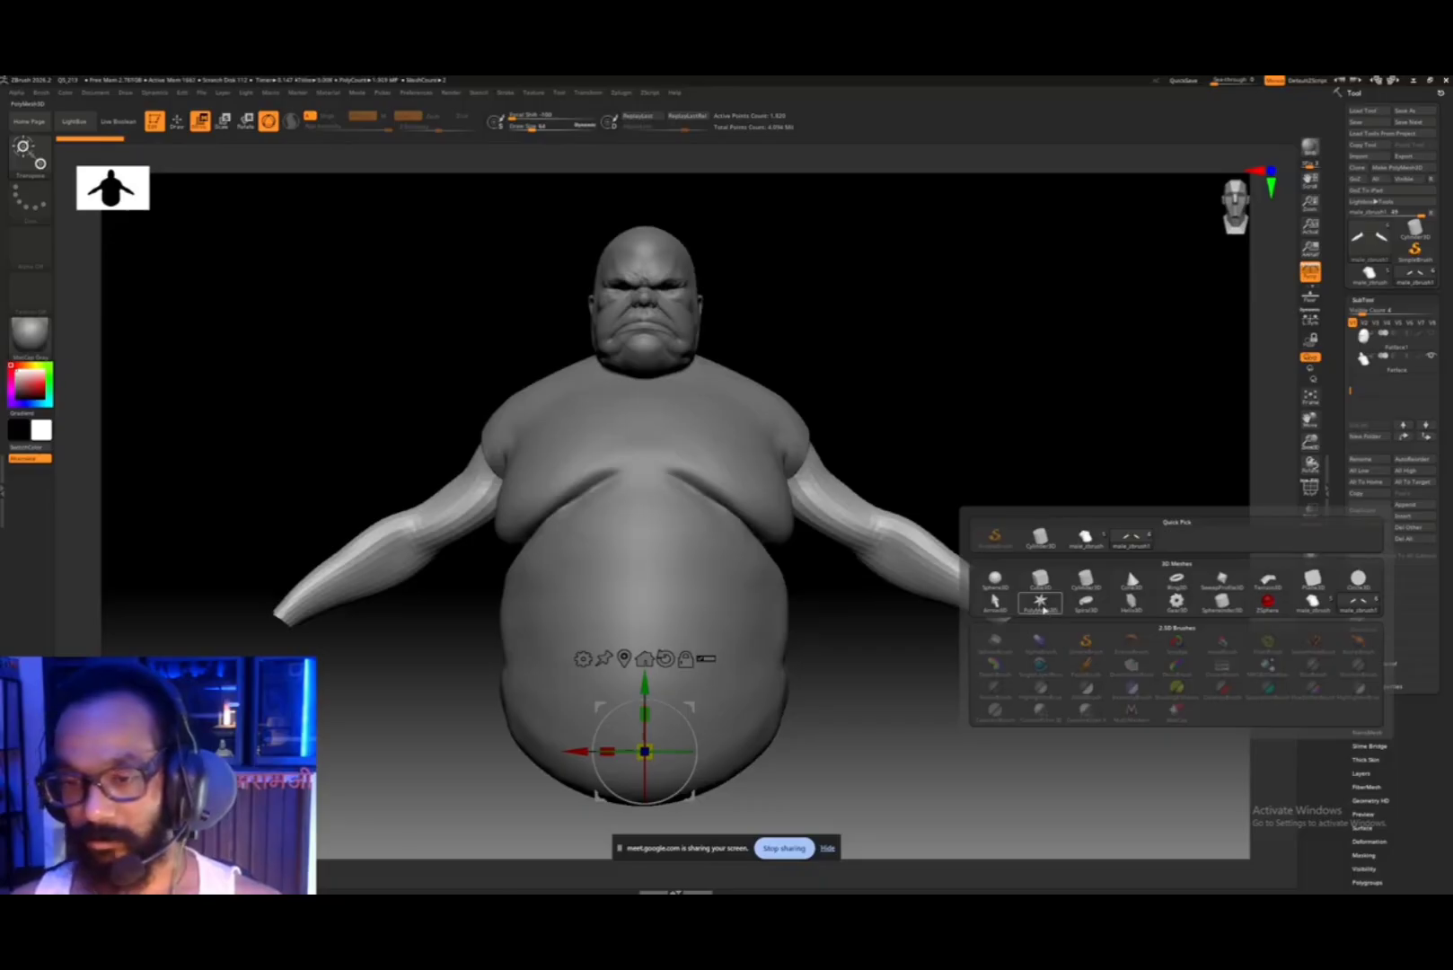
left_click(1042, 609)
- Make the star subtool active, isolate it in Solo mode, and frame it with PolyFrame displayed
left_click_drag(882, 453, 1284, 577)
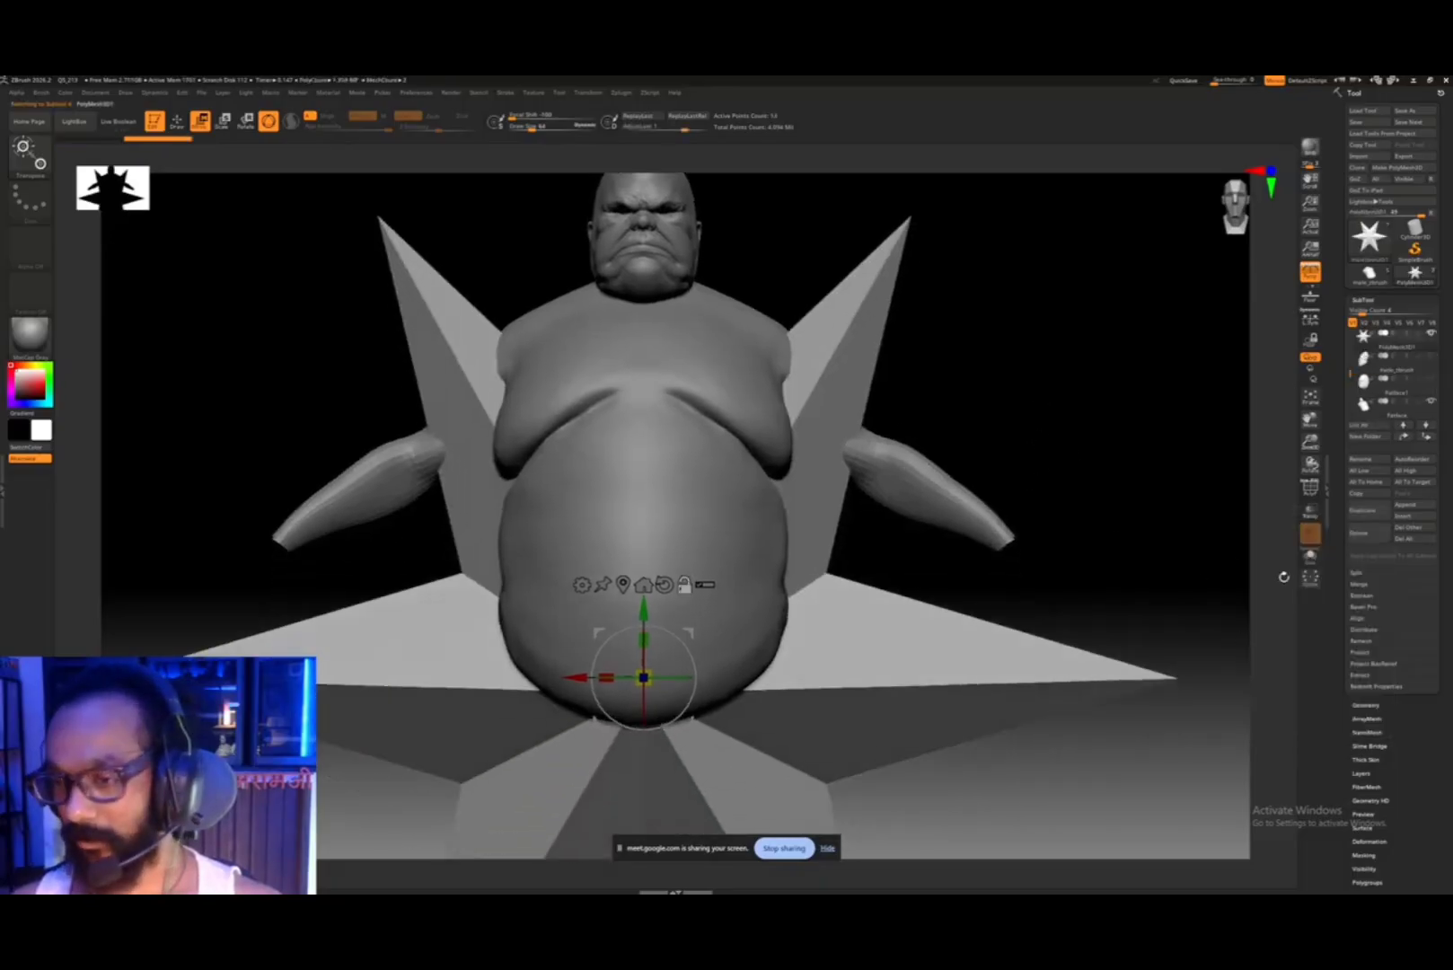
left_click(1311, 556)
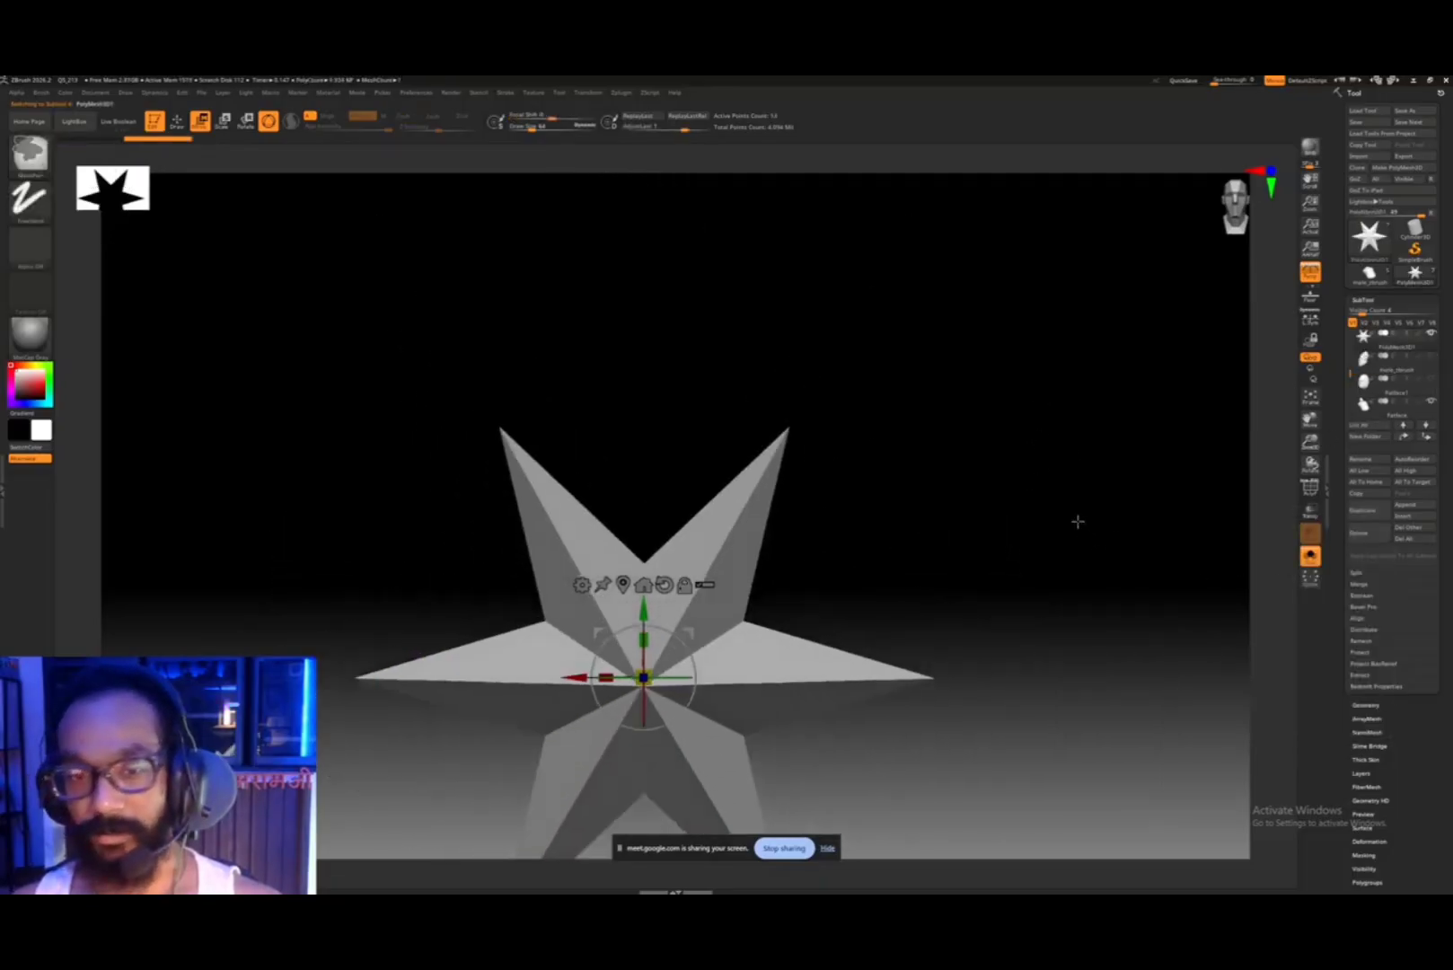
key("f")
key("shift+f")
right_click_drag(938, 422, 1053, 590, "ctrl")
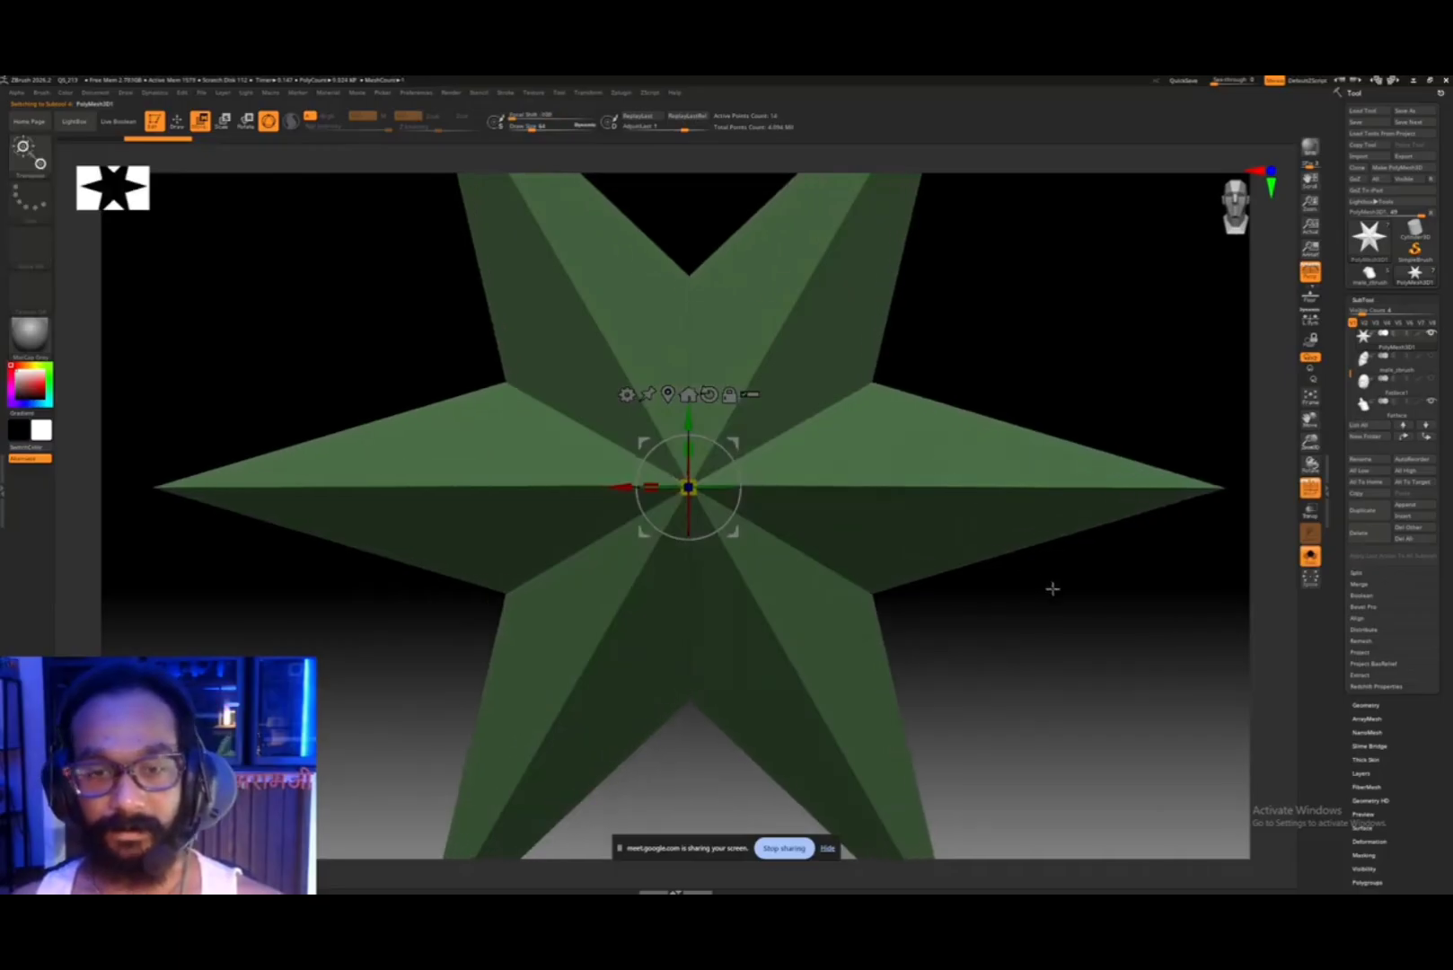
mouse_move(1053, 588)
left_mouse_down()
mouse_move(1006, 590)
mouse_move(1037, 584)
left_mouse_up()
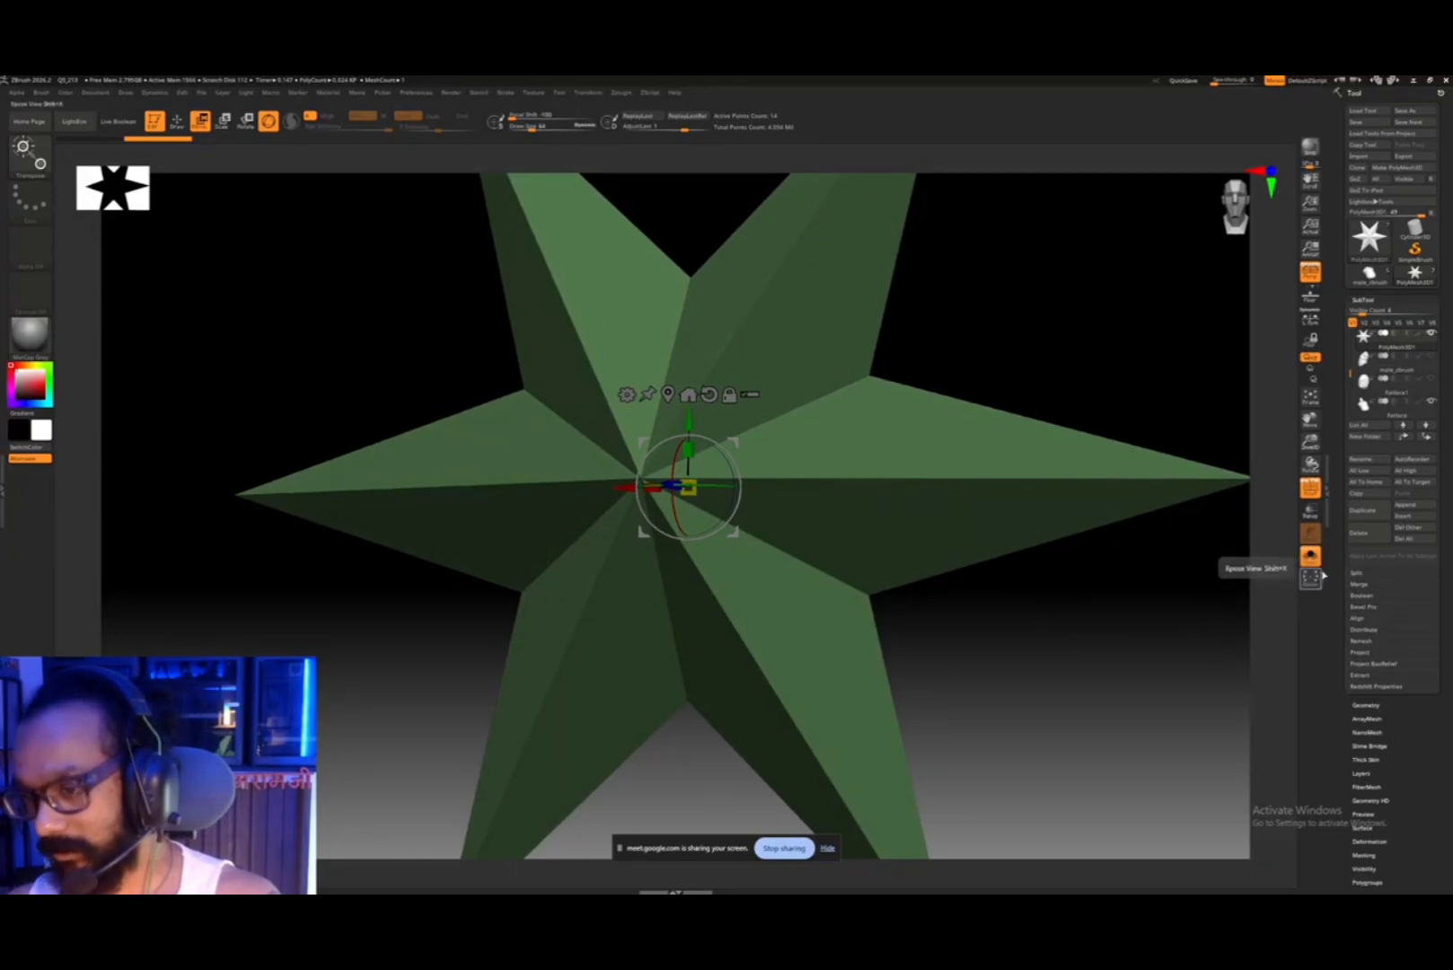
- Open the DynaMesh settings for the star and turn on the Project option
scroll(1354, 507, "down", 5)
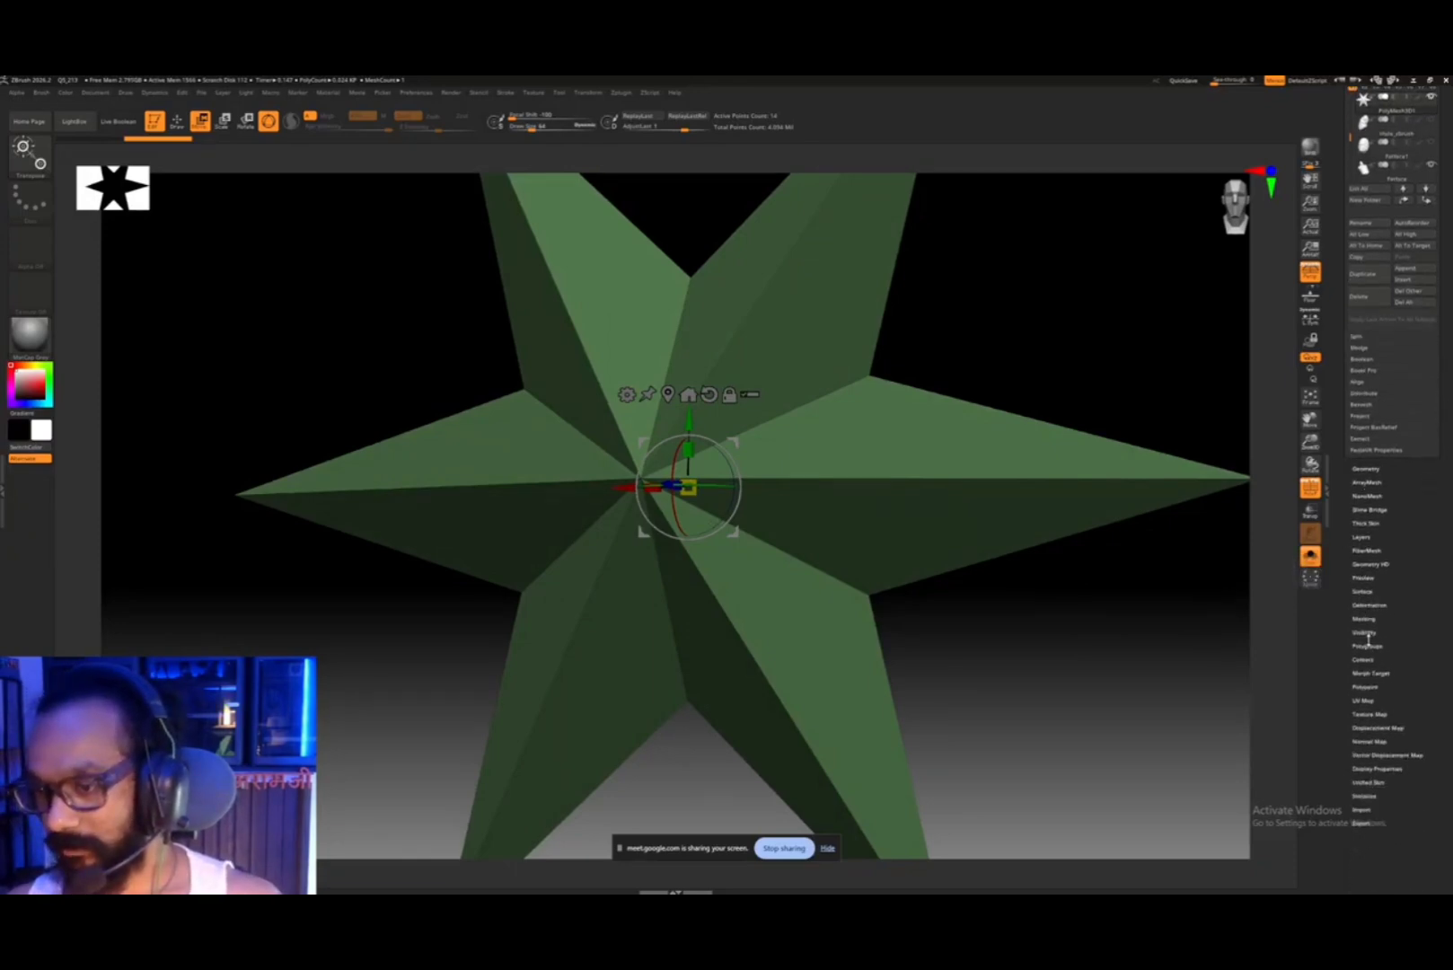
left_click(1365, 471)
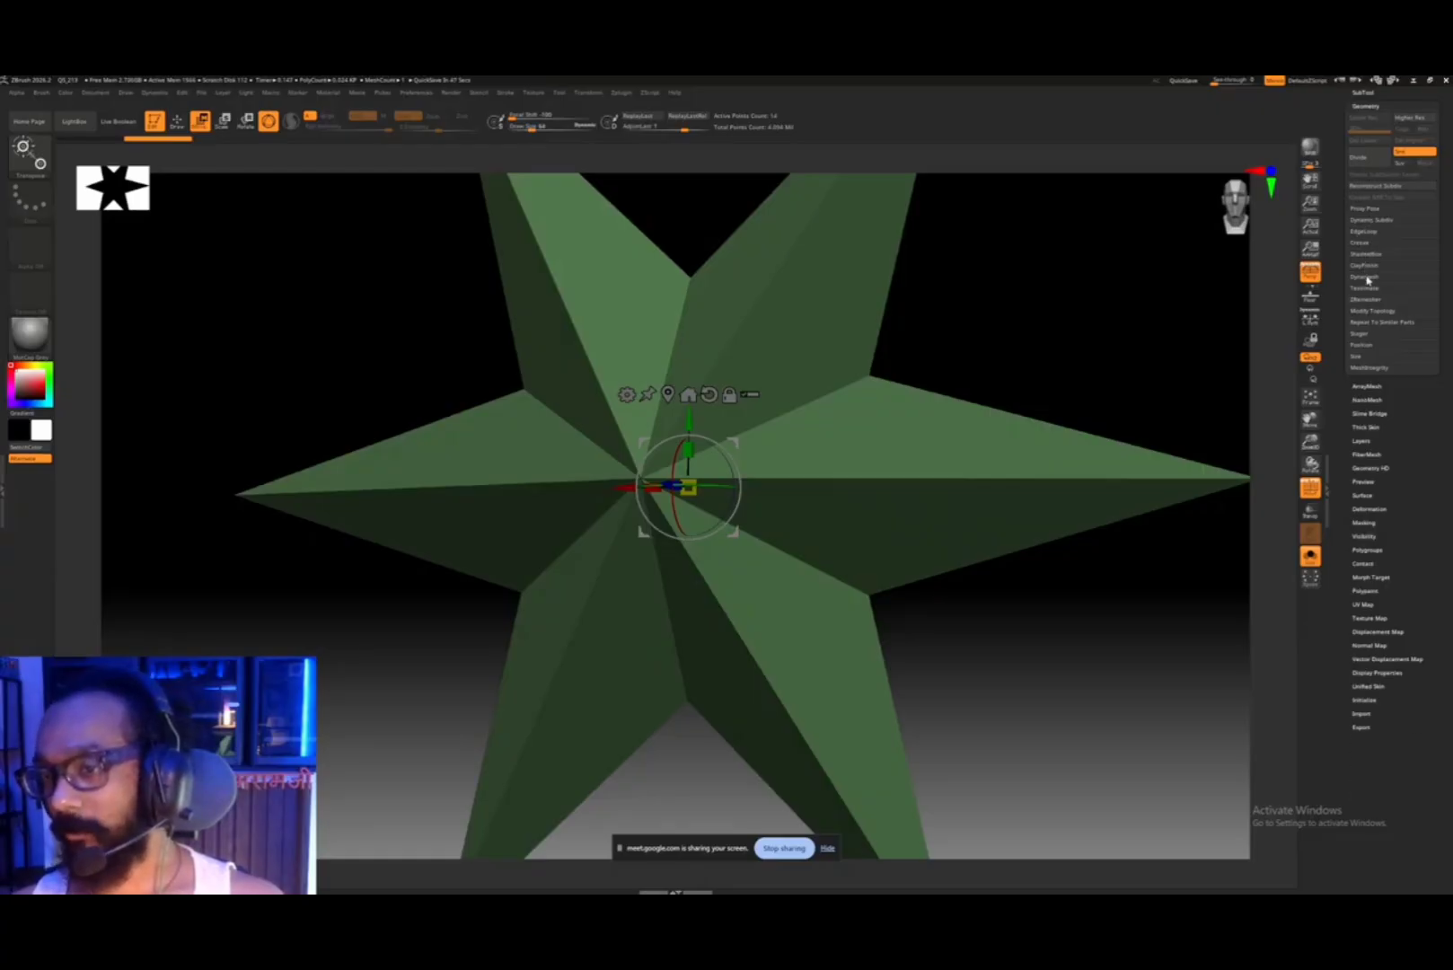
left_click(1365, 277)
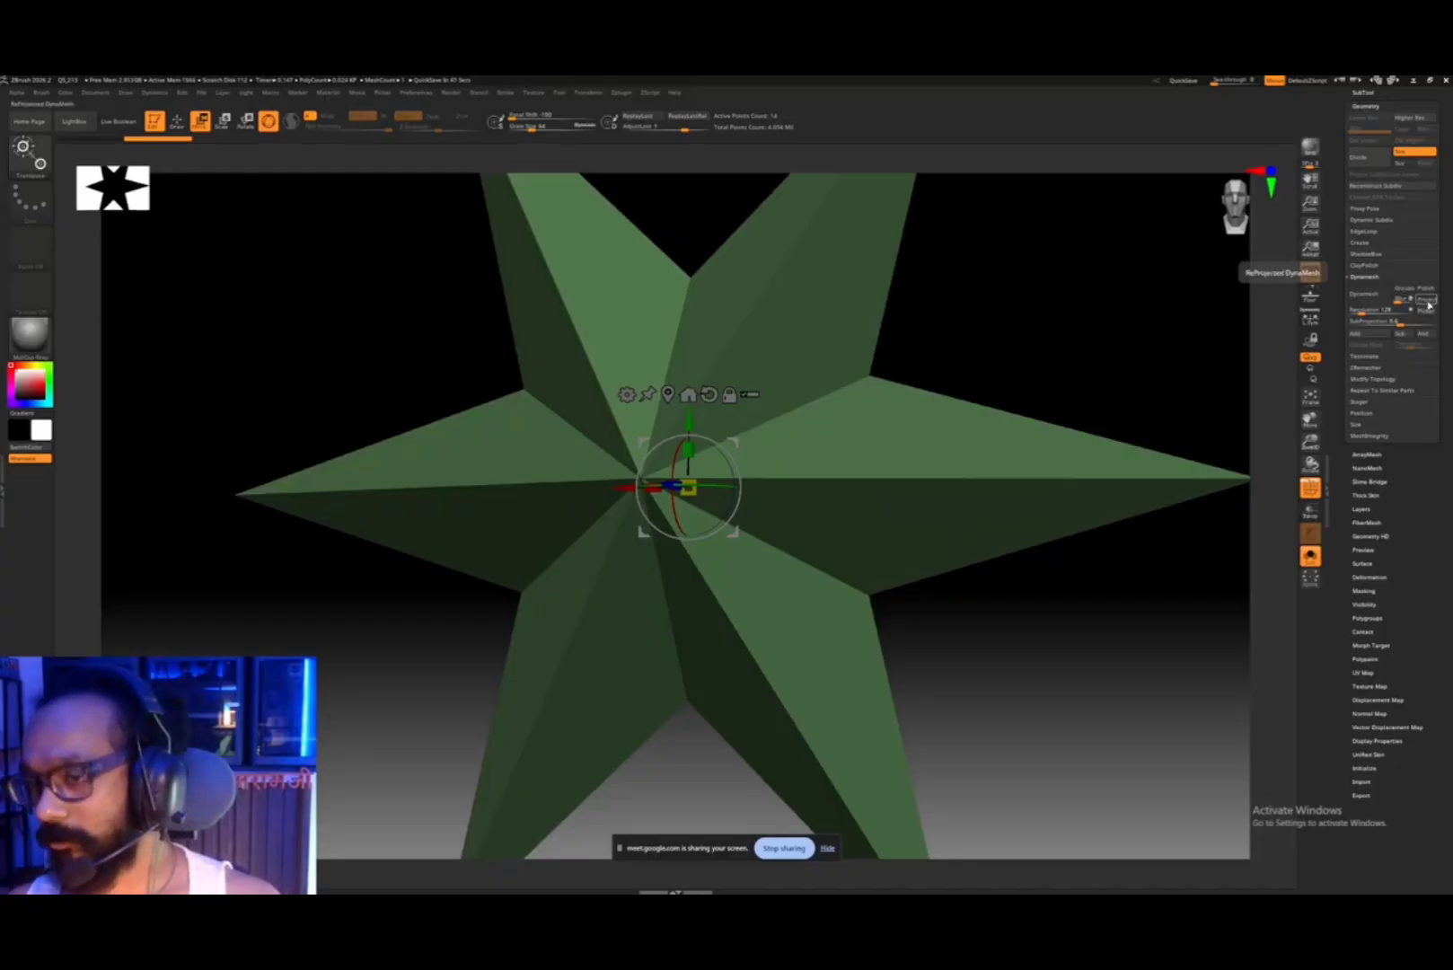
left_click(1426, 300)
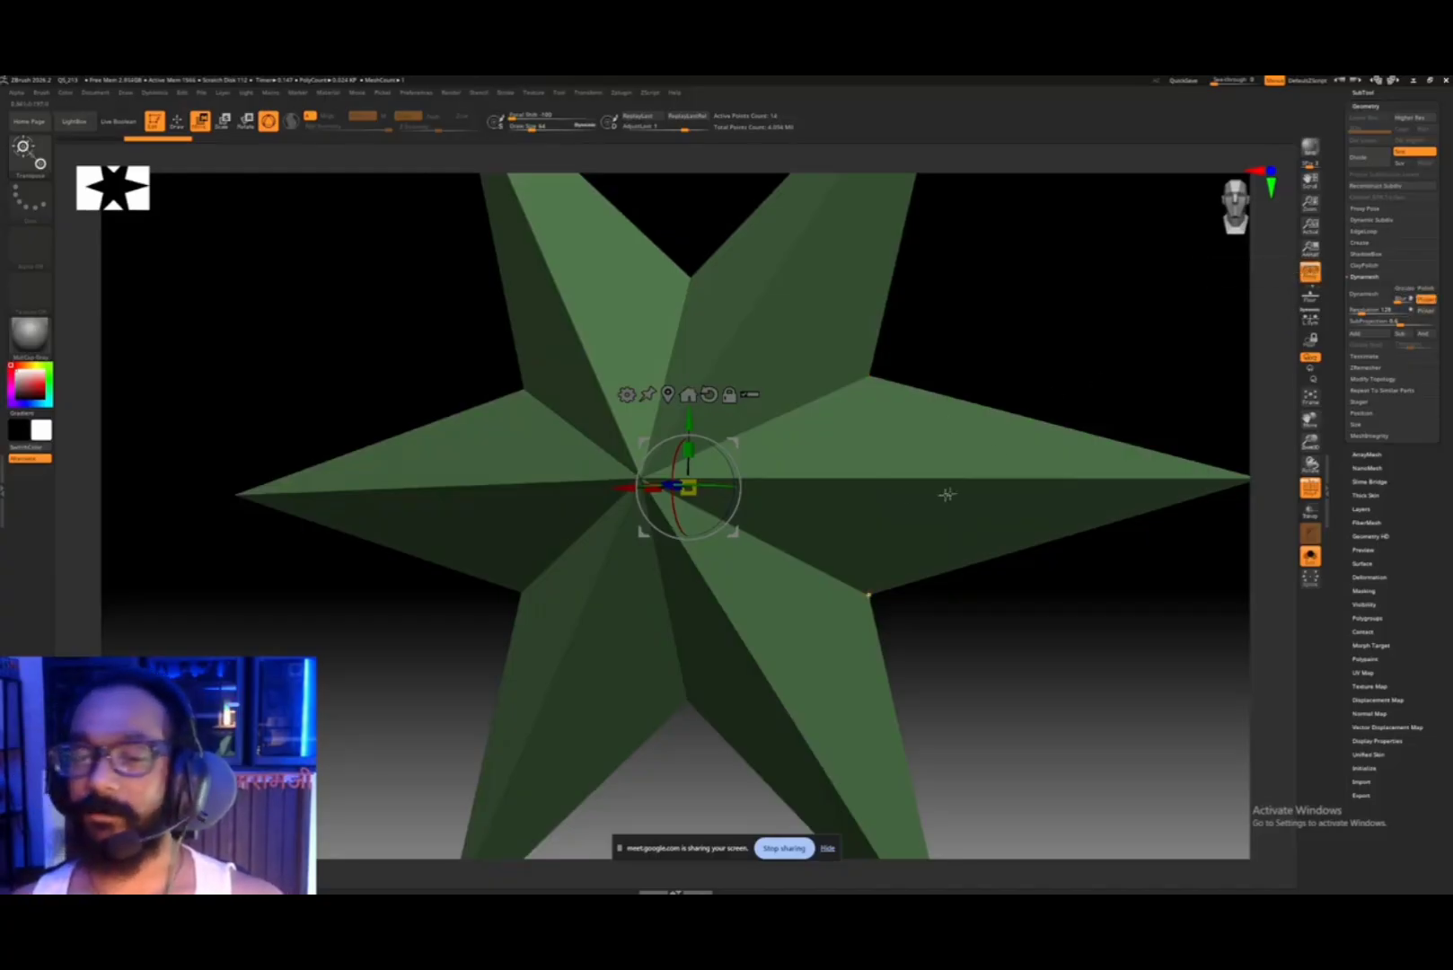
left_click_drag(1040, 351, 1059, 352)
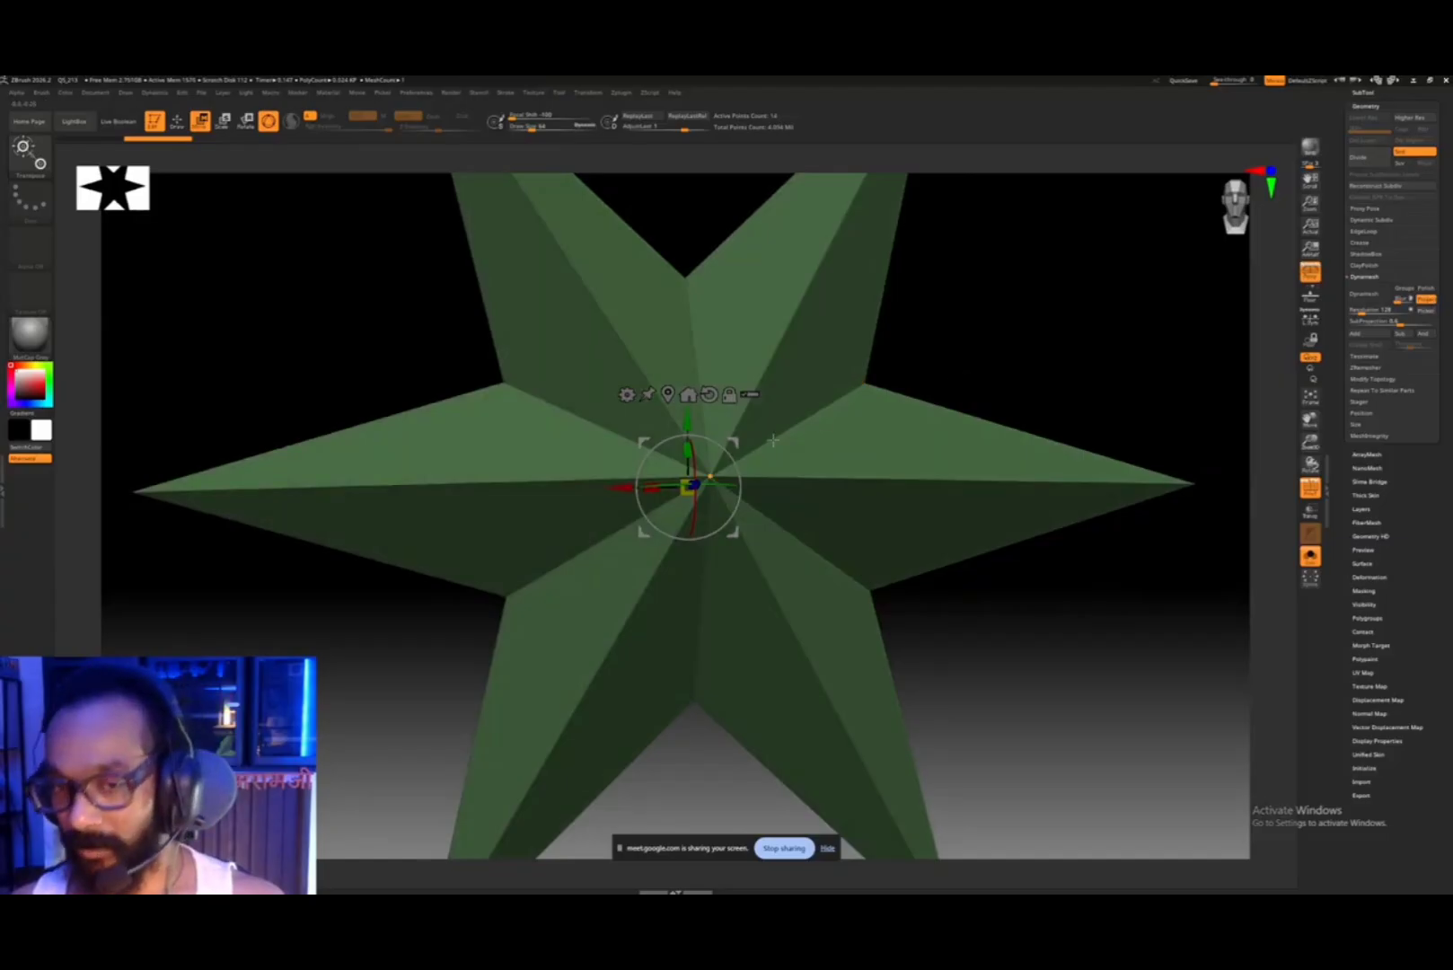
mouse_move(976, 335)
left_mouse_down()
mouse_move(935, 331)
mouse_move(971, 338)
left_mouse_up()
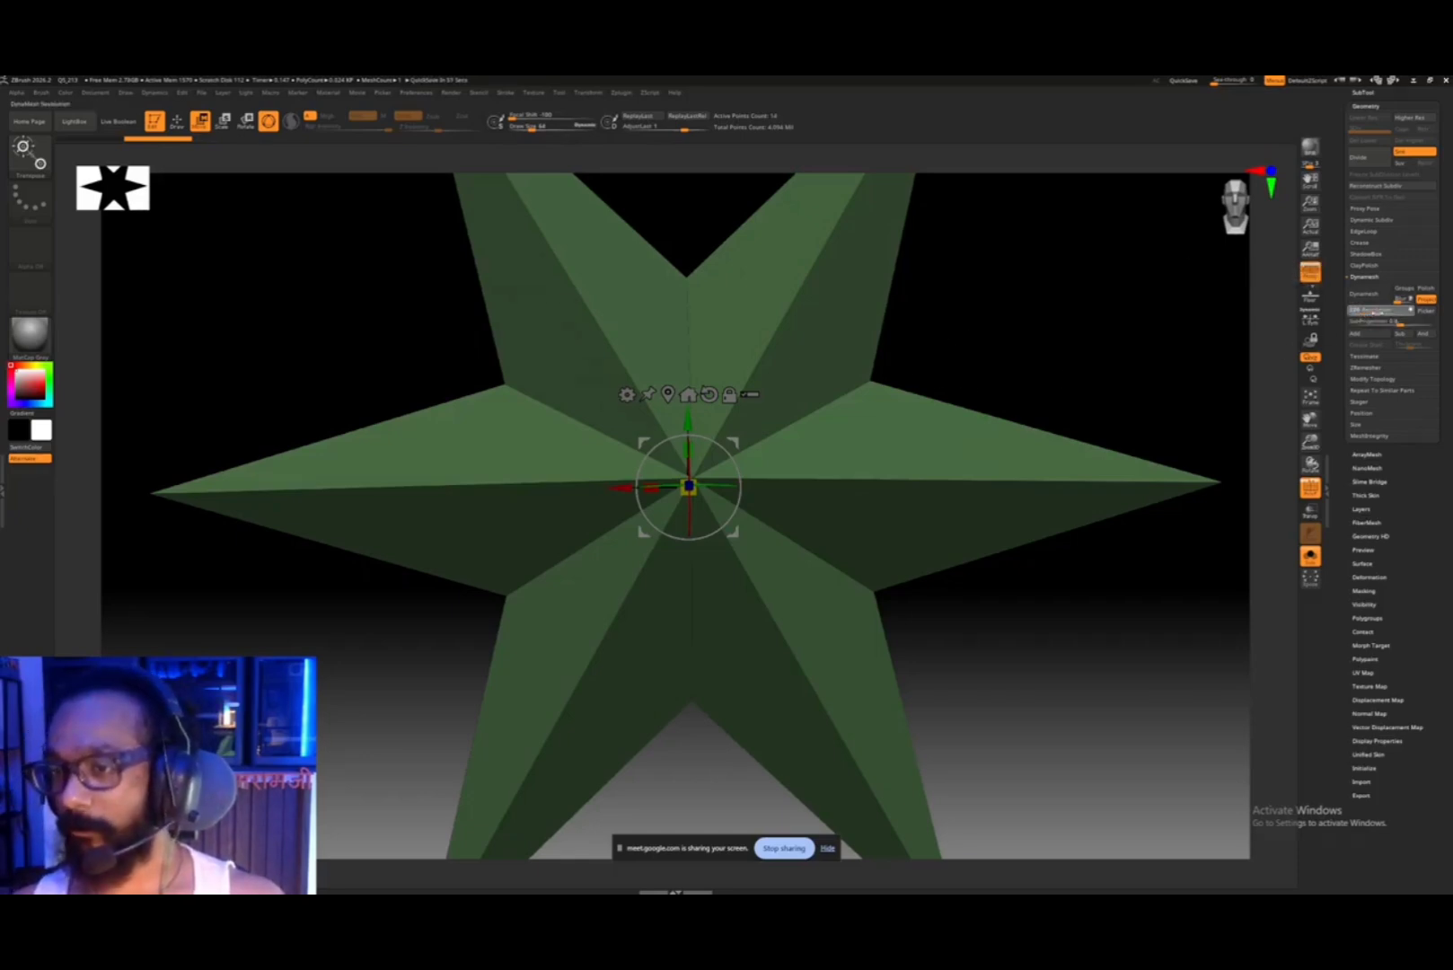
- Try DynaMesh on the star at a very high resolution with Project on, inspect the dense mesh, and undo it
left_click(1365, 293)
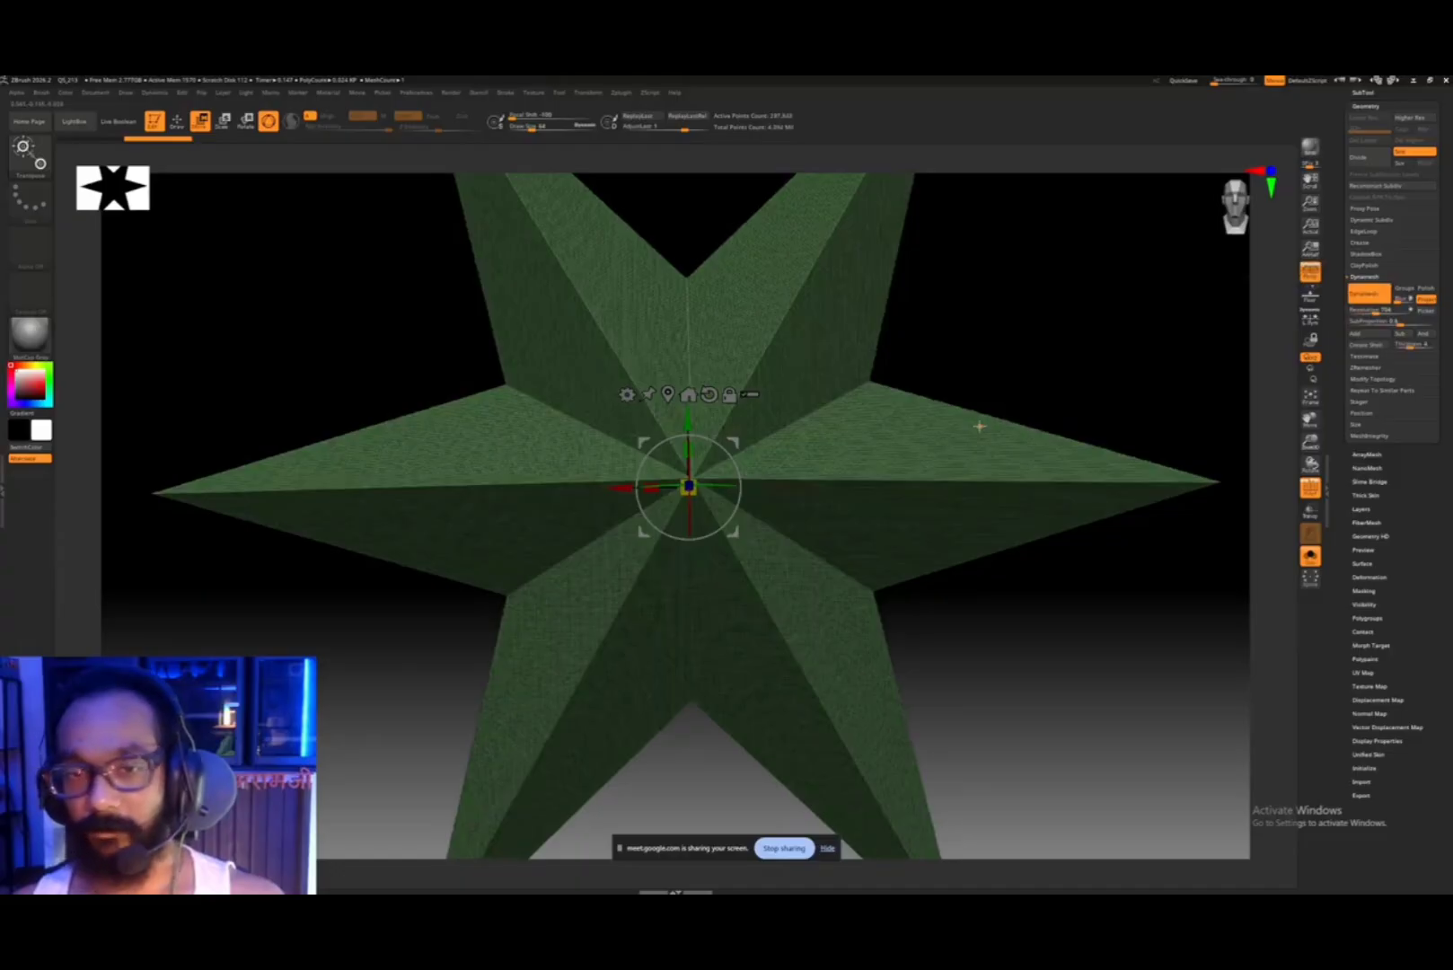
right_click_drag(1040, 385, 1004, 371)
key("shift+f")
key("shift+f")
right_click_drag(733, 396, 768, 433, "ctrl")
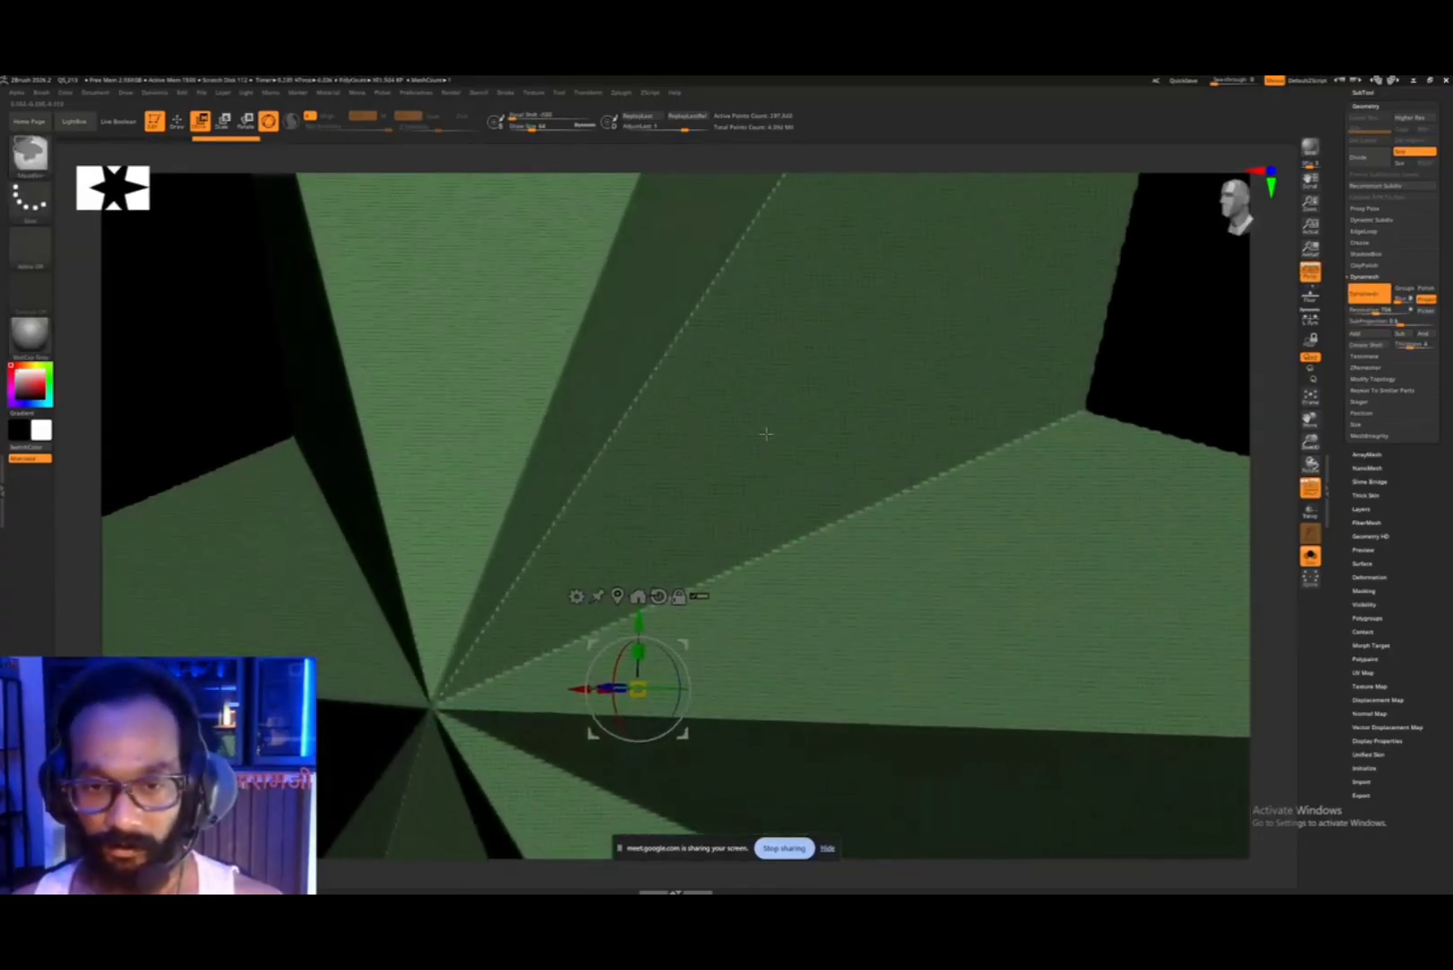
key("ctrl+z")
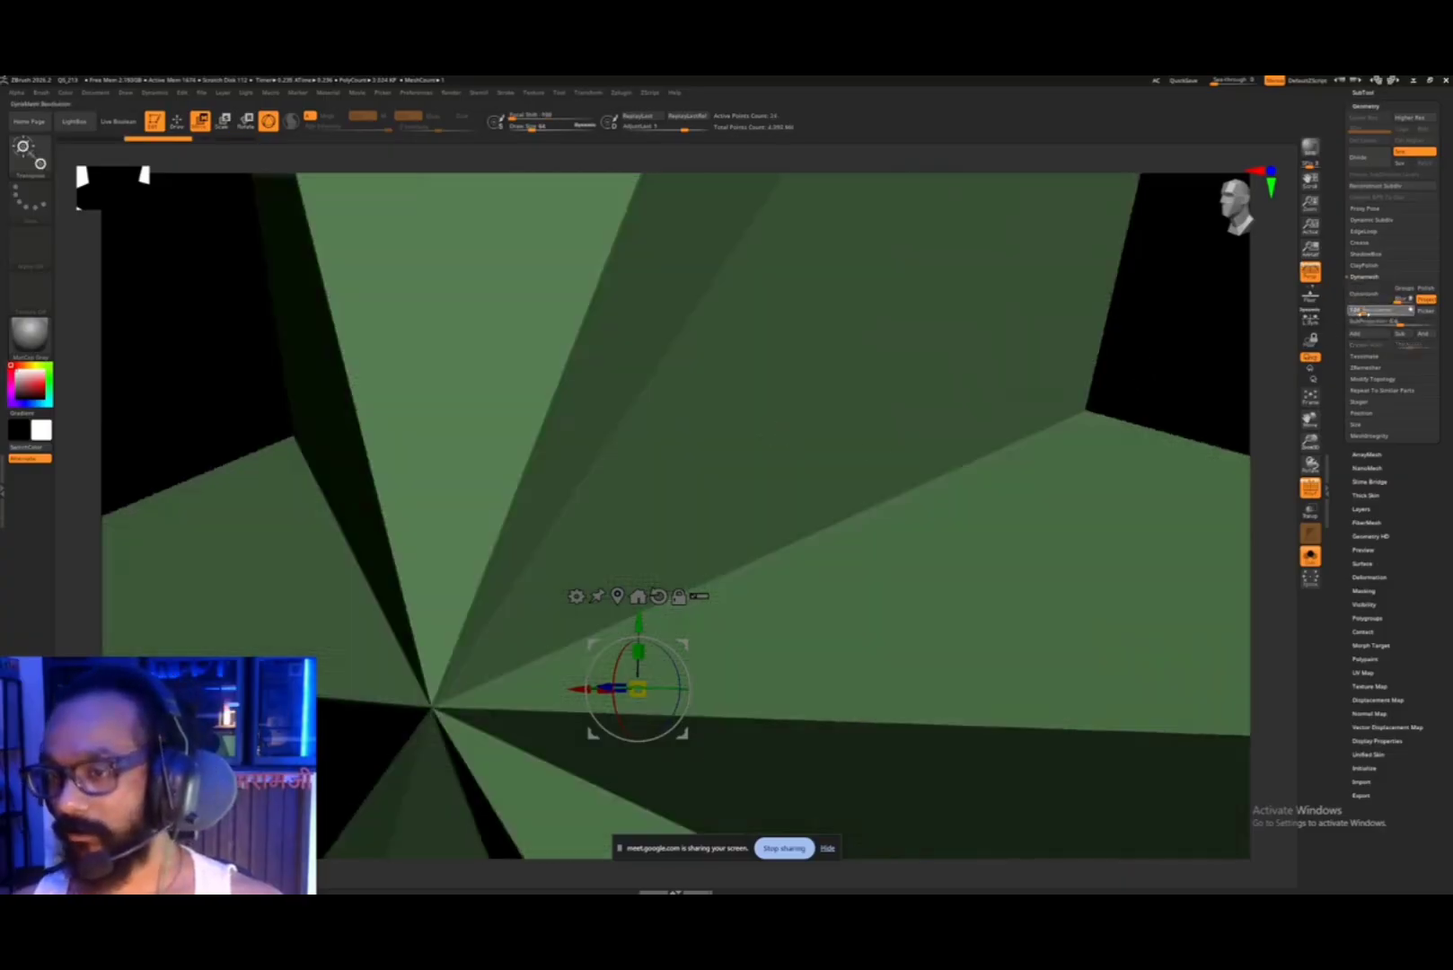
- Try DynaMesh with Project on at a much lower resolution, inspect the star's edges up close, and undo it
left_click(1367, 293)
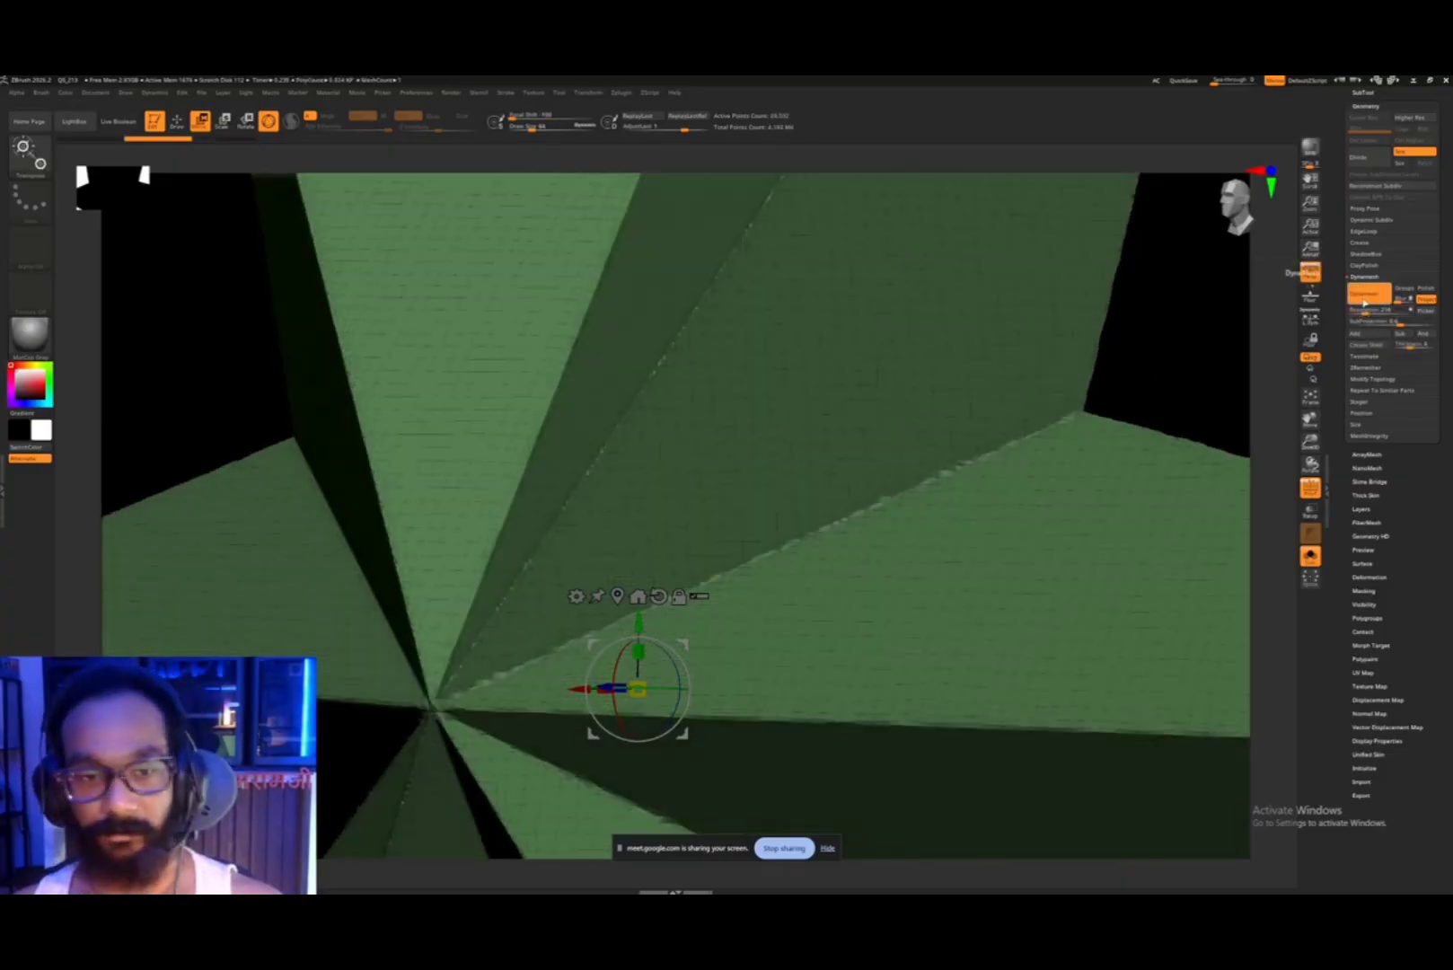
mouse_move(1174, 379)
right_mouse_down()
mouse_move(1188, 379)
mouse_move(1164, 350)
mouse_move(1145, 405)
mouse_move(1098, 431)
right_mouse_up()
key("shift+f")
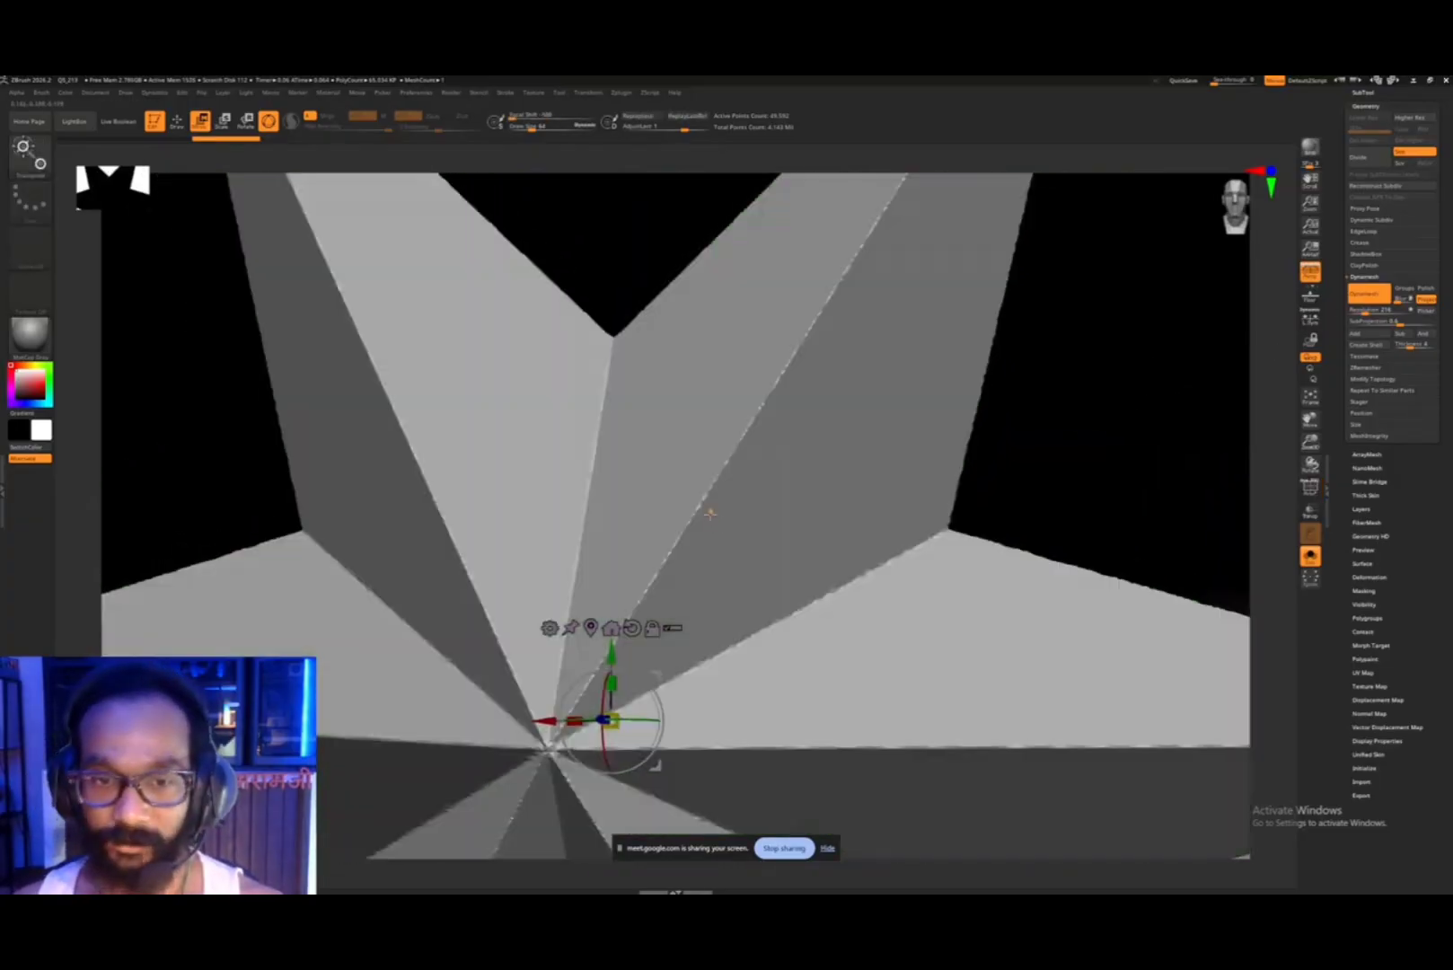
key("shift+f")
right_click_drag(712, 517, 684, 509, "ctrl")
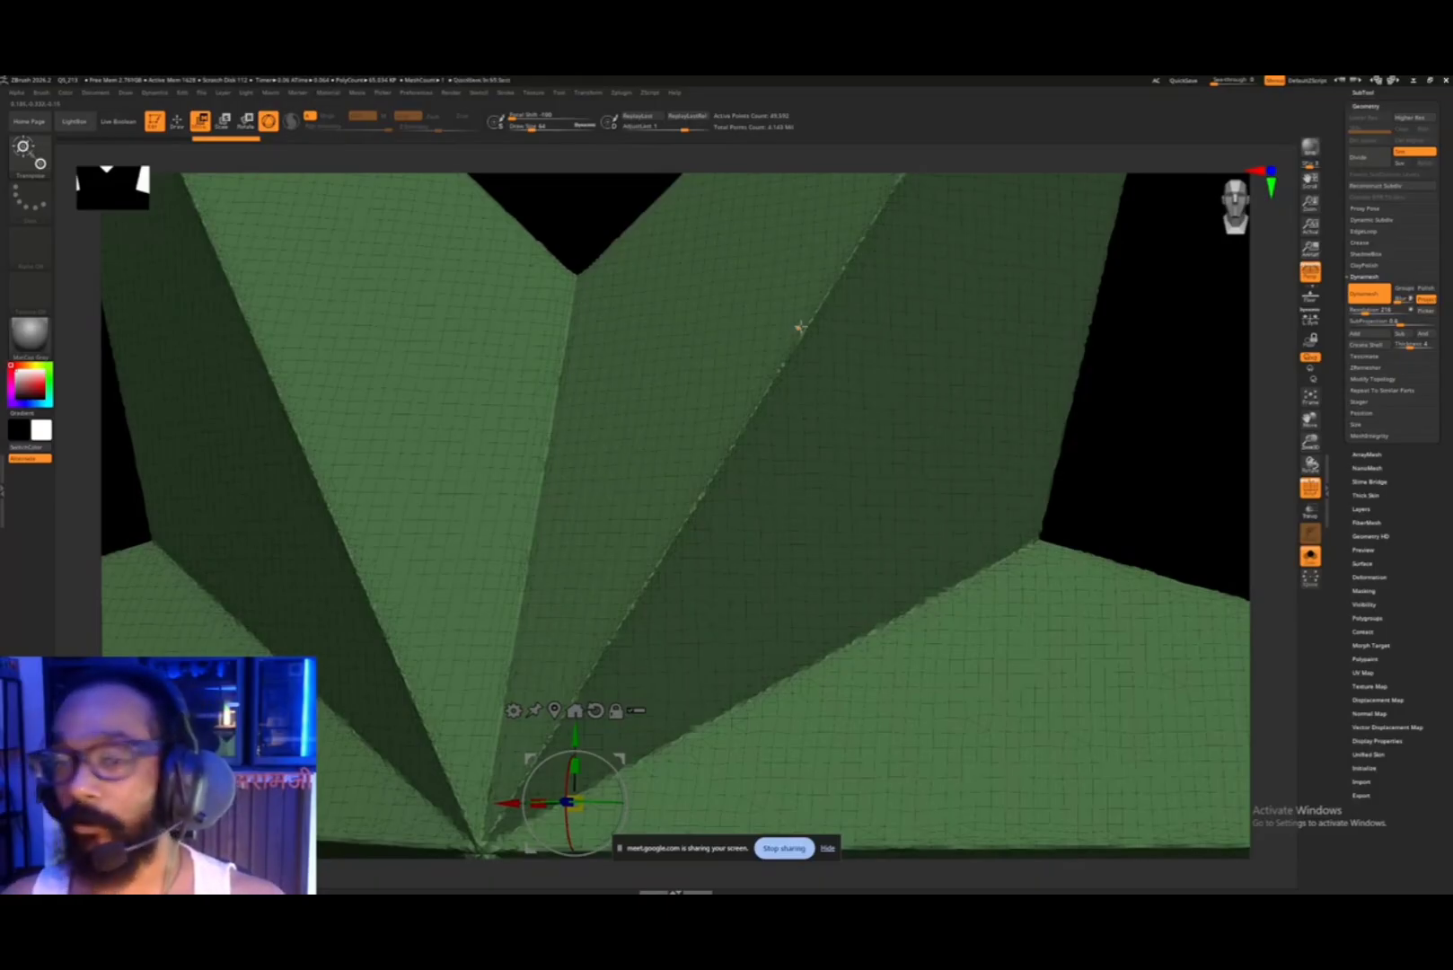
right_click_drag(863, 360, 780, 568)
right_click_drag(1012, 408, 1058, 368, "alt")
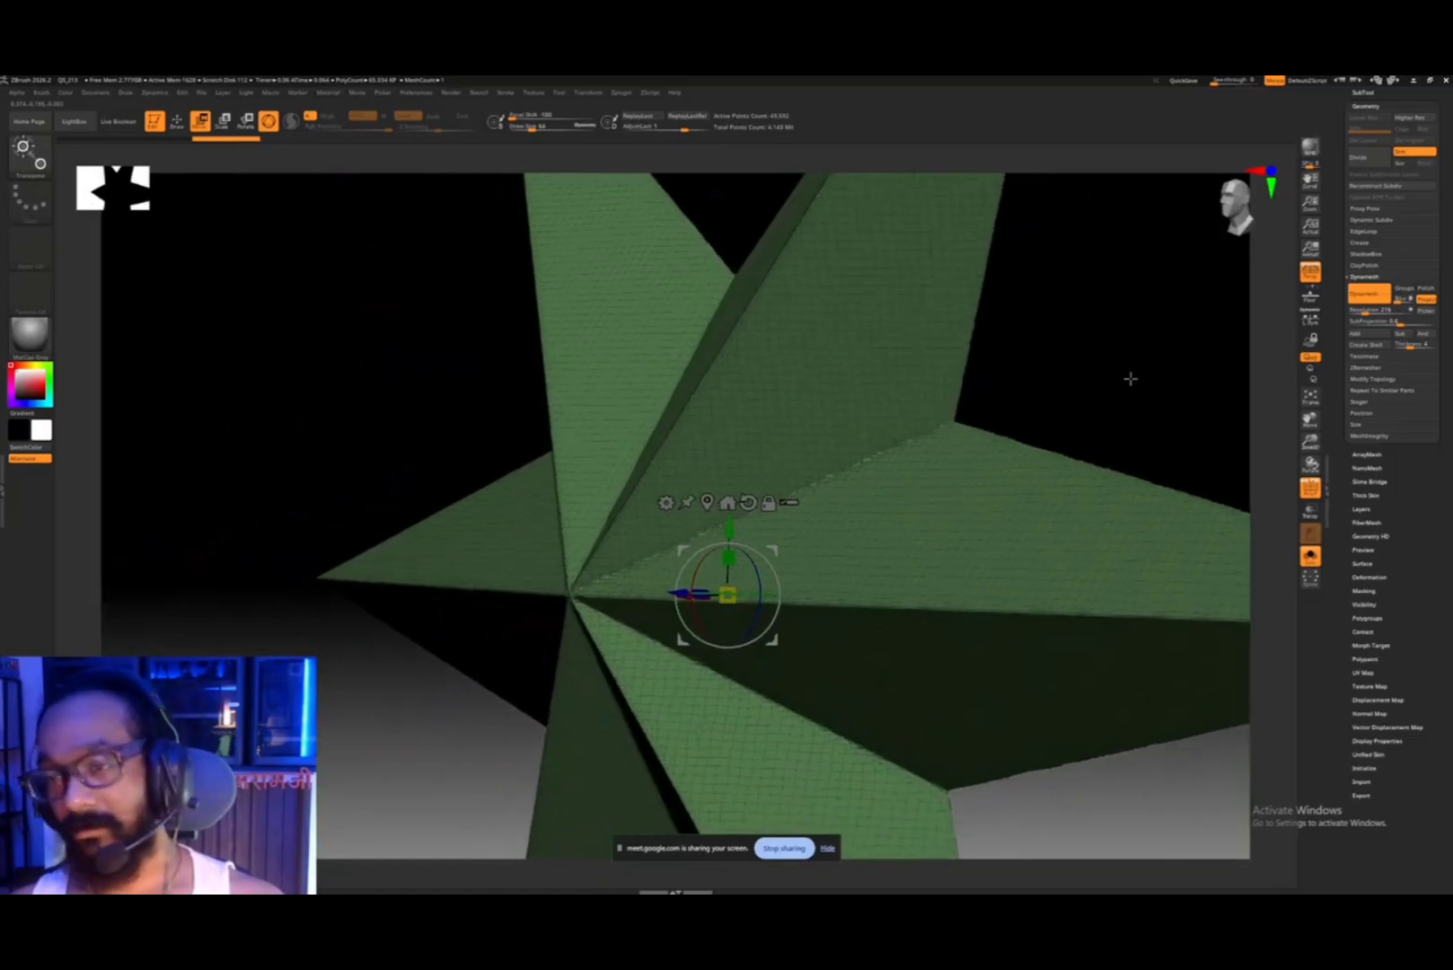
scroll(828, 483, "up", 5)
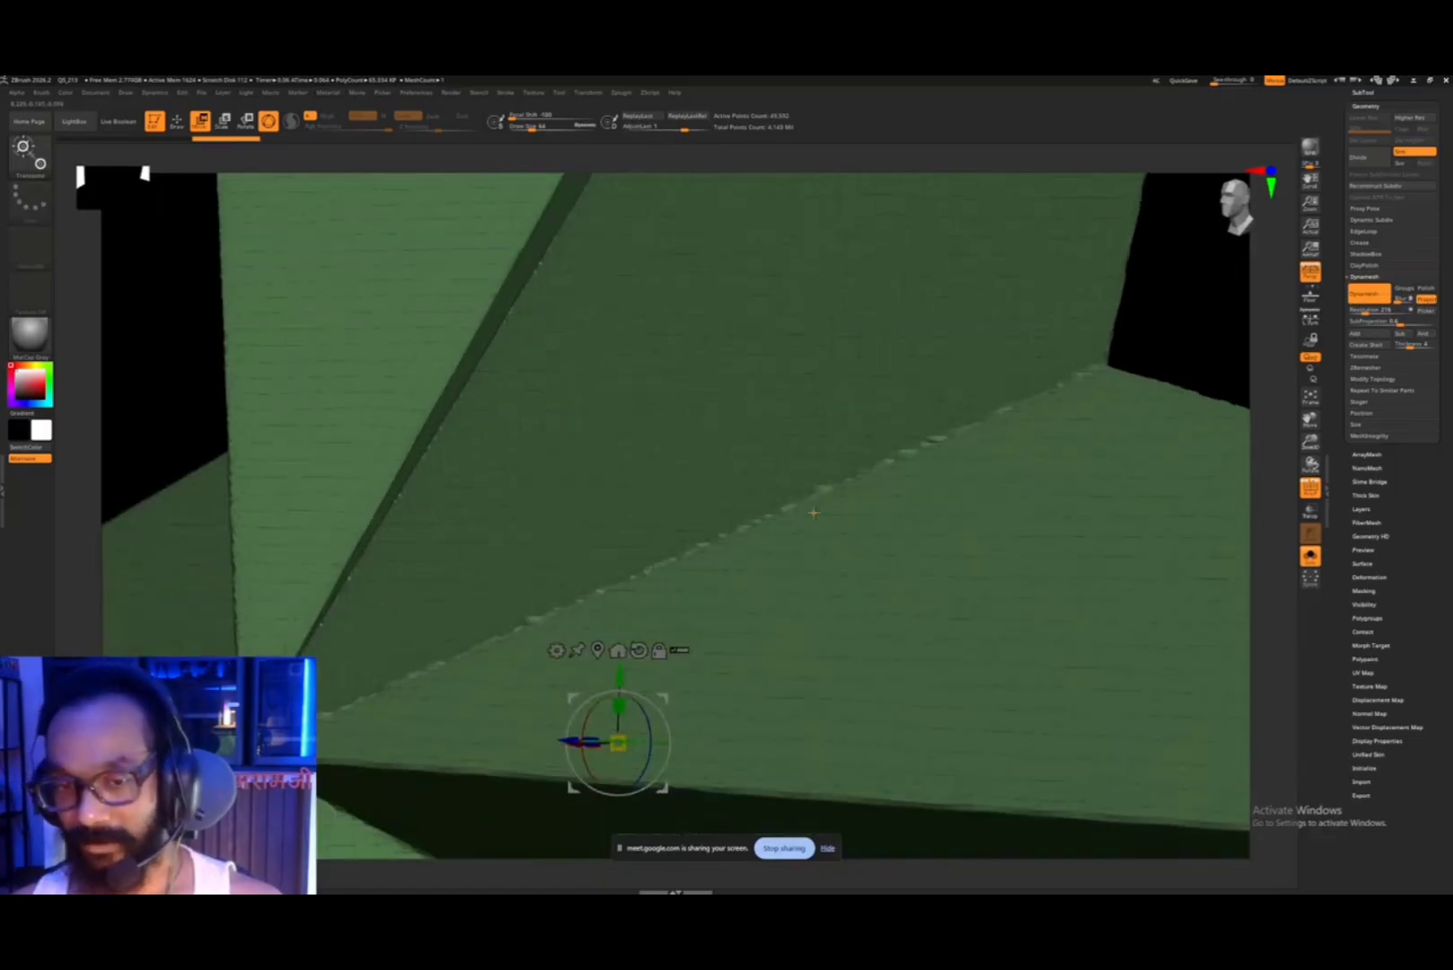
key("ctrl+z")
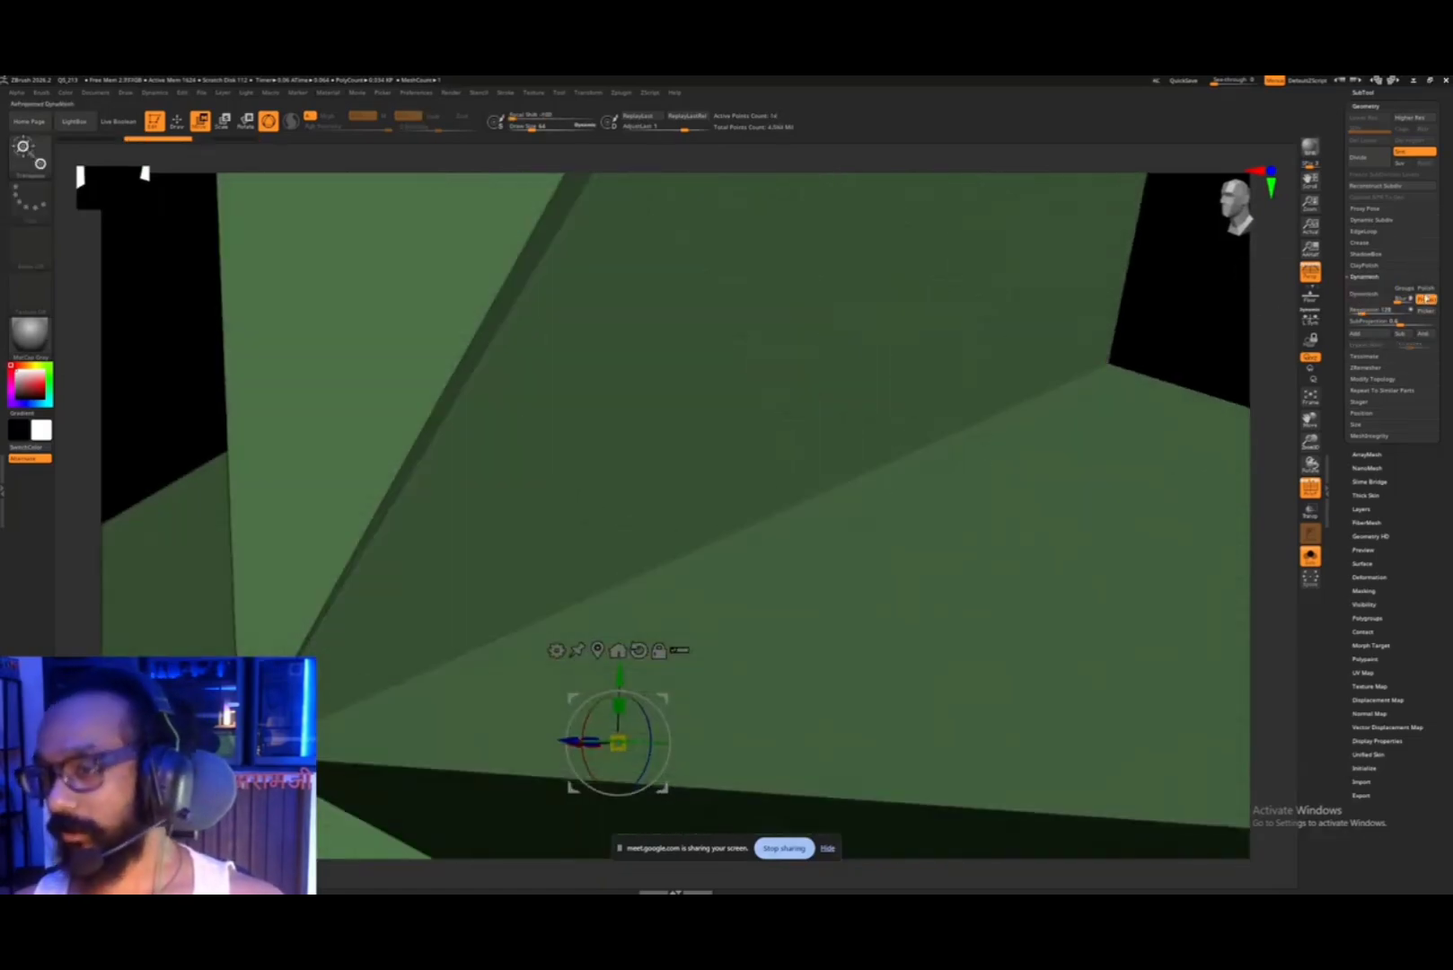
- Try DynaMesh on the star at a raised resolution with Project off, inspect its edges, and undo it
left_click_drag(1361, 312, 1366, 313)
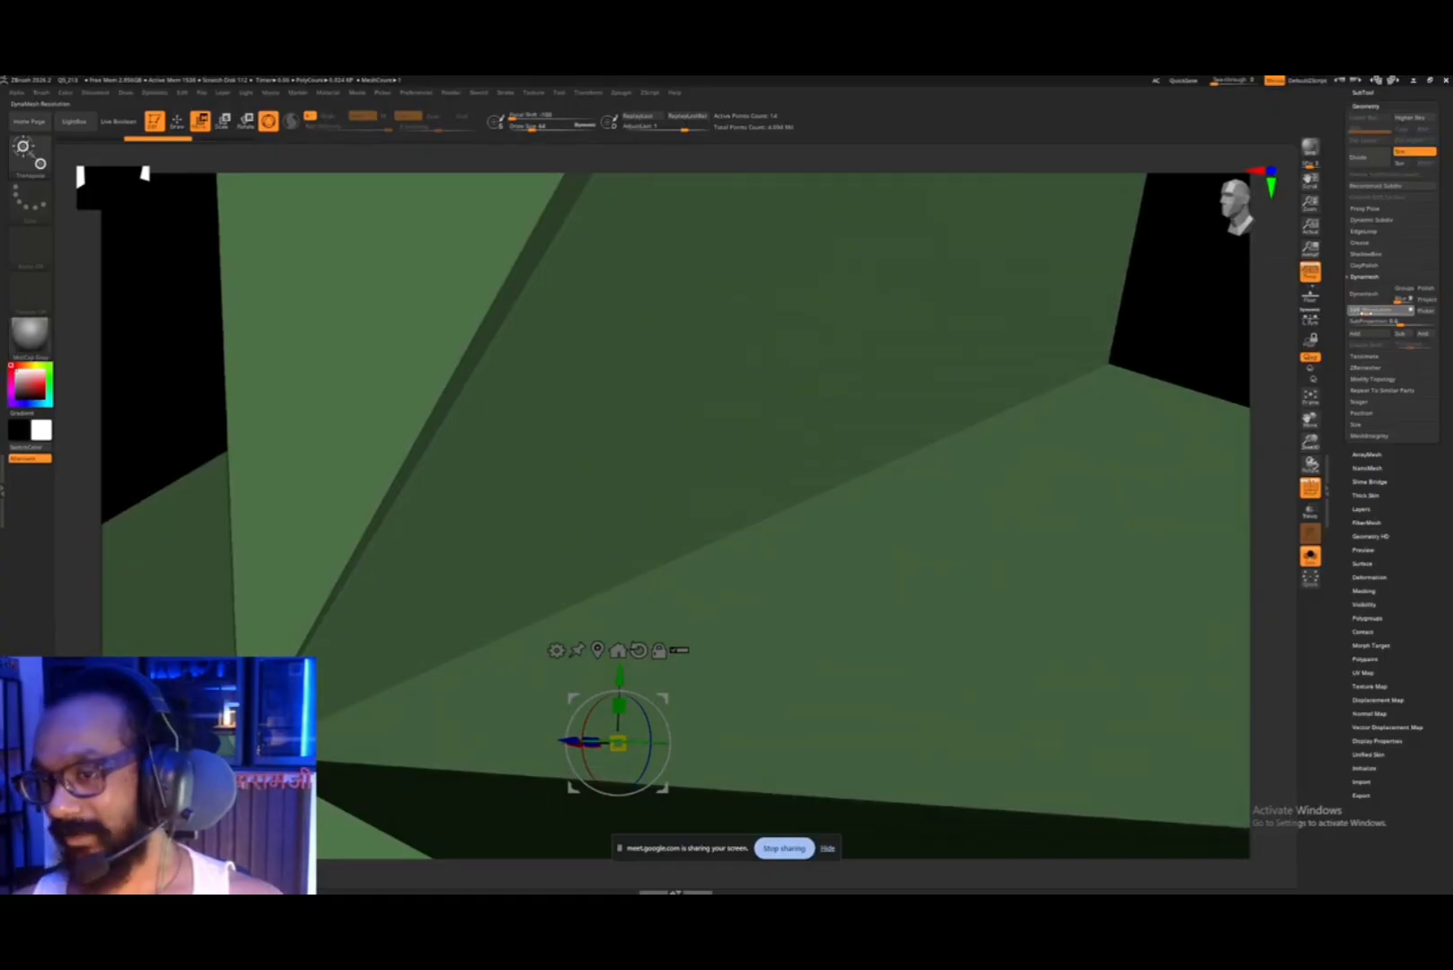
left_click(1367, 293)
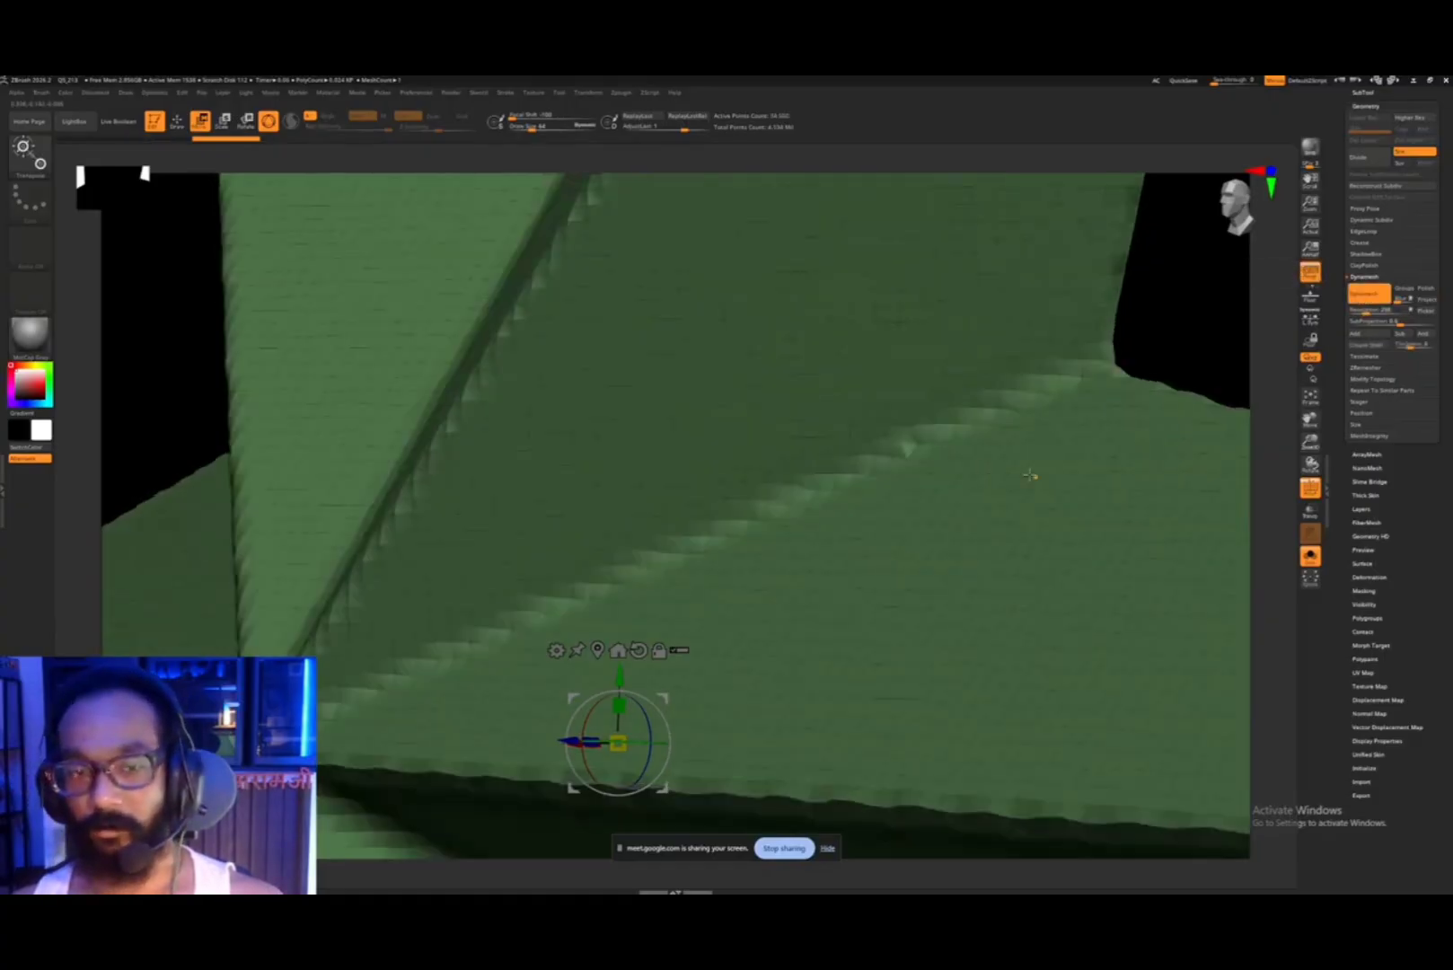
left_click_drag(983, 474, 1122, 386)
key("shift+f")
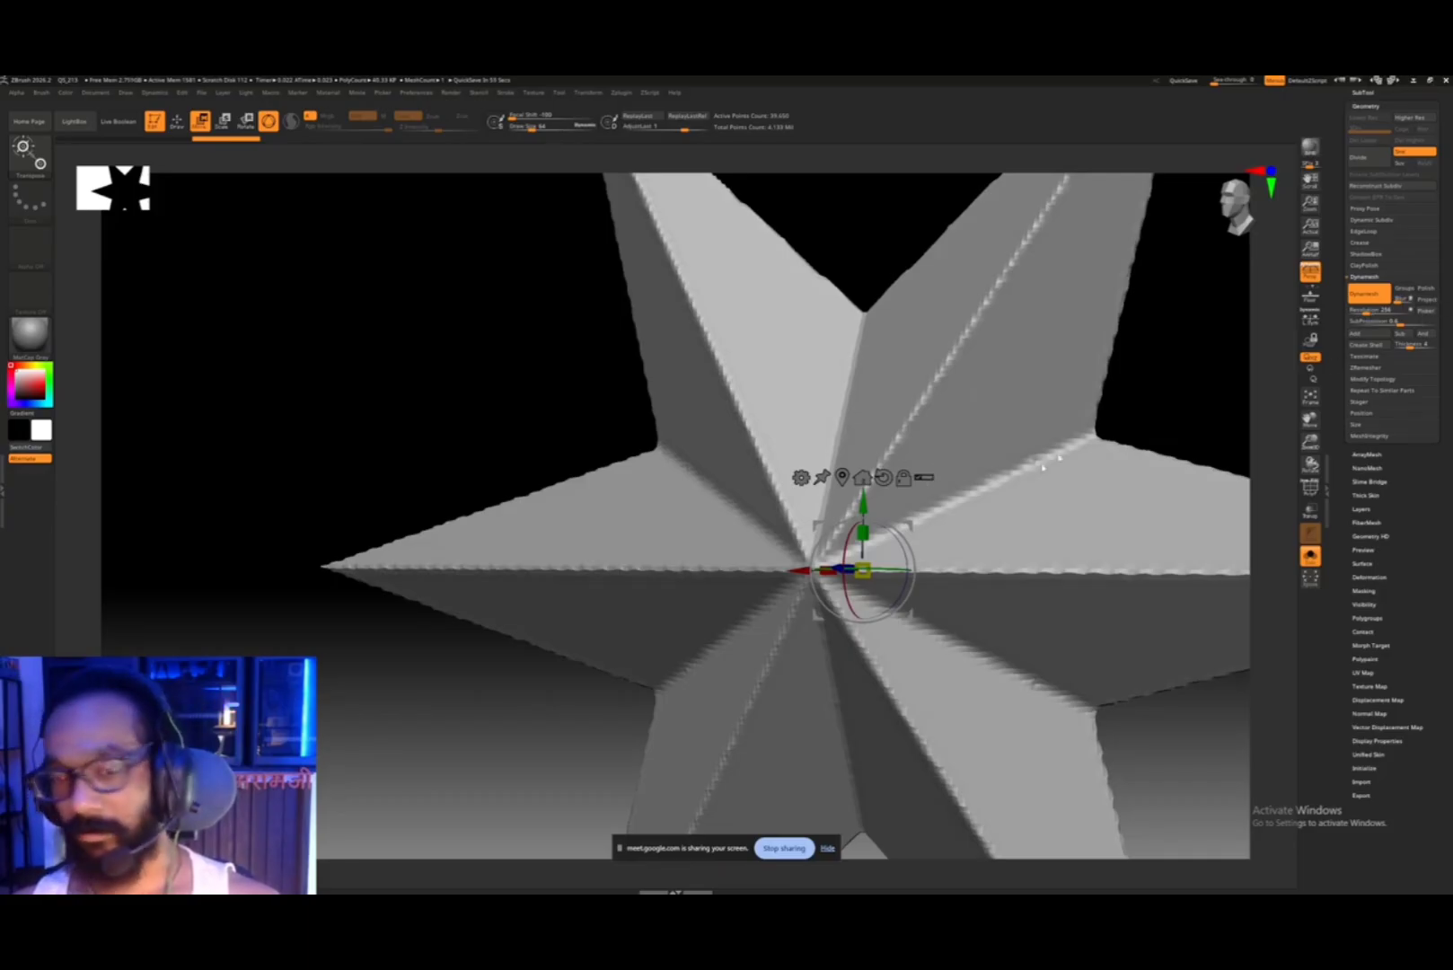
key("ctrl+z")
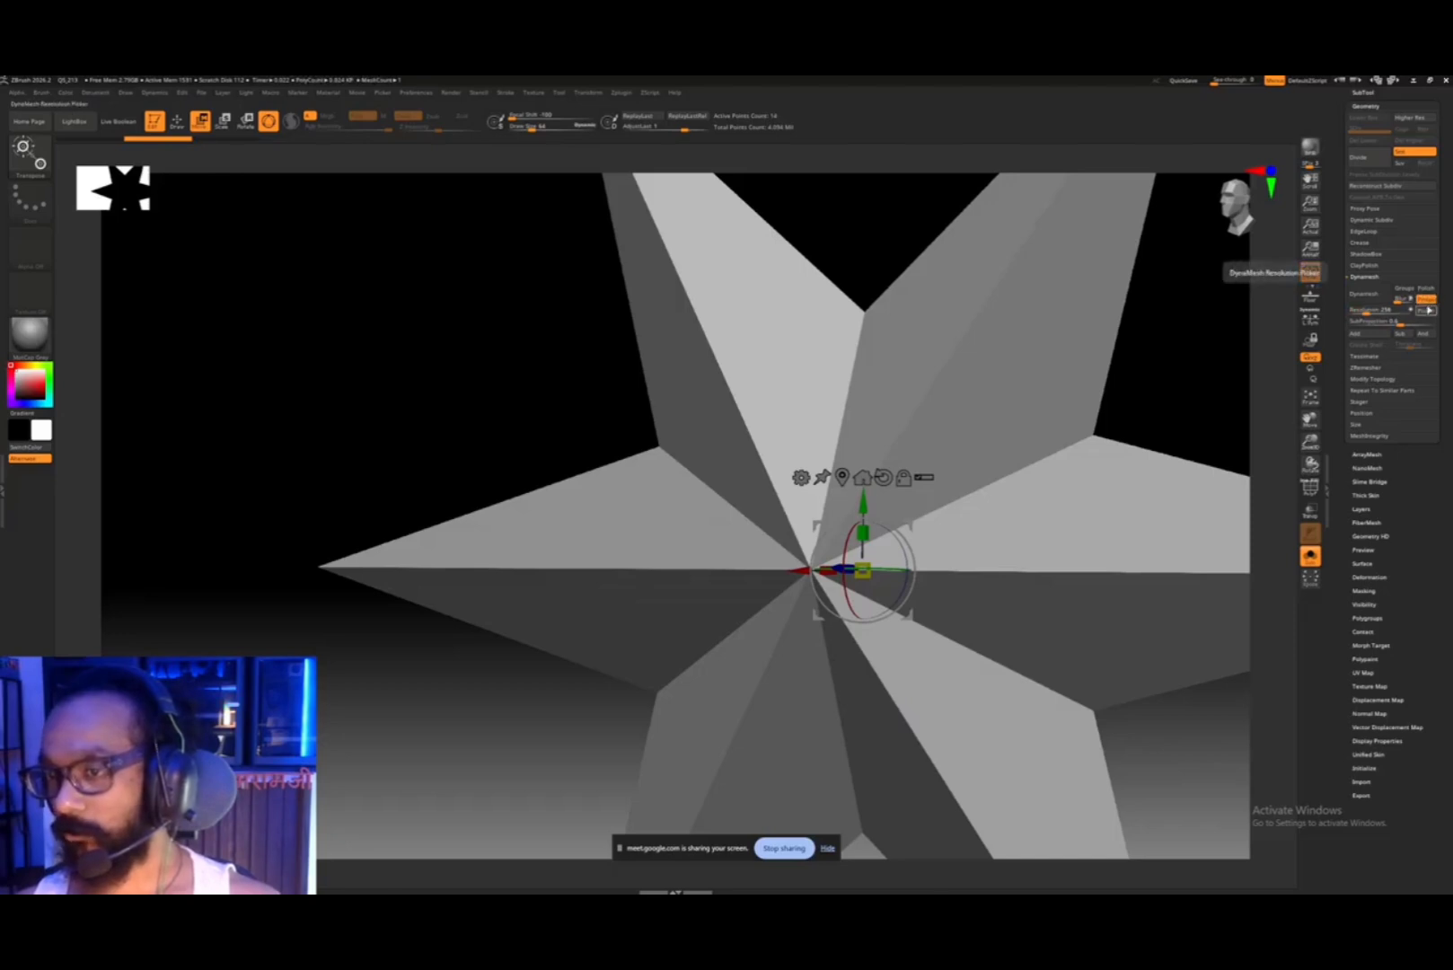
- DynaMesh the star with Project turned back on, and check the shape with PolyFrame hidden
left_click(1365, 294)
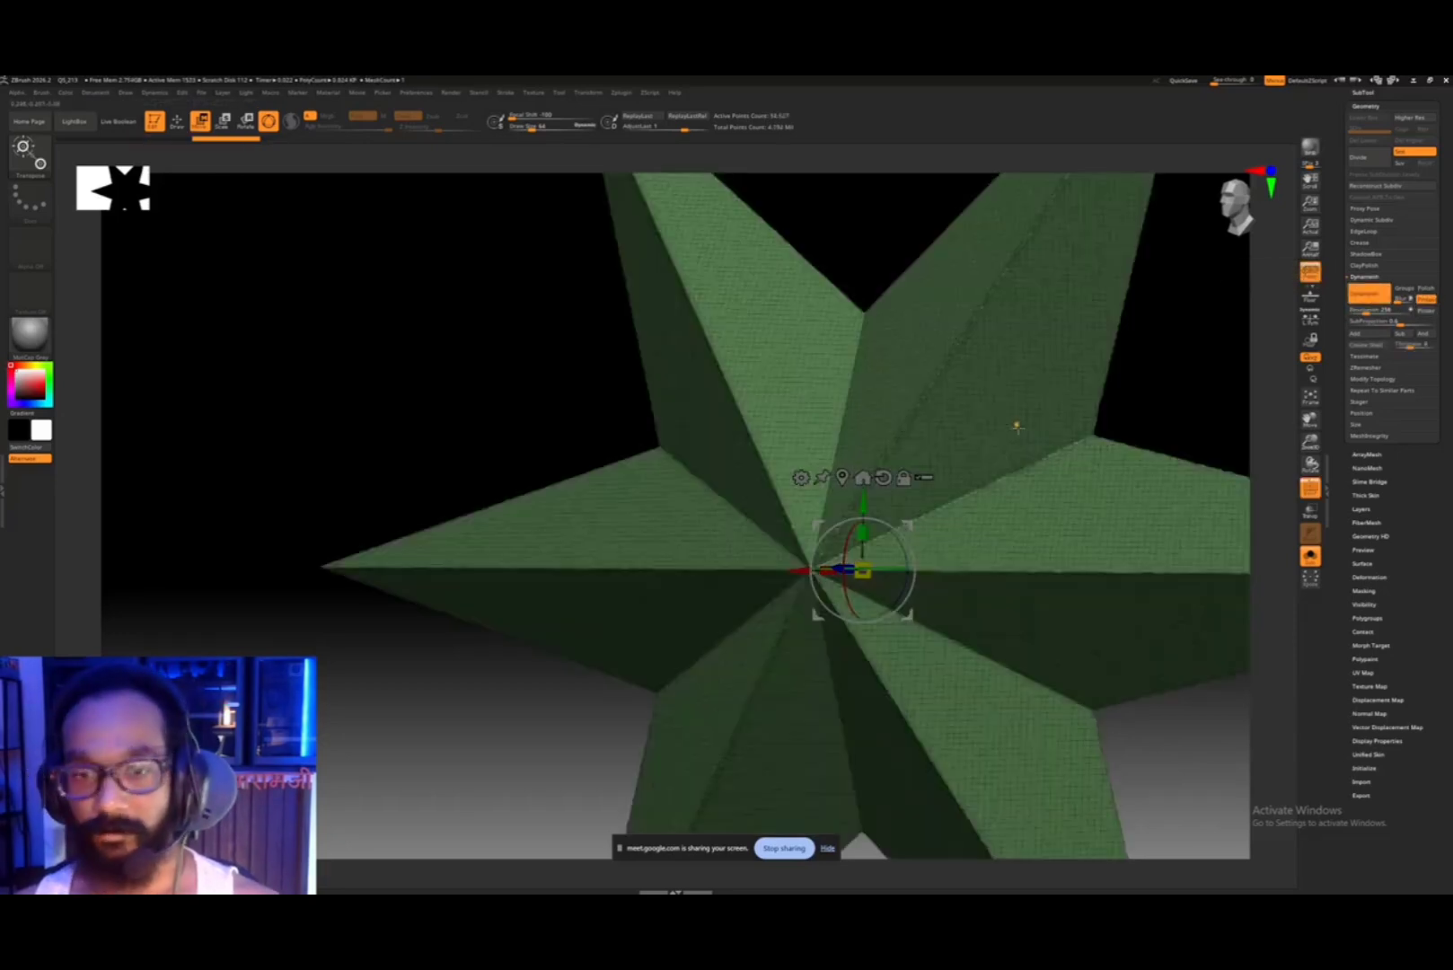
key("shift+f")
right_click_drag(1152, 431, 1121, 383, "ctrl")
right_click_drag(1118, 395, 1085, 380, "alt")
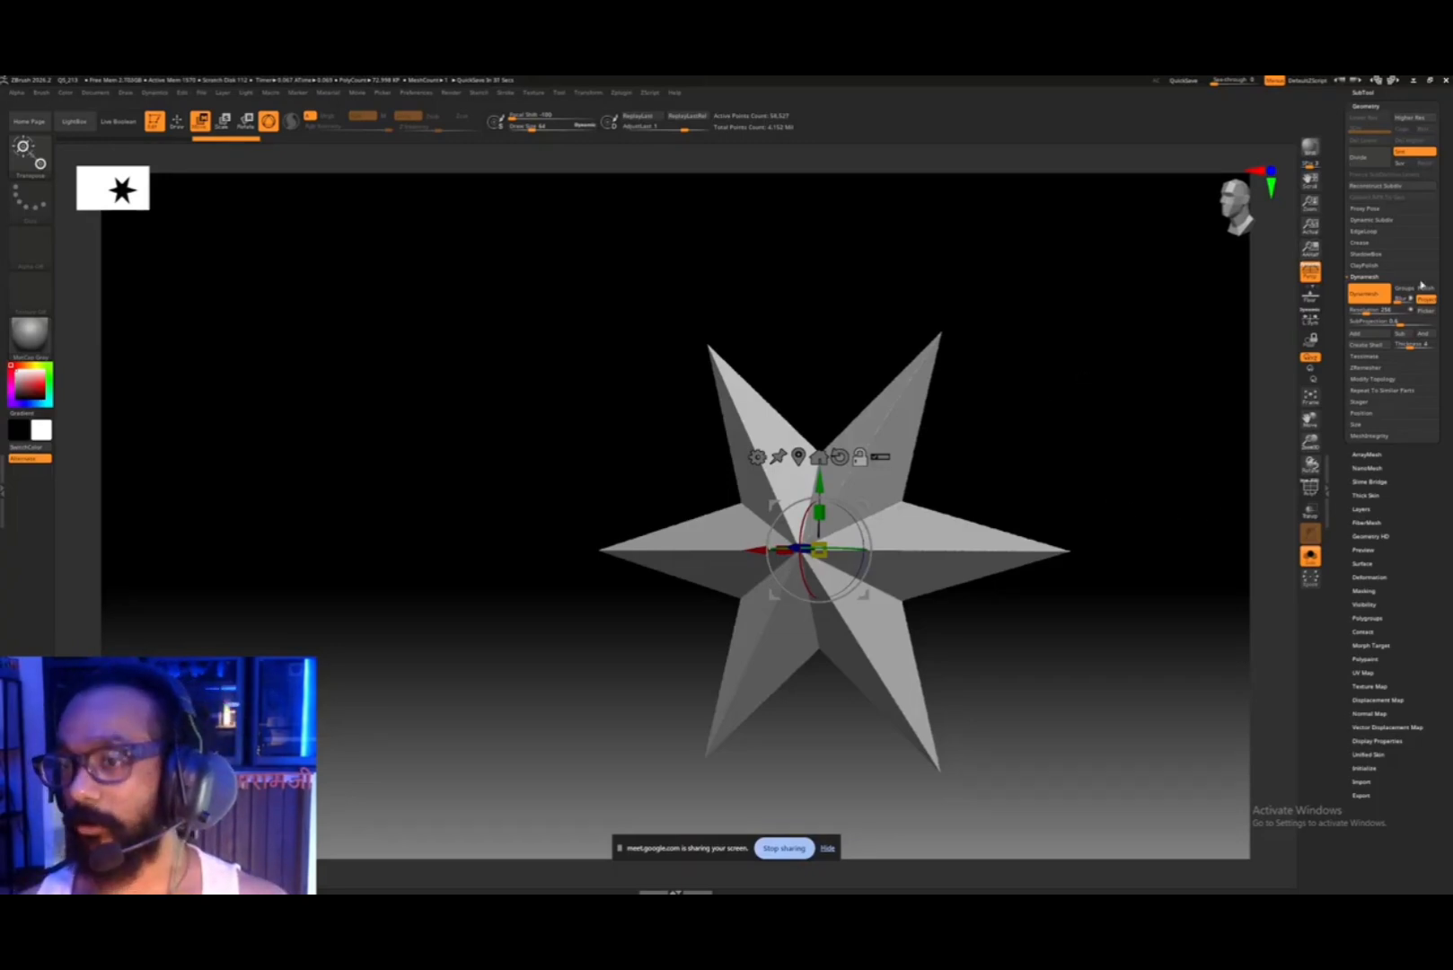
- Delete the star subtool from the character and accept the non-undoable operation
left_click(1362, 92)
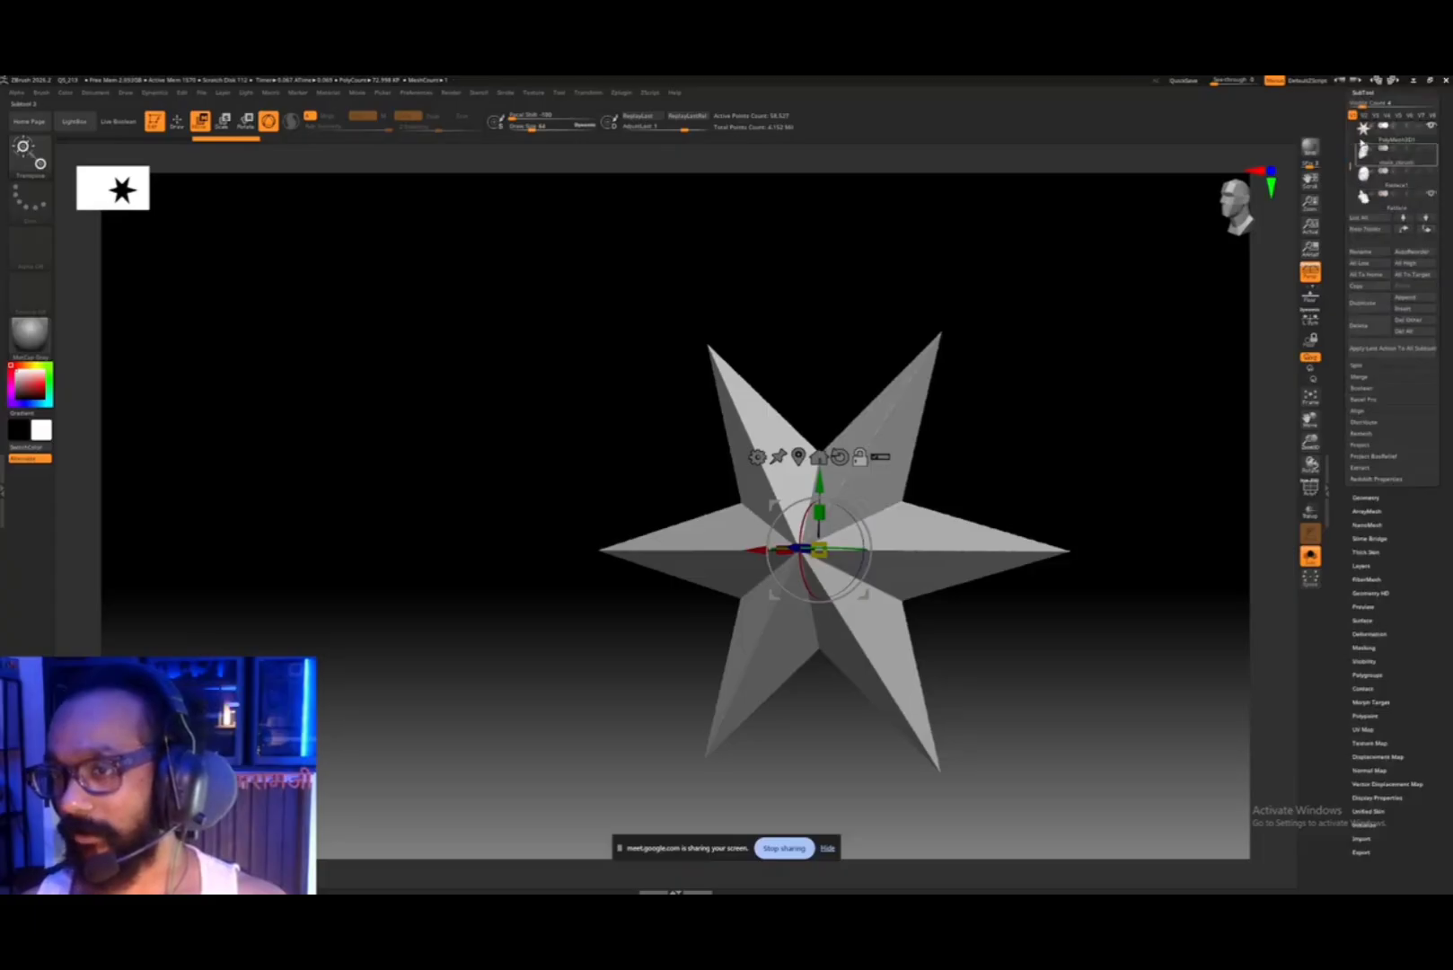
left_click(1360, 325)
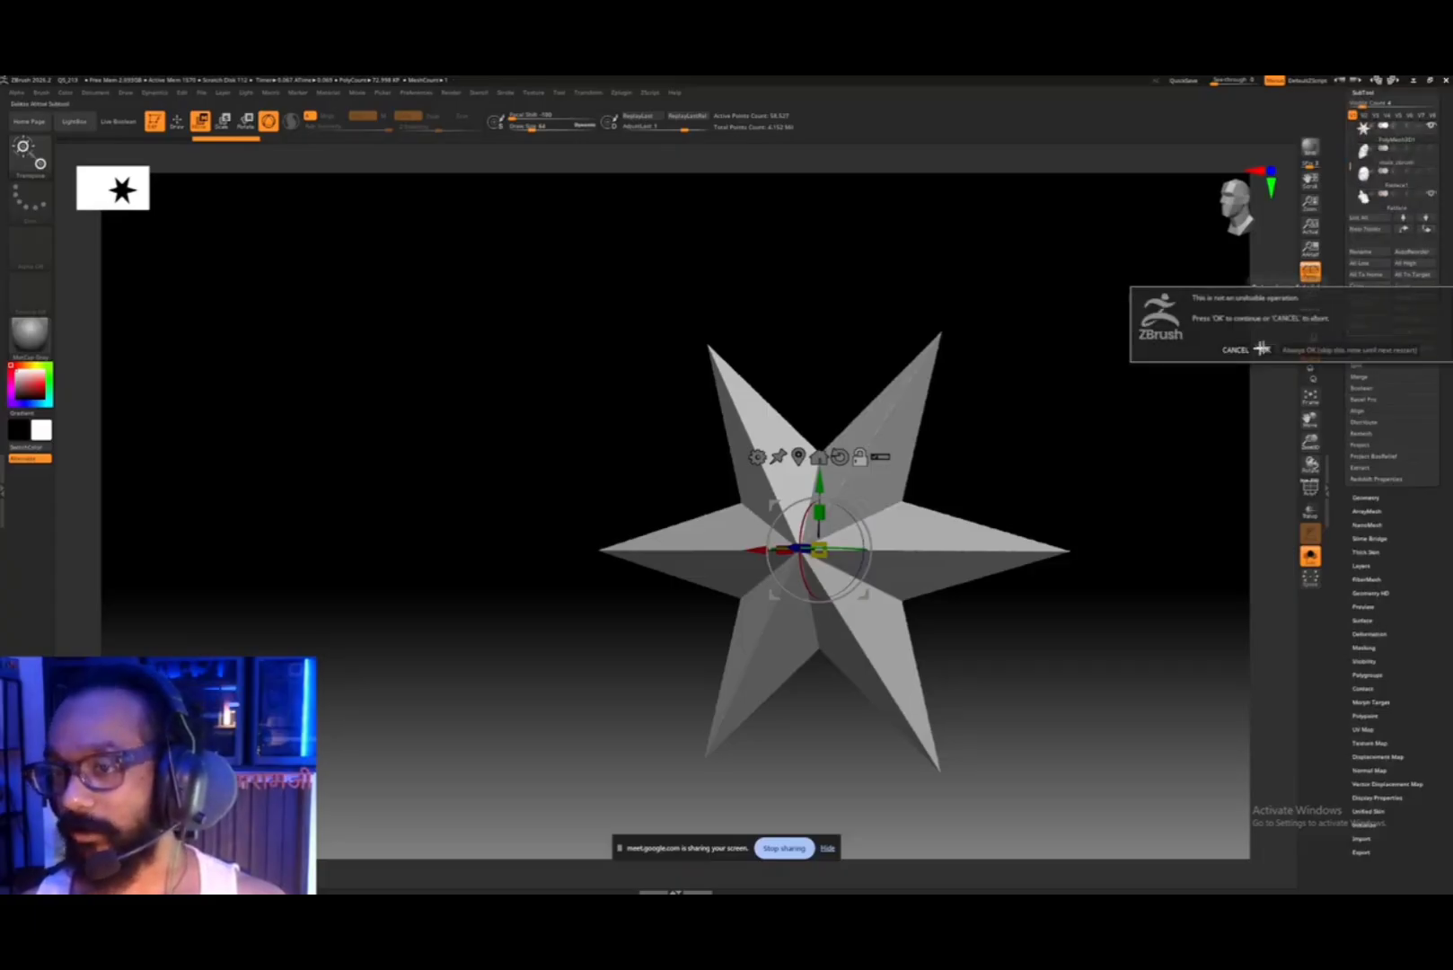
left_click(1262, 350)
left_click_drag(1243, 350, 1437, 128)
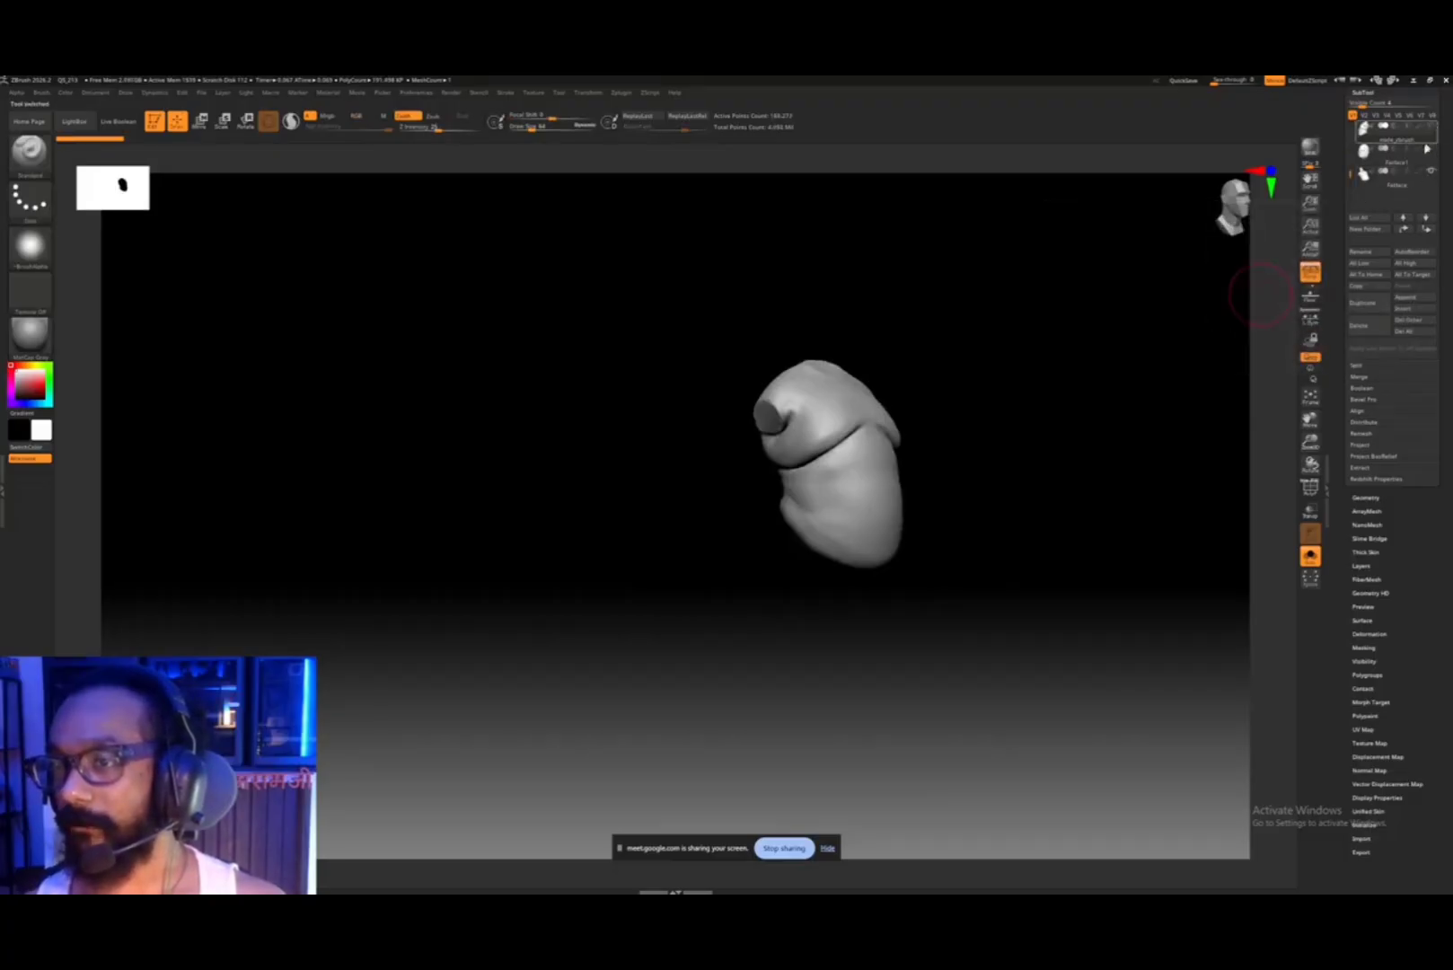
- Select the combined head and body subtool and turn off Solo to show the whole character
mouse_move(1350, 178)
left_mouse_down()
mouse_move(1350, 140)
mouse_move(1362, 181)
mouse_move(1350, 162)
left_mouse_up()
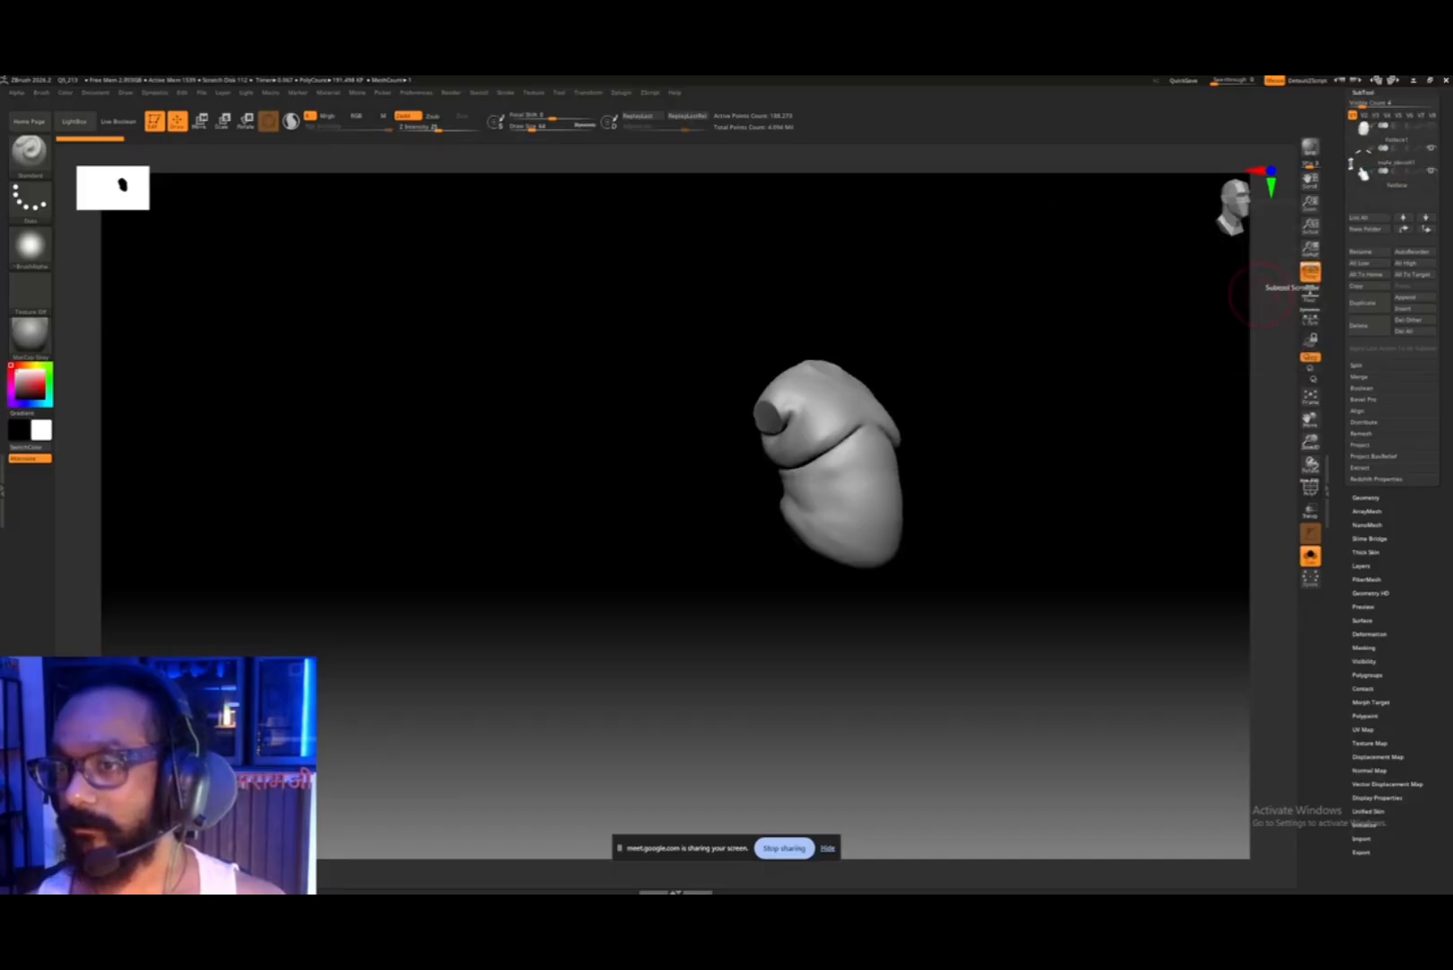
mouse_move(1376, 161)
left_click_drag(1045, 256, 936, 337, "shift")
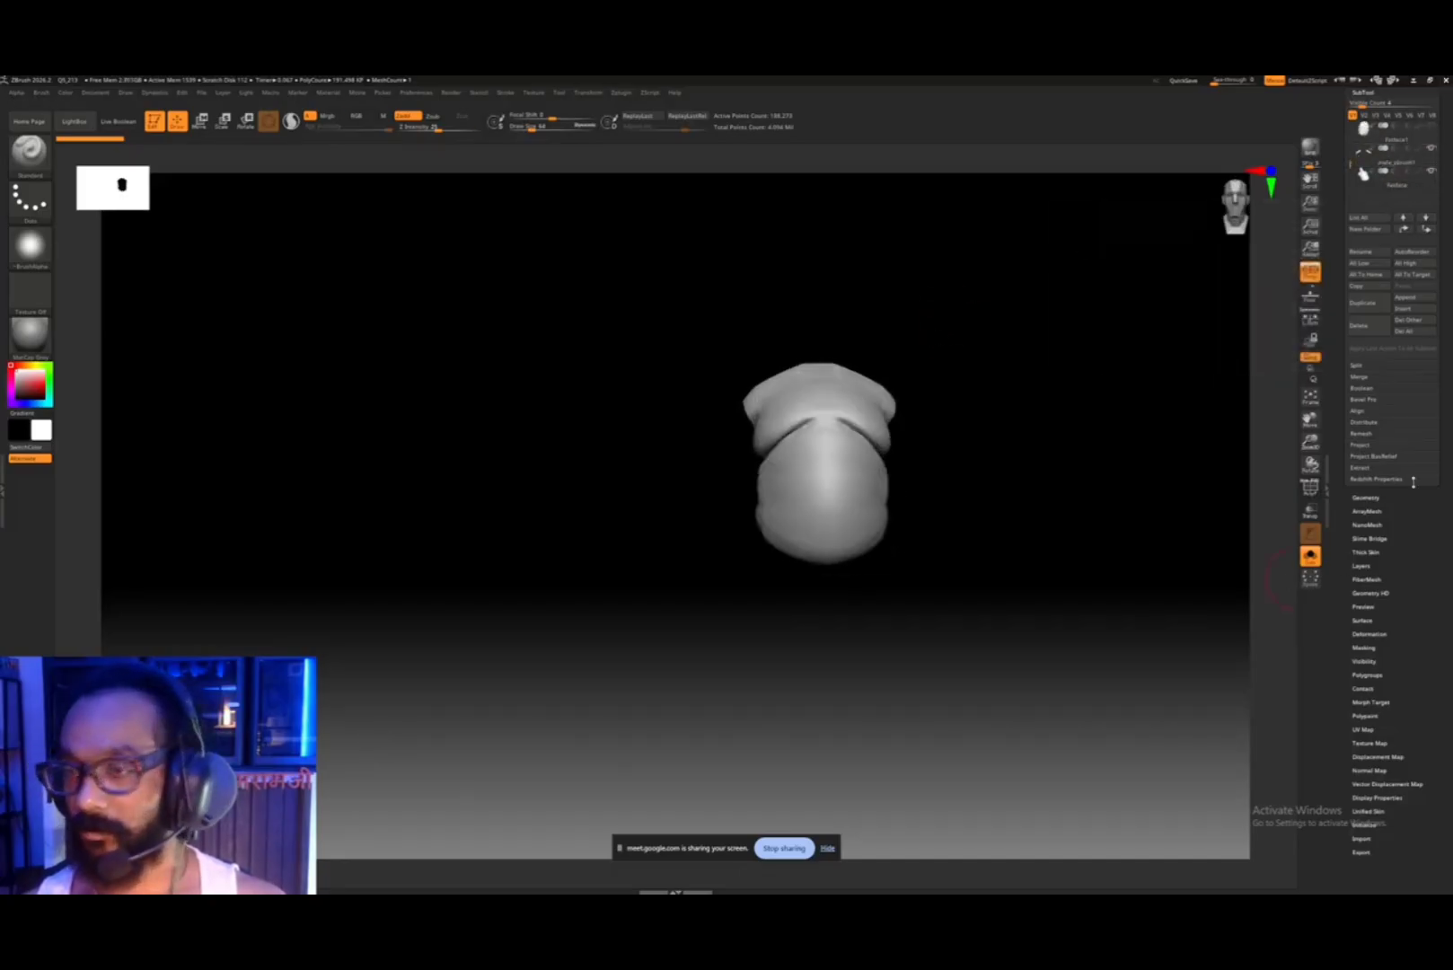
left_click(1379, 178)
right_click_drag(1063, 438, 1049, 493)
left_click(1311, 556)
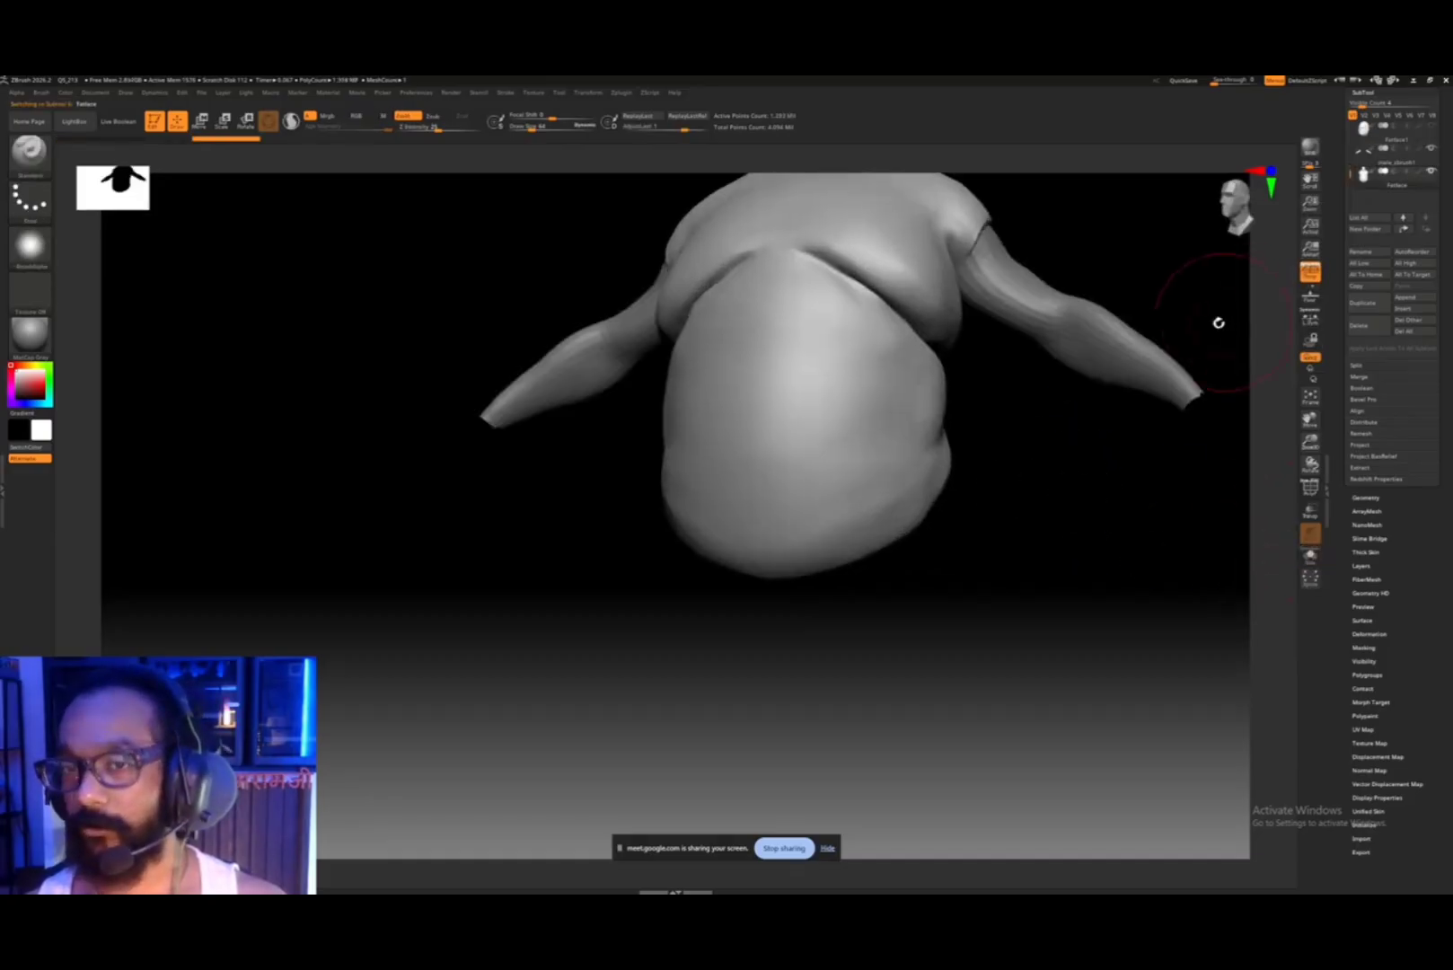
- Frame the character from the front and make the arms subtool active with the Move gizmo enabled
key("f")
left_click_drag(1138, 460, 1089, 455, "shift")
key("w")
left_click(871, 504, "alt")
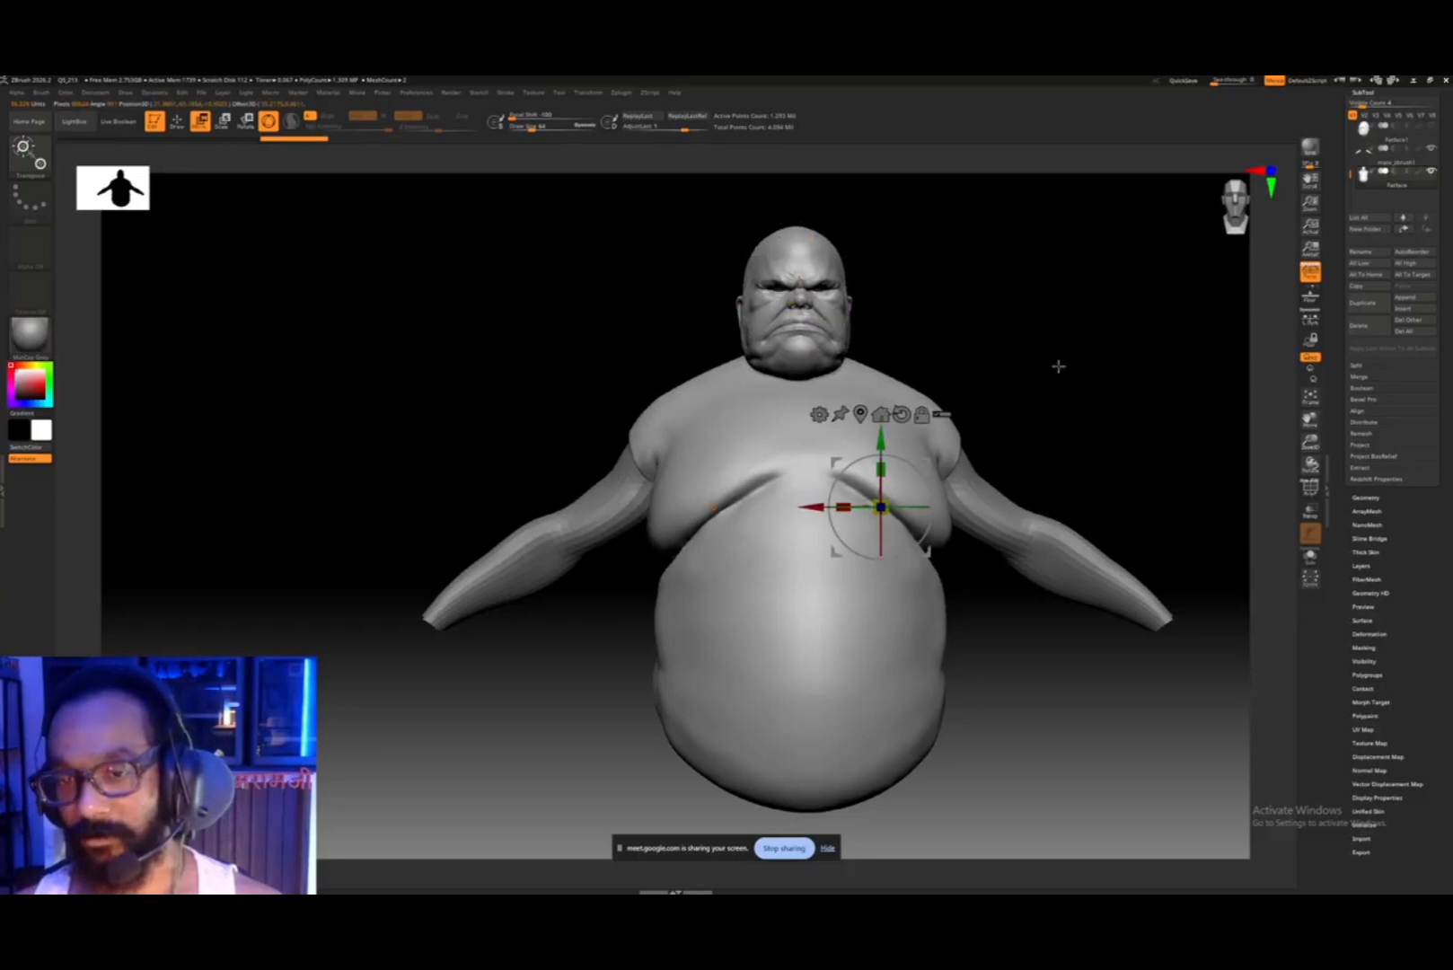
left_click_drag(1058, 363, 1016, 350, "alt")
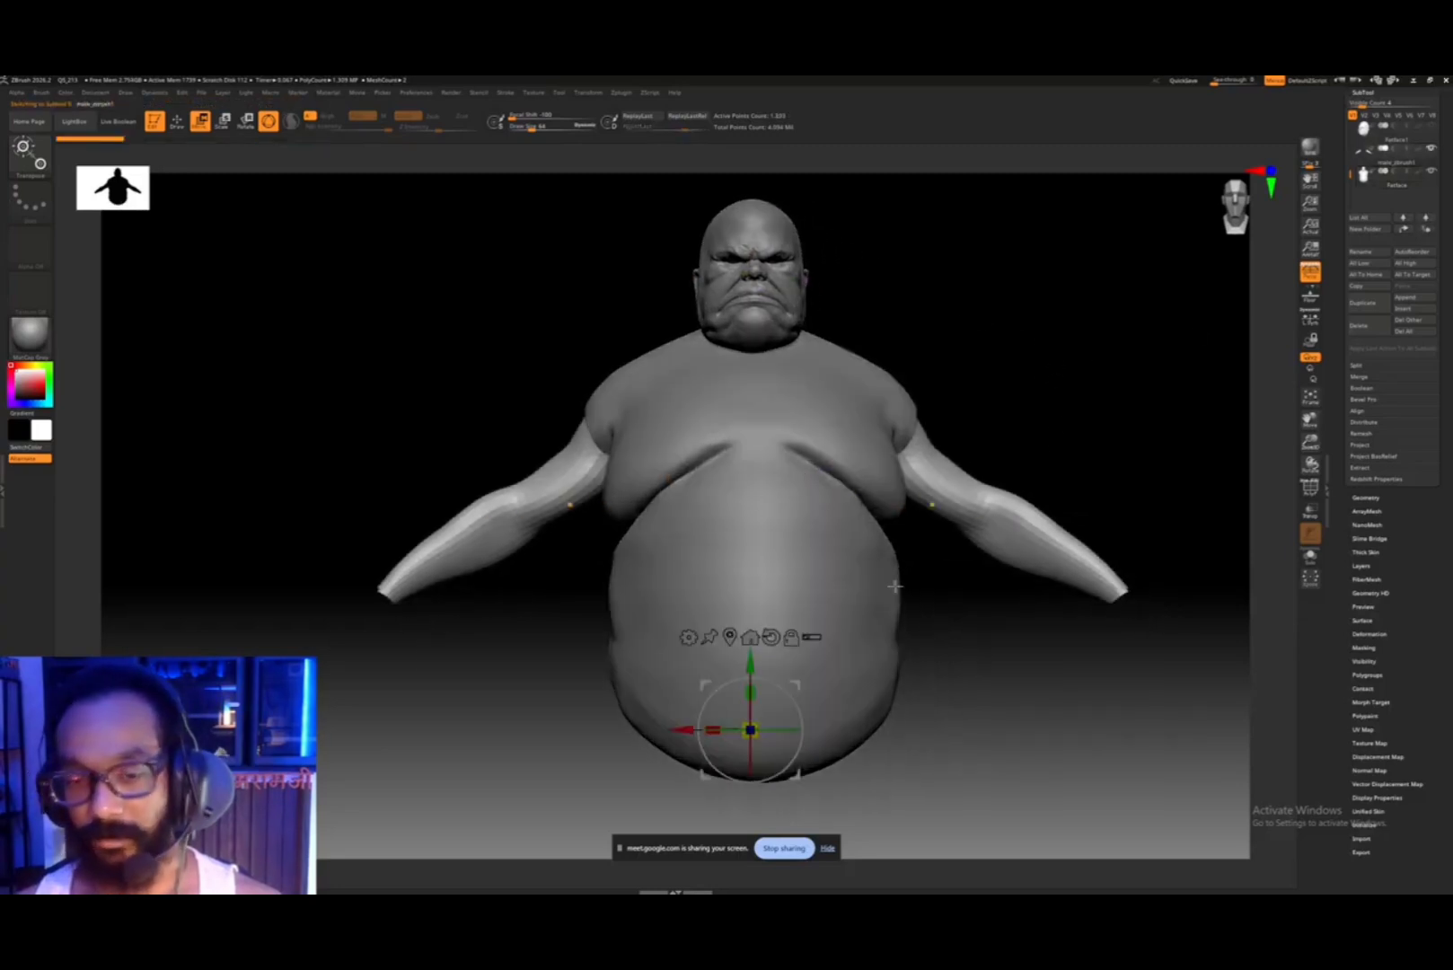
- Reposition the arms against the shoulder stumps with the gizmo, adjusting their position in the front and side views
left_click_drag(798, 684, 959, 366, "alt")
mouse_move(1020, 410)
right_mouse_down()
mouse_move(1047, 412)
mouse_move(1038, 441)
mouse_move(1065, 458)
mouse_move(1008, 416)
right_mouse_up()
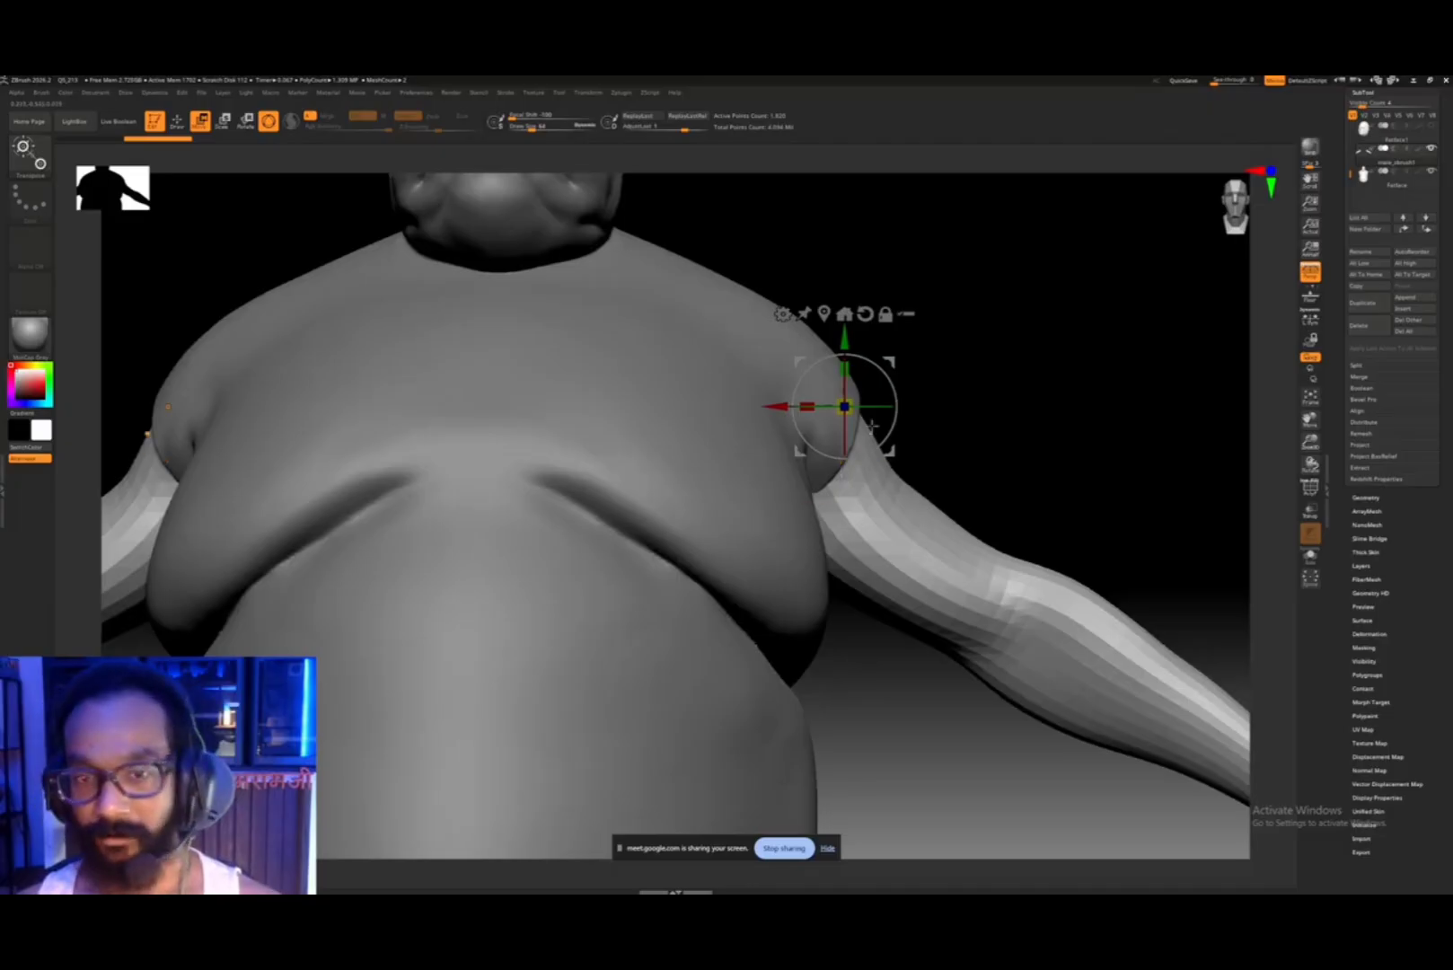
mouse_move(890, 361)
left_mouse_down()
mouse_move(904, 349)
mouse_move(915, 403)
mouse_move(912, 359)
left_mouse_up()
right_click_drag(988, 395, 992, 332, "ctrl")
right_click_drag(1096, 395, 984, 467, "shift")
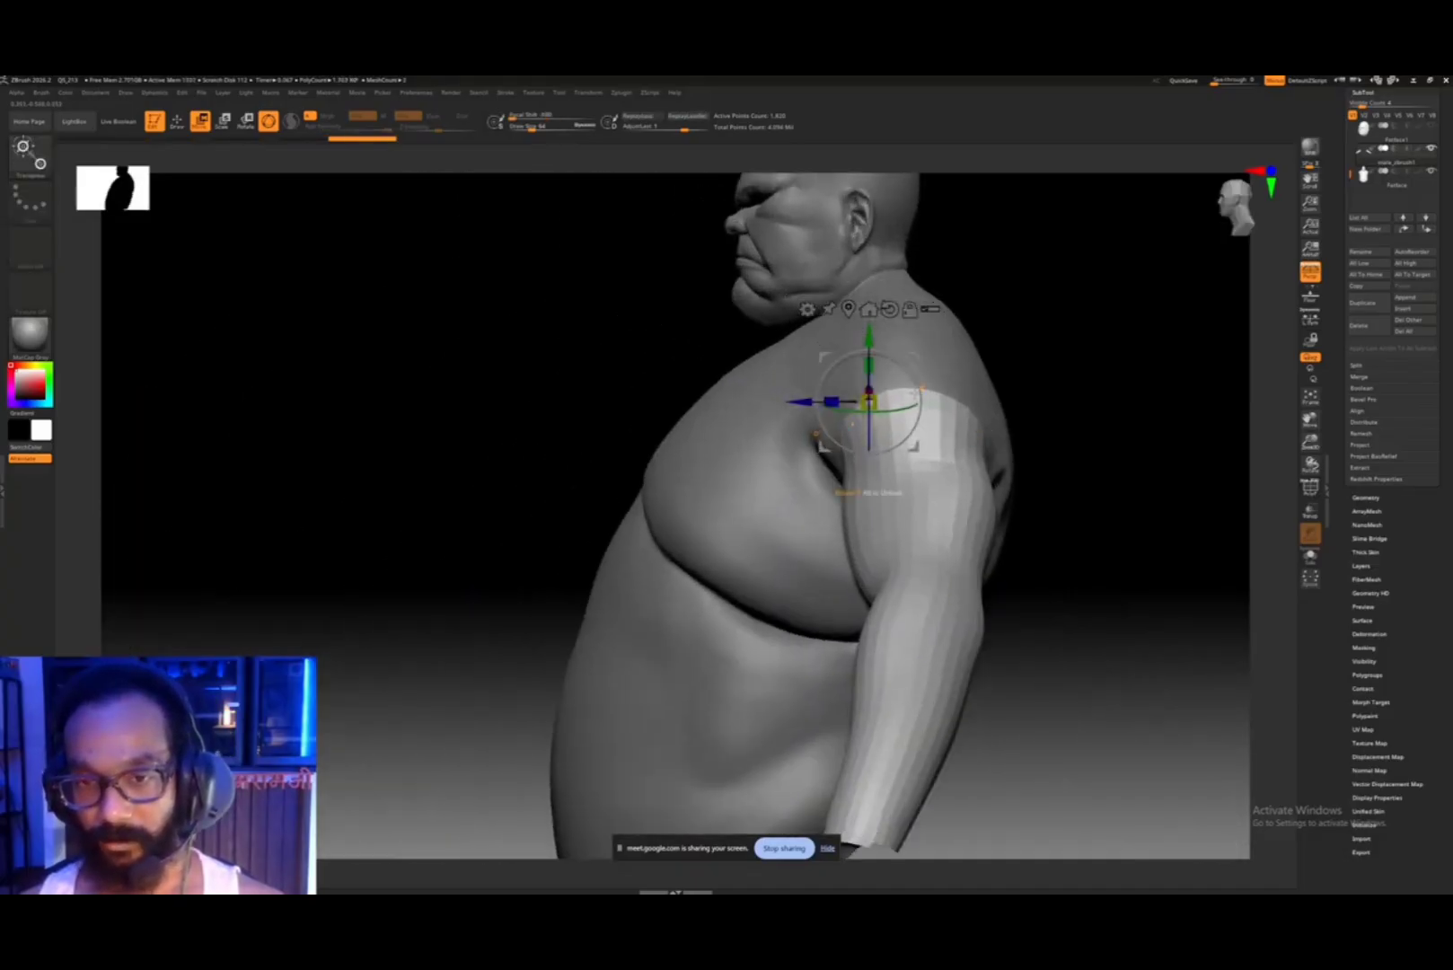
left_click_drag(869, 402, 857, 402)
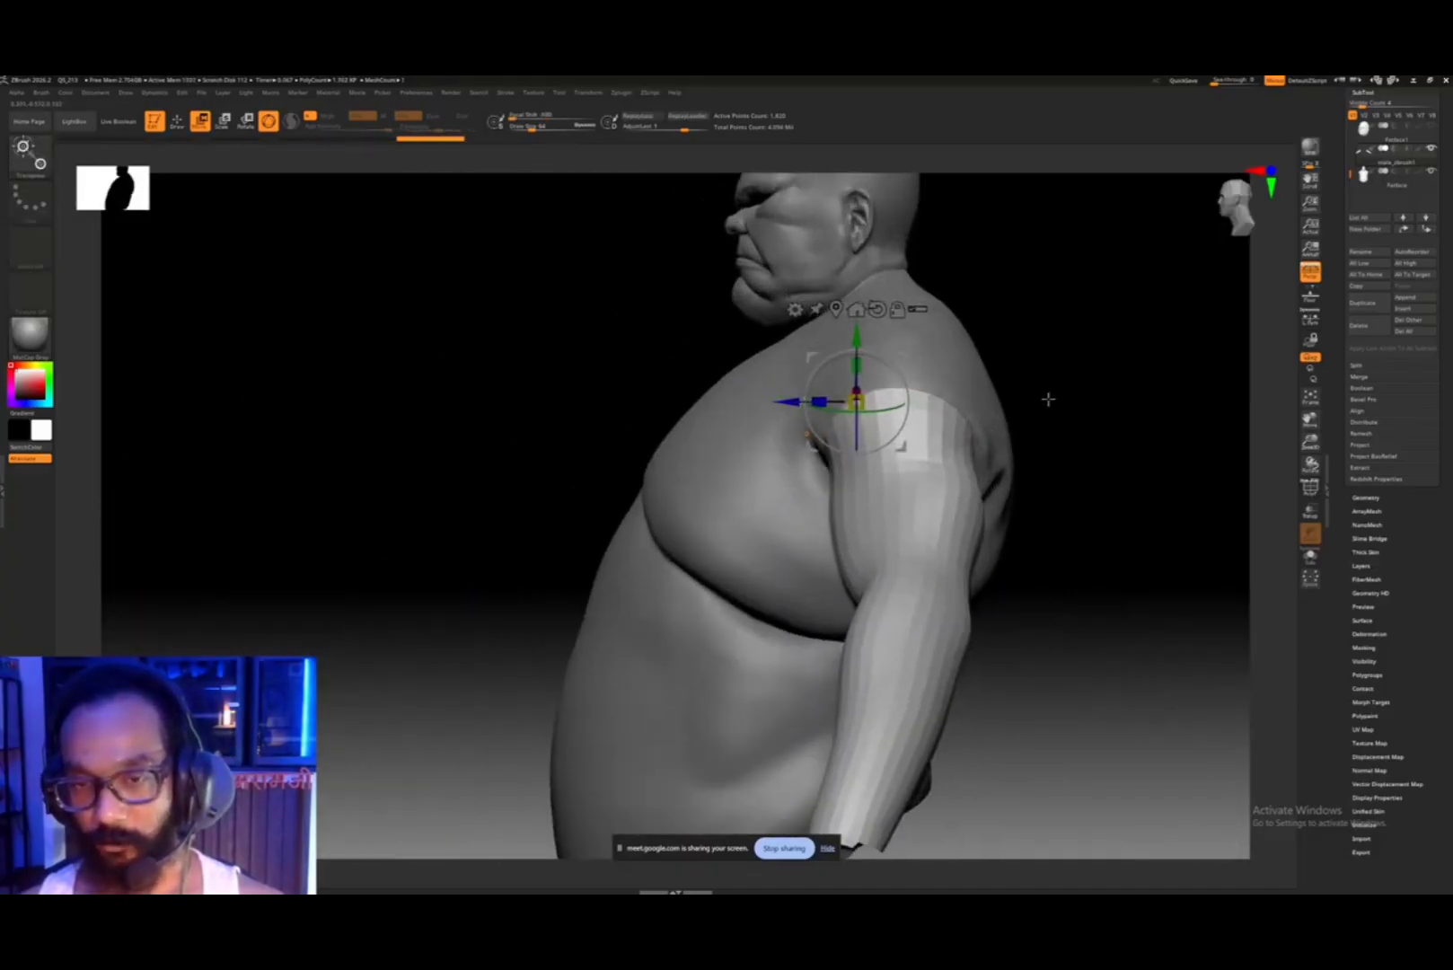
- Place the gizmo pivot on the upper arm and reset its orientation
right_click_drag(1048, 399, 894, 432)
left_click(884, 596, "alt")
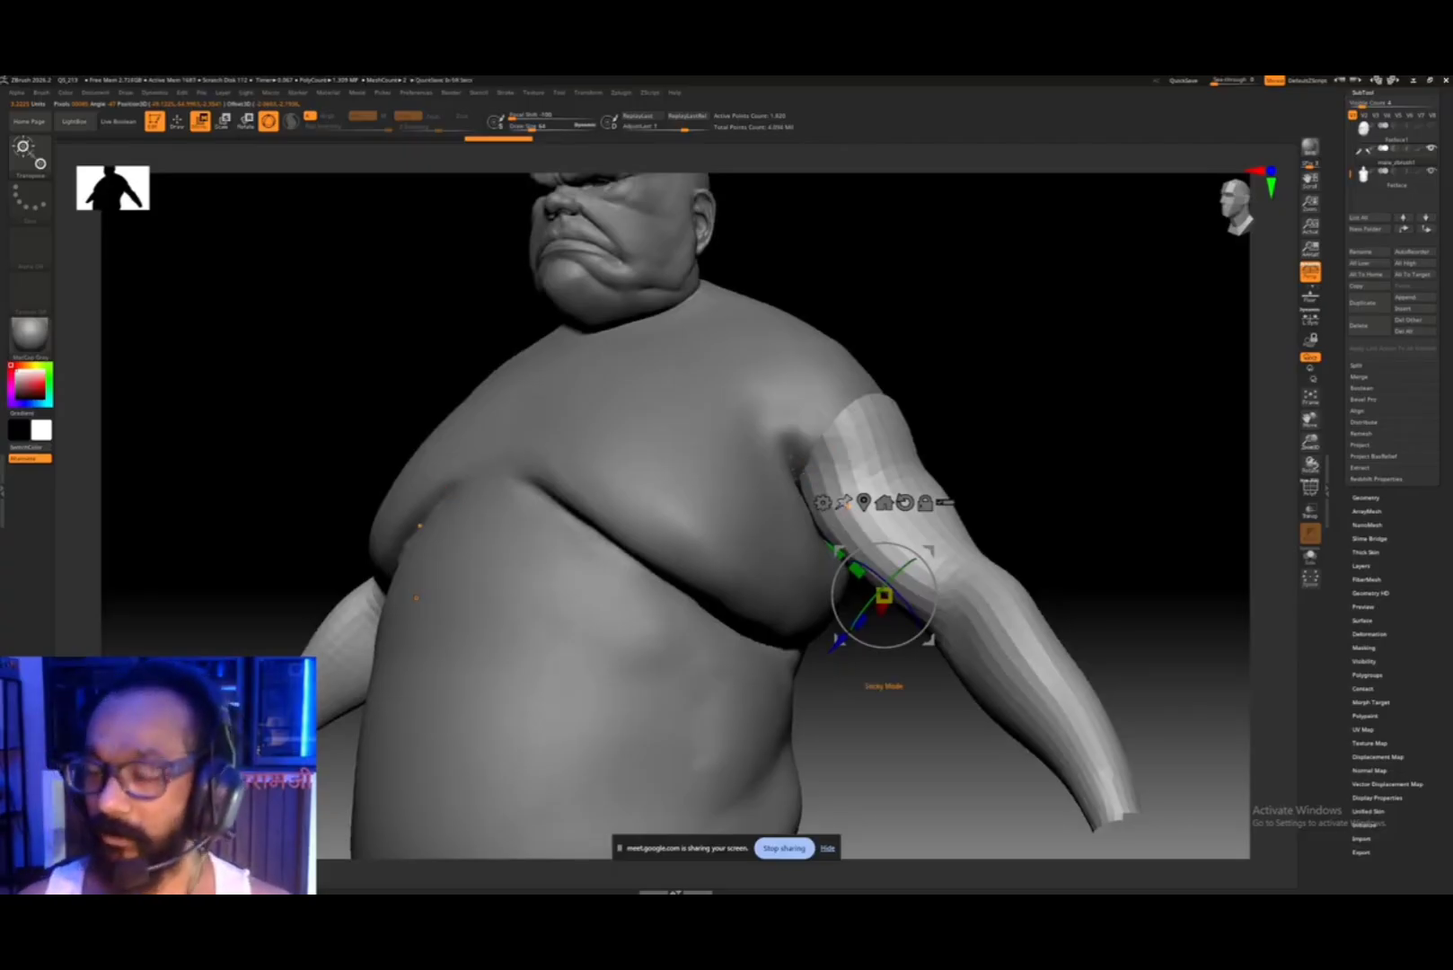
right_click_drag(963, 439, 885, 454)
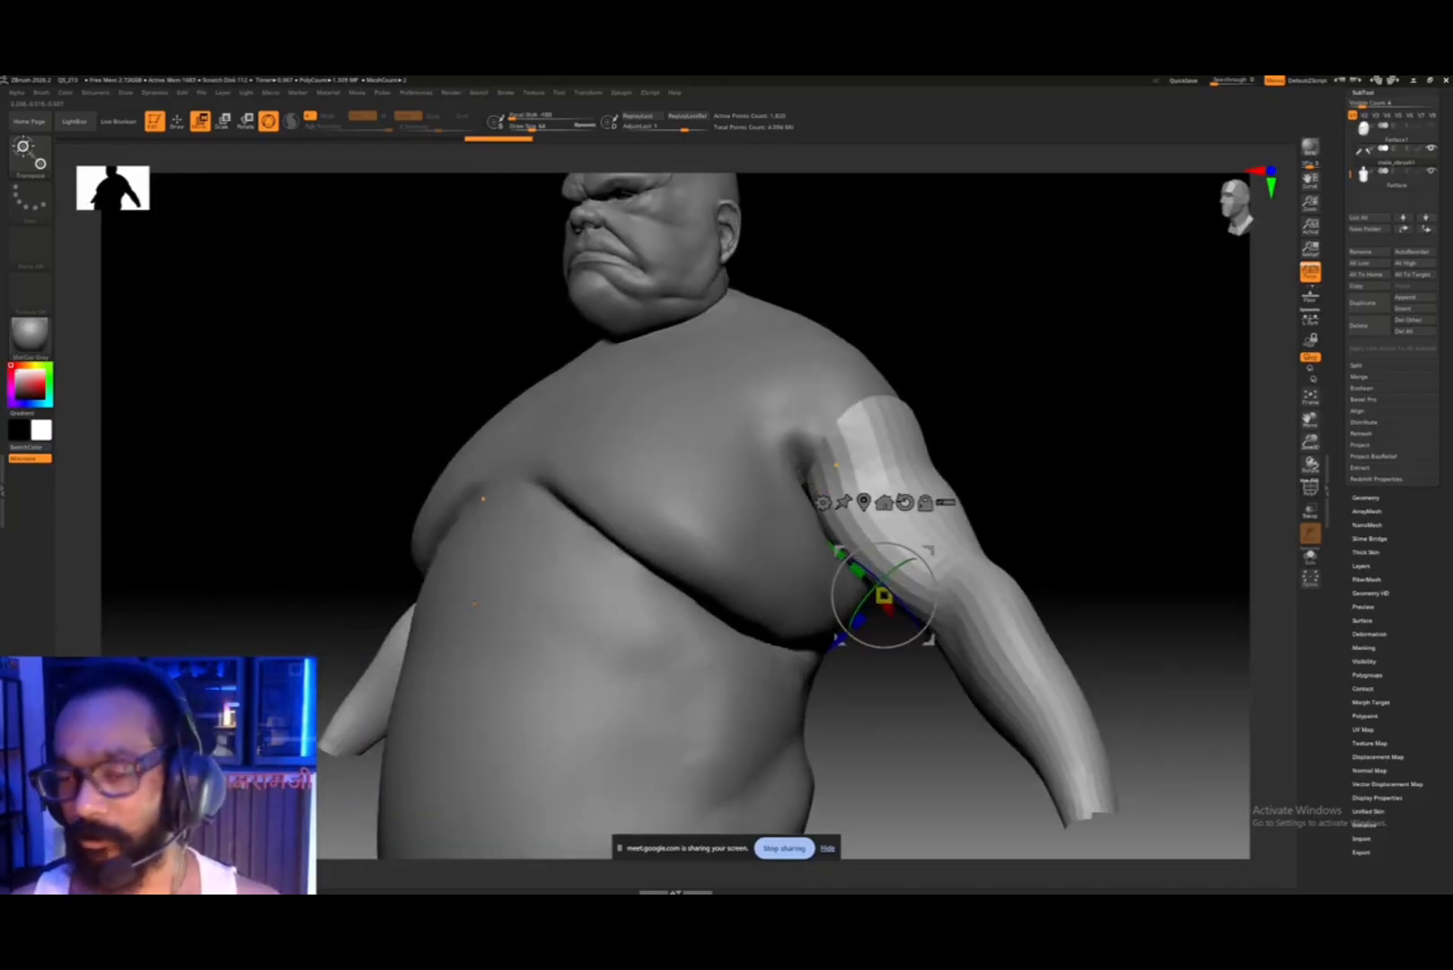
right_click_drag(939, 405, 945, 407, "shift")
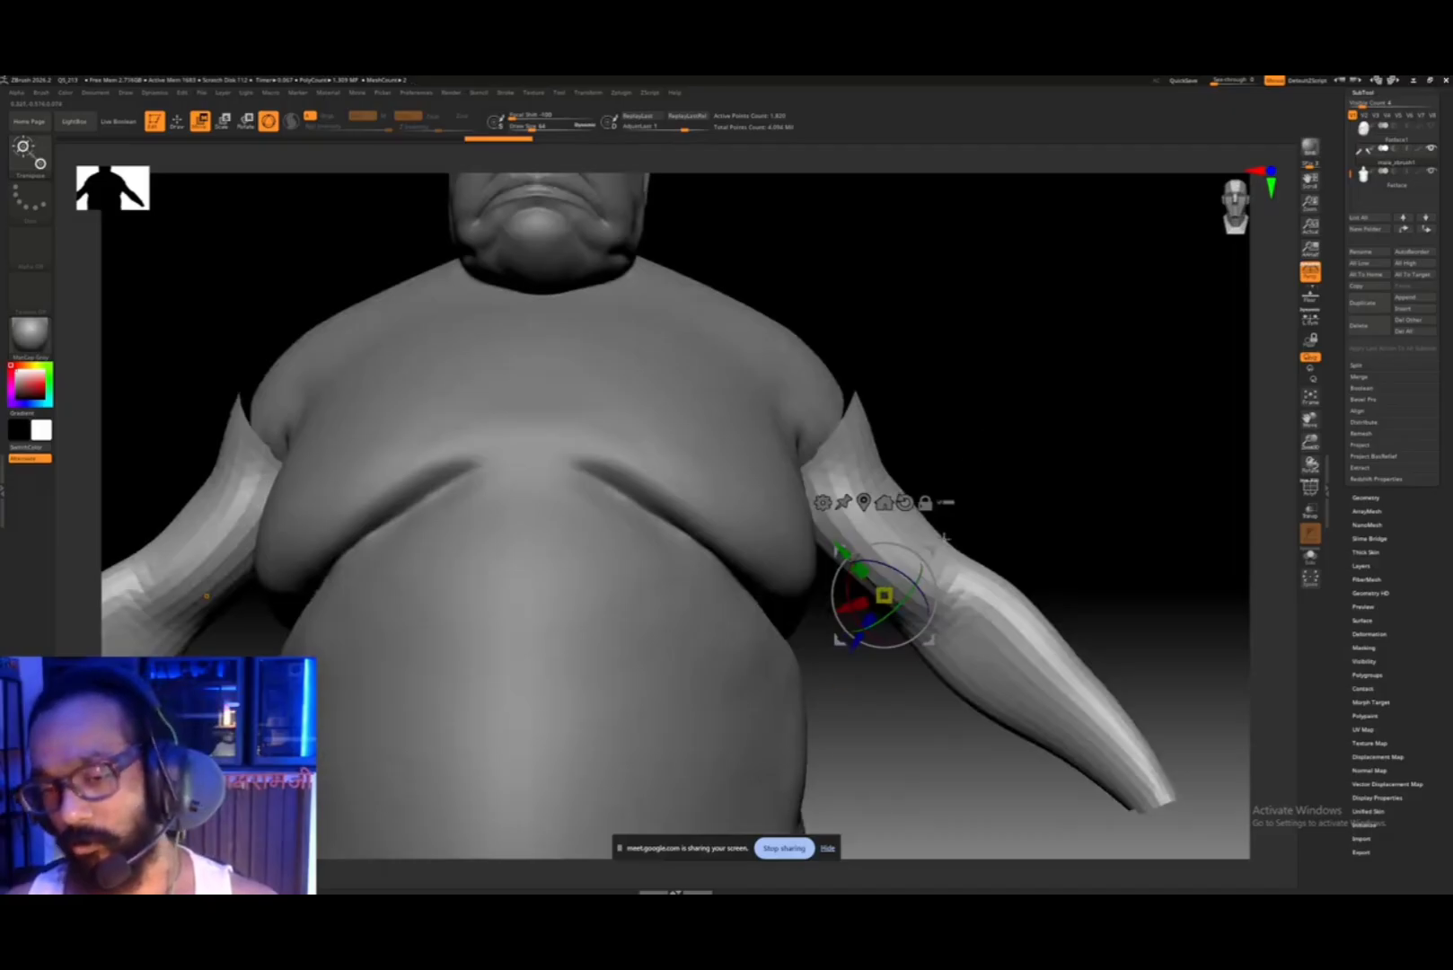
right_click_drag(1002, 506, 982, 546)
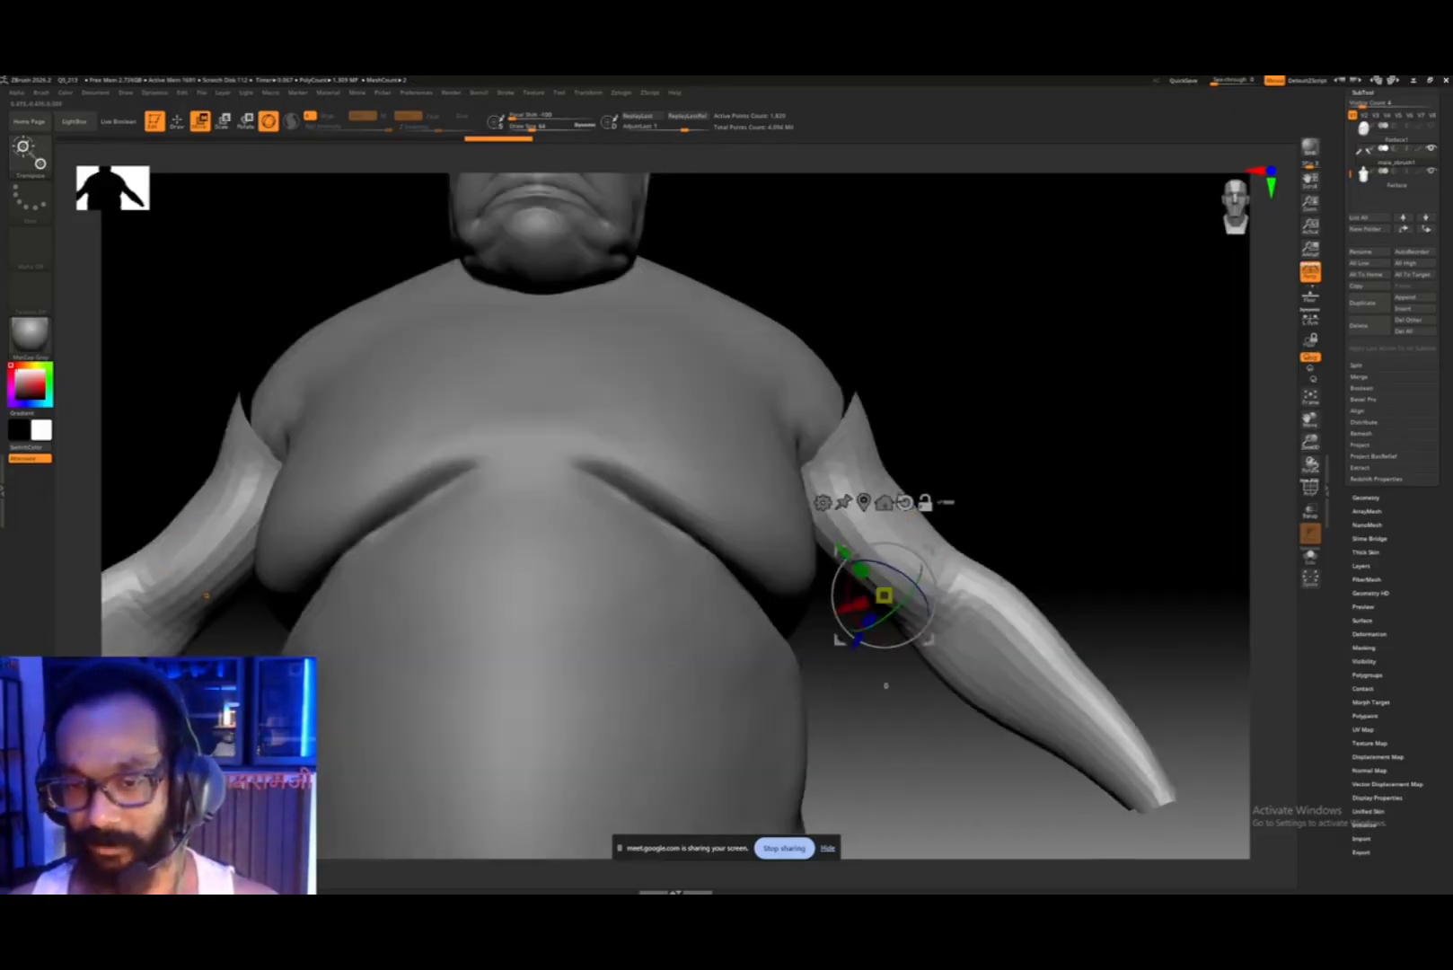
left_click(905, 503, "alt")
- Rotate and shift the arms slightly to line them up with the shoulders, and return to Draw mode
left_click_drag(919, 556, 923, 560)
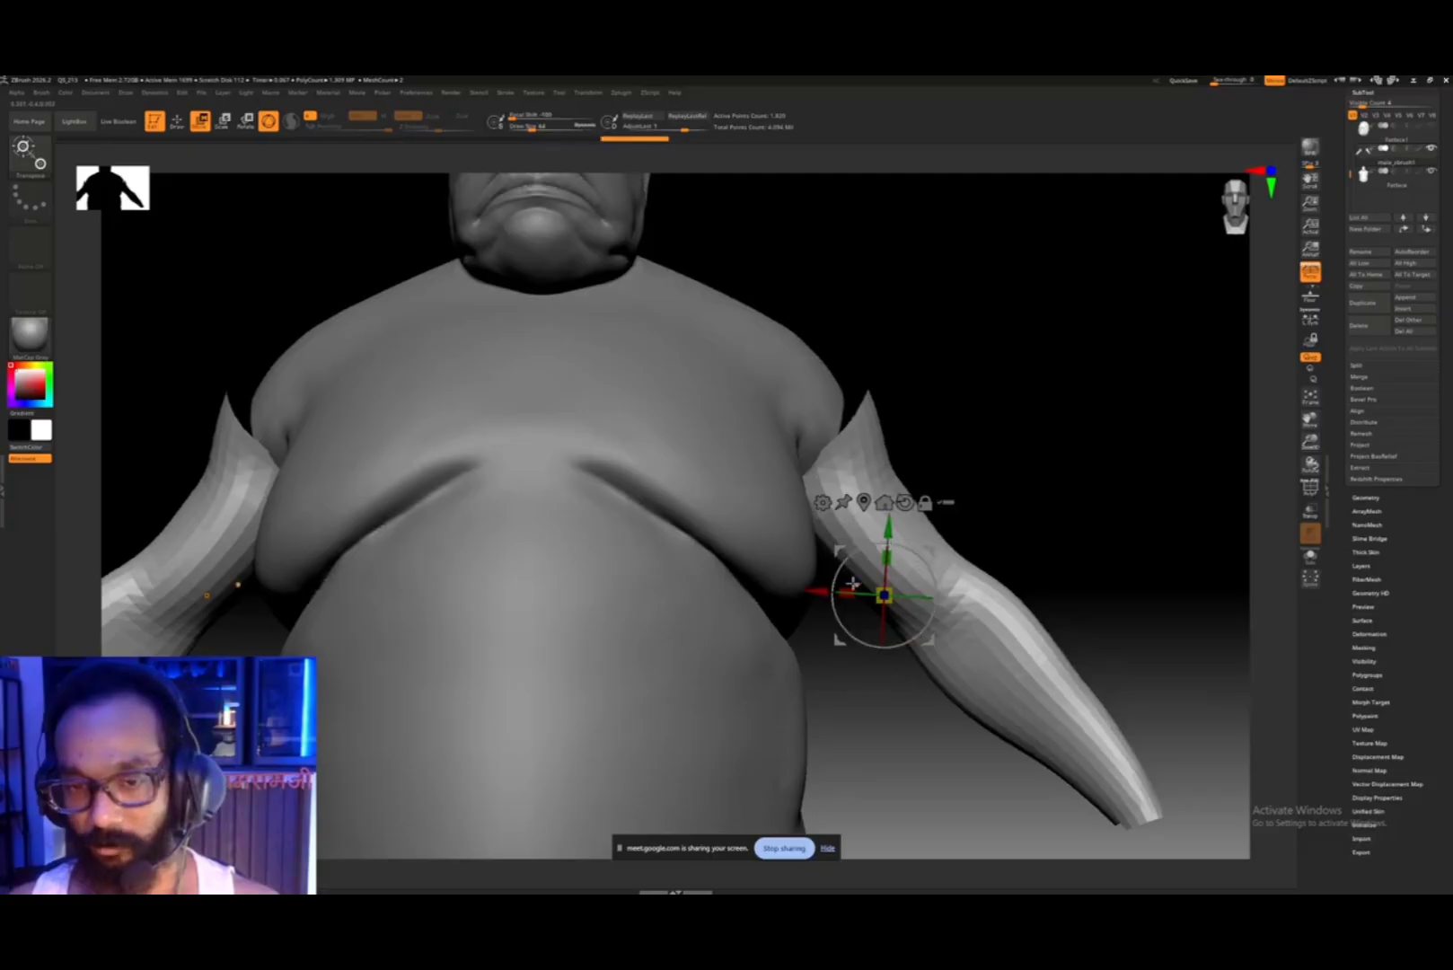
left_click_drag(816, 592, 804, 591)
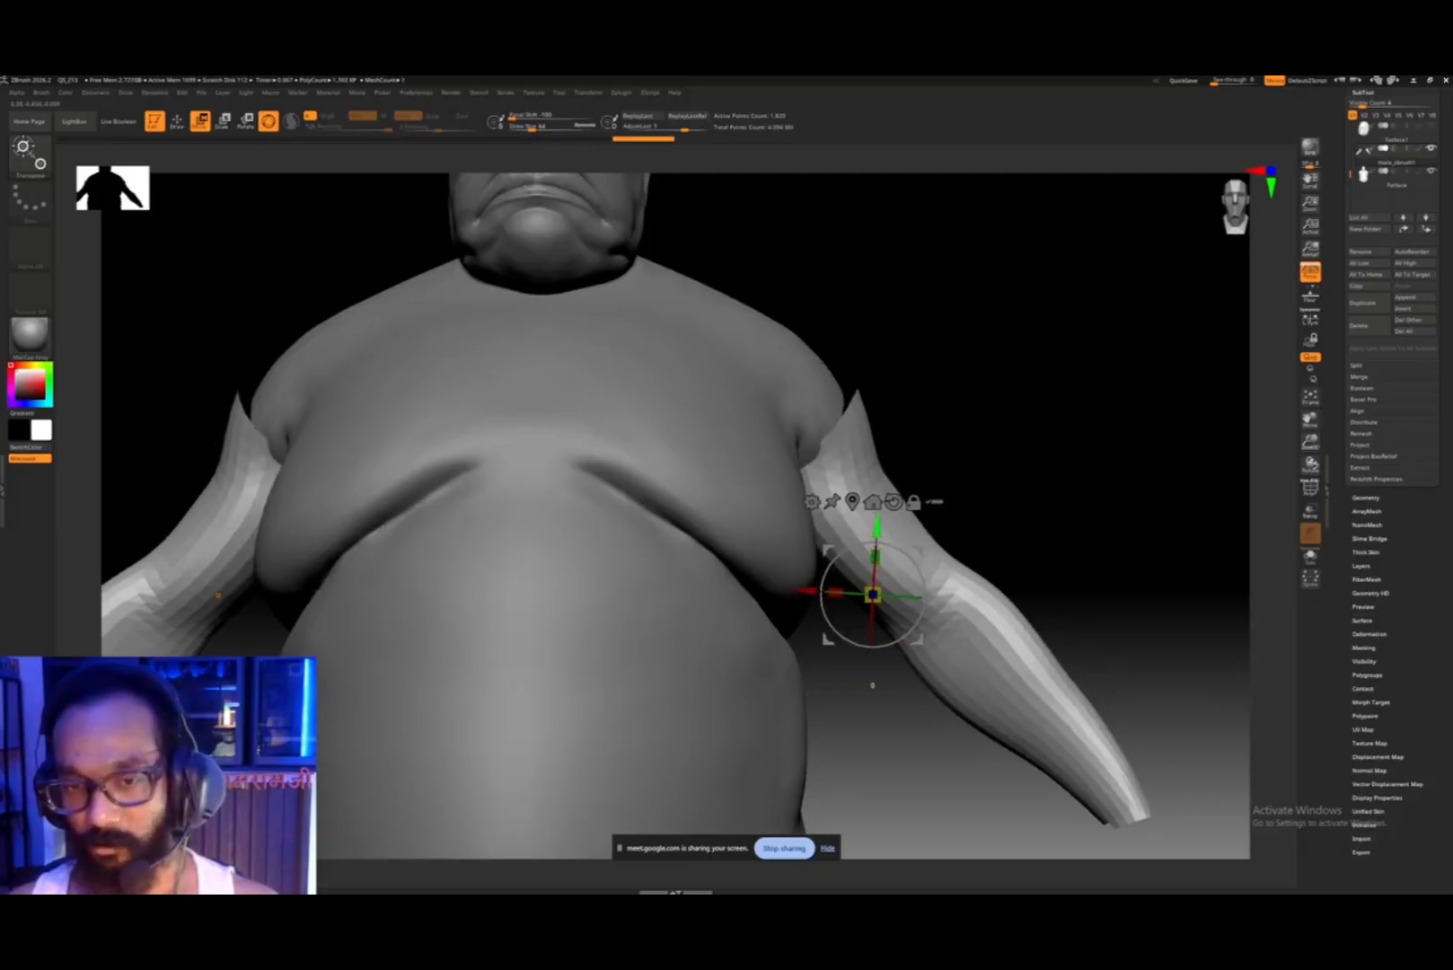
left_click_drag(877, 528, 939, 567)
mouse_move(980, 512)
left_mouse_down()
mouse_move(912, 521)
mouse_move(987, 523)
left_mouse_up()
key("q")
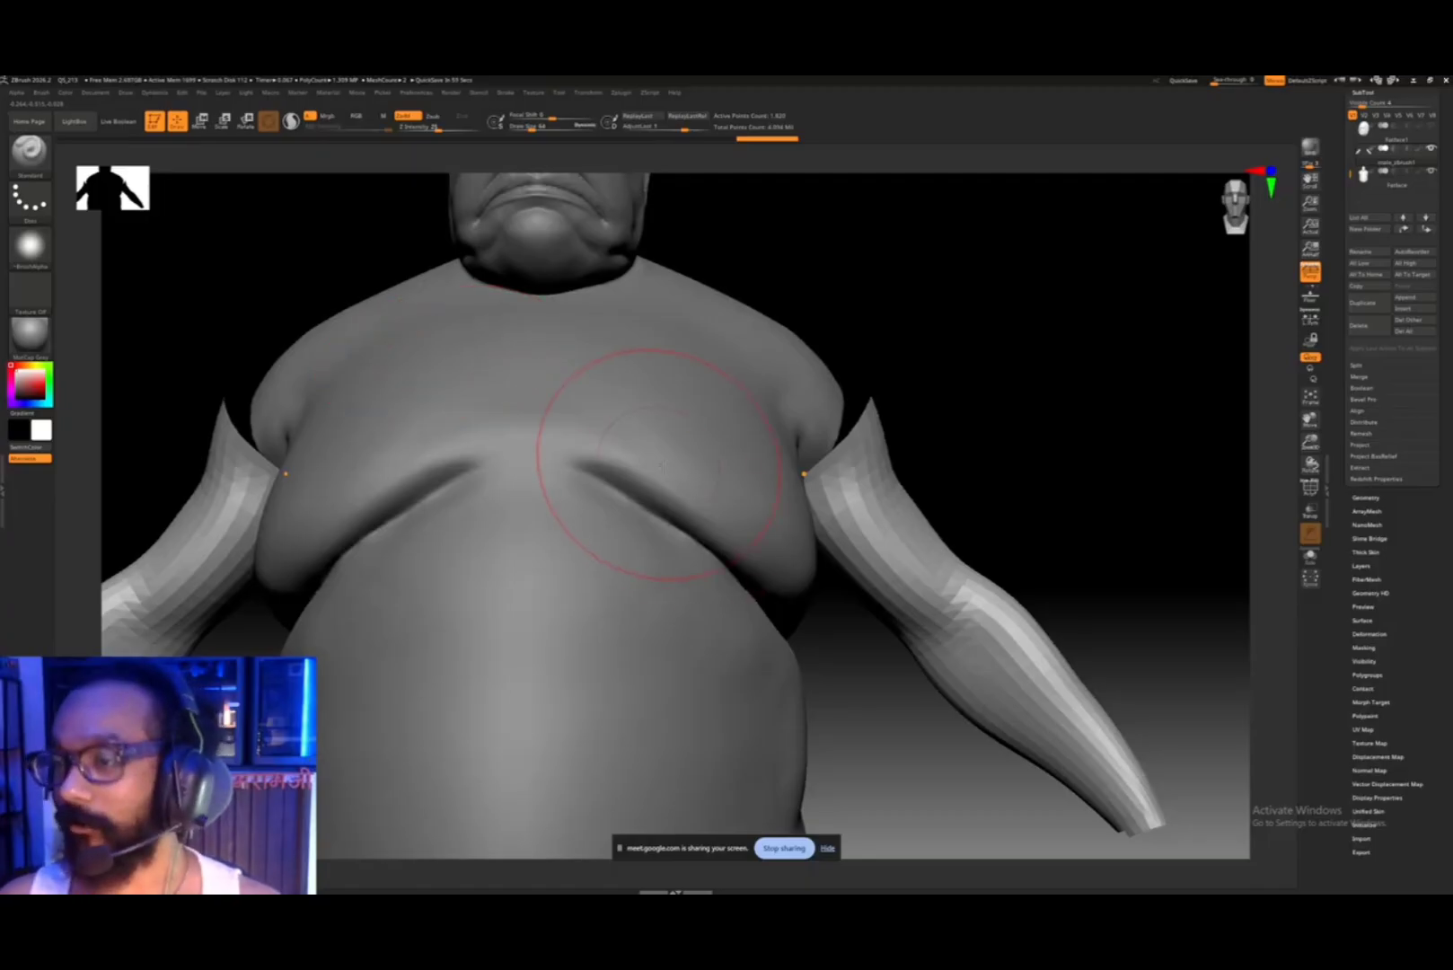
- Choose the Move brush for shaping the arm openings at the shoulders
mouse_move(946, 496)
left_mouse_down()
mouse_move(970, 487)
mouse_move(850, 453)
left_mouse_up()
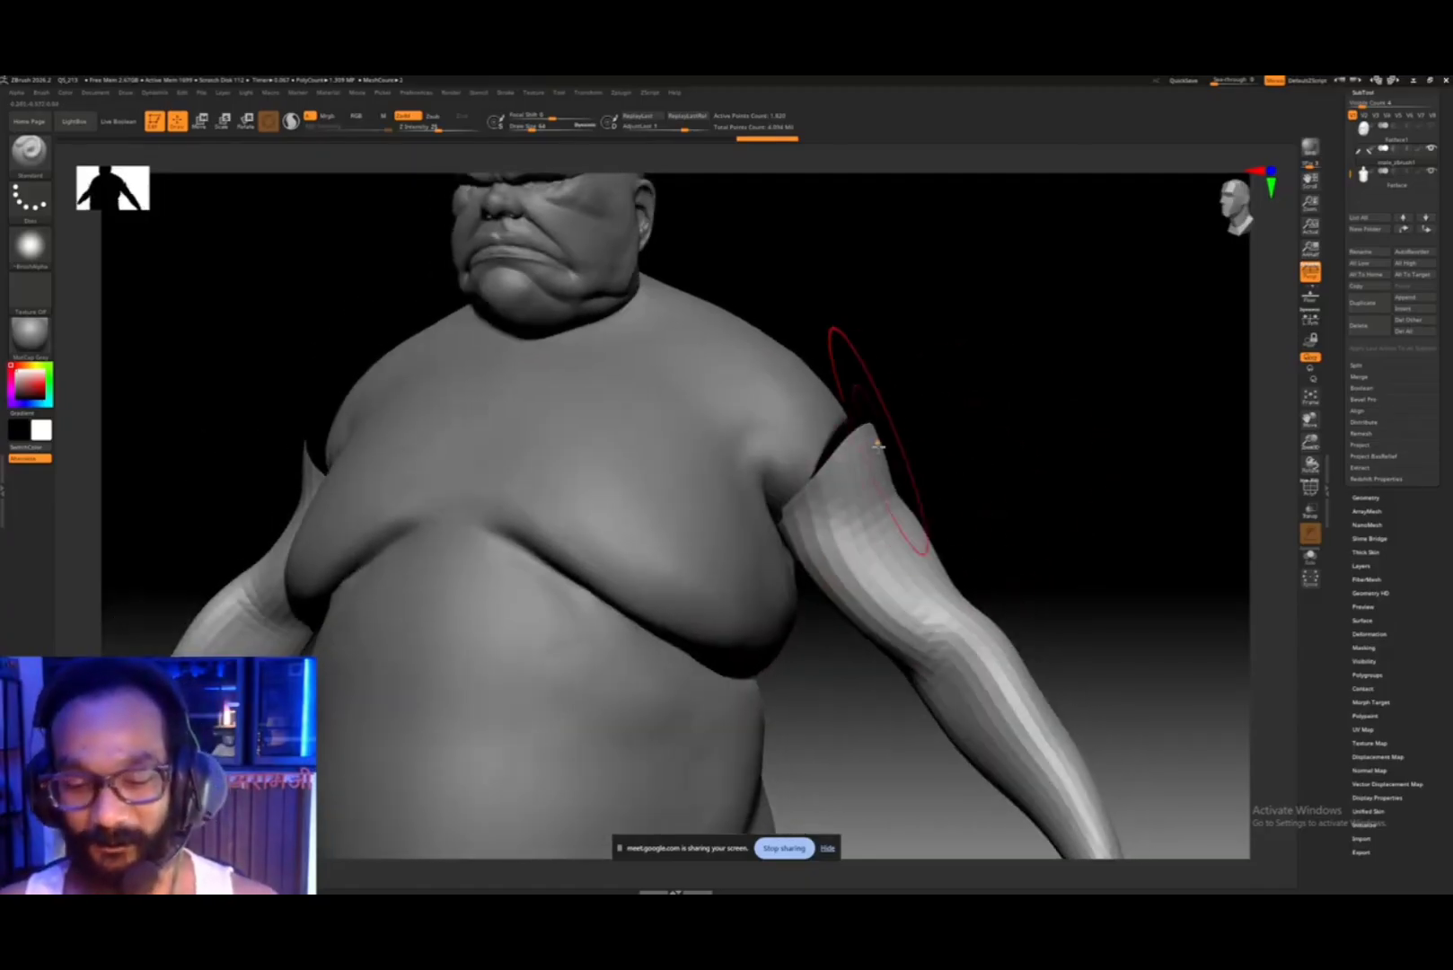
mouse_move(927, 403)
left_mouse_down()
mouse_move(927, 415)
mouse_move(350, 379)
left_mouse_up()
left_click(28, 152)
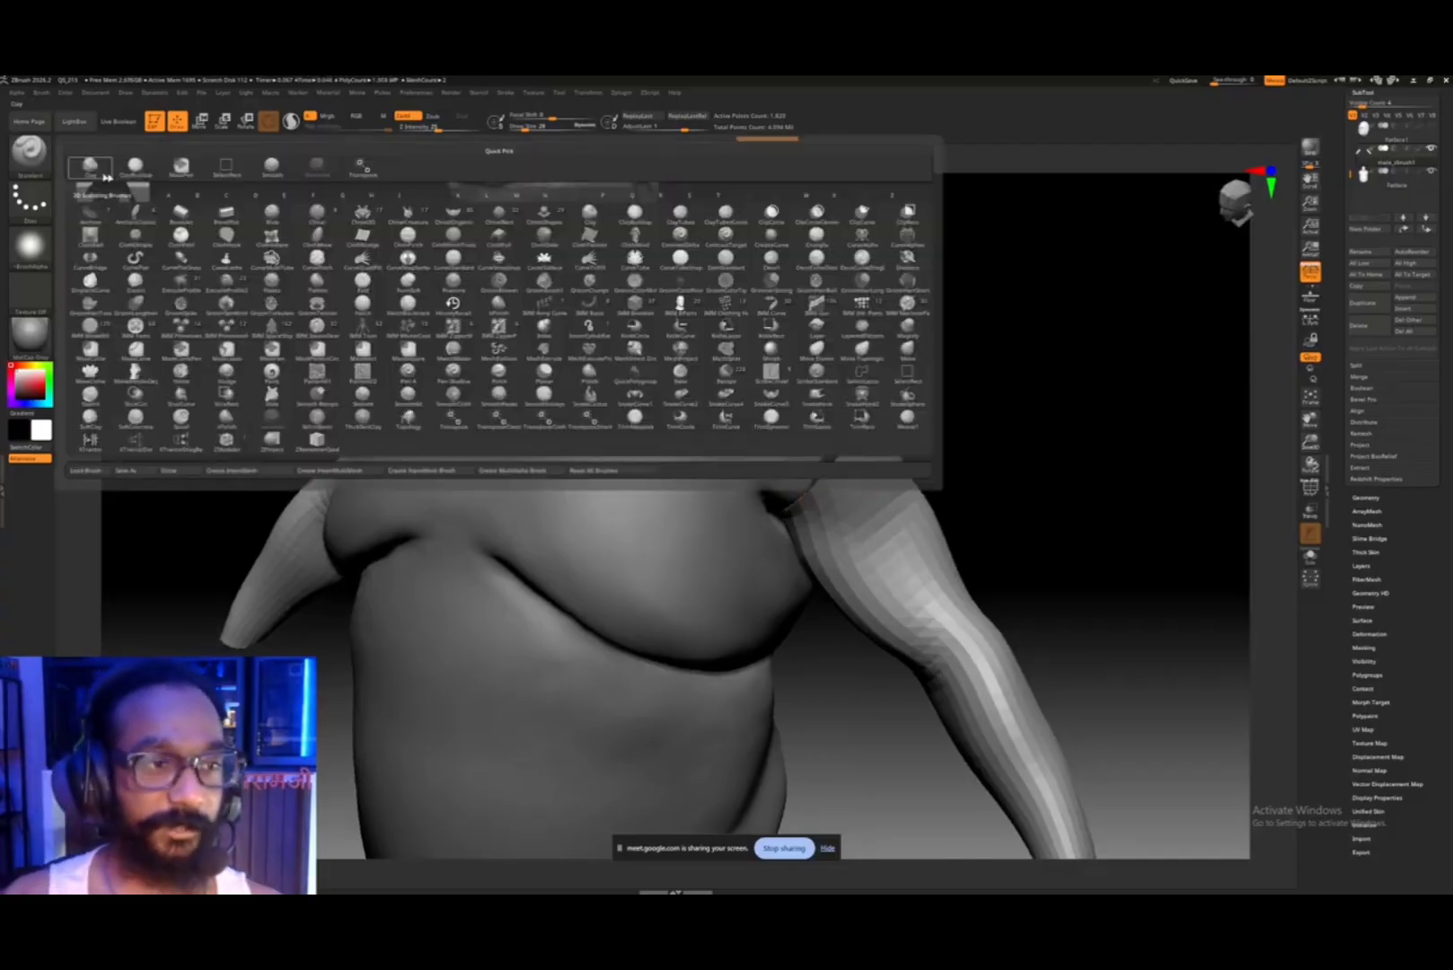
key("m")
key("v")
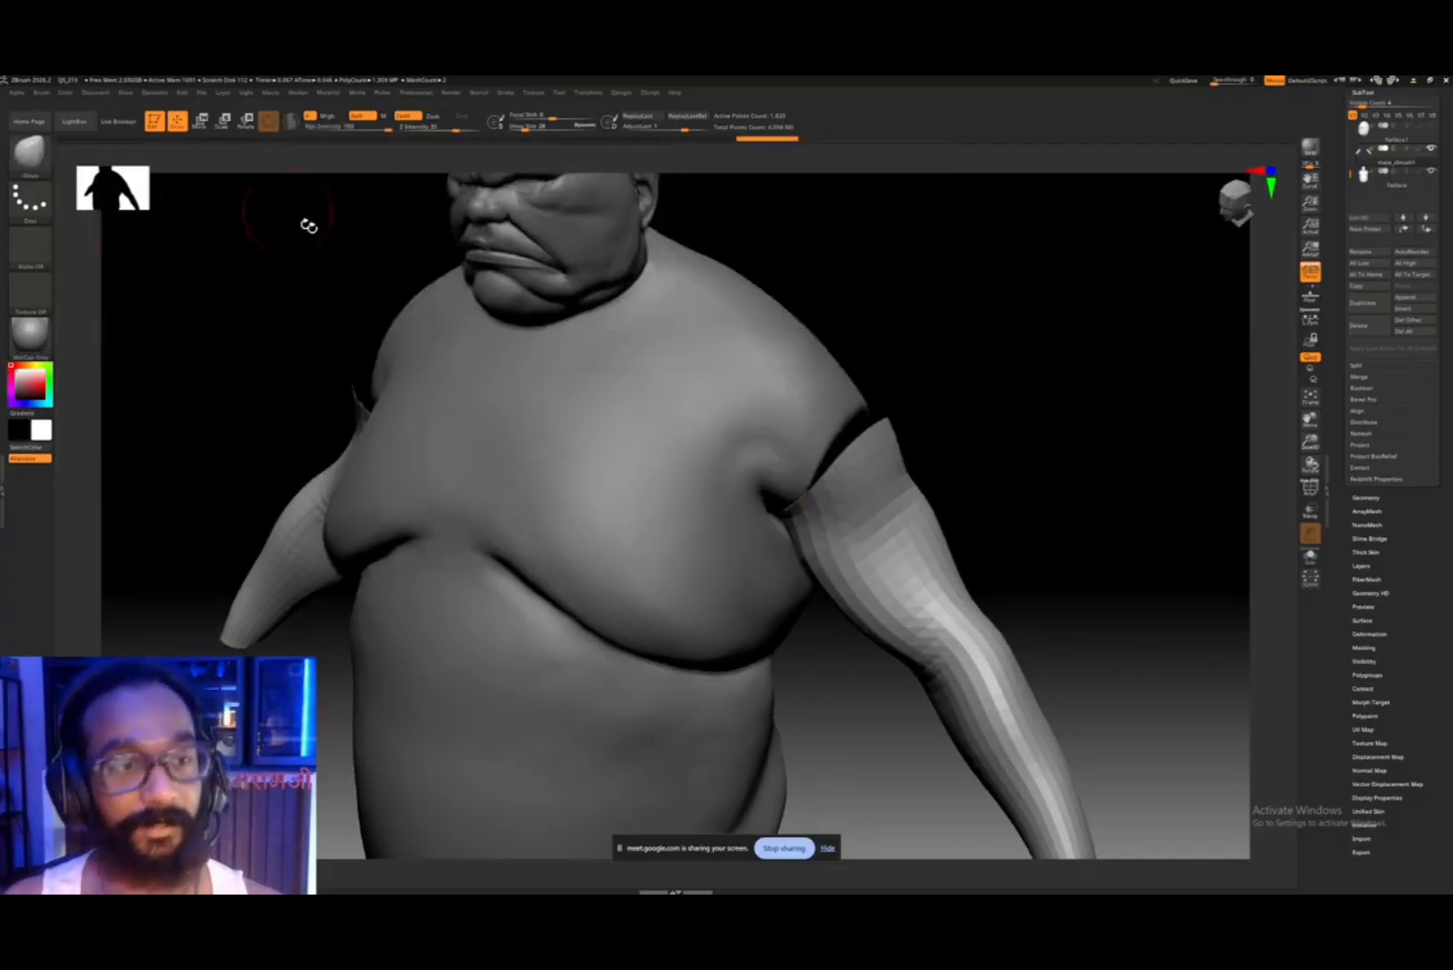
- Pull the upper edge of the arms onto the shoulders with the Move brush, working from the front and back
mouse_move(970, 402)
left_mouse_down()
mouse_move(851, 451)
mouse_move(831, 433)
mouse_move(879, 406)
mouse_move(840, 405)
mouse_move(805, 443)
left_mouse_up()
left_click_drag(936, 356, 965, 322)
left_click_drag(808, 455, 792, 431)
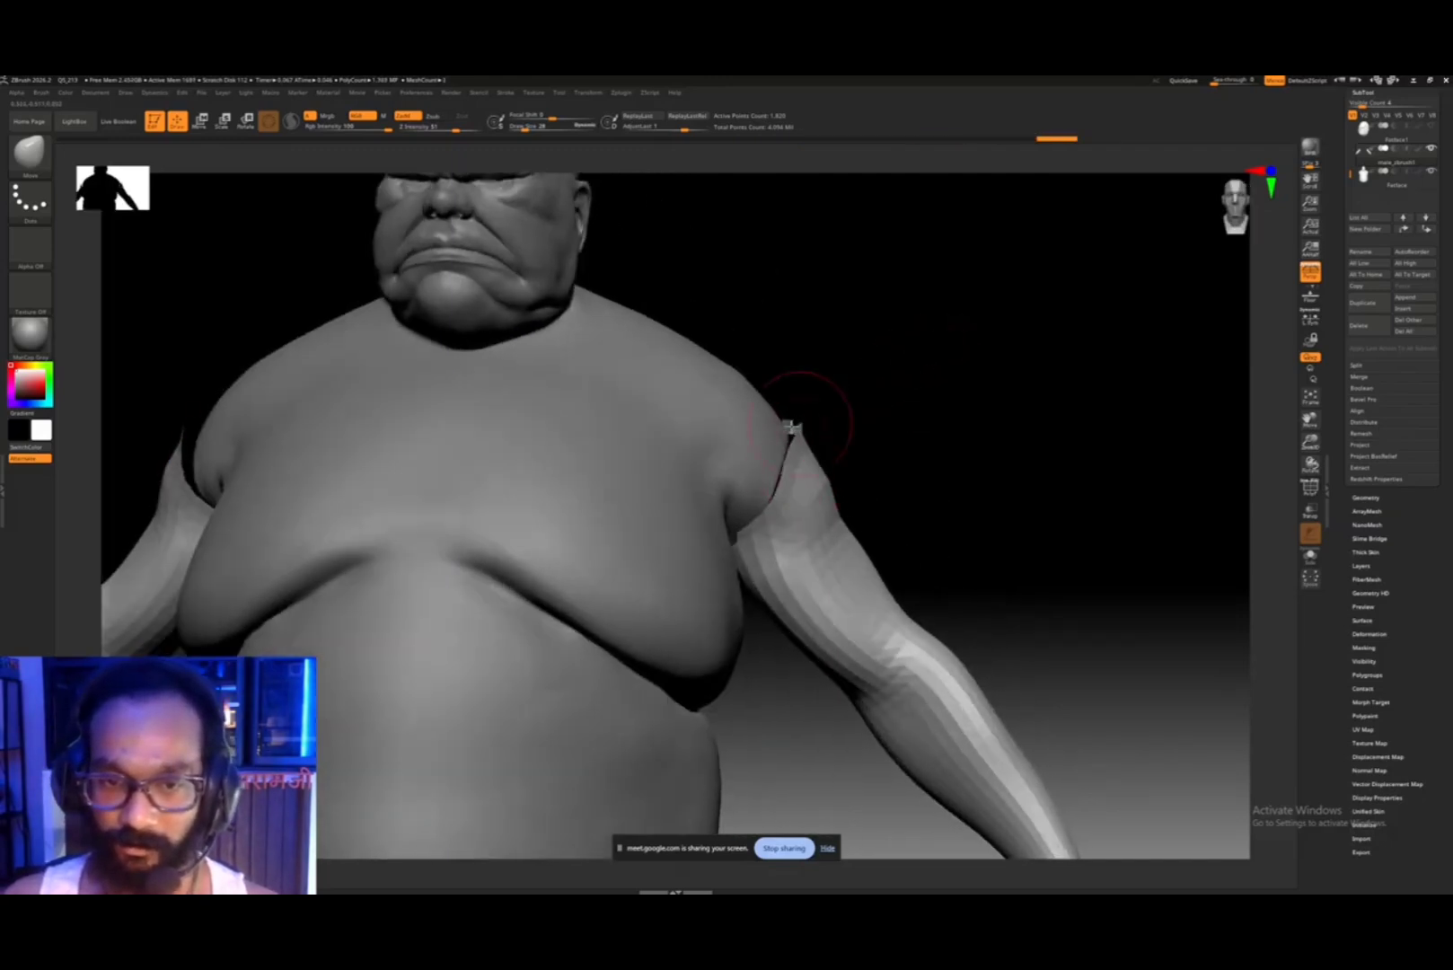
left_click_drag(898, 405, 825, 447)
mouse_move(809, 428)
left_mouse_down()
mouse_move(765, 467)
mouse_move(760, 499)
left_mouse_up()
left_click_drag(879, 402, 753, 411)
left_click_drag(839, 422, 880, 410)
right_click_drag(890, 422, 963, 442)
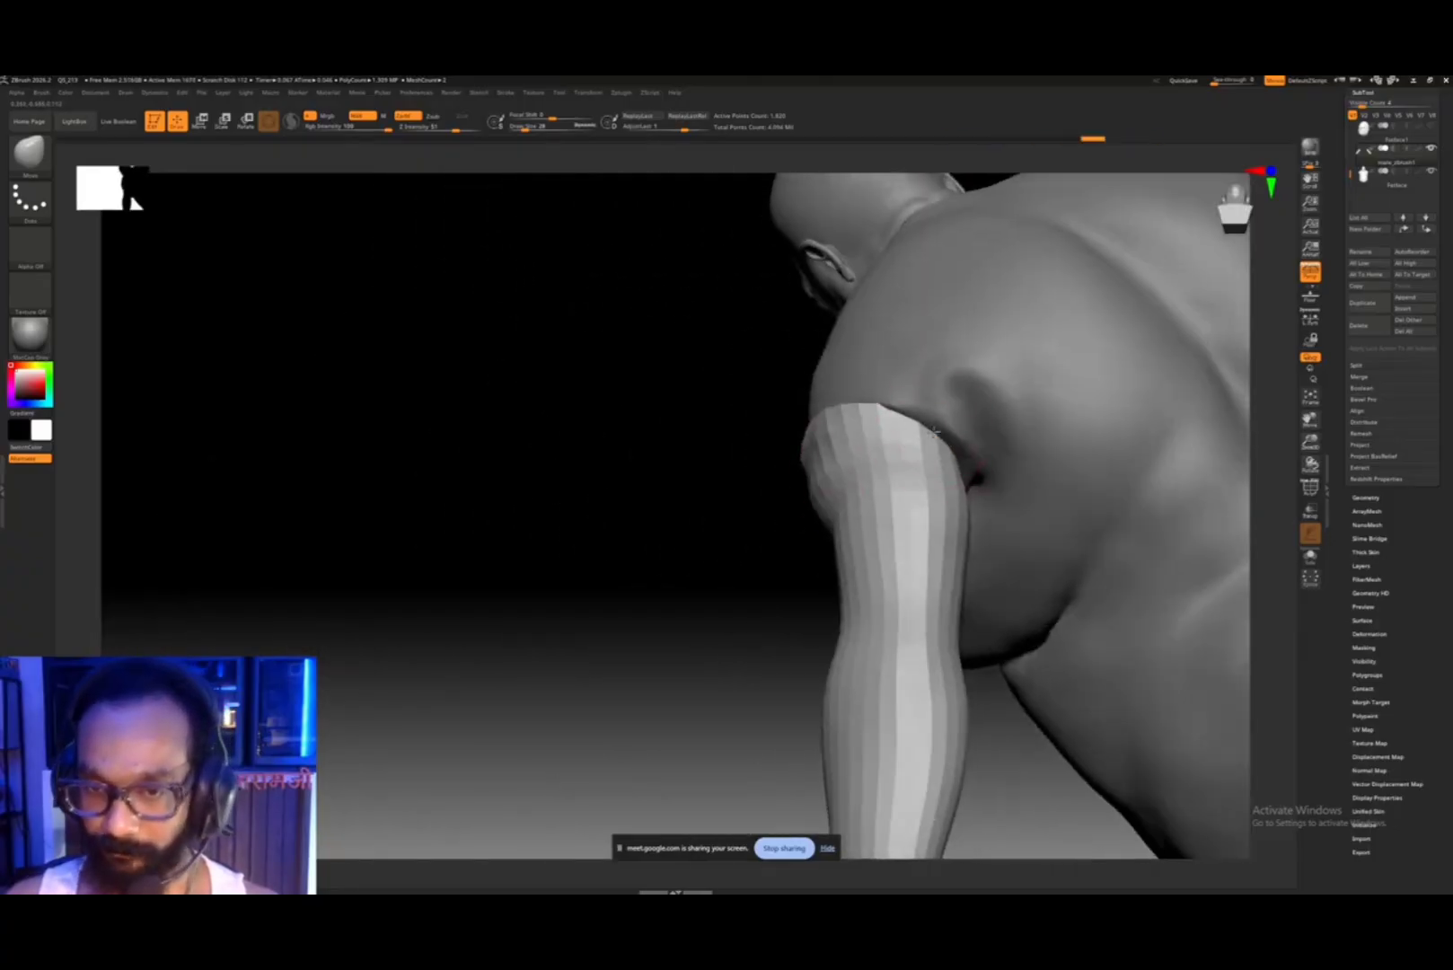
mouse_move(938, 444)
left_mouse_down()
mouse_move(959, 452)
mouse_move(929, 426)
left_mouse_up()
mouse_move(923, 440)
right_mouse_down()
mouse_move(877, 453)
mouse_move(952, 471)
right_mouse_up()
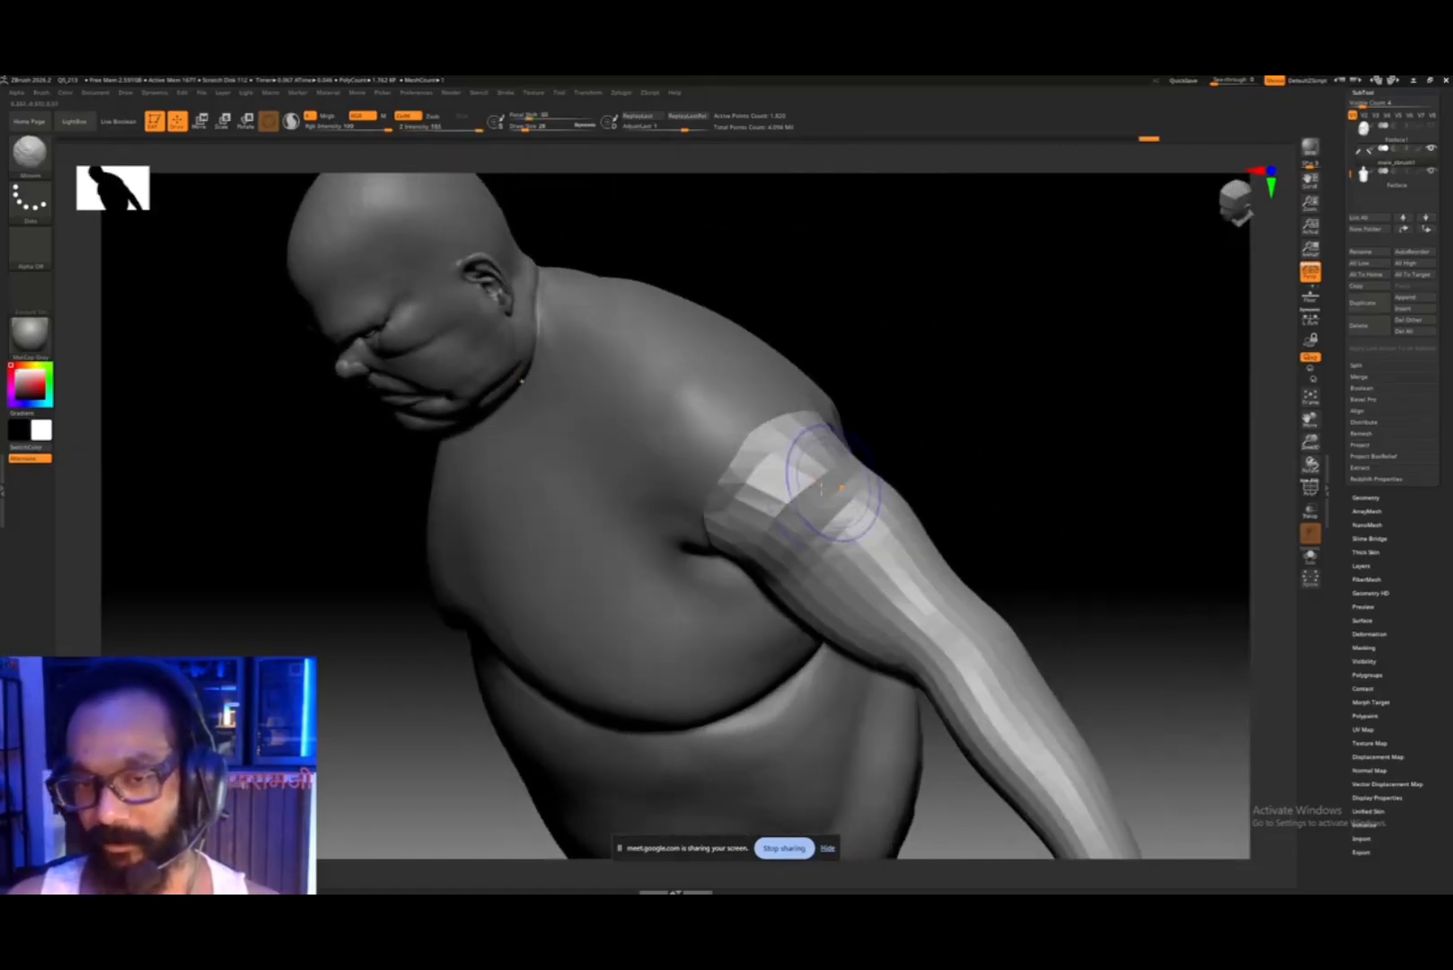
- Smooth the uneven facets on the upper arms near the shoulder opening
mouse_move(834, 485)
left_mouse_down("shift")
mouse_move(789, 477)
mouse_move(759, 505)
mouse_move(754, 467)
left_mouse_up("shift")
mouse_move(754, 467)
right_mouse_down()
mouse_move(948, 331)
mouse_move(827, 468)
right_mouse_up()
mouse_move(865, 349)
right_mouse_down()
mouse_move(896, 386)
mouse_move(876, 449)
mouse_move(839, 415)
mouse_move(898, 427)
mouse_move(830, 405)
right_mouse_up()
left_click_drag(841, 370, 863, 449)
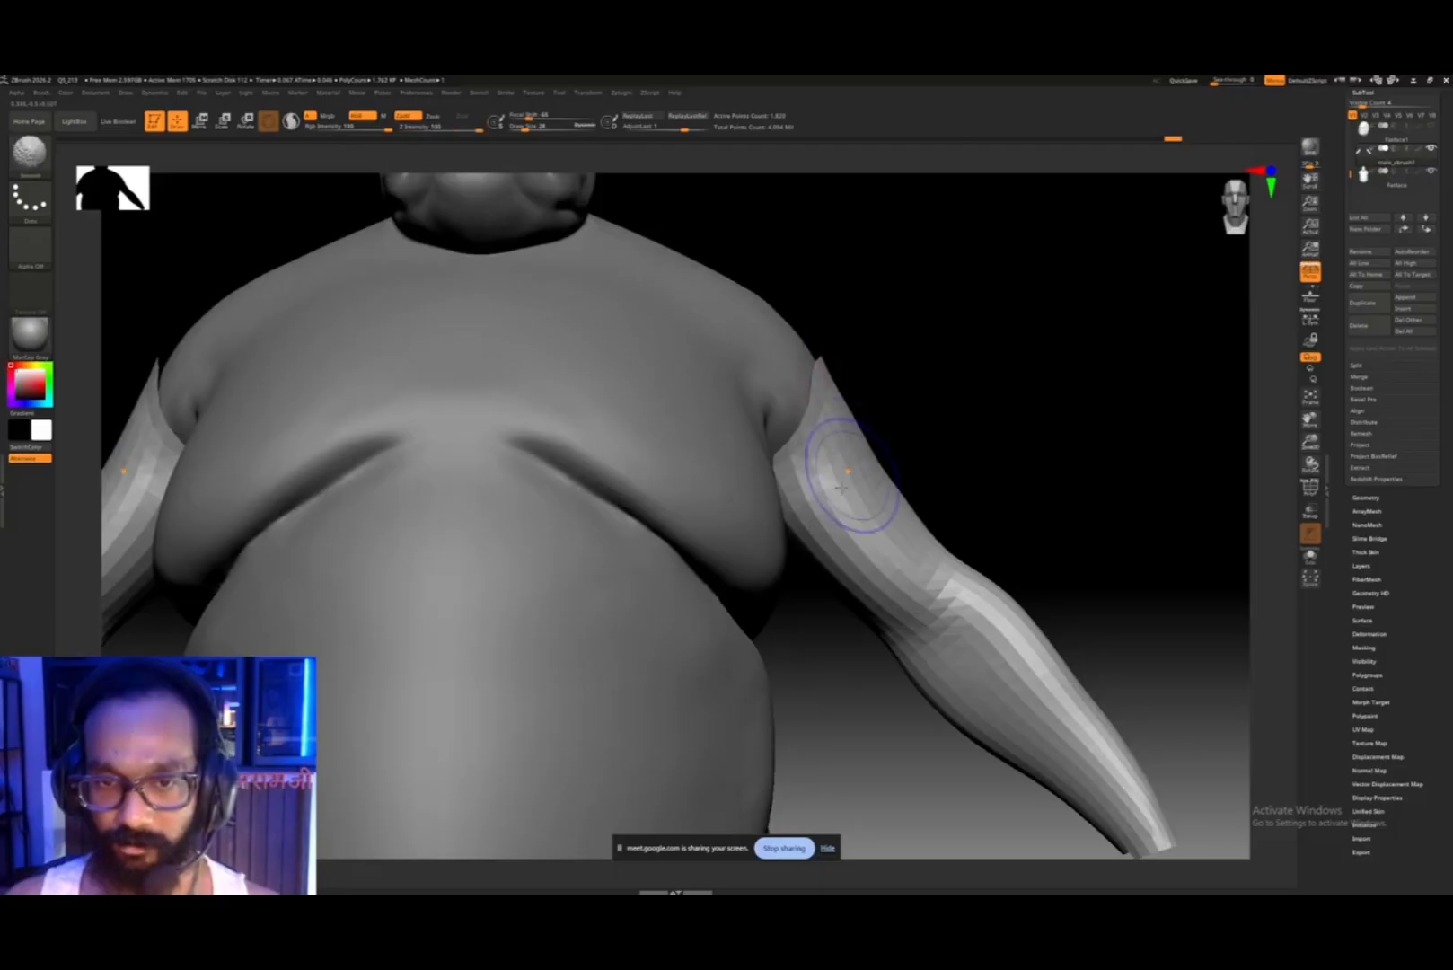
mouse_move(837, 503)
right_mouse_down()
mouse_move(887, 411)
mouse_move(870, 412)
right_mouse_up()
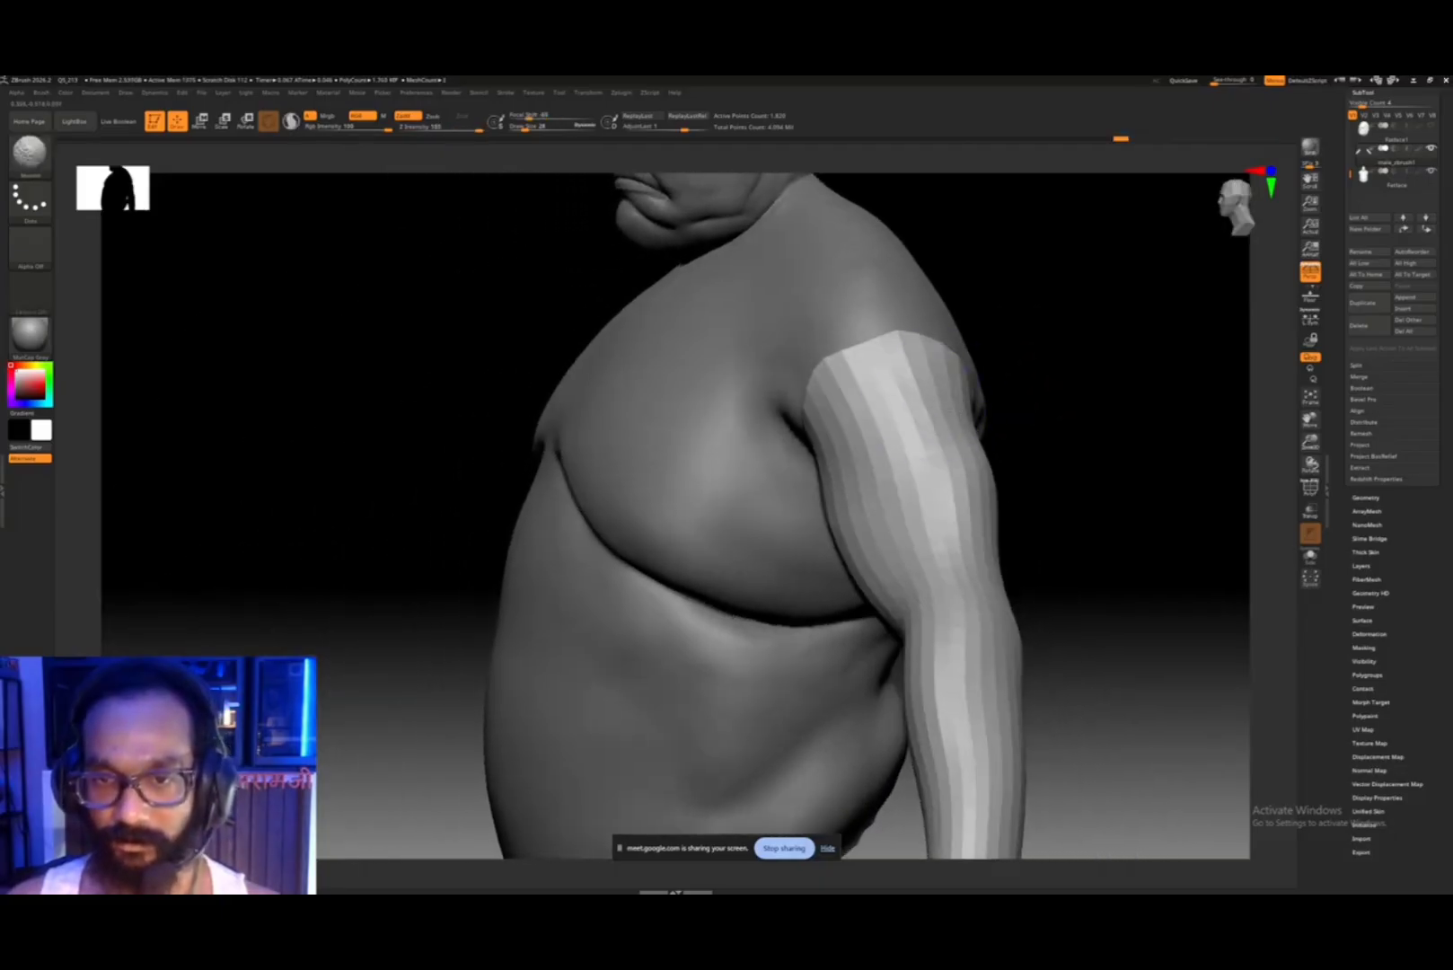
left_click_drag(923, 418, 953, 479, "shift")
- Try another adjustment at the arm's shoulder edge, and undo the last four strokes
right_click_drag(952, 479, 799, 440)
mouse_move(1060, 401)
left_mouse_down()
mouse_move(1038, 359)
mouse_move(1028, 413)
left_mouse_up()
key("ctrl+z")
key("ctrl+z")
key("ctrl+z")
key("ctrl+z")
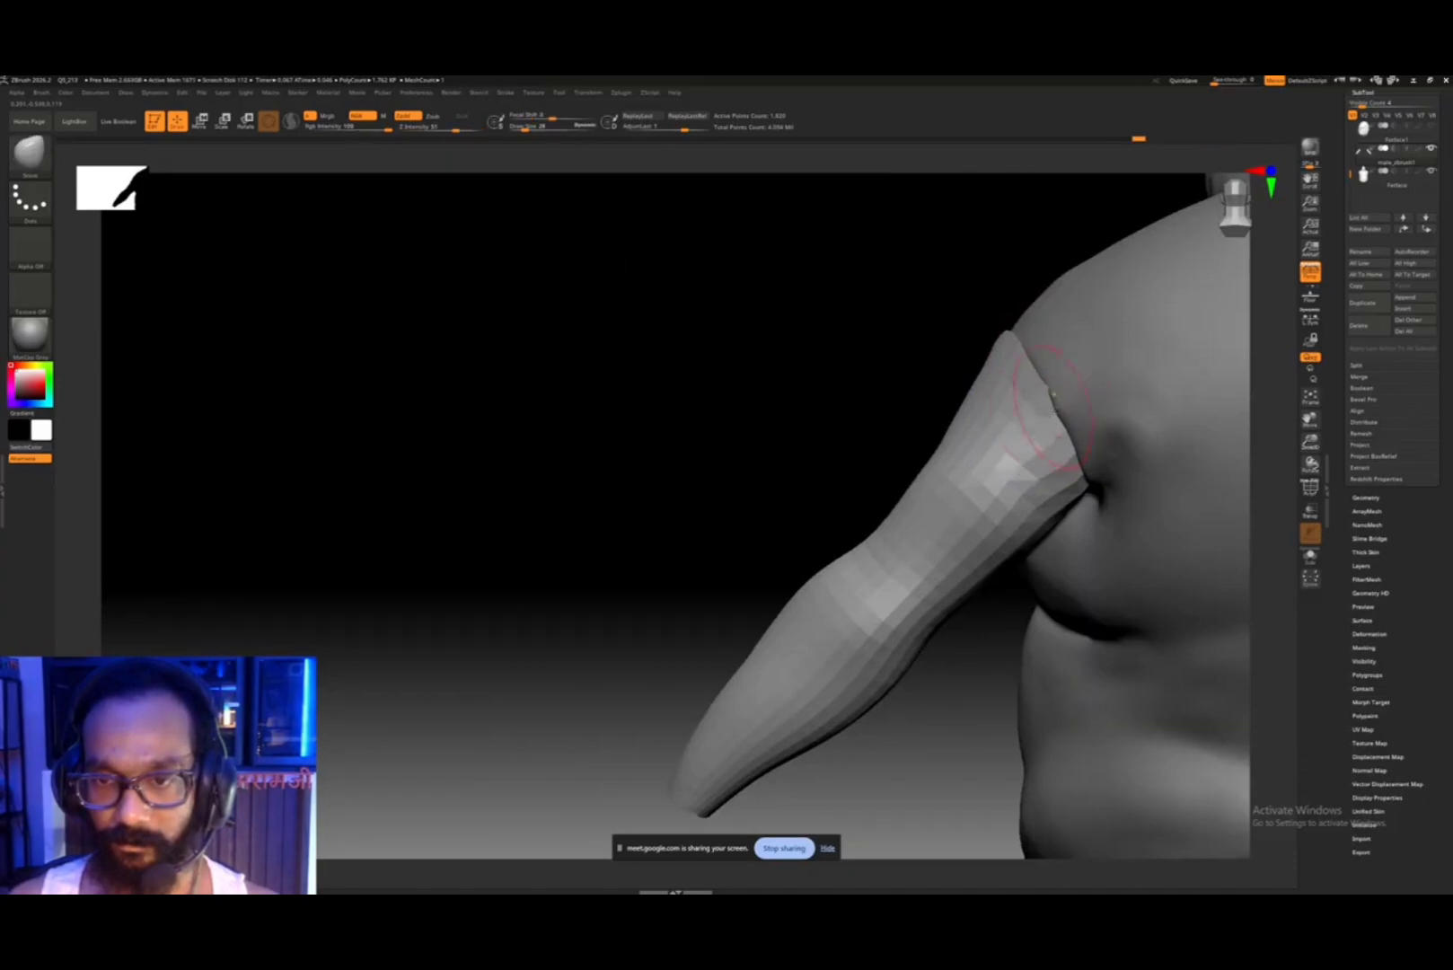
- Smooth the upper arms where they meet the shoulders, and check the fit from the front and side
mouse_move(963, 401)
right_mouse_down()
mouse_move(1141, 324)
mouse_move(1086, 344)
mouse_move(1148, 302)
mouse_move(1080, 354)
mouse_move(1055, 350)
mouse_move(1022, 479)
mouse_move(1105, 379)
mouse_move(1040, 452)
right_mouse_up()
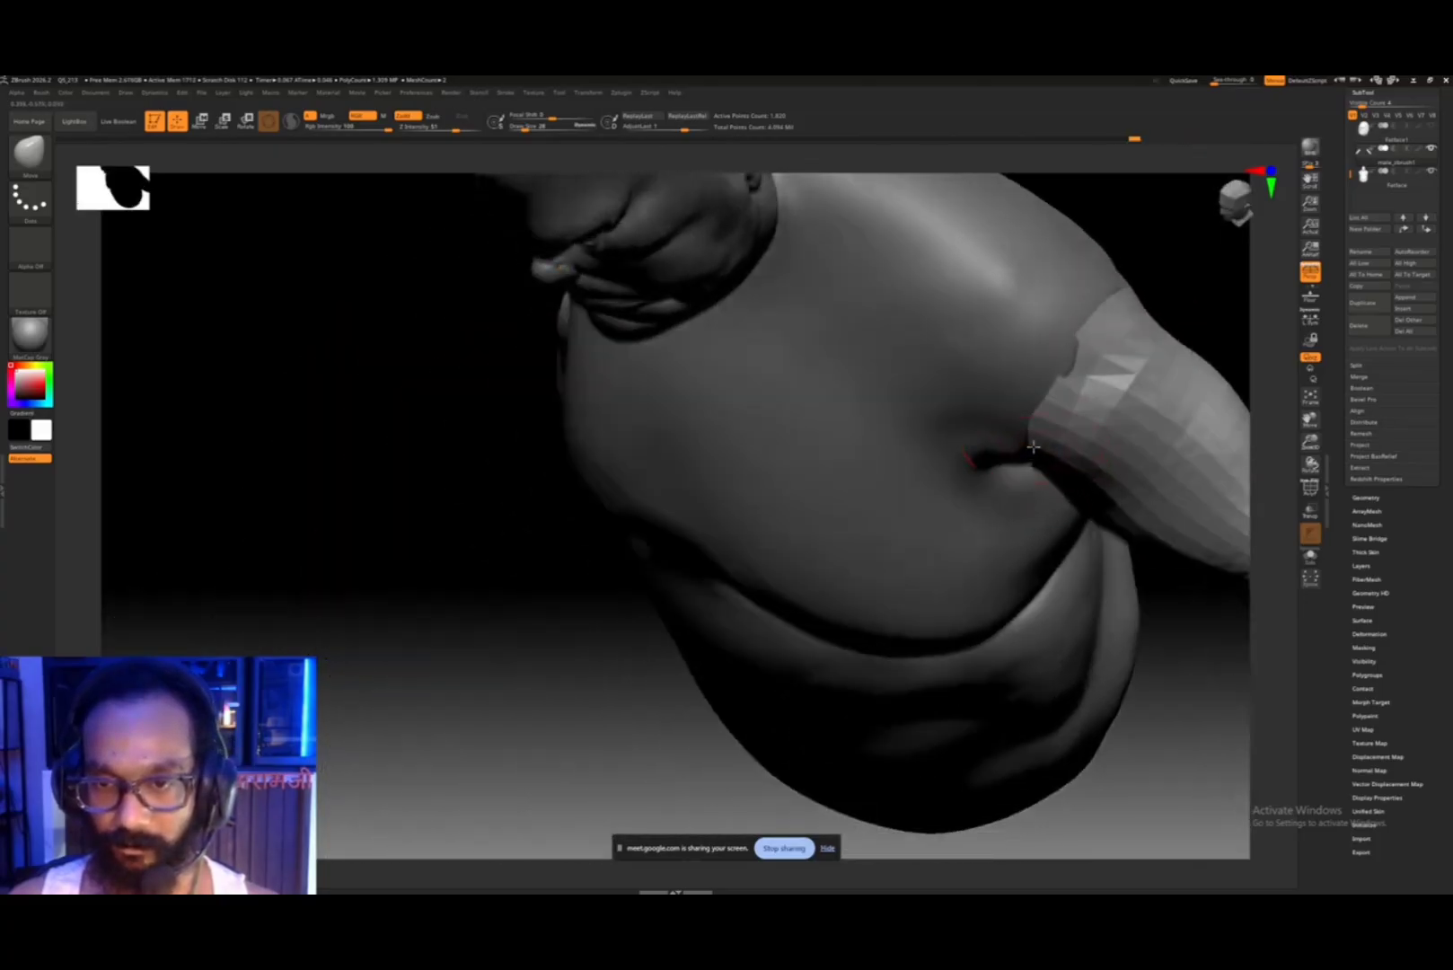
right_click_drag(1159, 588, 1094, 410)
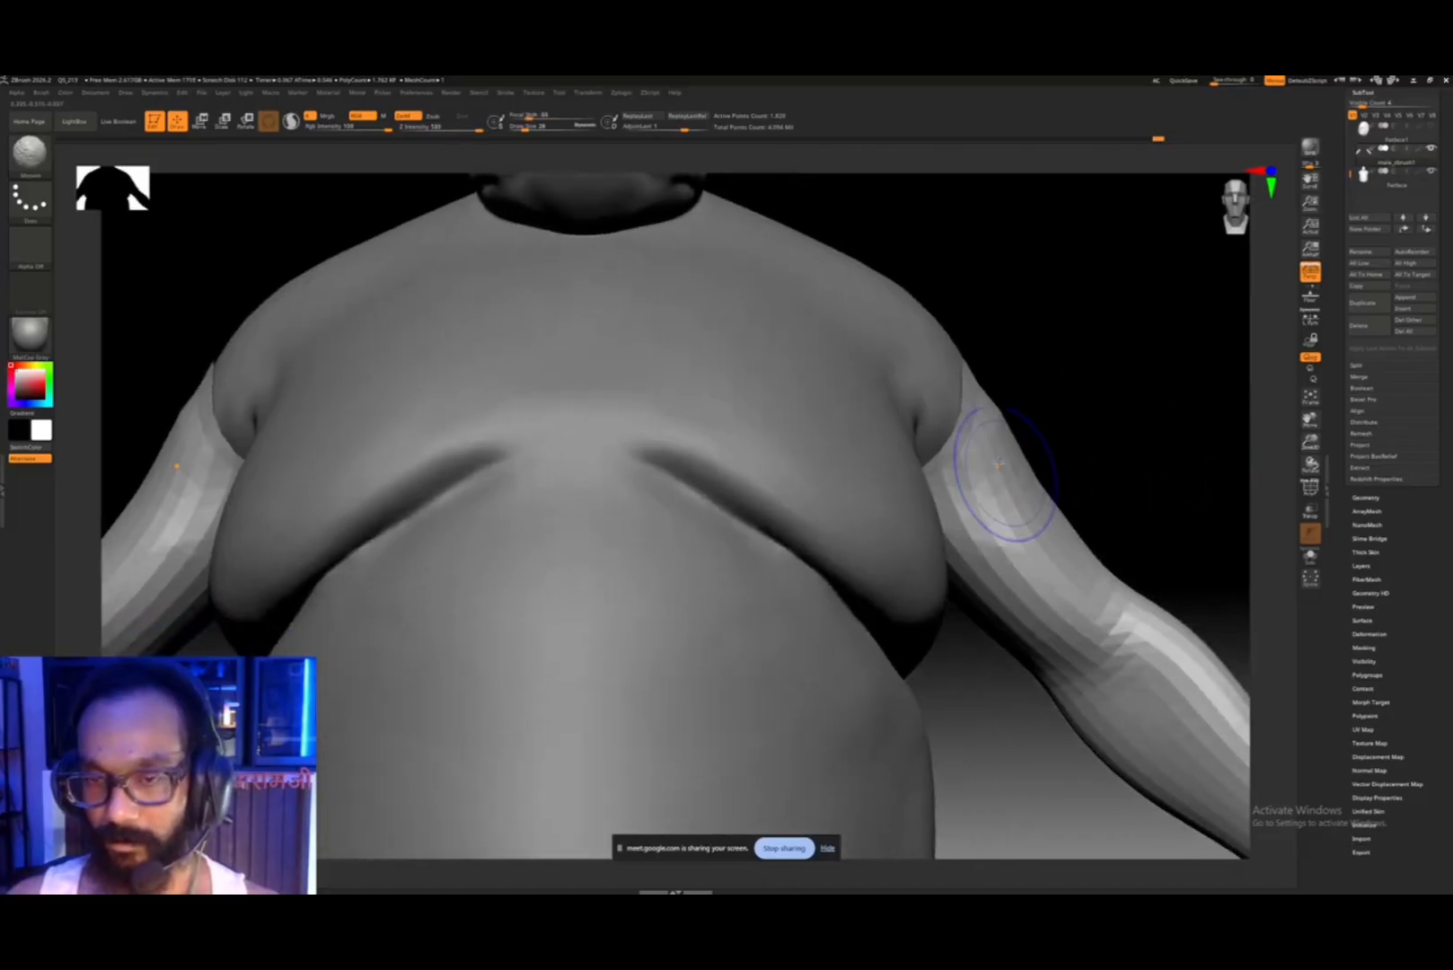
left_click_drag(1005, 478, 988, 444)
right_click_drag(1054, 504, 957, 539, "ctrl")
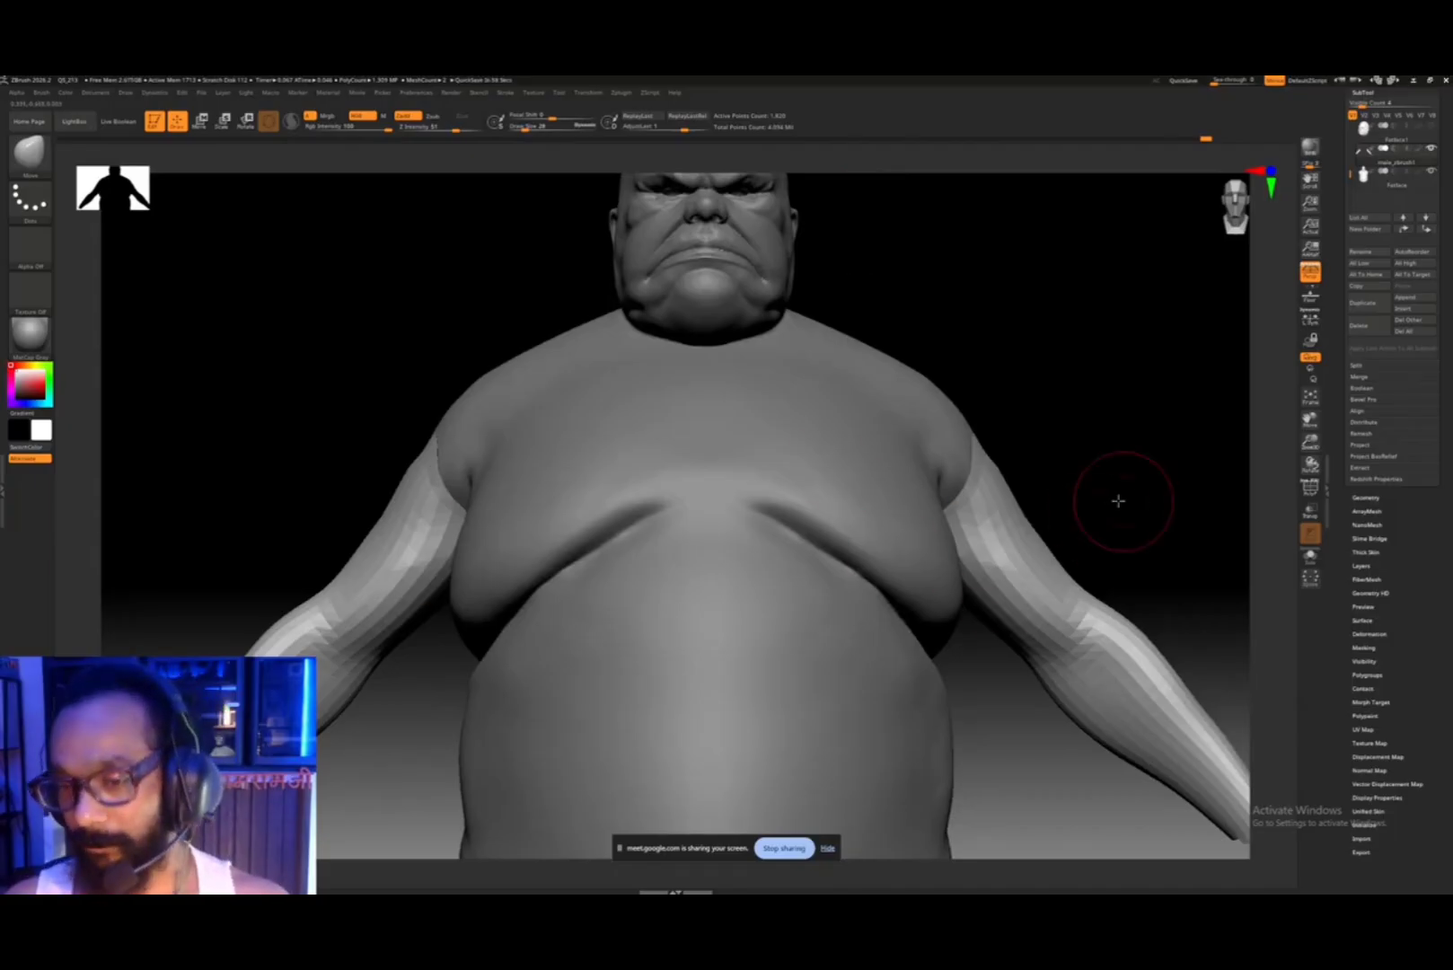
mouse_move(1115, 503)
left_mouse_down()
mouse_move(1094, 534)
mouse_move(1099, 473)
mouse_move(896, 340)
left_mouse_up()
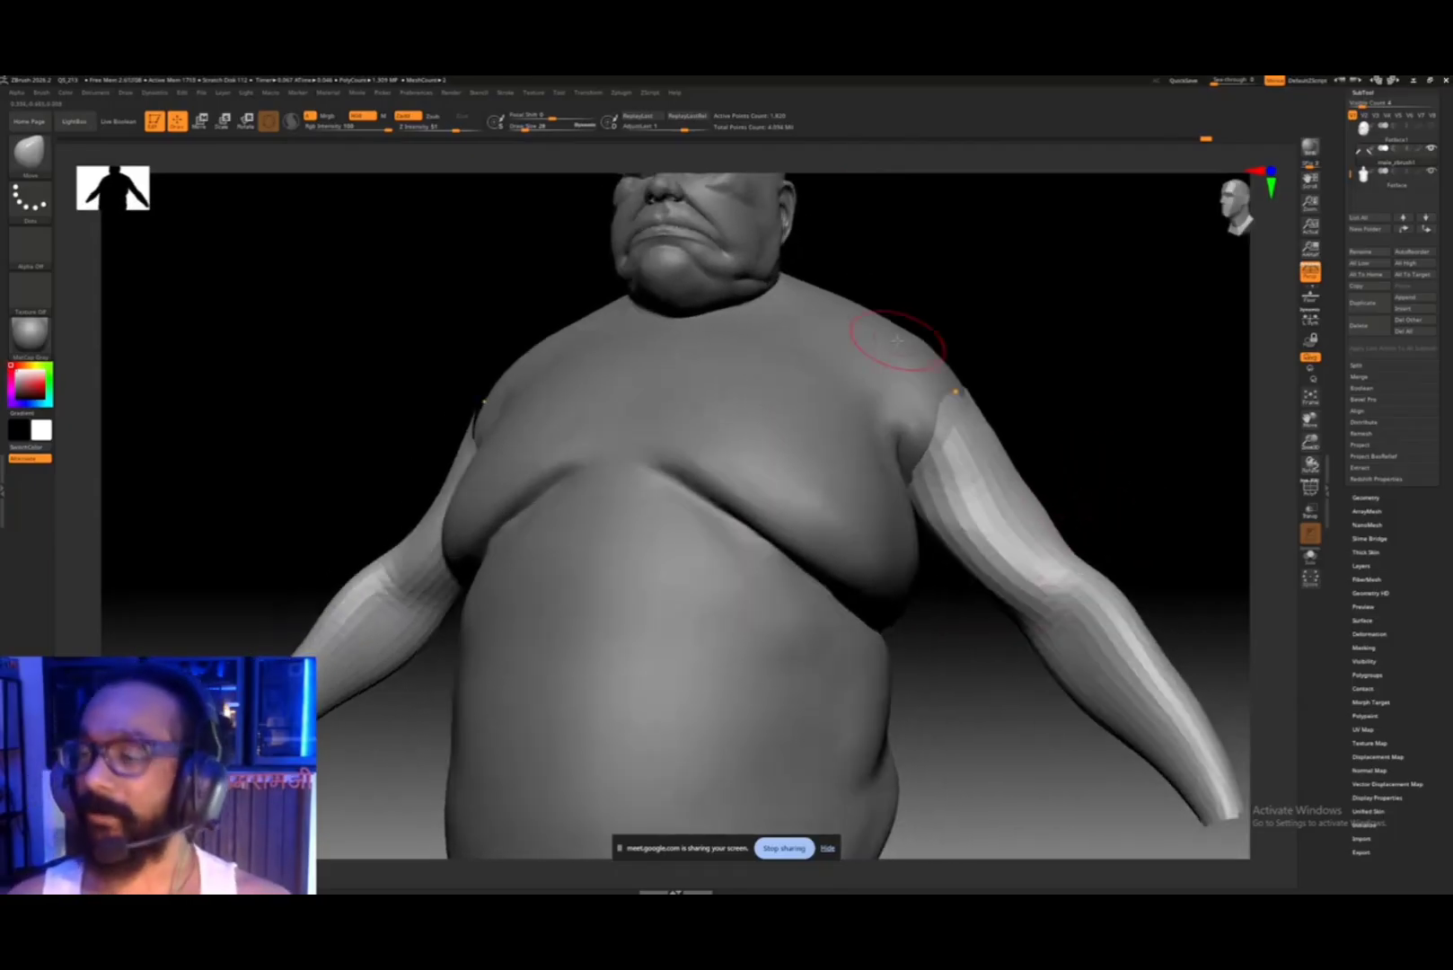
left_click_drag(1070, 431, 1035, 472)
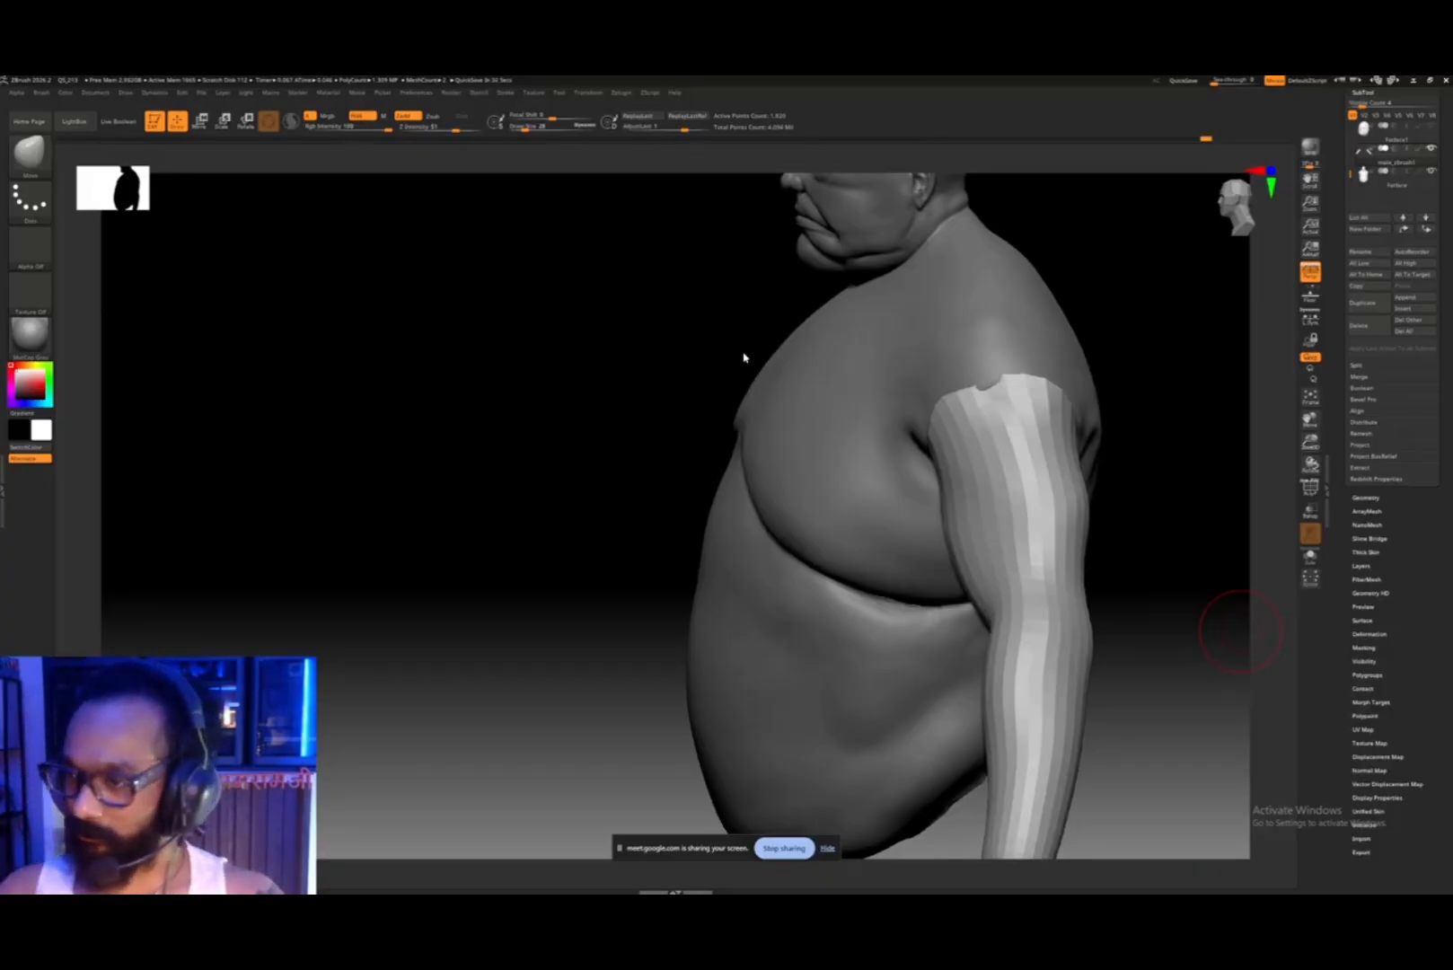
mouse_move(1205, 406)
left_mouse_down()
mouse_move(1184, 445)
mouse_move(1115, 445)
mouse_move(1129, 431)
mouse_move(1112, 456)
mouse_move(1142, 441)
mouse_move(1119, 451)
mouse_move(1099, 423)
mouse_move(1100, 440)
mouse_move(1041, 467)
left_mouse_up()
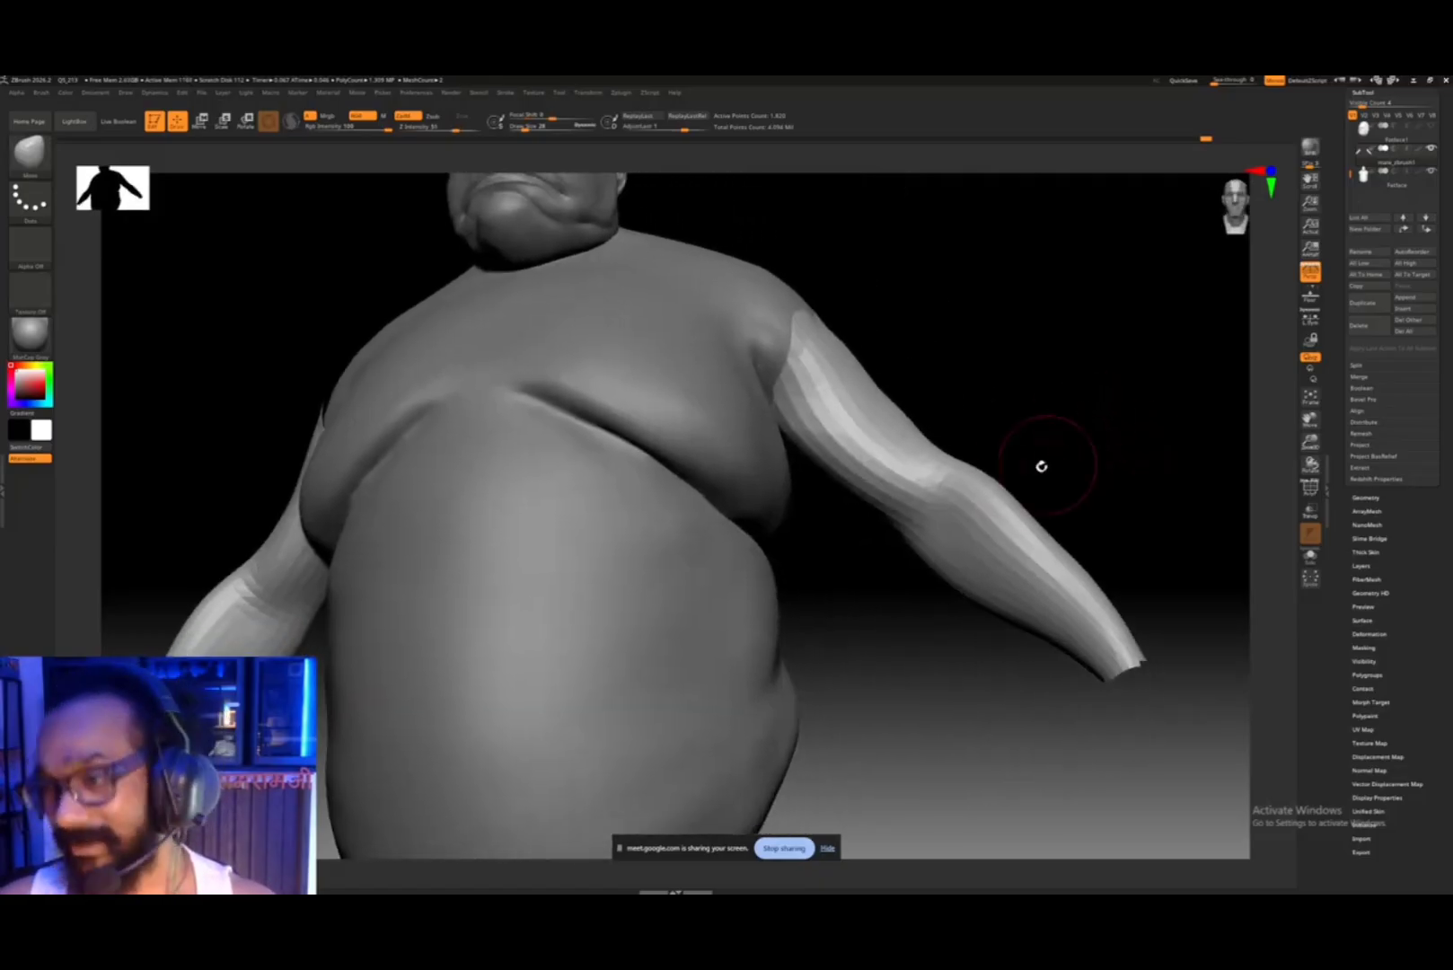
- Capture a close-up of the shoulder, upper arm and forearm with the Snipping Tool
right_click_drag(991, 478, 1020, 530, "ctrl")
left_click_drag(1028, 441, 994, 489)
key("super")
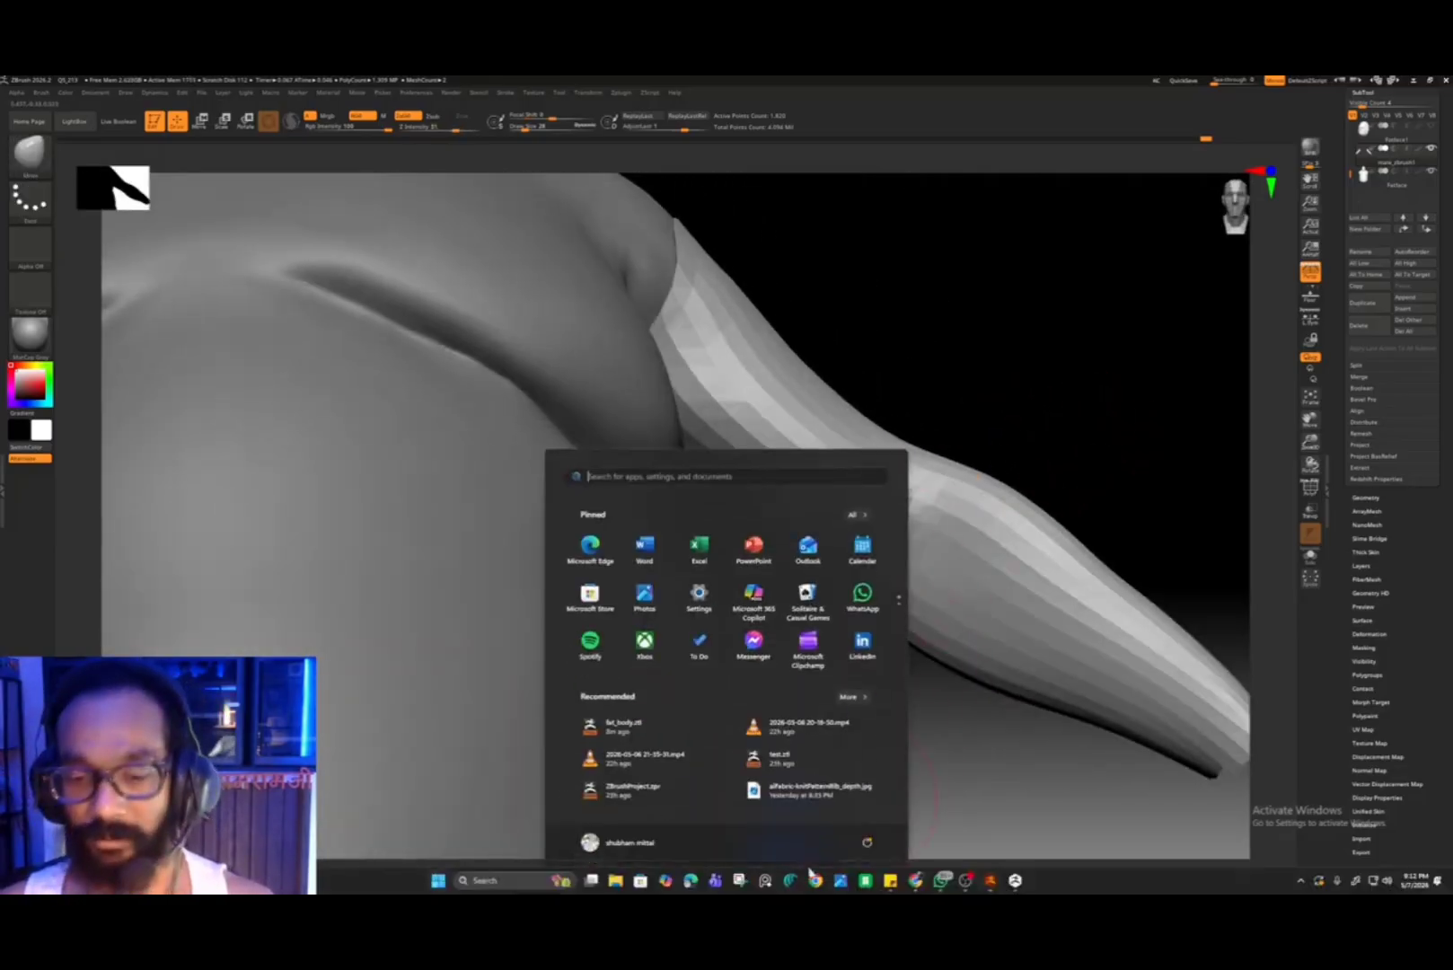
left_click(738, 887)
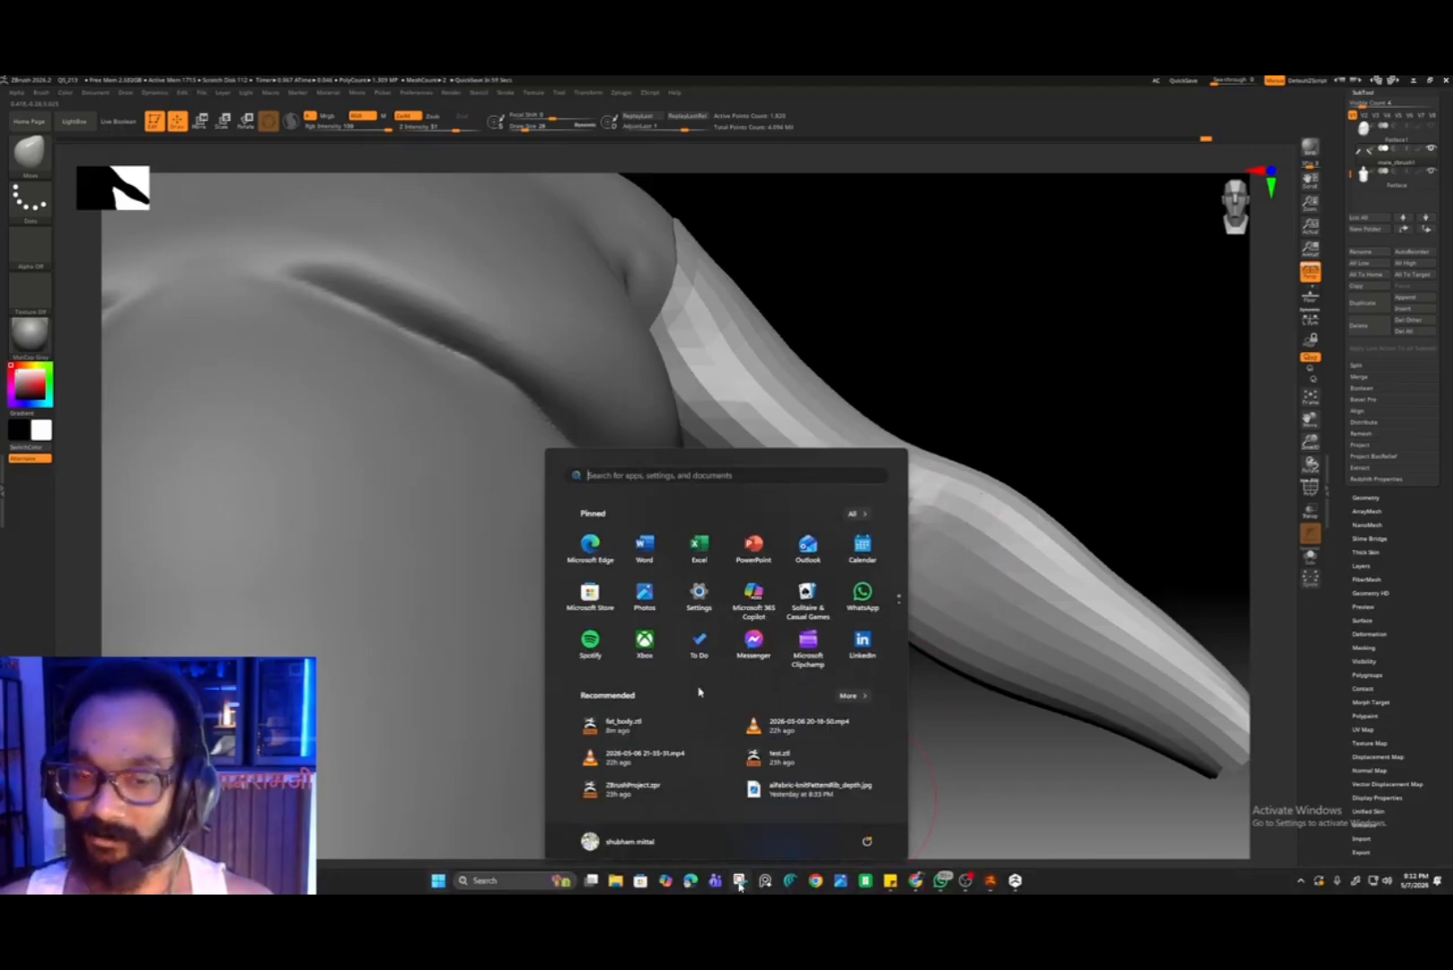
left_click(569, 335)
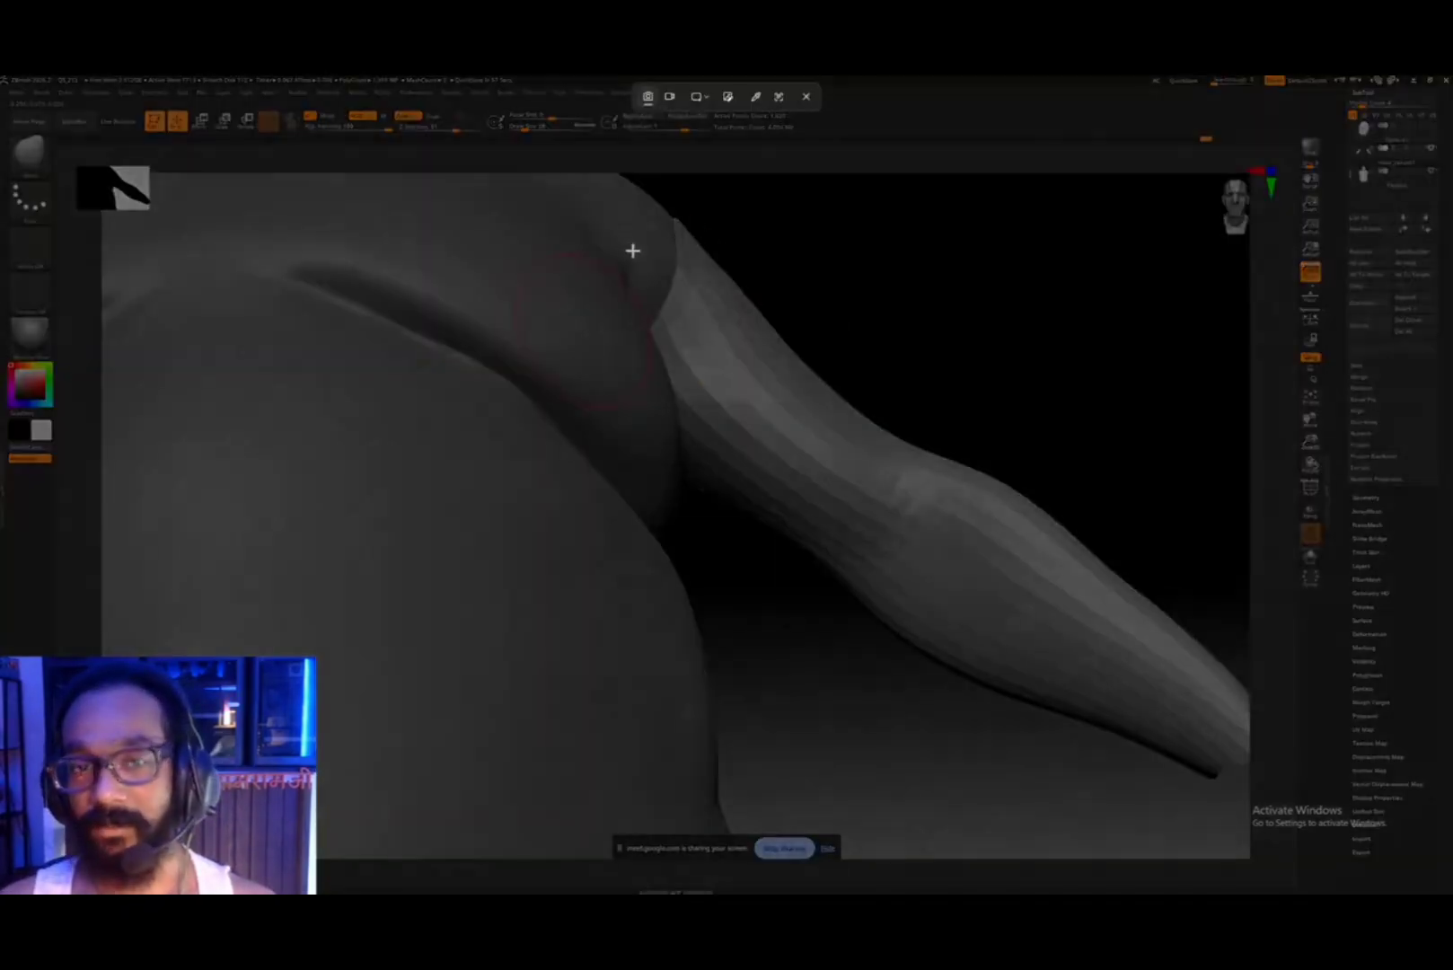
left_click_drag(597, 212, 1141, 690)
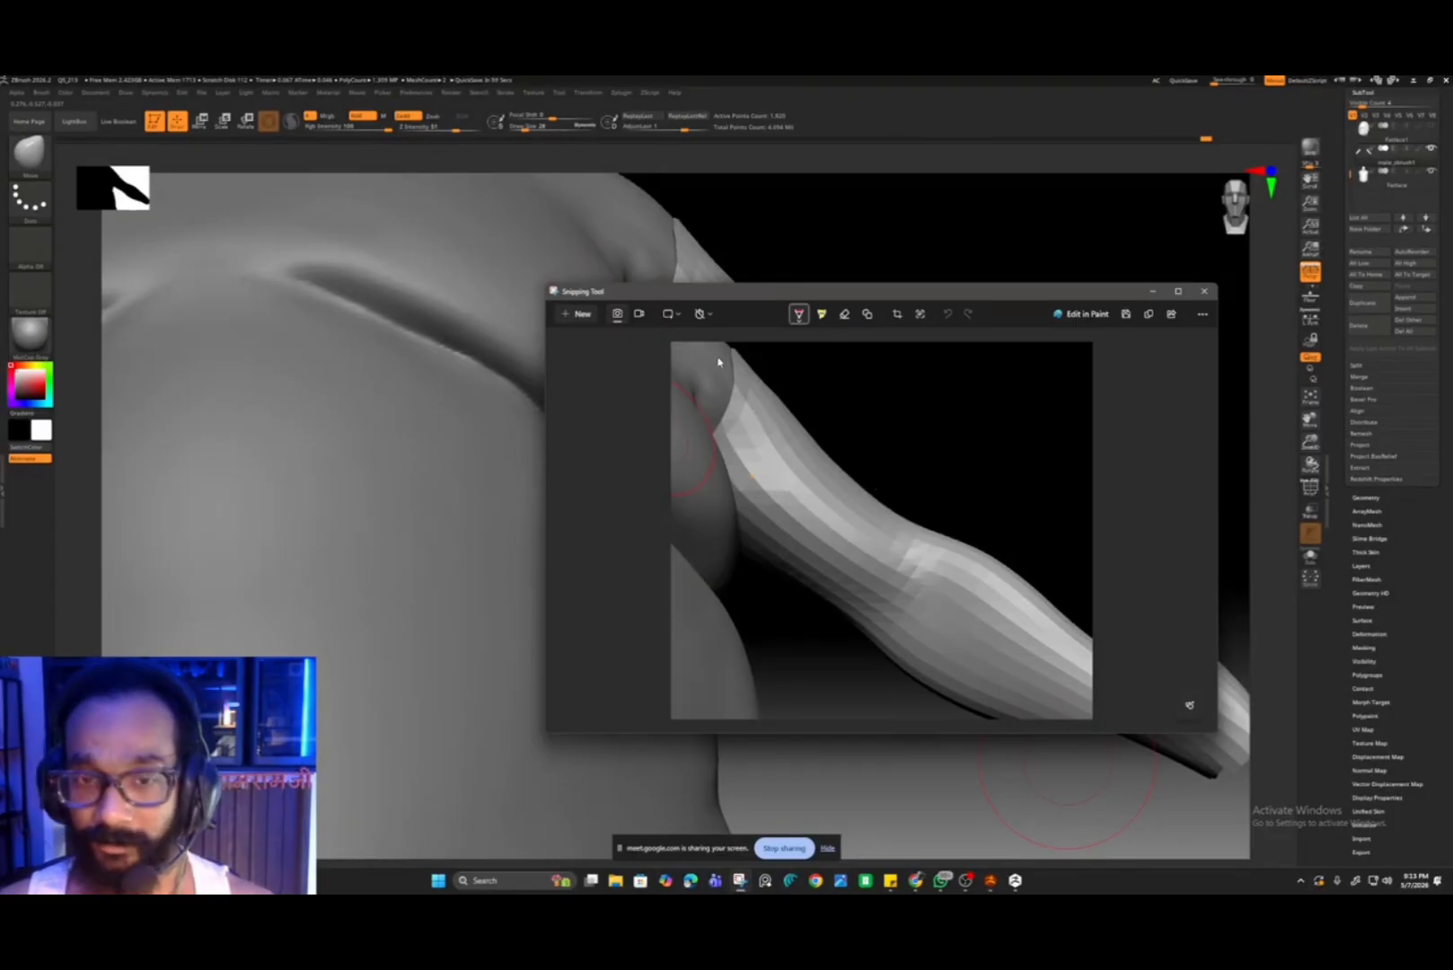
- Draw the upper-arm muscle outline on the snip in red pen and hatch its lower area
mouse_move(768, 412)
left_mouse_down()
mouse_move(900, 559)
mouse_move(835, 606)
left_mouse_up()
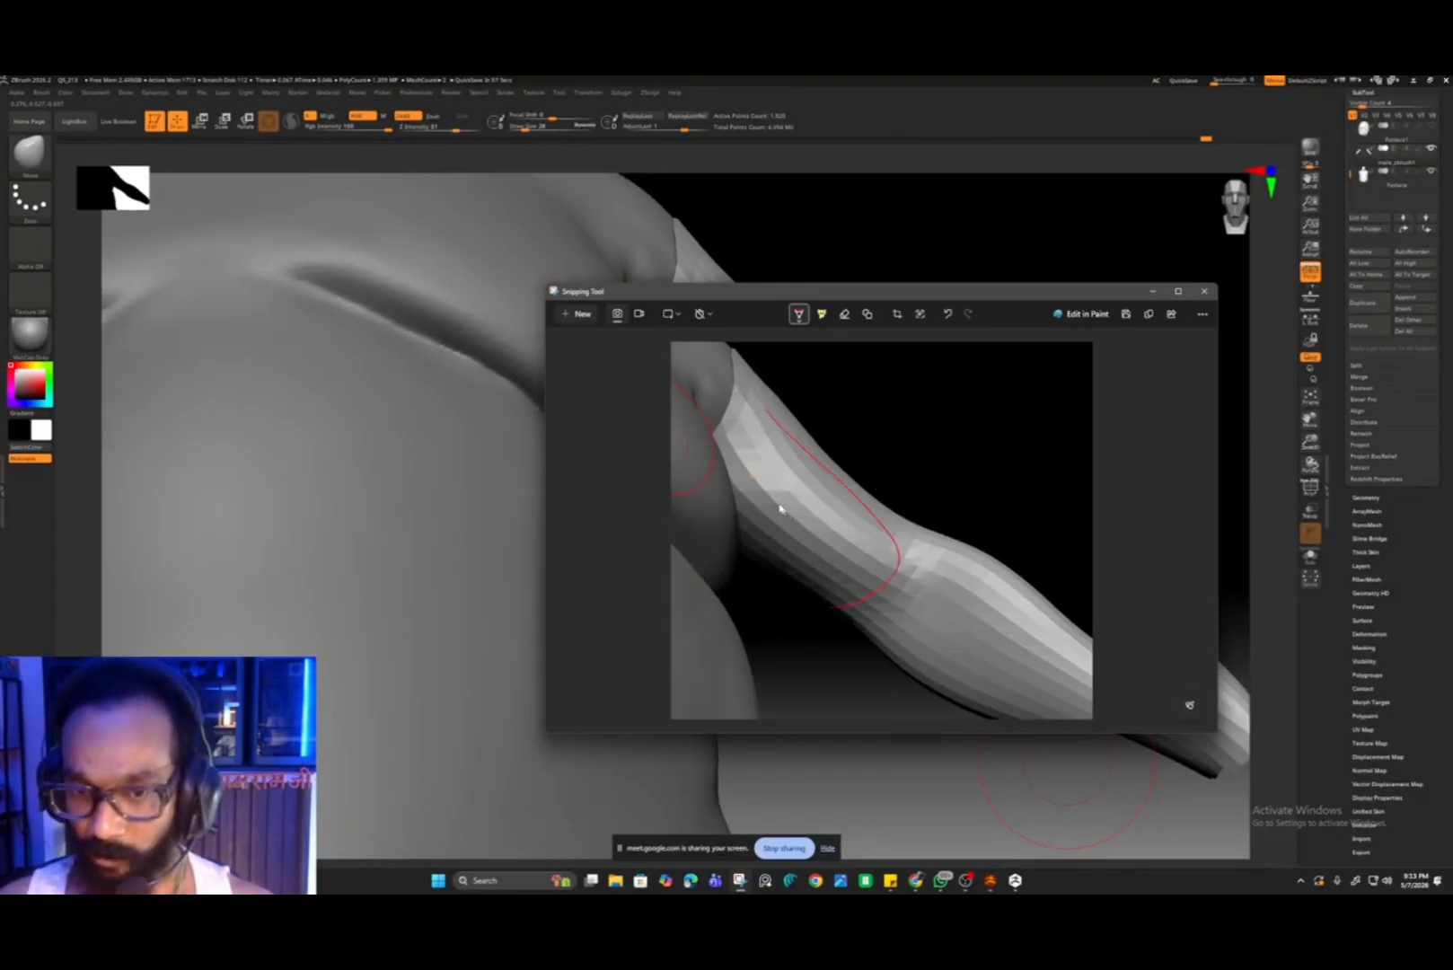
mouse_move(732, 501)
left_mouse_down()
mouse_move(914, 564)
mouse_move(845, 560)
mouse_move(839, 577)
left_mouse_up()
mouse_move(864, 524)
left_mouse_down()
mouse_move(816, 575)
mouse_move(802, 568)
left_mouse_up()
mouse_move(836, 507)
left_mouse_down()
mouse_move(795, 560)
mouse_move(751, 543)
left_mouse_up()
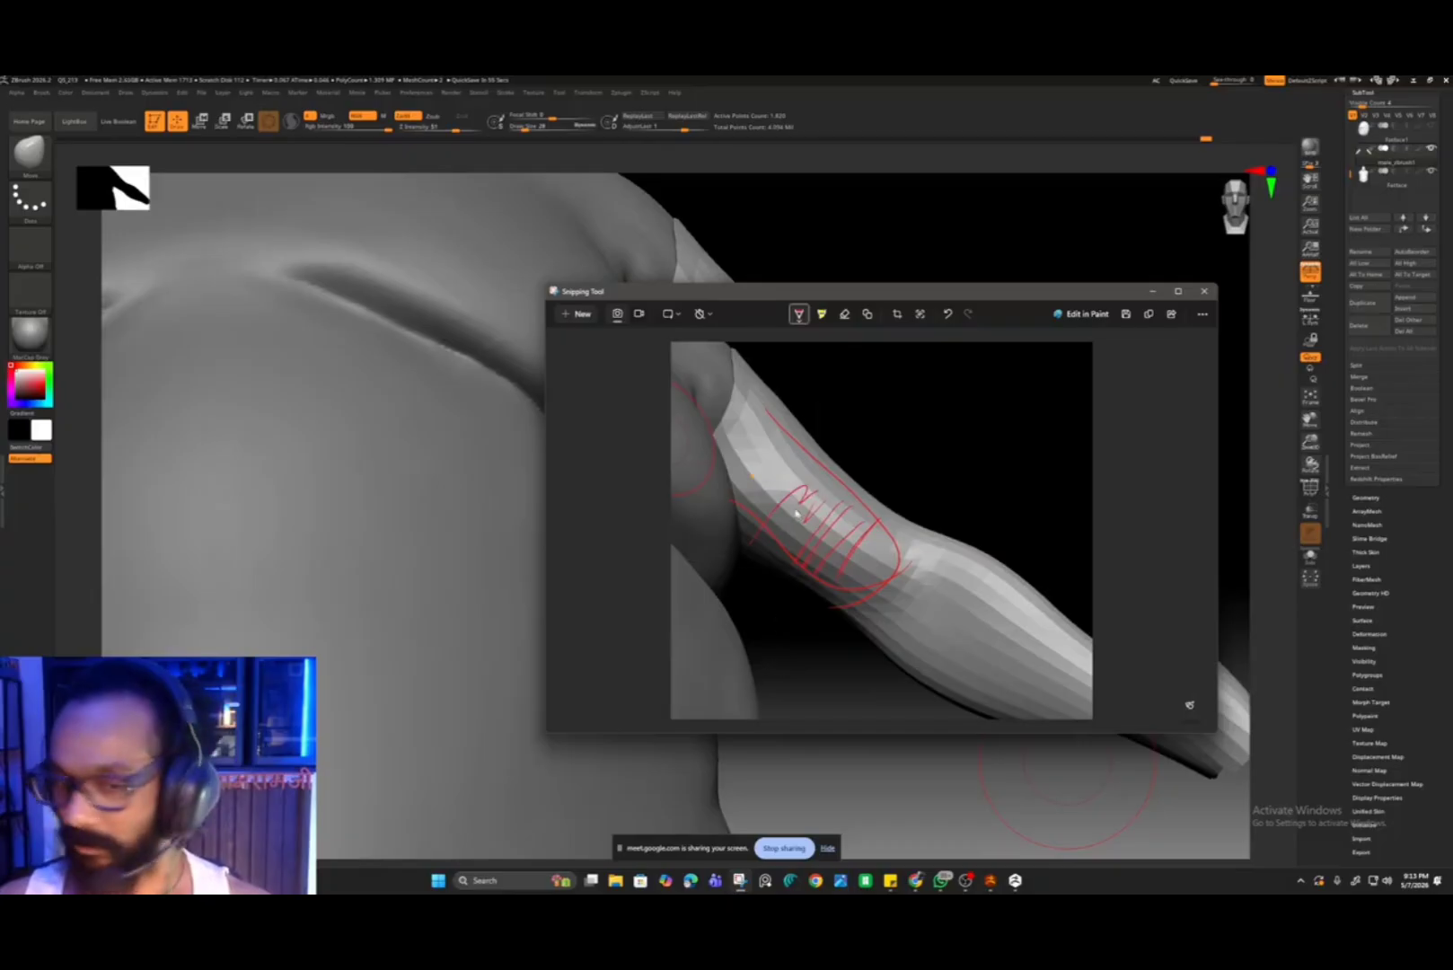
left_click_drag(781, 478, 745, 486)
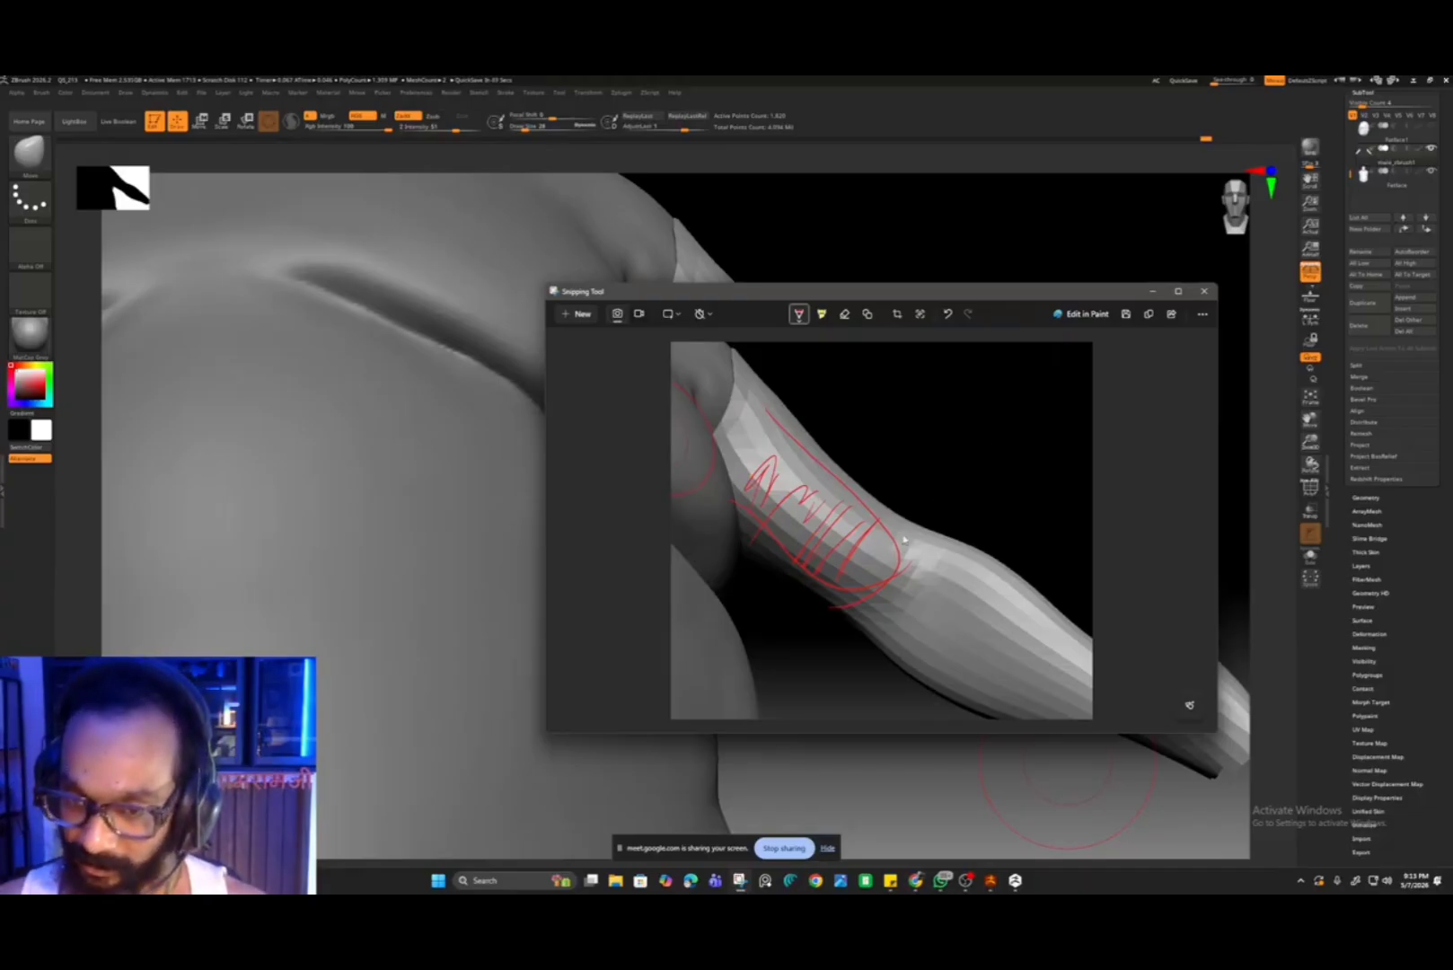
- Draw two long contour lines down the forearm and two curved cross lines at its inner upper edge on the snip
mouse_move(902, 521)
left_mouse_down()
mouse_move(957, 600)
mouse_move(988, 718)
left_mouse_up()
mouse_move(970, 536)
left_mouse_down()
mouse_move(1018, 579)
mouse_move(1042, 728)
left_mouse_up()
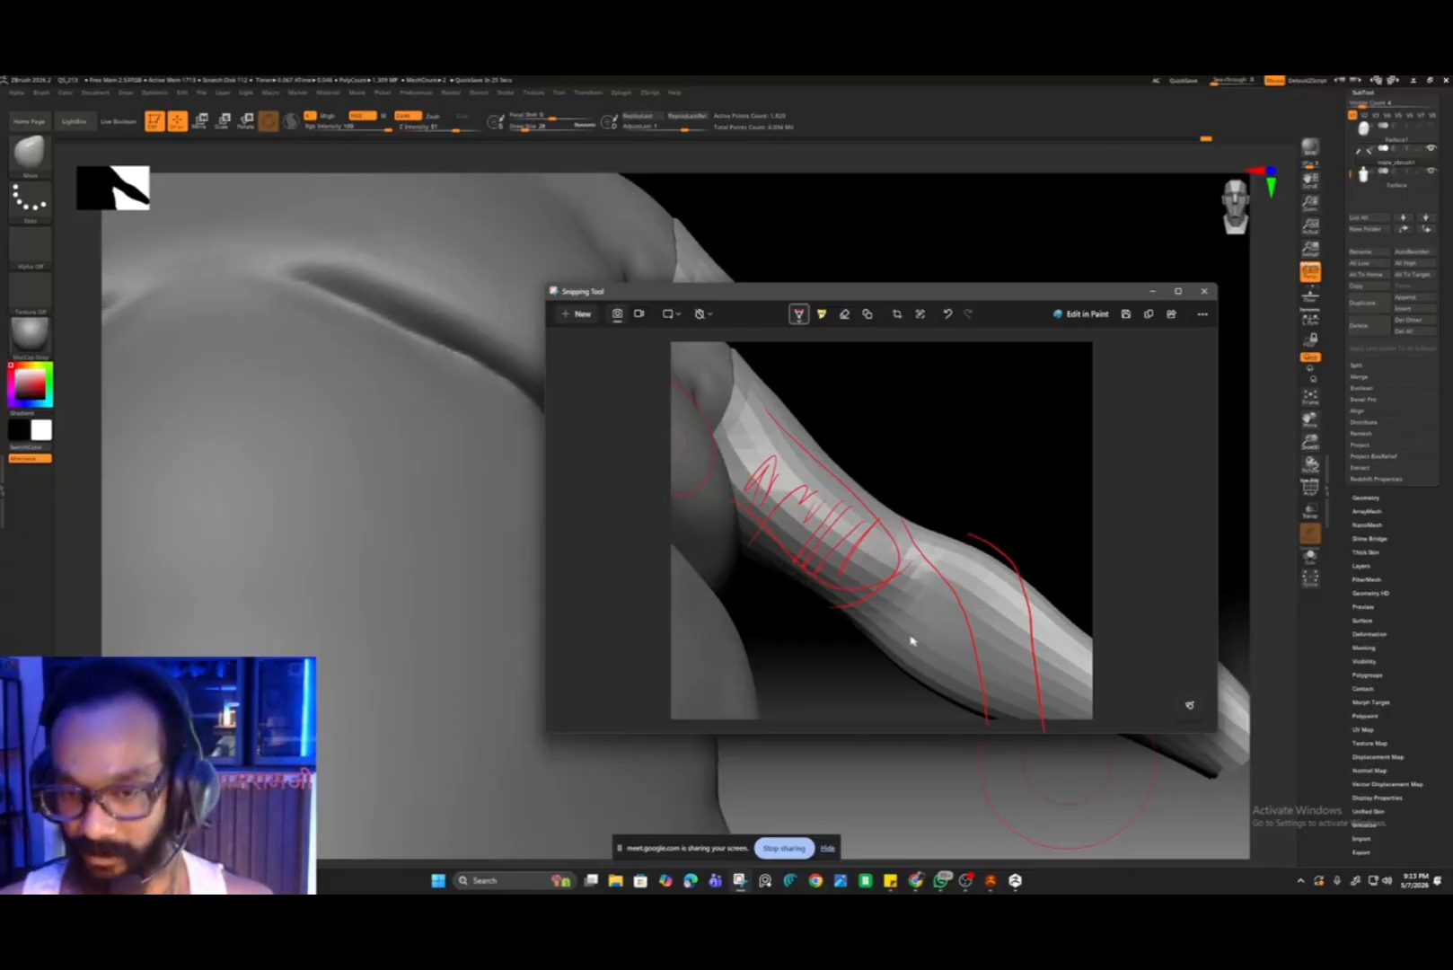
left_click_drag(899, 620, 955, 610)
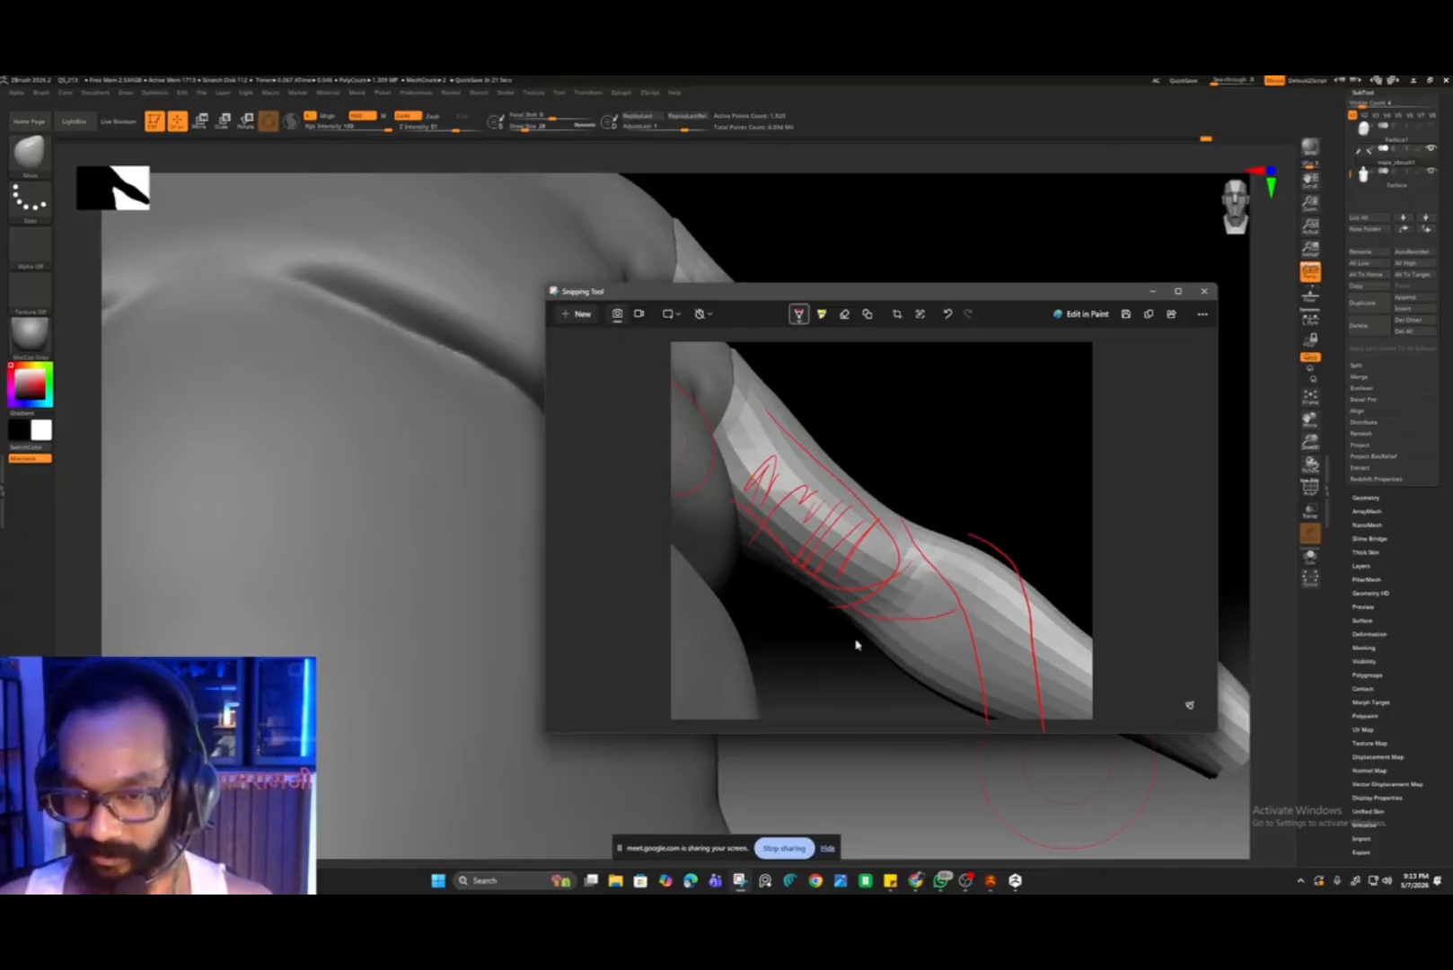
mouse_move(856, 637)
left_mouse_down()
mouse_move(932, 667)
mouse_move(973, 659)
left_mouse_up()
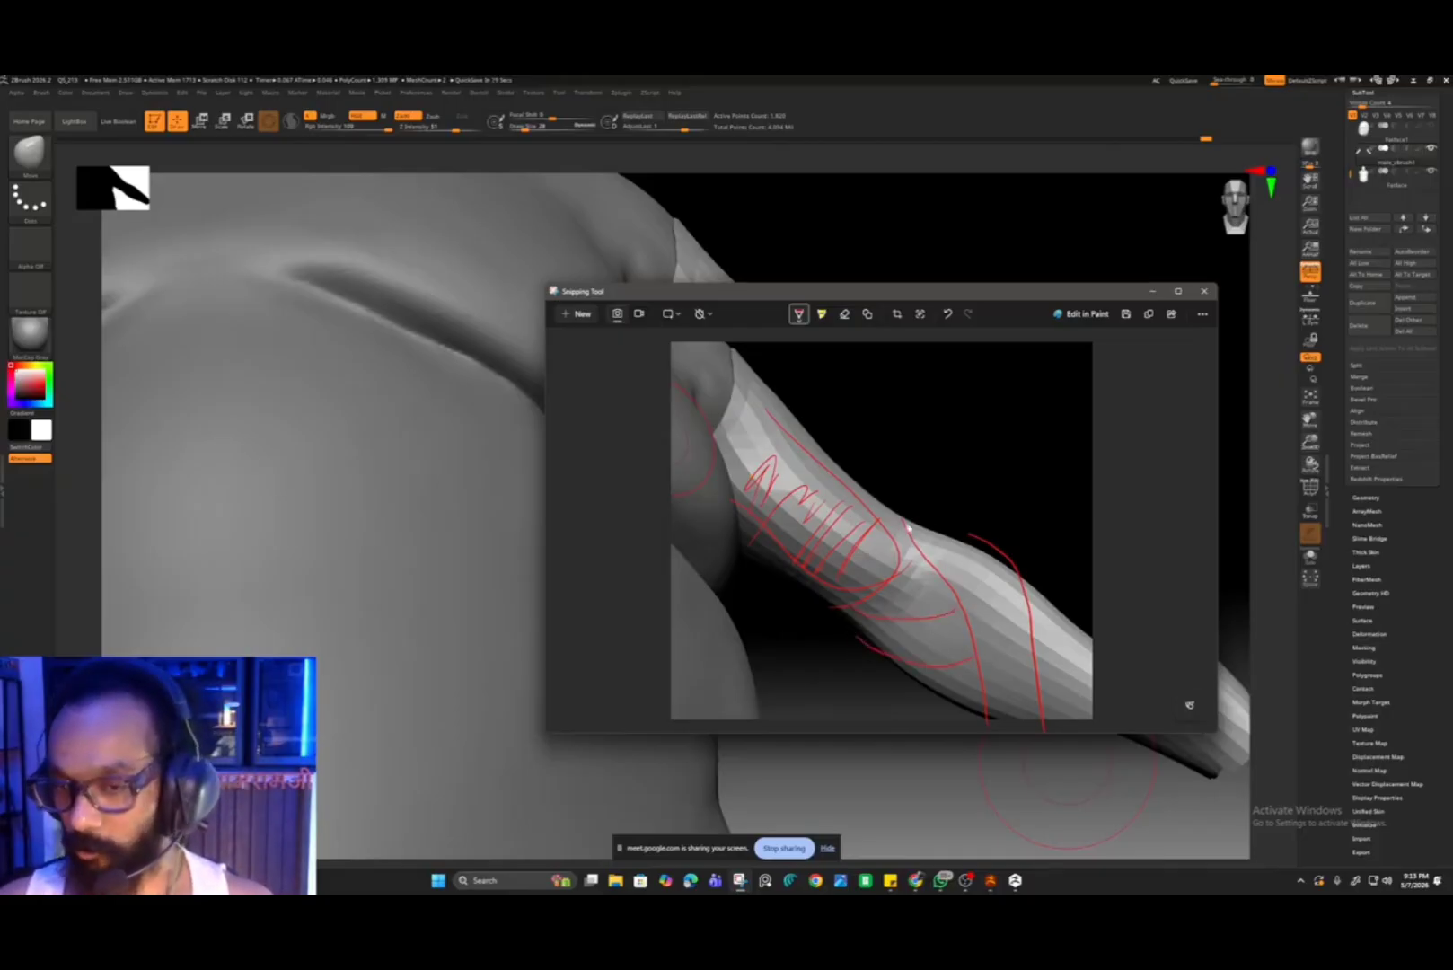
- Circle the inner elbow on the snip and mark the lower end of the upper-arm muscle with a second loop
mouse_move(907, 582)
left_mouse_down()
mouse_move(907, 611)
mouse_move(926, 600)
mouse_move(907, 579)
mouse_move(930, 606)
mouse_move(959, 609)
left_mouse_up()
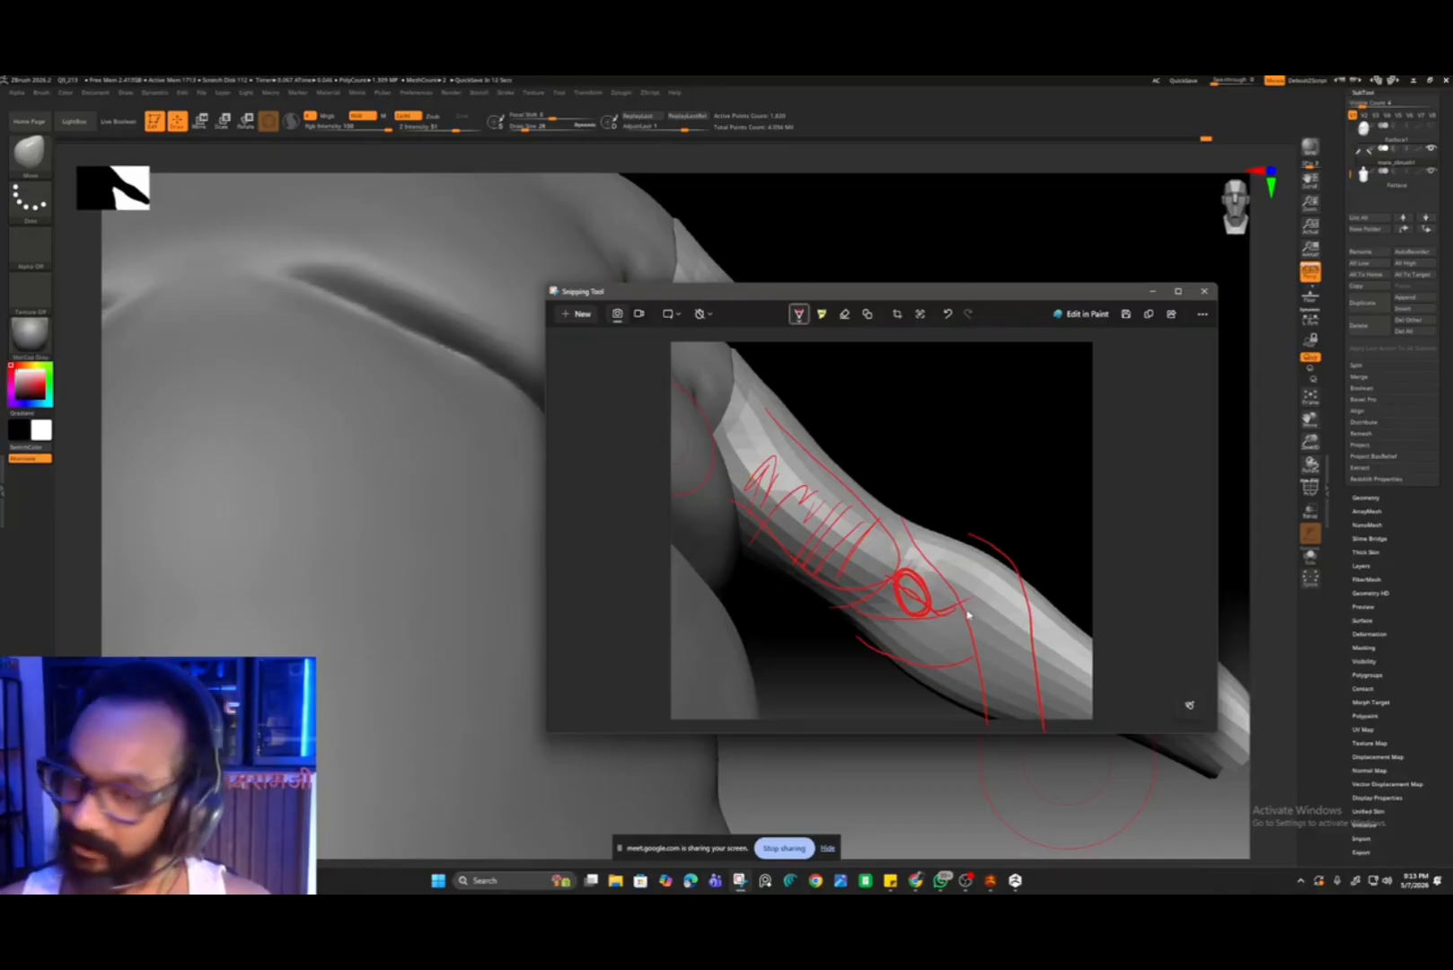
mouse_move(890, 575)
left_mouse_down()
mouse_move(849, 598)
mouse_move(886, 571)
mouse_move(862, 606)
mouse_move(894, 550)
left_mouse_up()
left_click_drag(862, 607, 883, 575)
left_click_drag(884, 536, 819, 618)
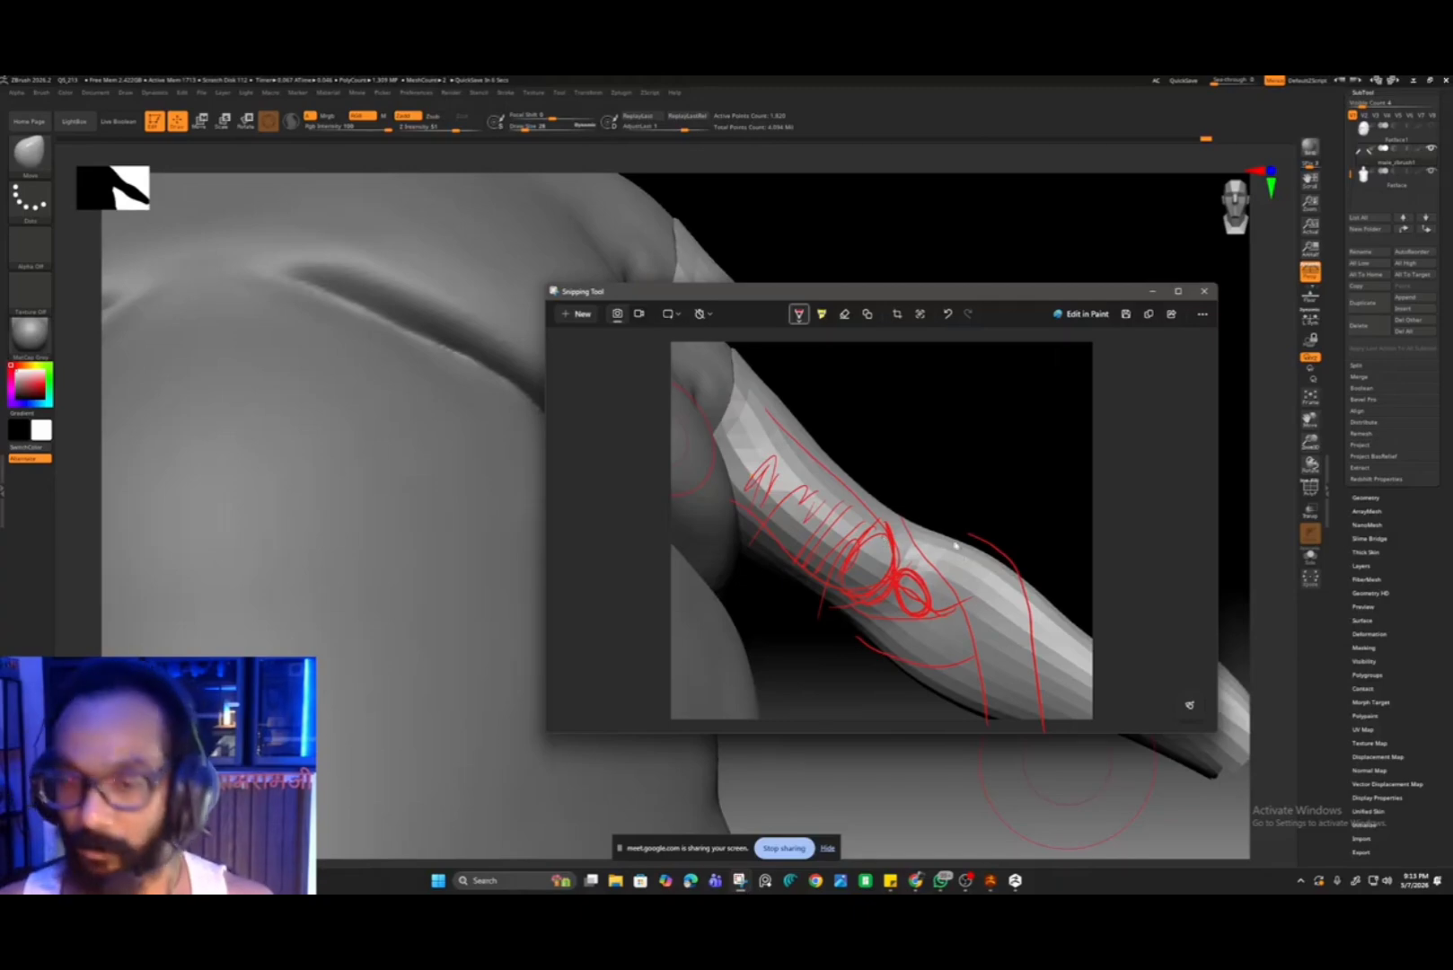
- Add more curved contour and cross strokes over the upper forearm, and retrace the elbow circle
mouse_move(917, 532)
left_mouse_down()
mouse_move(953, 559)
mouse_move(971, 676)
mouse_move(988, 670)
left_mouse_up()
left_click_drag(862, 617, 1022, 604)
left_click_drag(907, 662, 985, 645)
left_click_drag(901, 566, 914, 582)
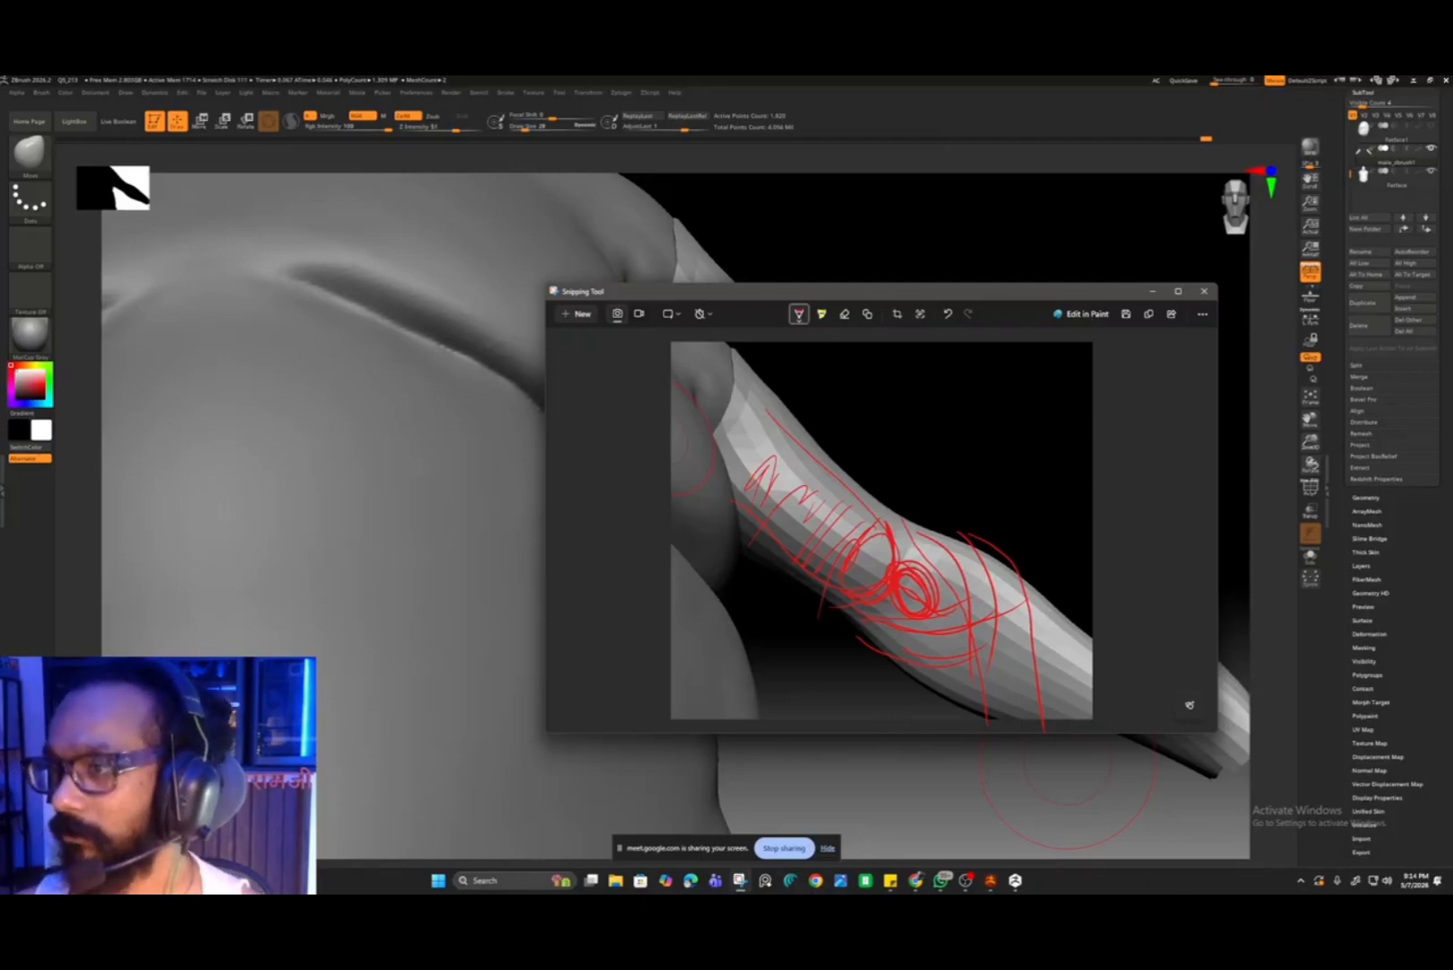
key("ctrl+c")
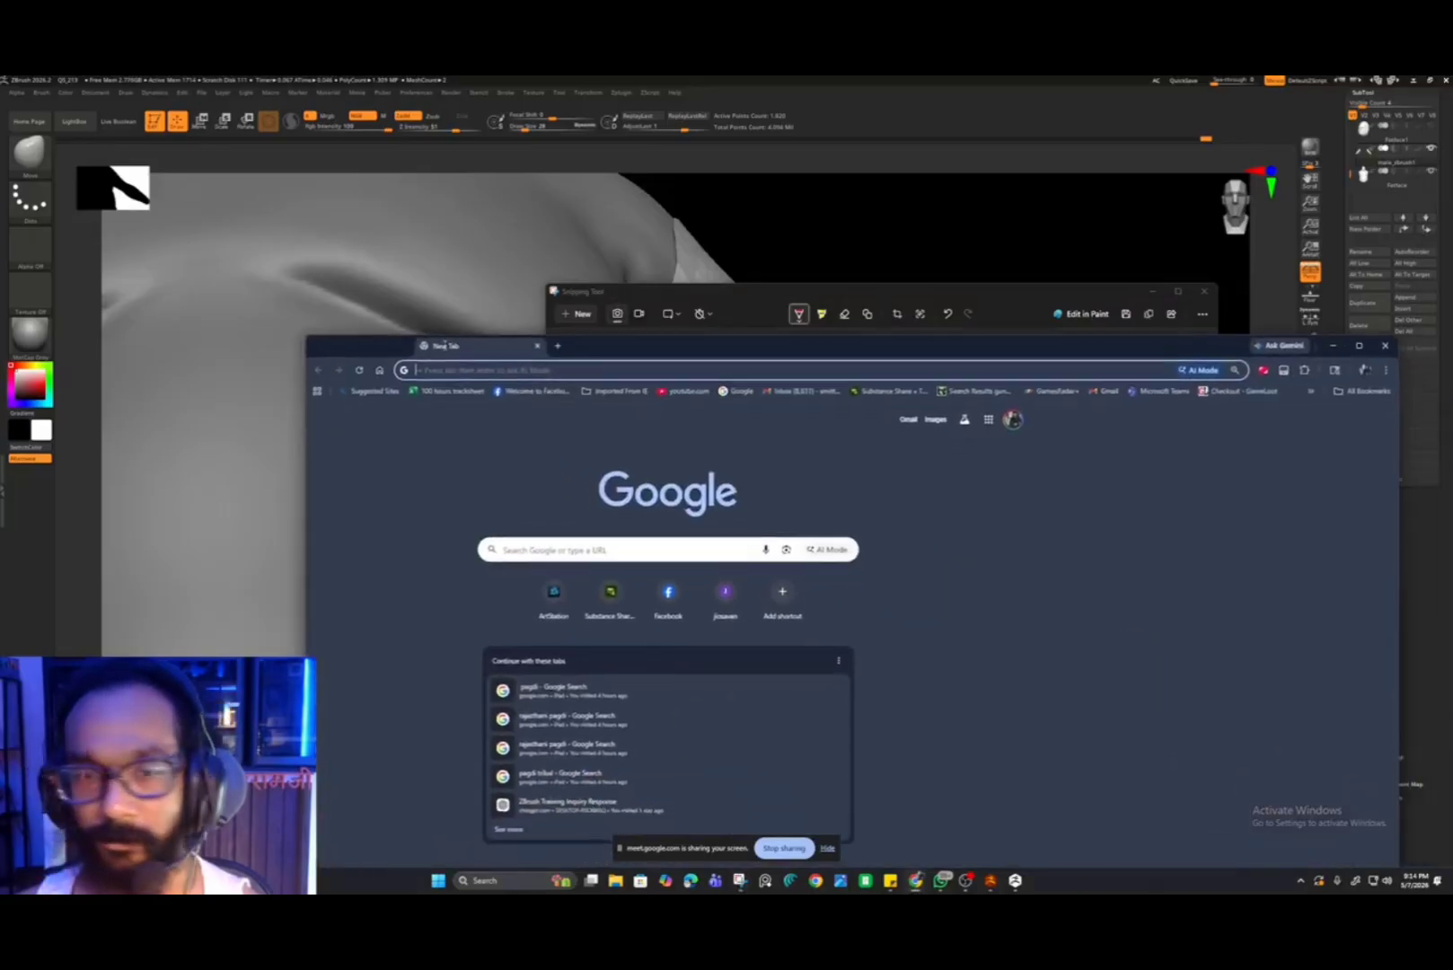
left_click(448, 370)
type("iron warri")
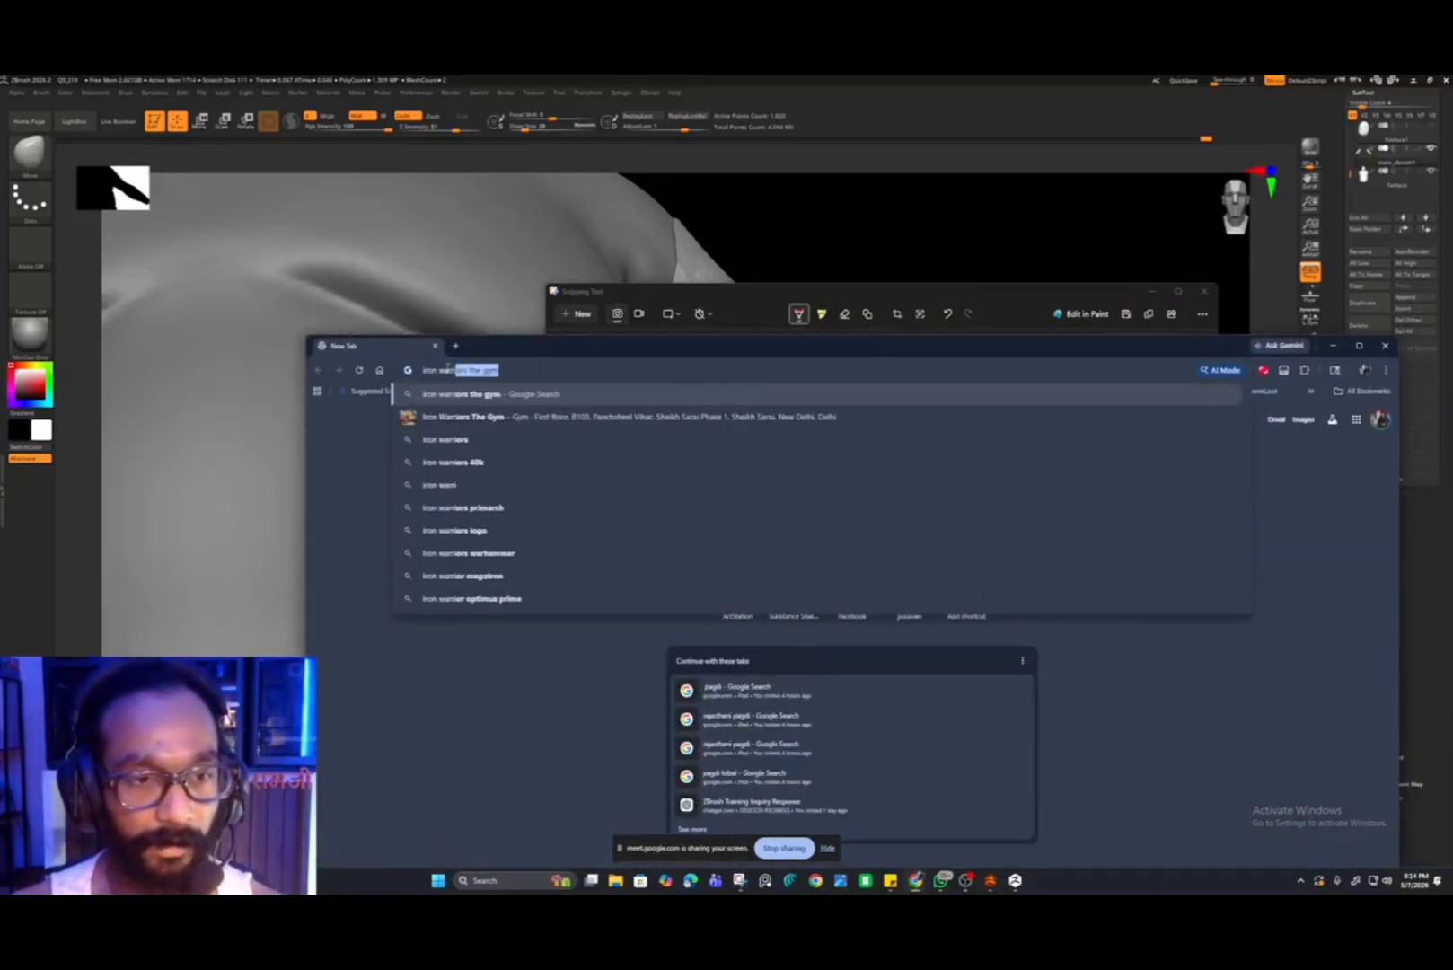
key("Right")
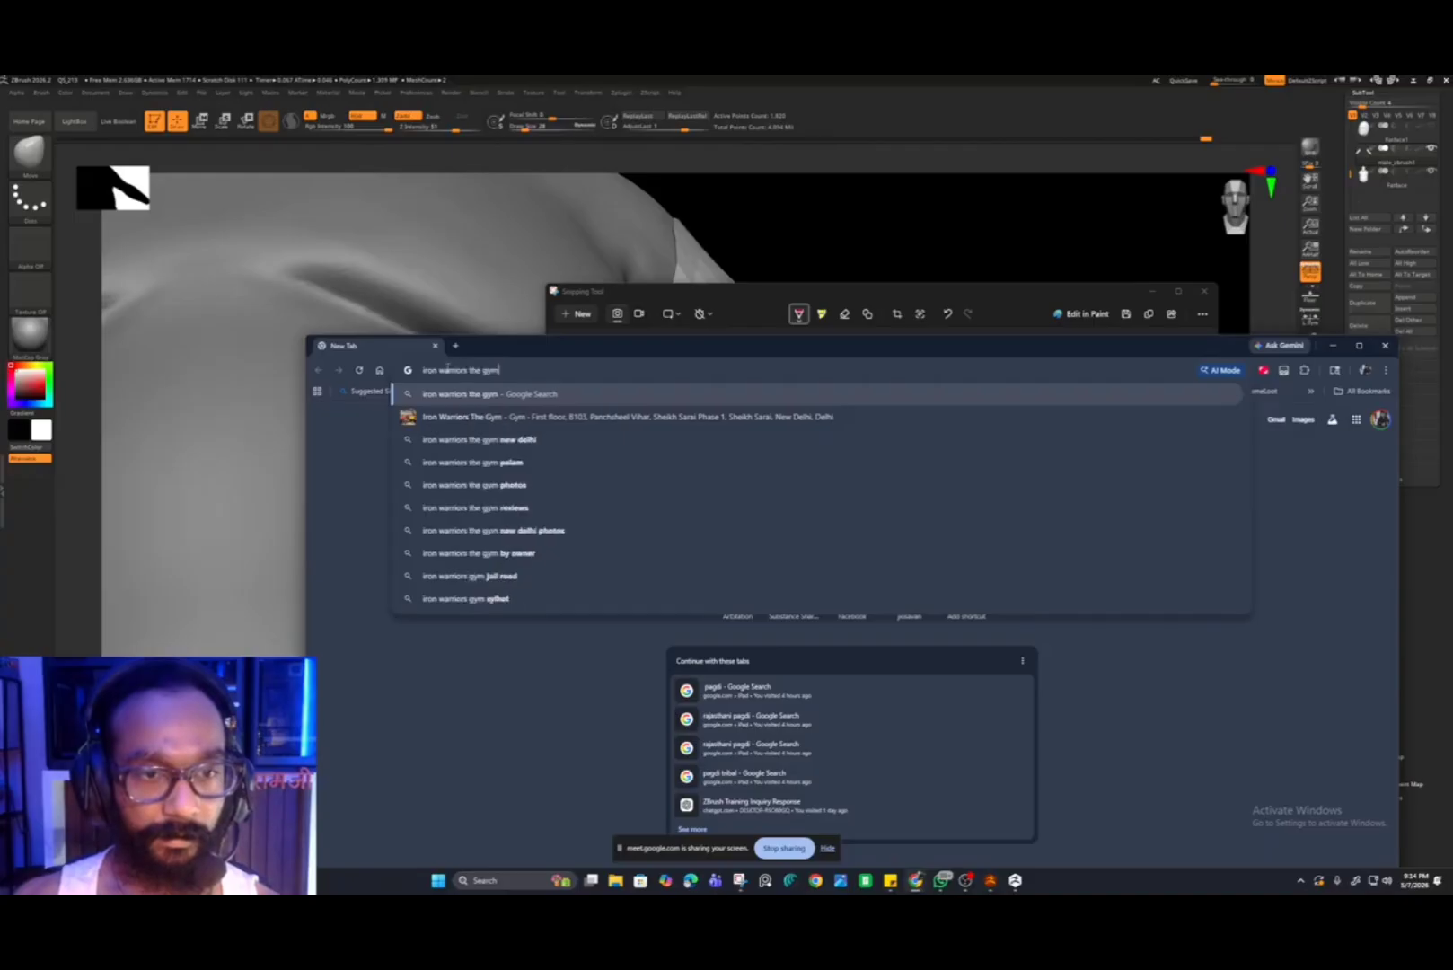
key("BackSpace")
key("BackSpace")
key("BackSpace")
key("BackSpace")
key("BackSpace")
key("BackSpace")
key("BackSpace")
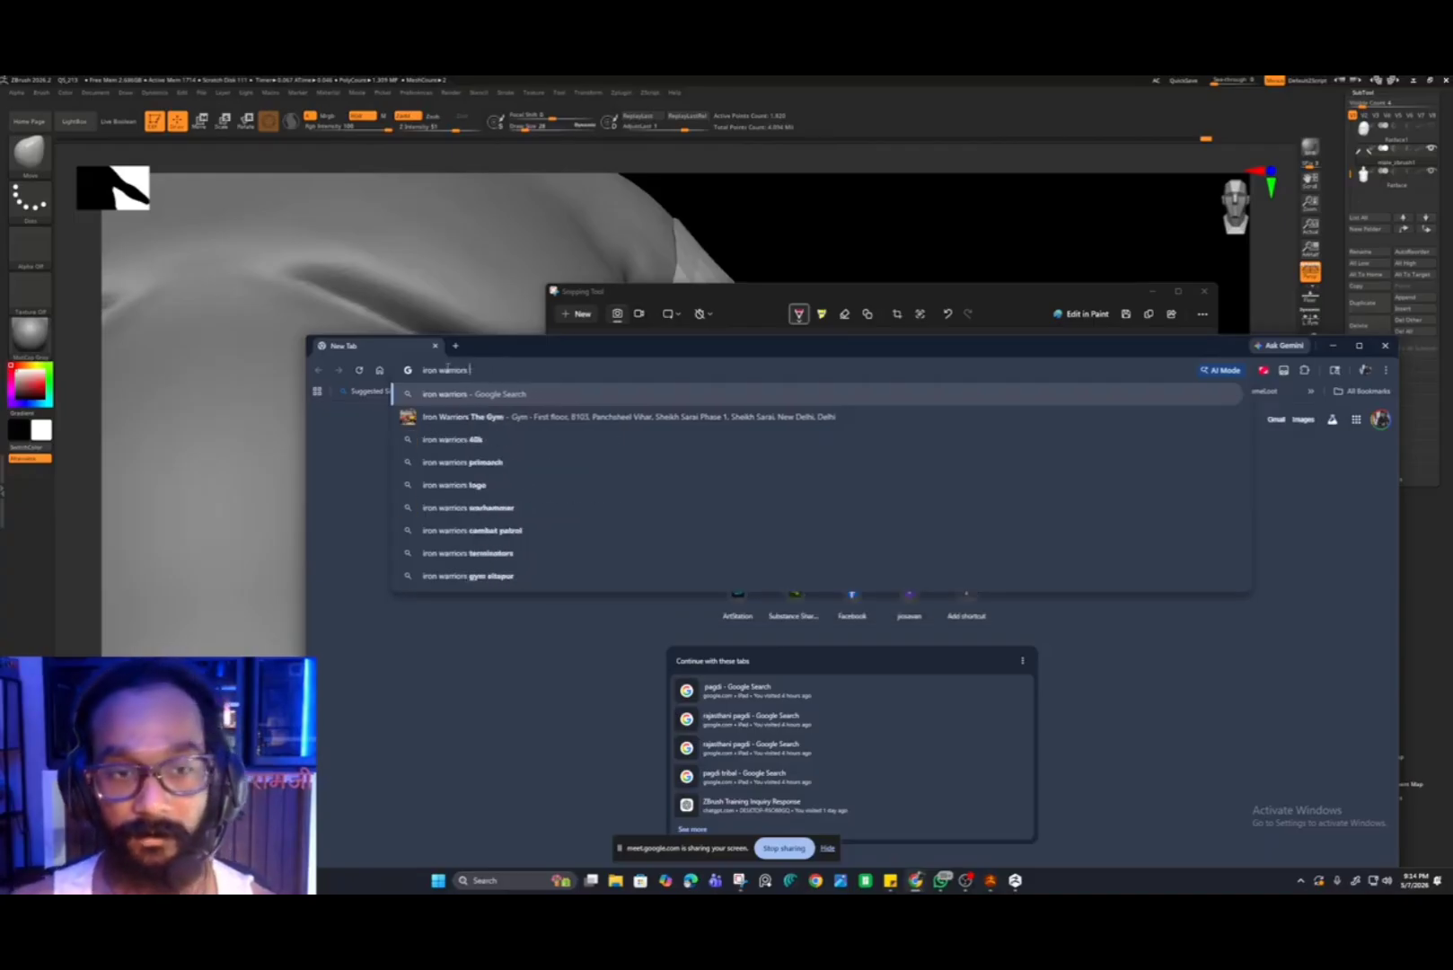
key("BackSpace")
key("BackSpace")
key("BackSpace")
key("BackSpace")
key("BackSpace")
key("BackSpace")
key("BackSpace")
key("BackSpace")
key("BackSpace")
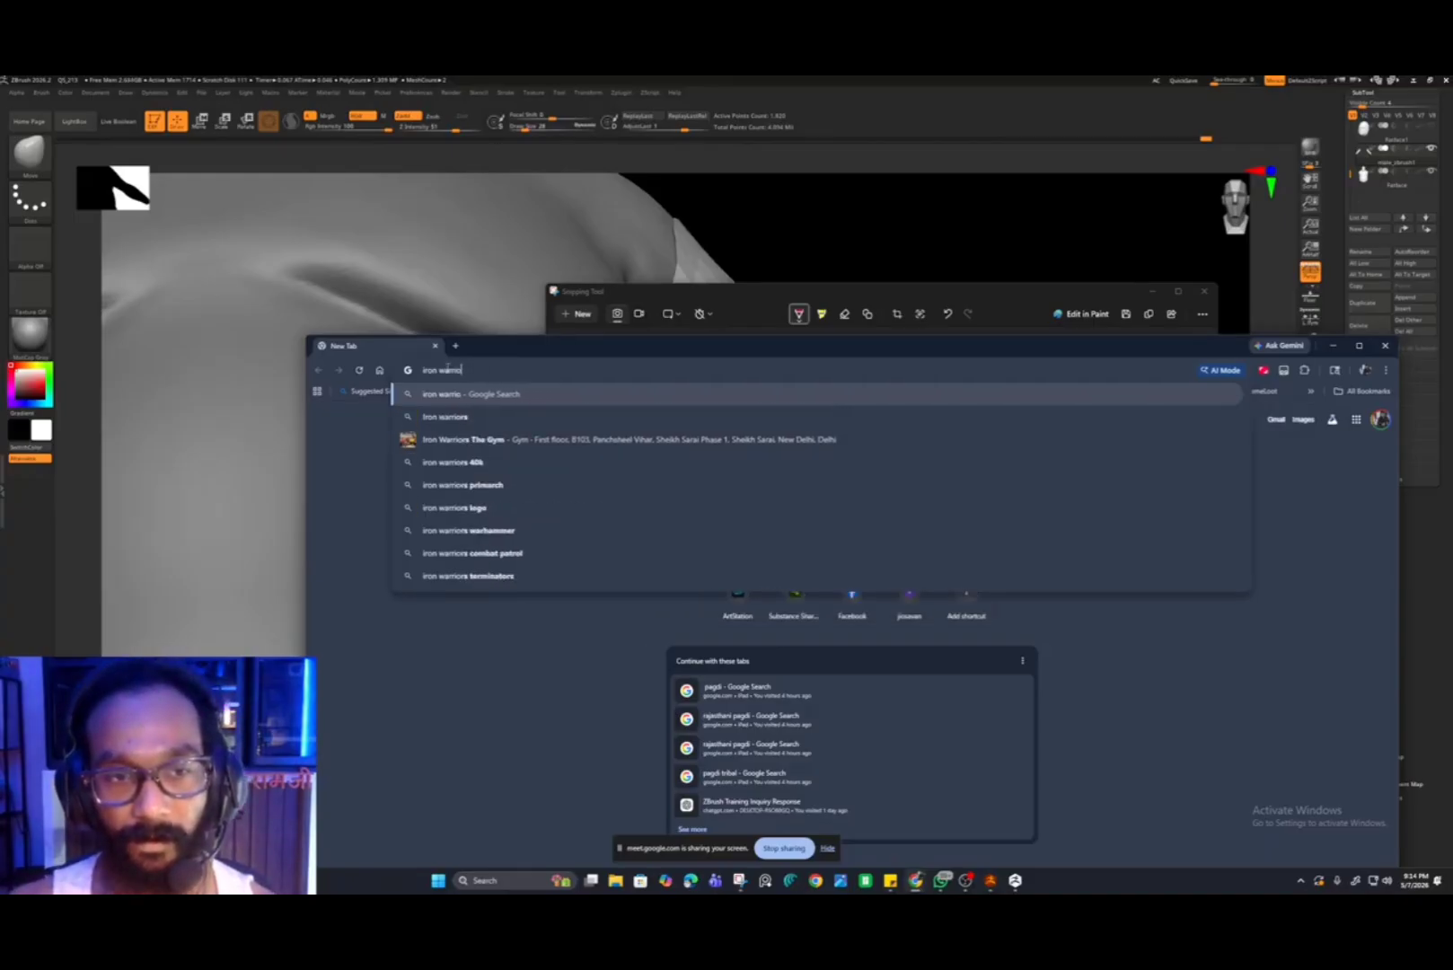
- Search Google in the browser for "iron fist batista", correcting the misspelled "iron fiest" query
type("fiest")
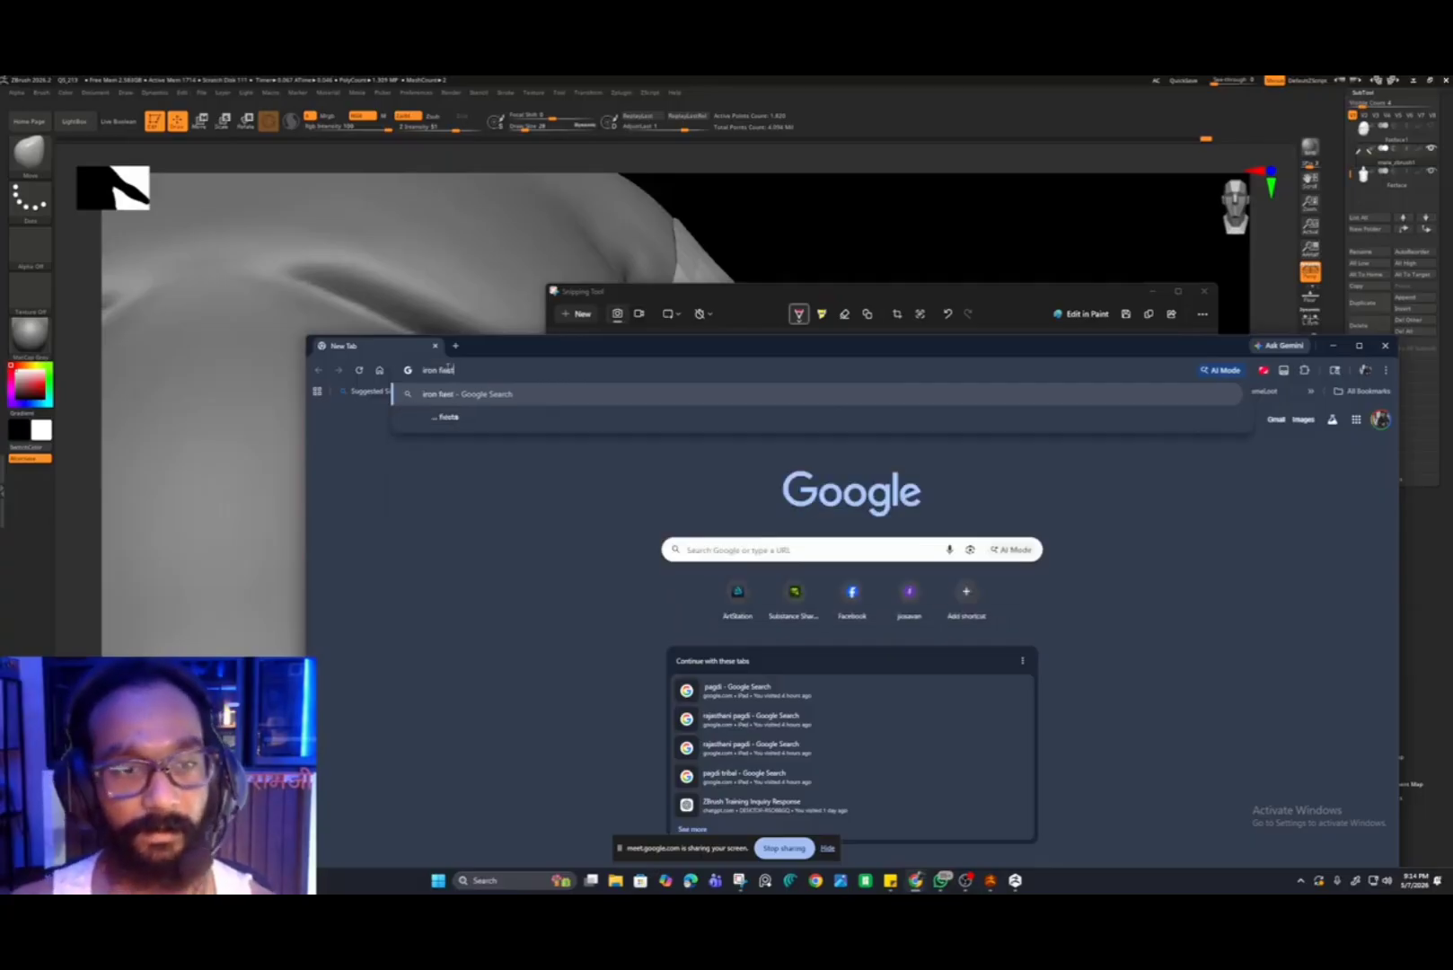
key("Return")
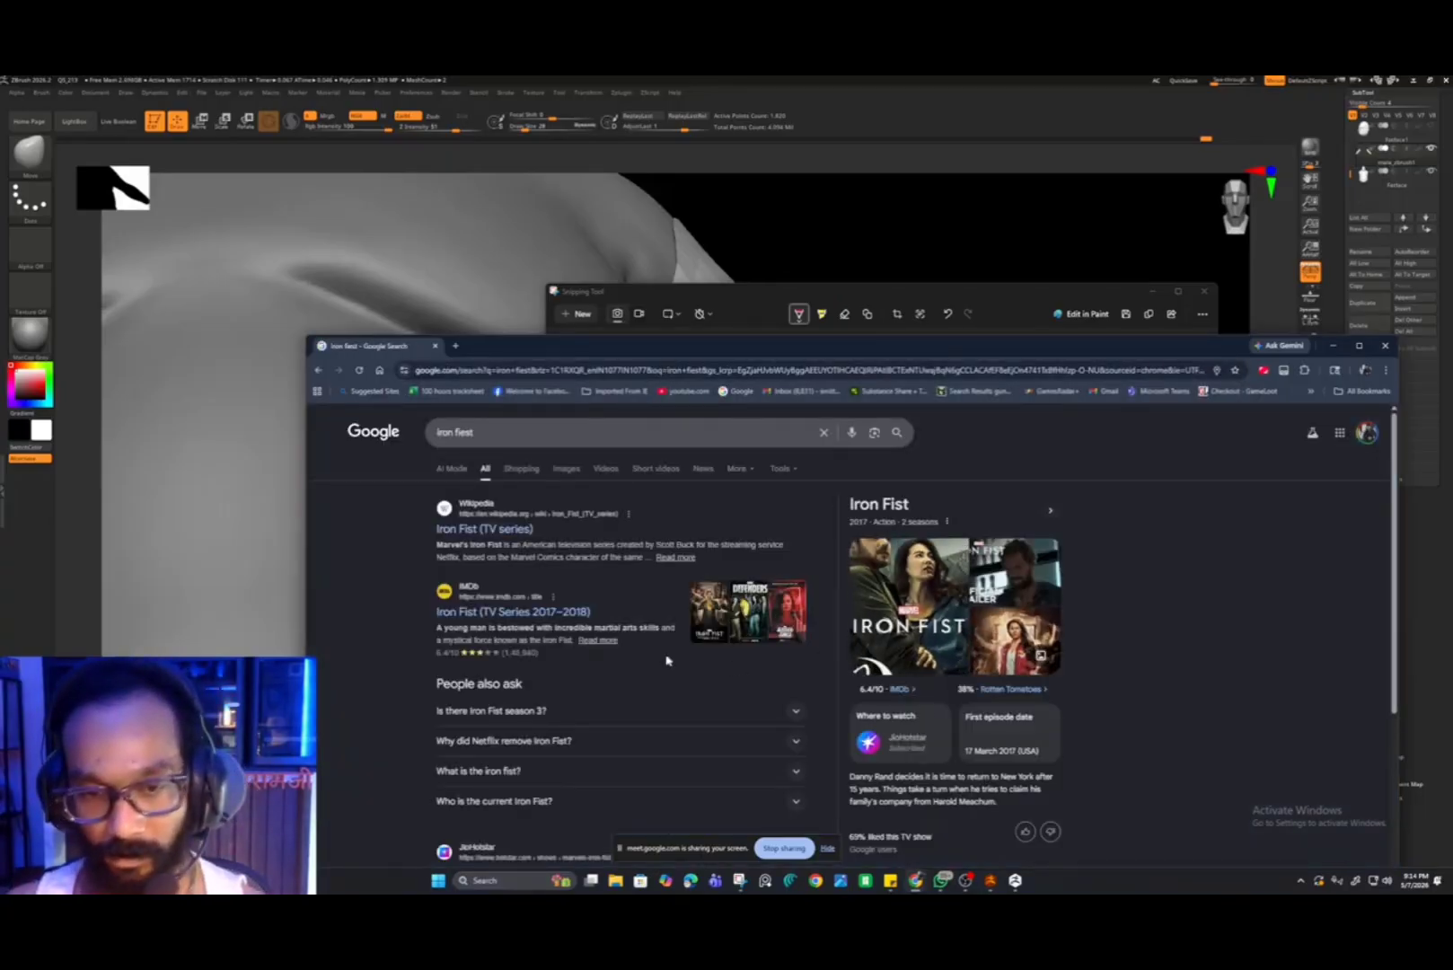
double_click(495, 432)
key("BackSpace")
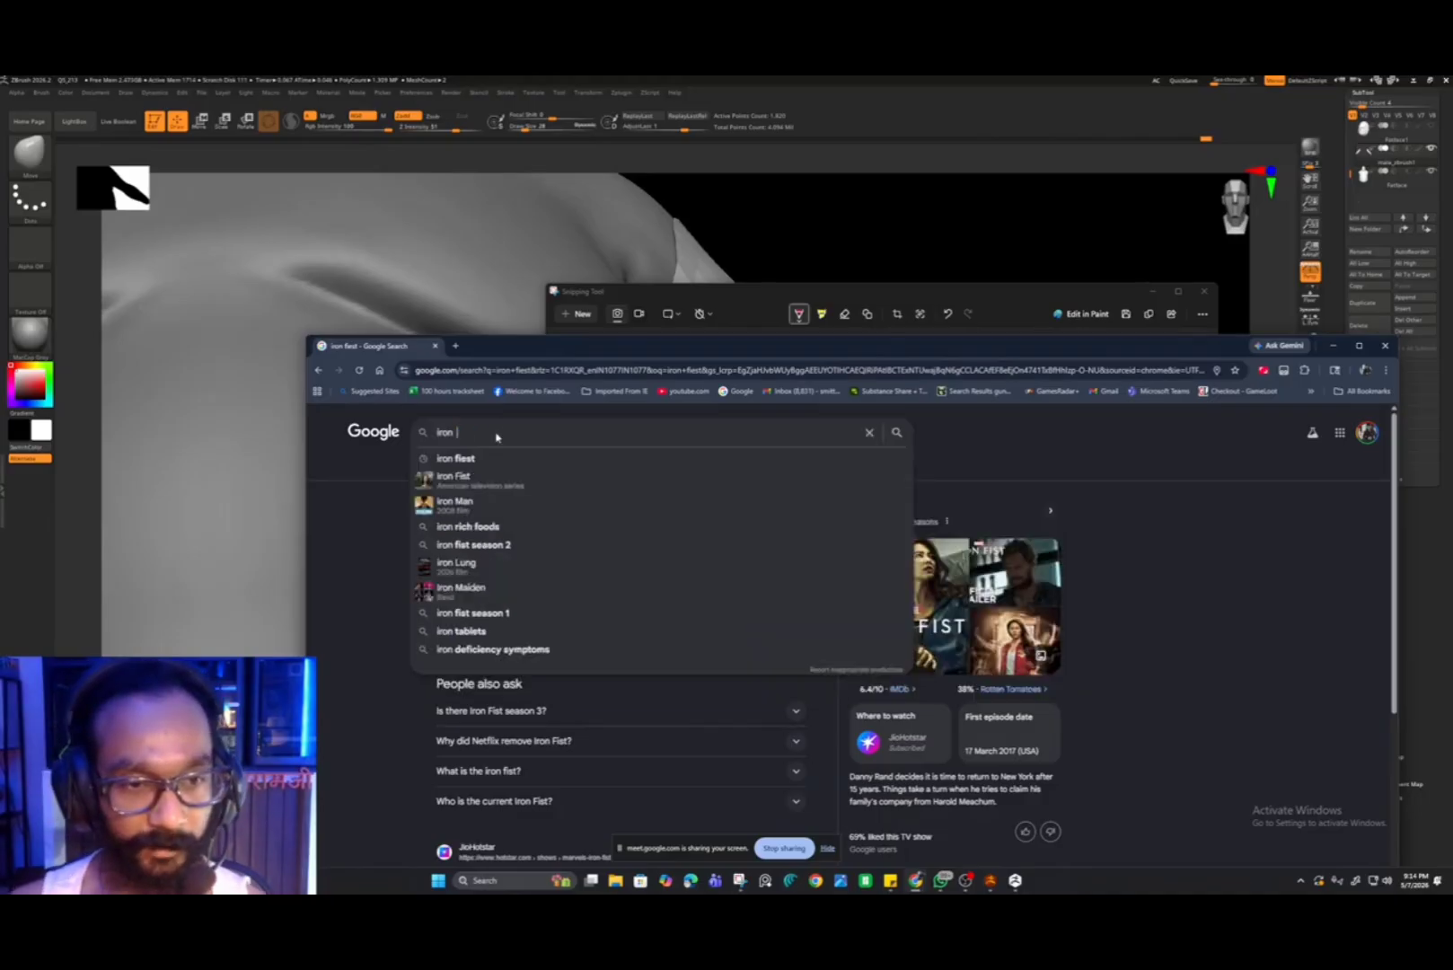
type("fist")
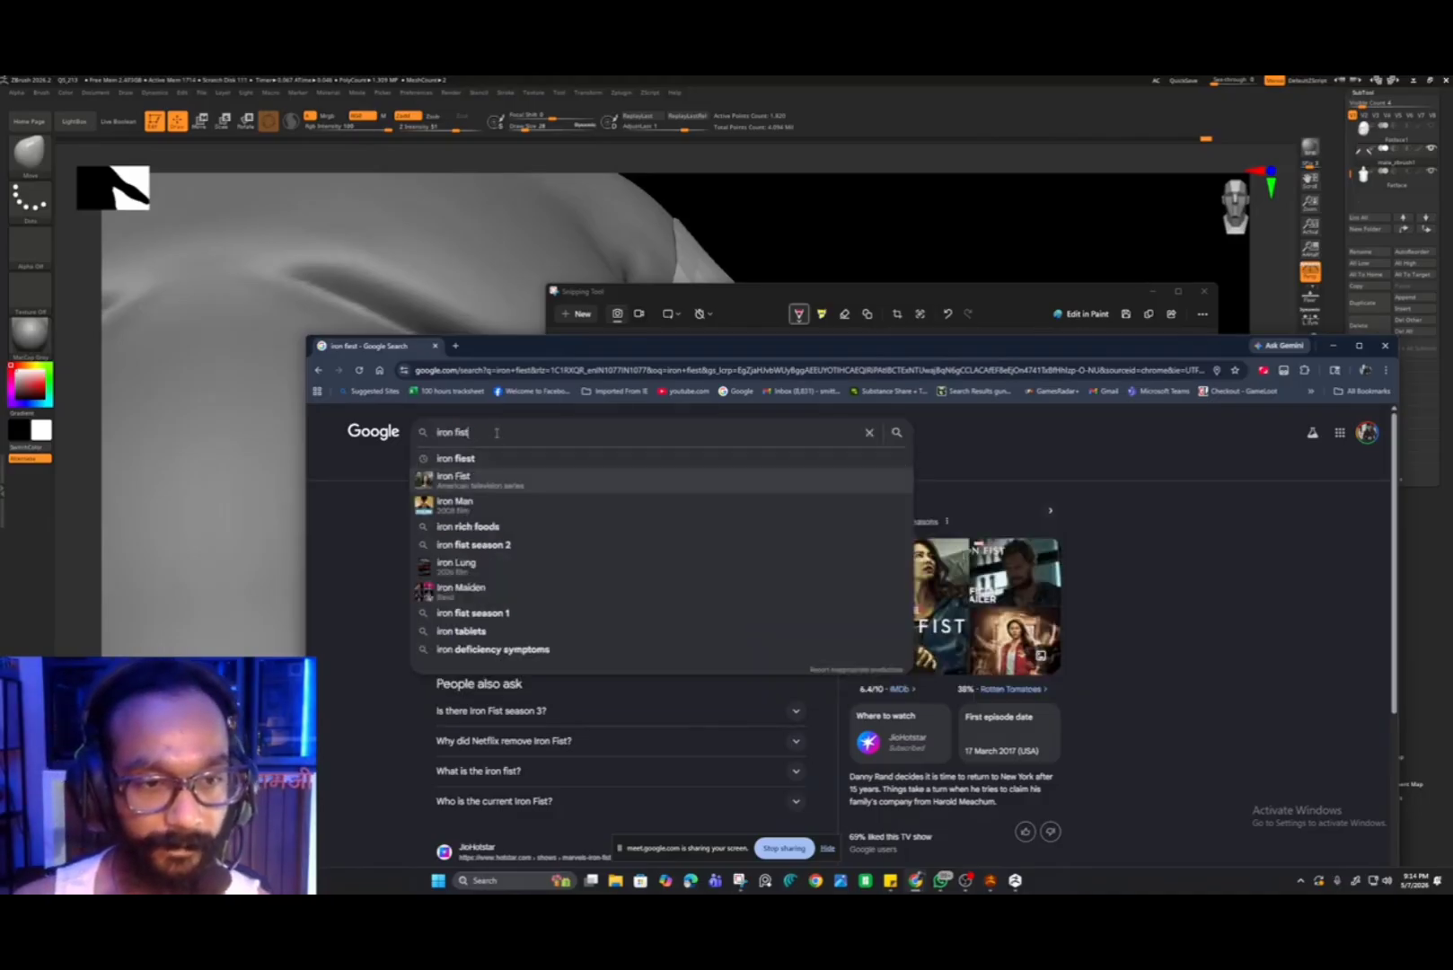
type(" batista")
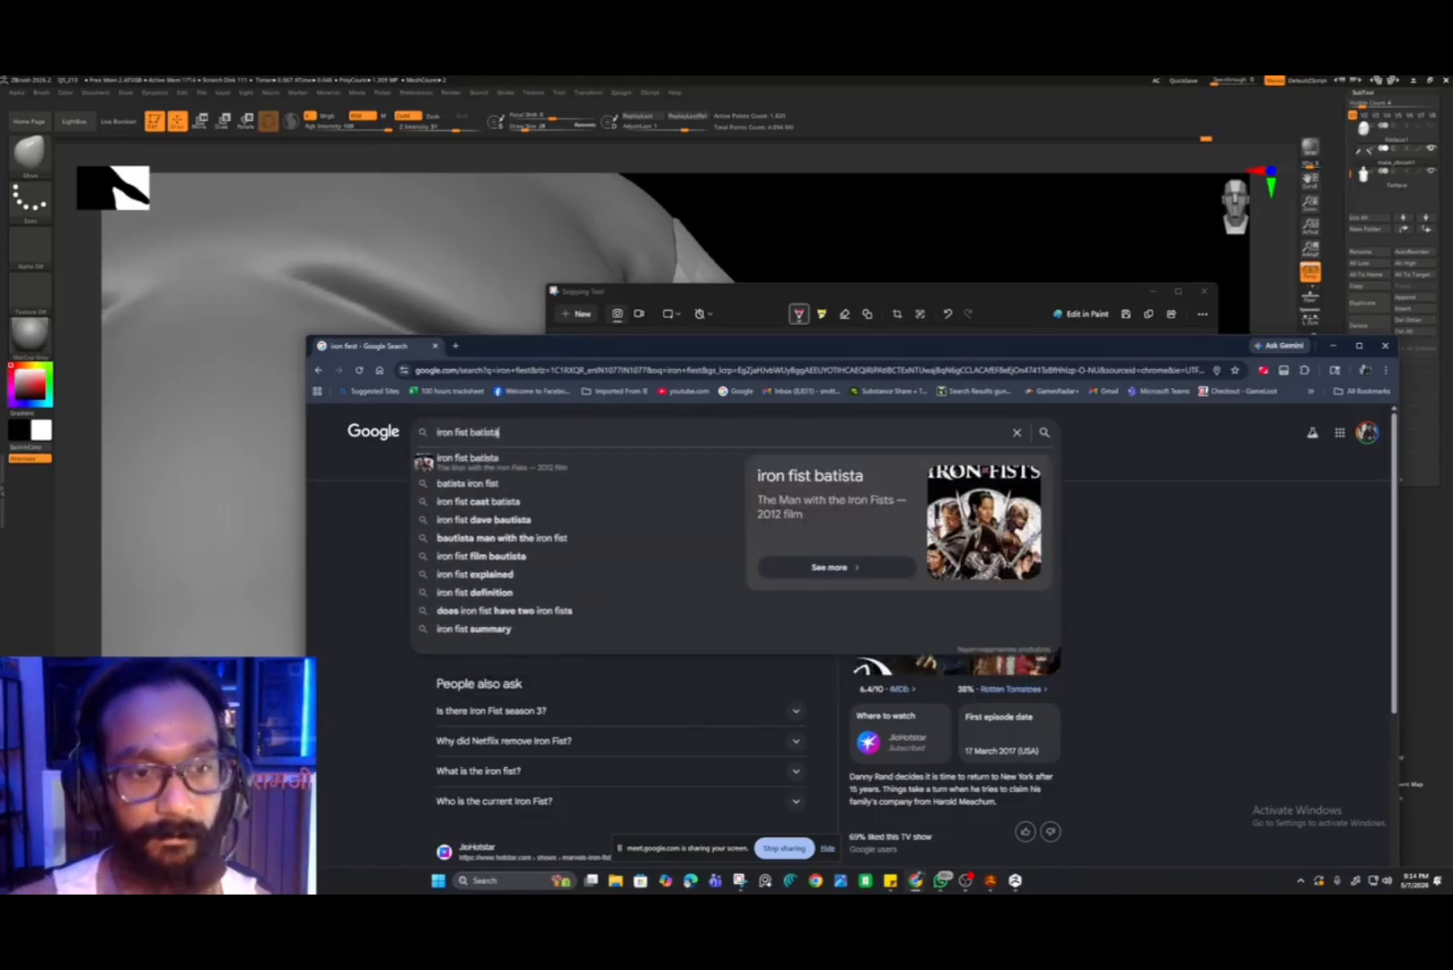
key("Return")
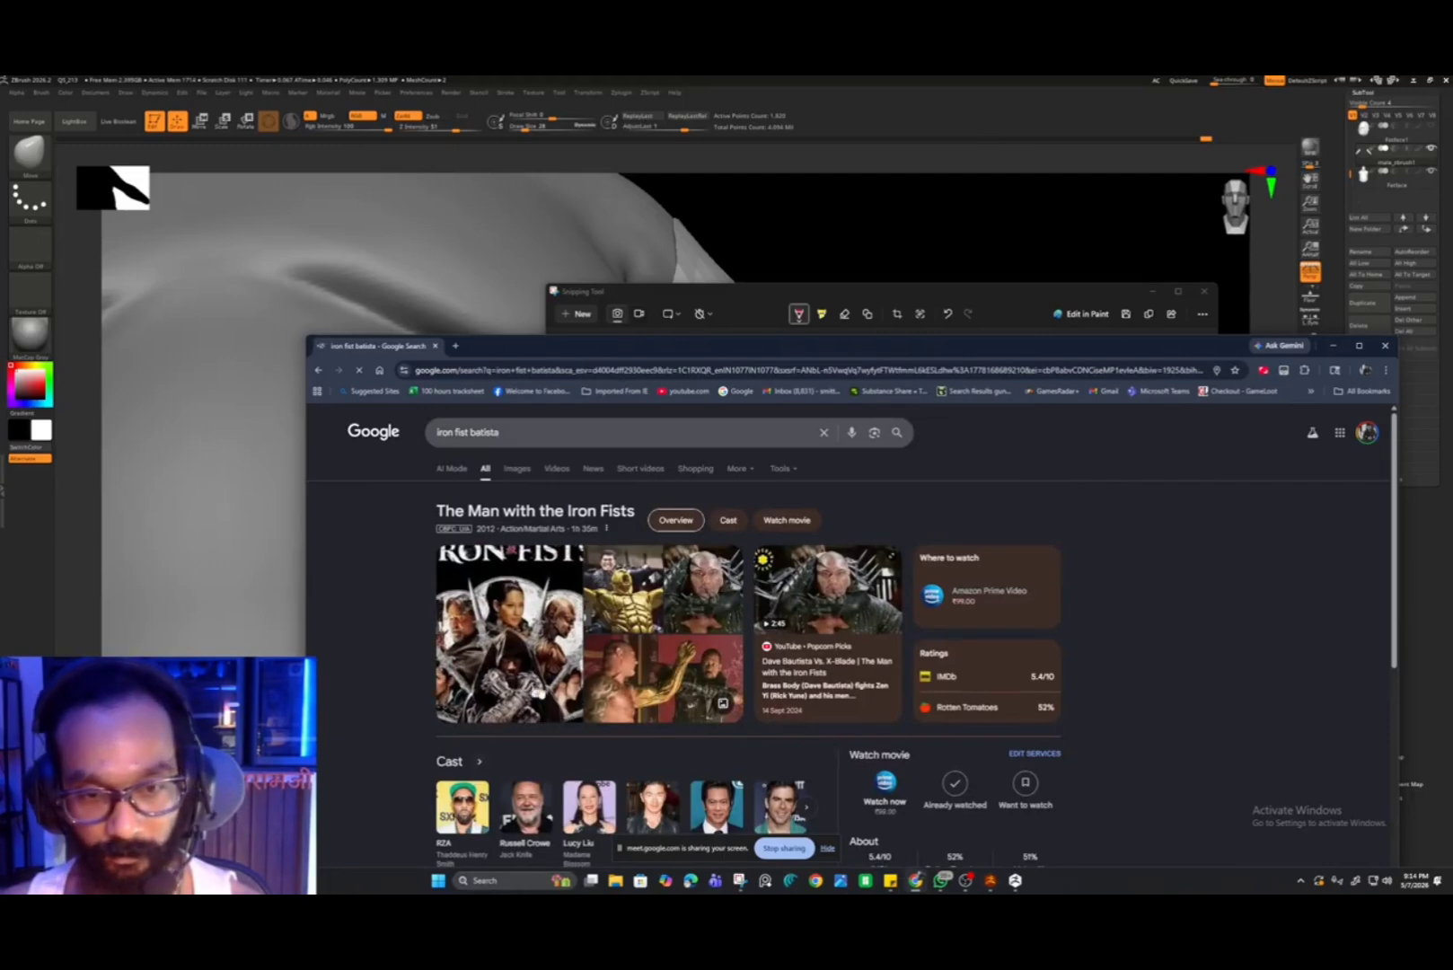
- Open the image results, enlarge the golden Brass Body vs. X-Blade scene picture, and examine the arm muscles in the references
left_click(516, 468)
left_click(423, 580)
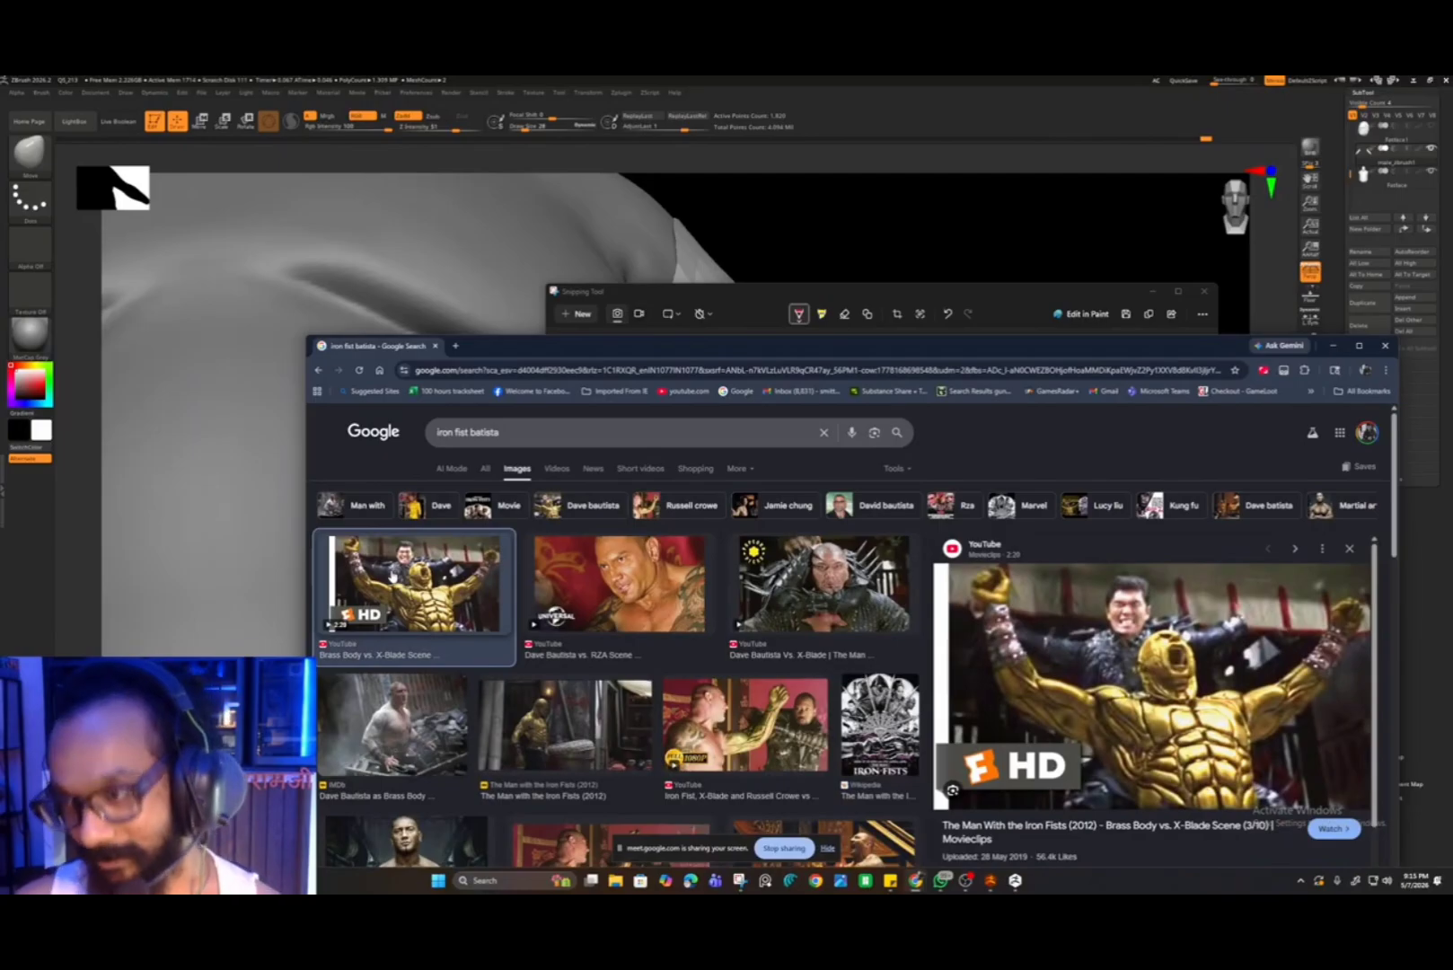
scroll(1184, 628, "down", 1)
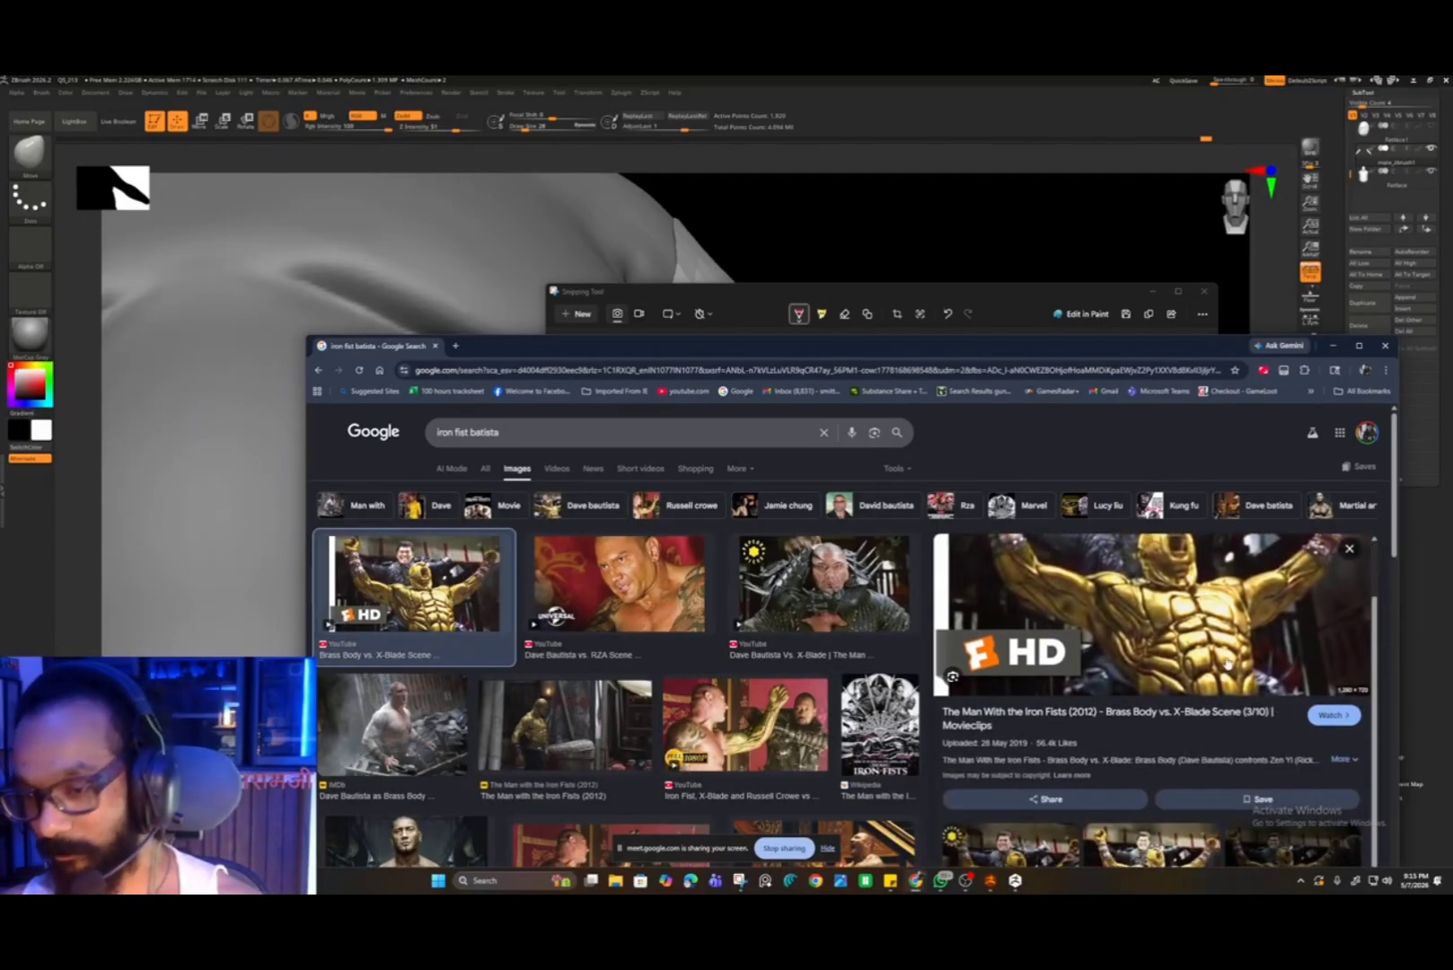
scroll(1184, 629, "up", 1)
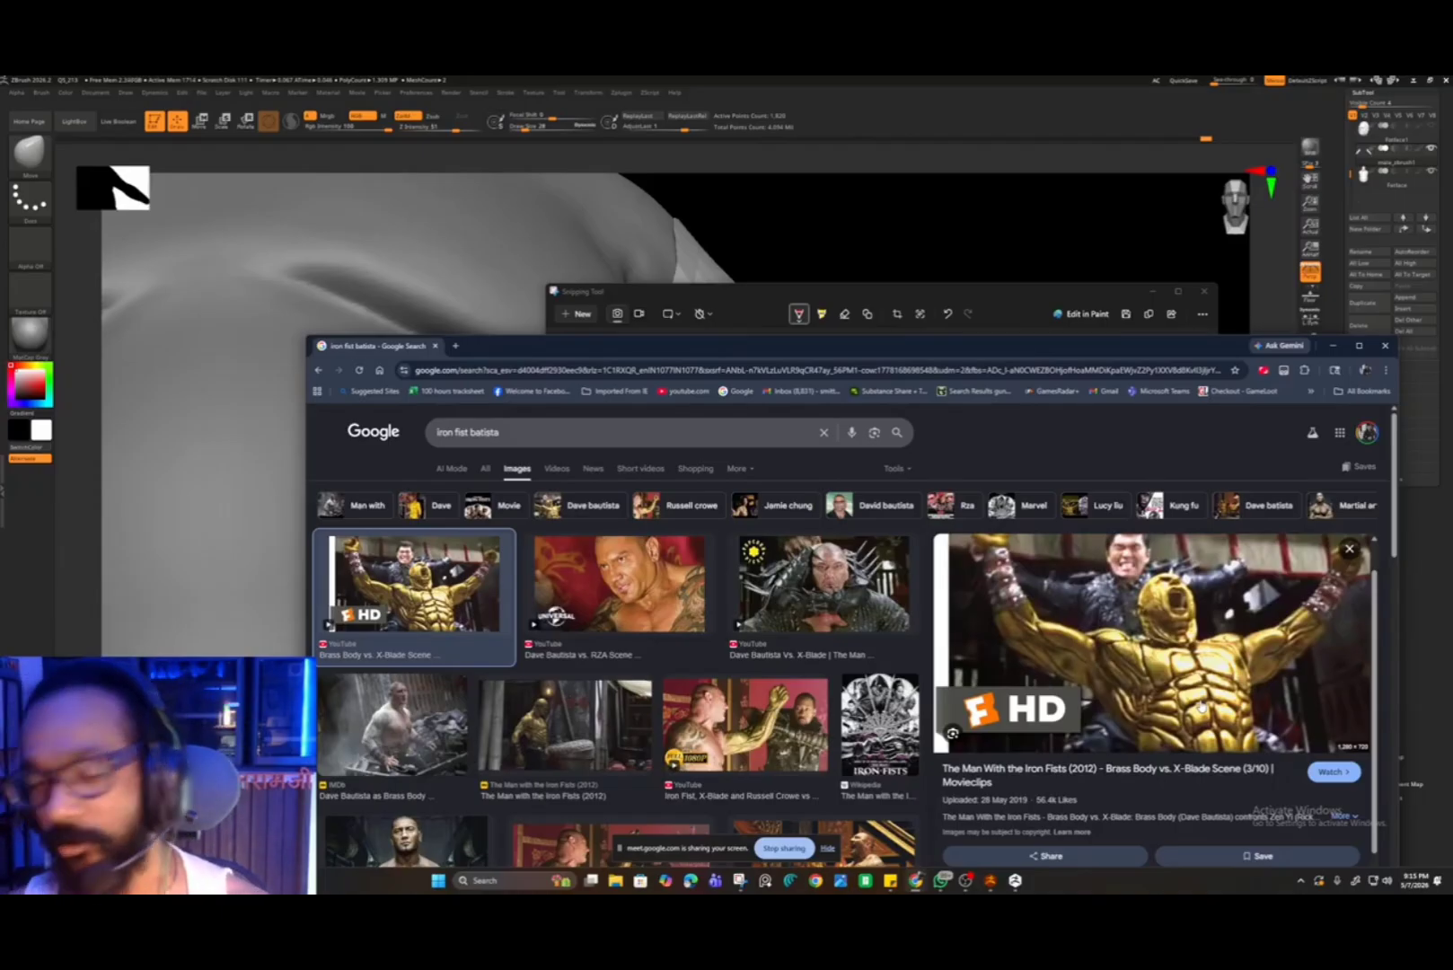
scroll(1202, 707, "down", 3)
scroll(659, 754, "down", 3)
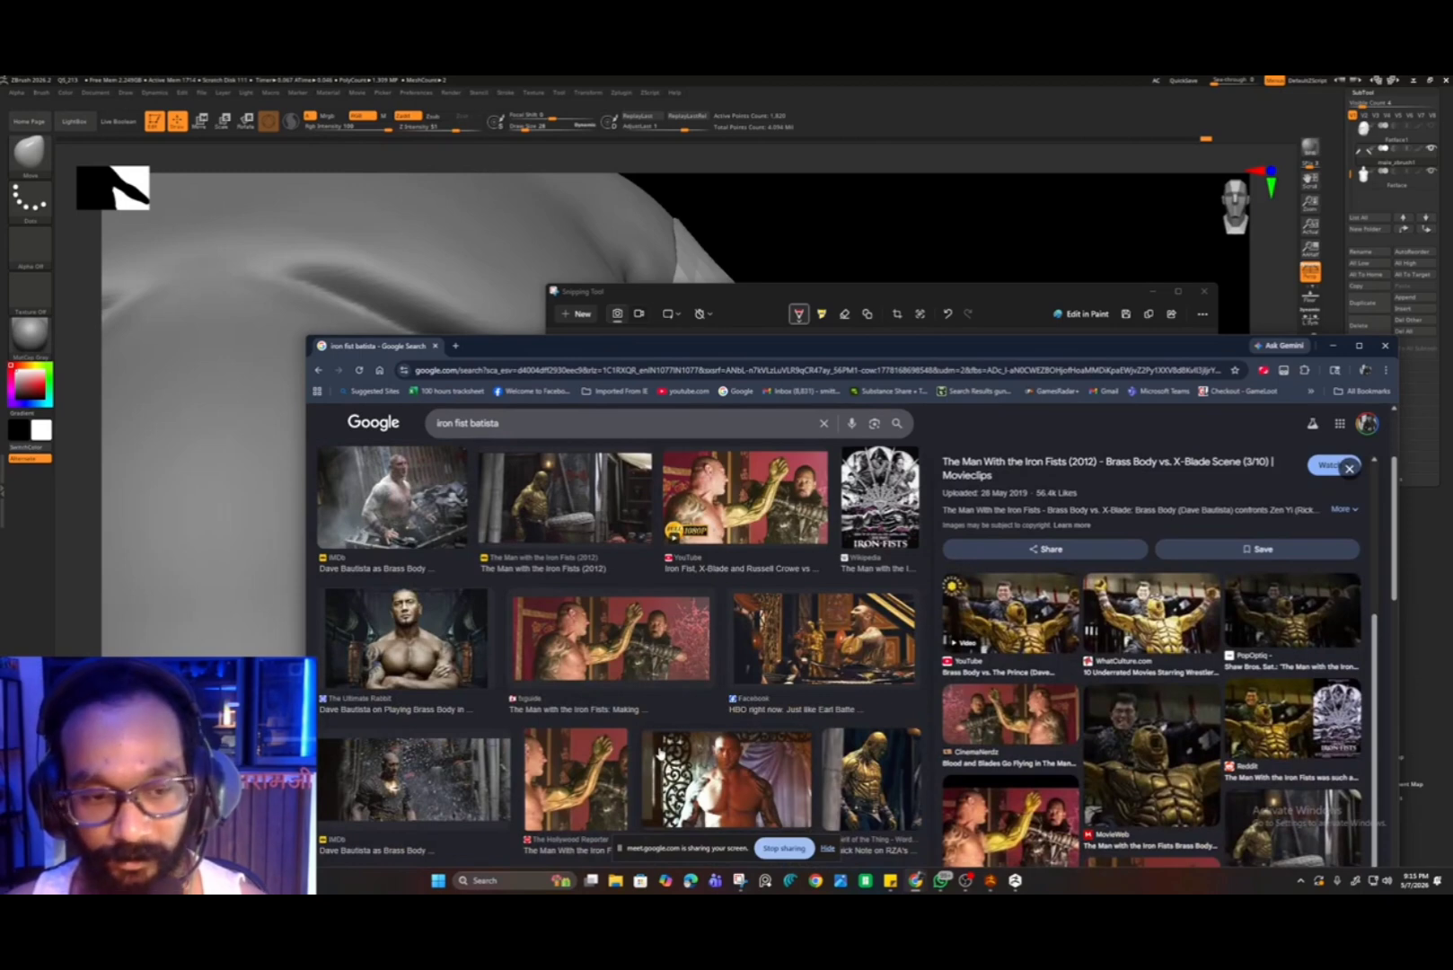
scroll(658, 754, "down", 1)
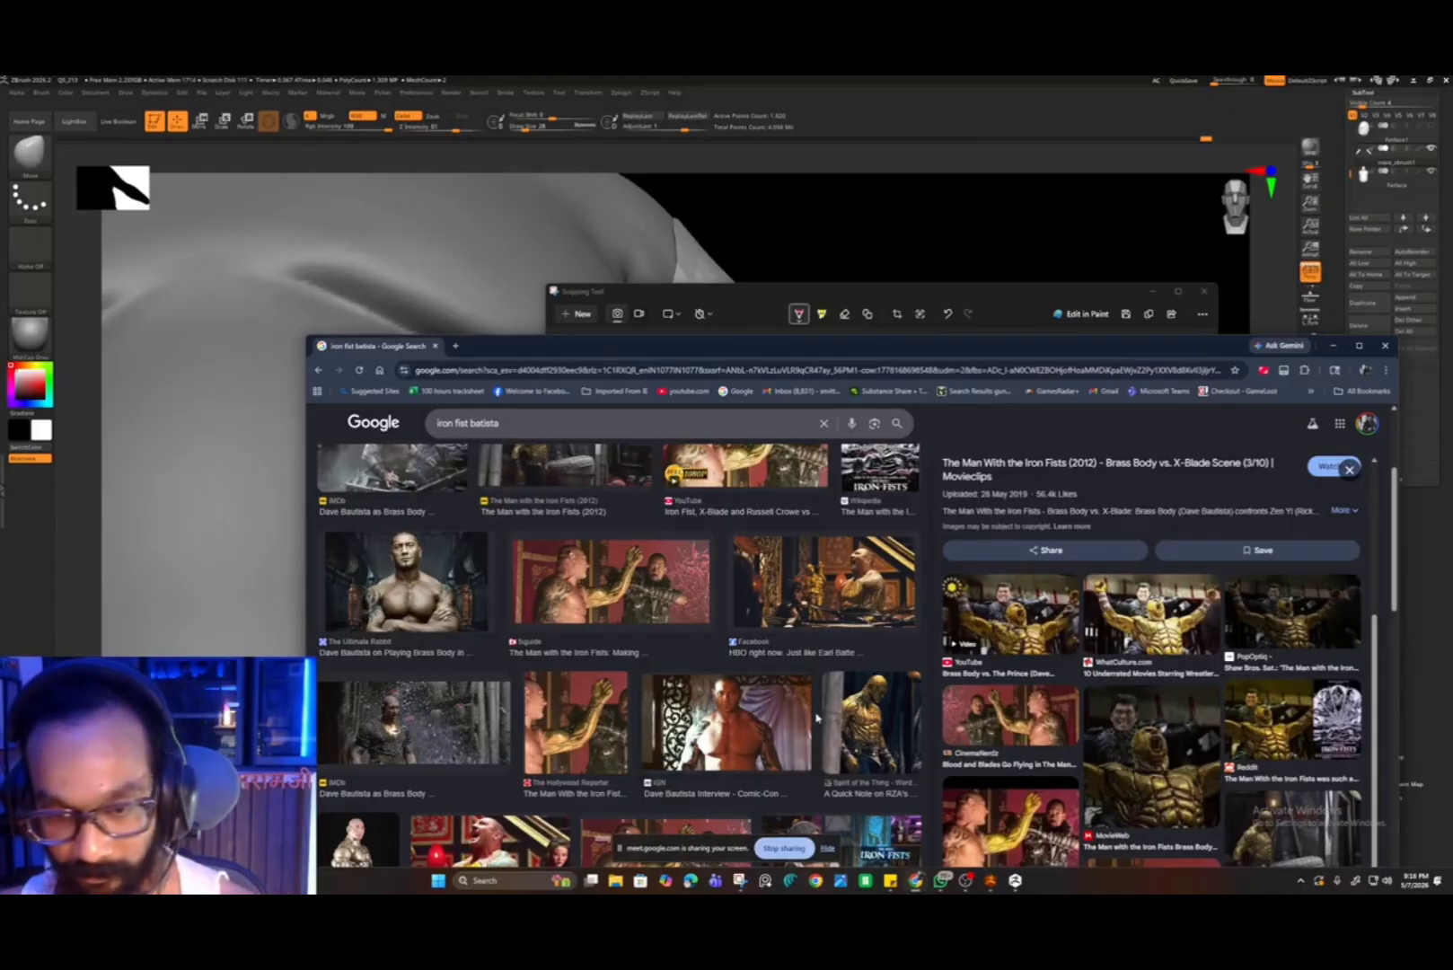
scroll(768, 688, "up", 3)
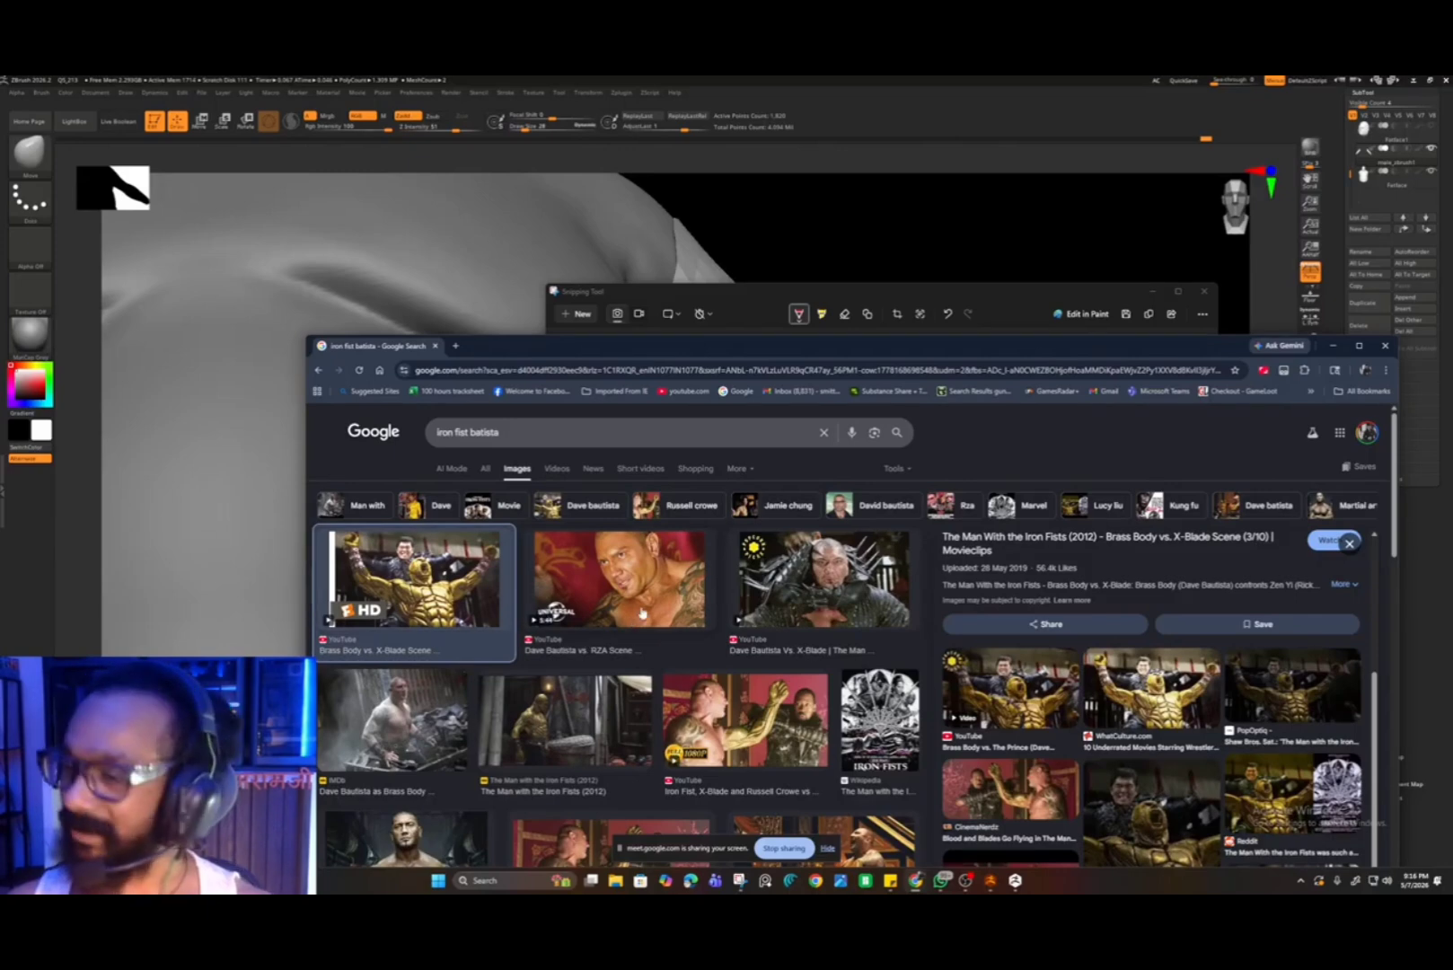
- Return to ZBrush and build up the back of the upper arm with the ClayBuildup brush
left_click(1333, 346)
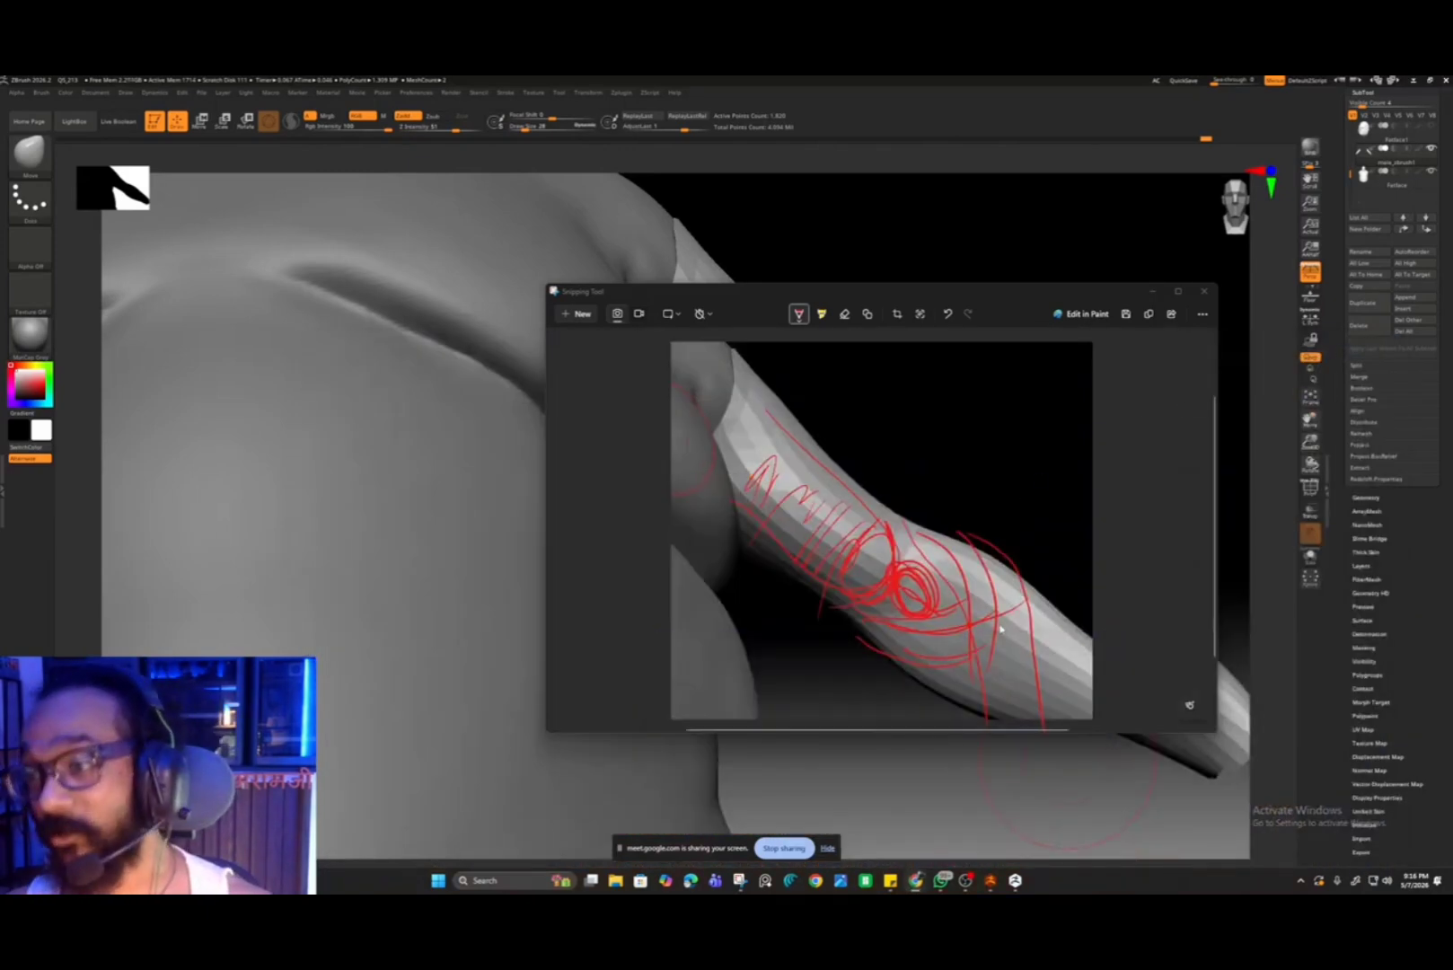
left_click(1152, 291)
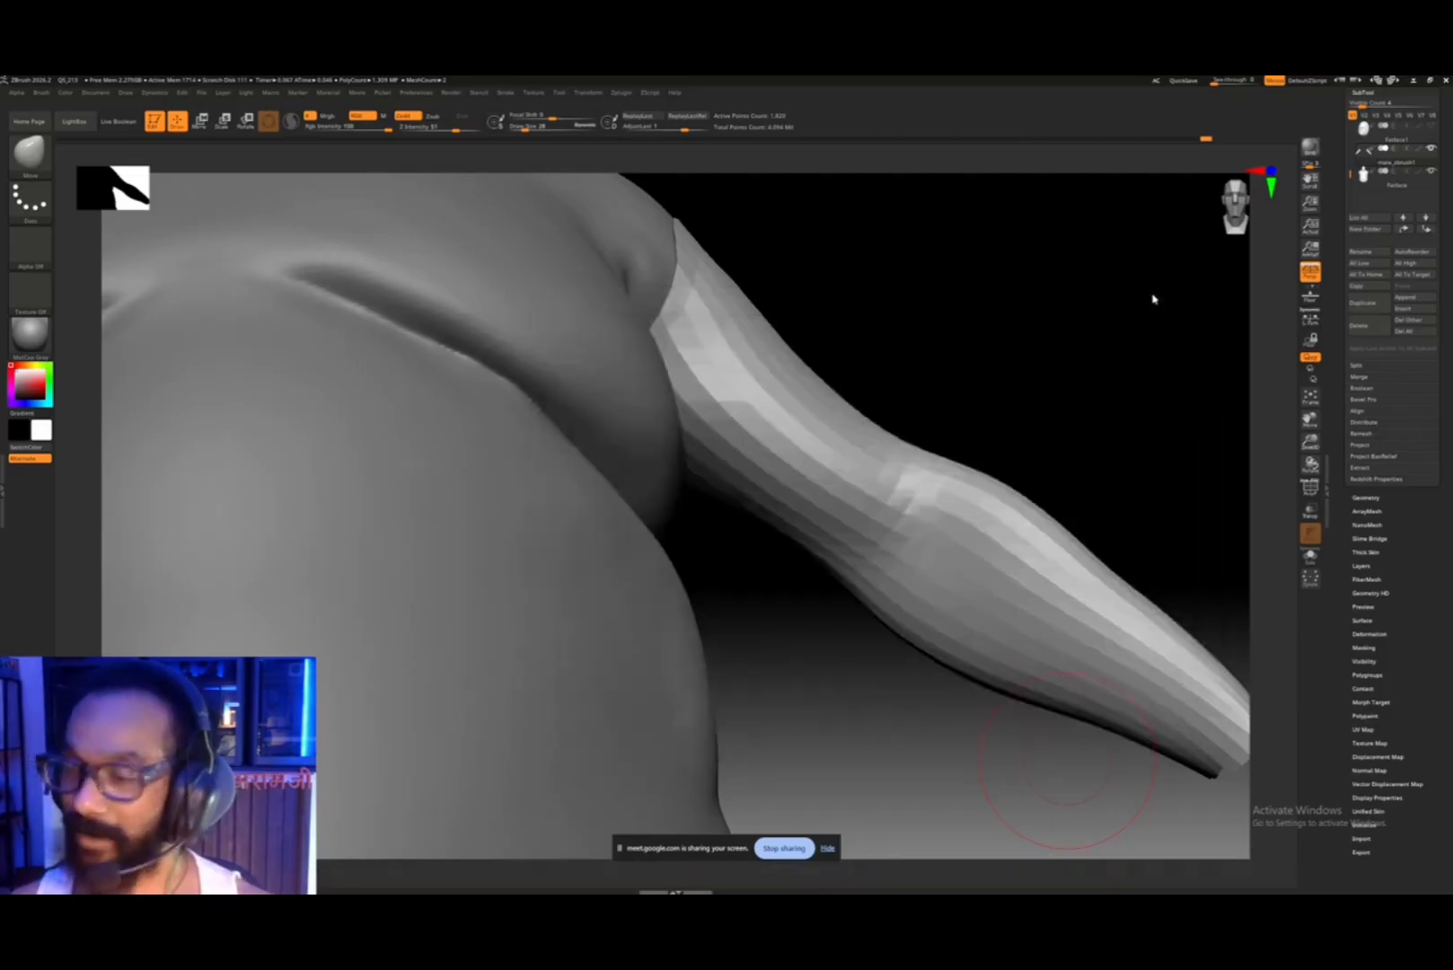
left_click(932, 421, "ctrl")
right_click_drag(932, 420, 953, 475, "ctrl")
left_click(1033, 433, "ctrl")
right_click_drag(1034, 434, 975, 463)
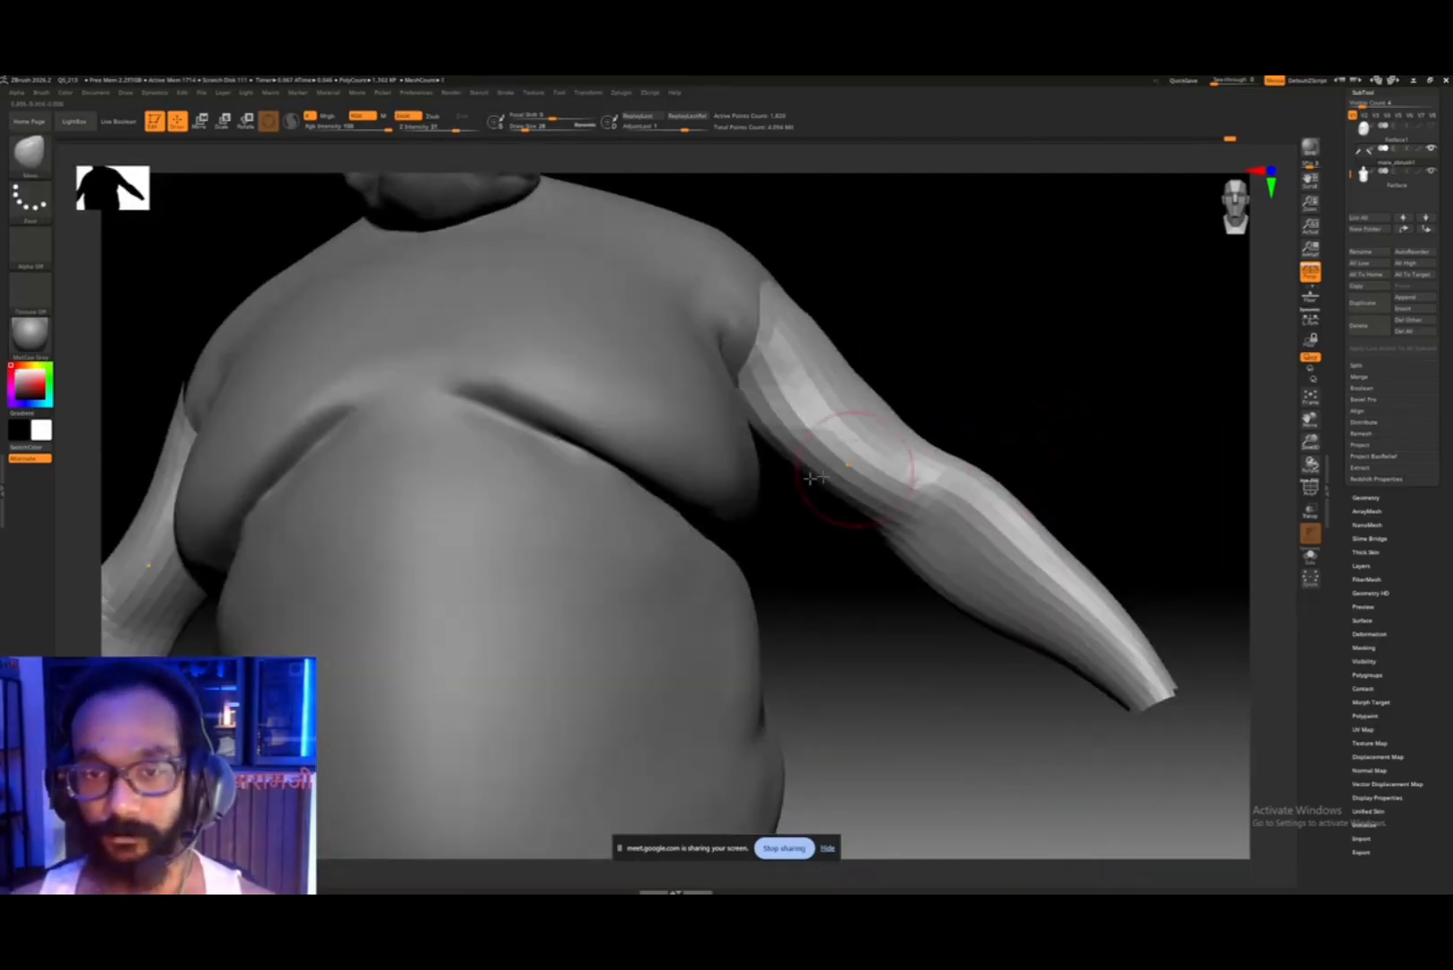
left_click(32, 160)
left_click(146, 168)
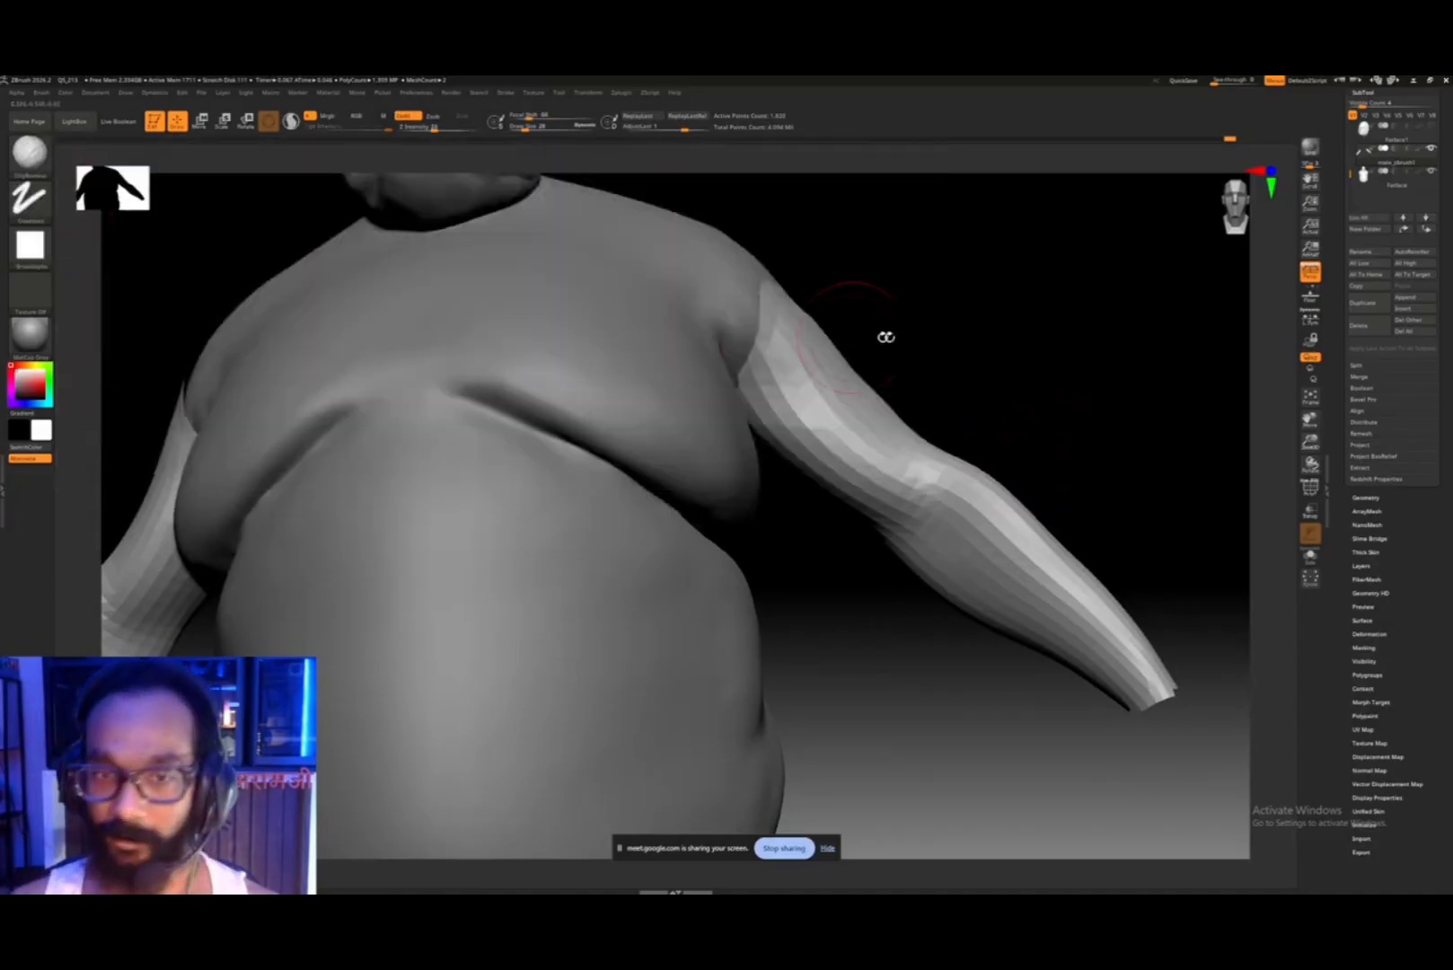
right_click_drag(882, 334, 943, 324)
right_click_drag(1037, 311, 990, 393)
mouse_move(1006, 370)
left_mouse_down()
mouse_move(992, 433)
mouse_move(939, 458)
left_mouse_up()
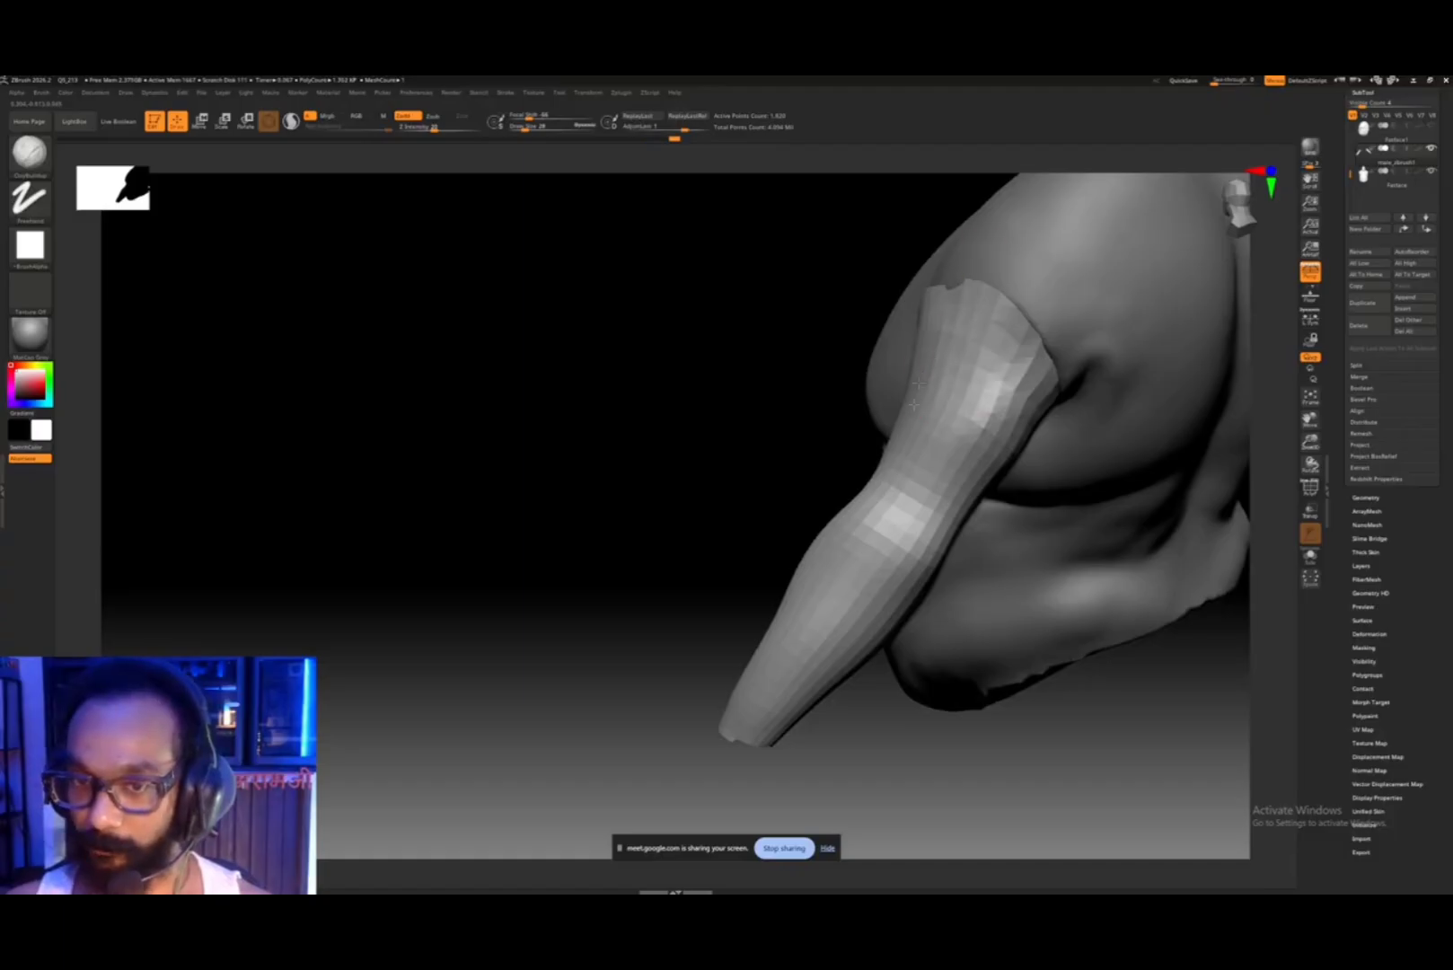
mouse_move(918, 373)
left_mouse_down()
mouse_move(938, 388)
mouse_move(1030, 368)
mouse_move(1008, 403)
mouse_move(1001, 381)
mouse_move(975, 488)
left_mouse_up()
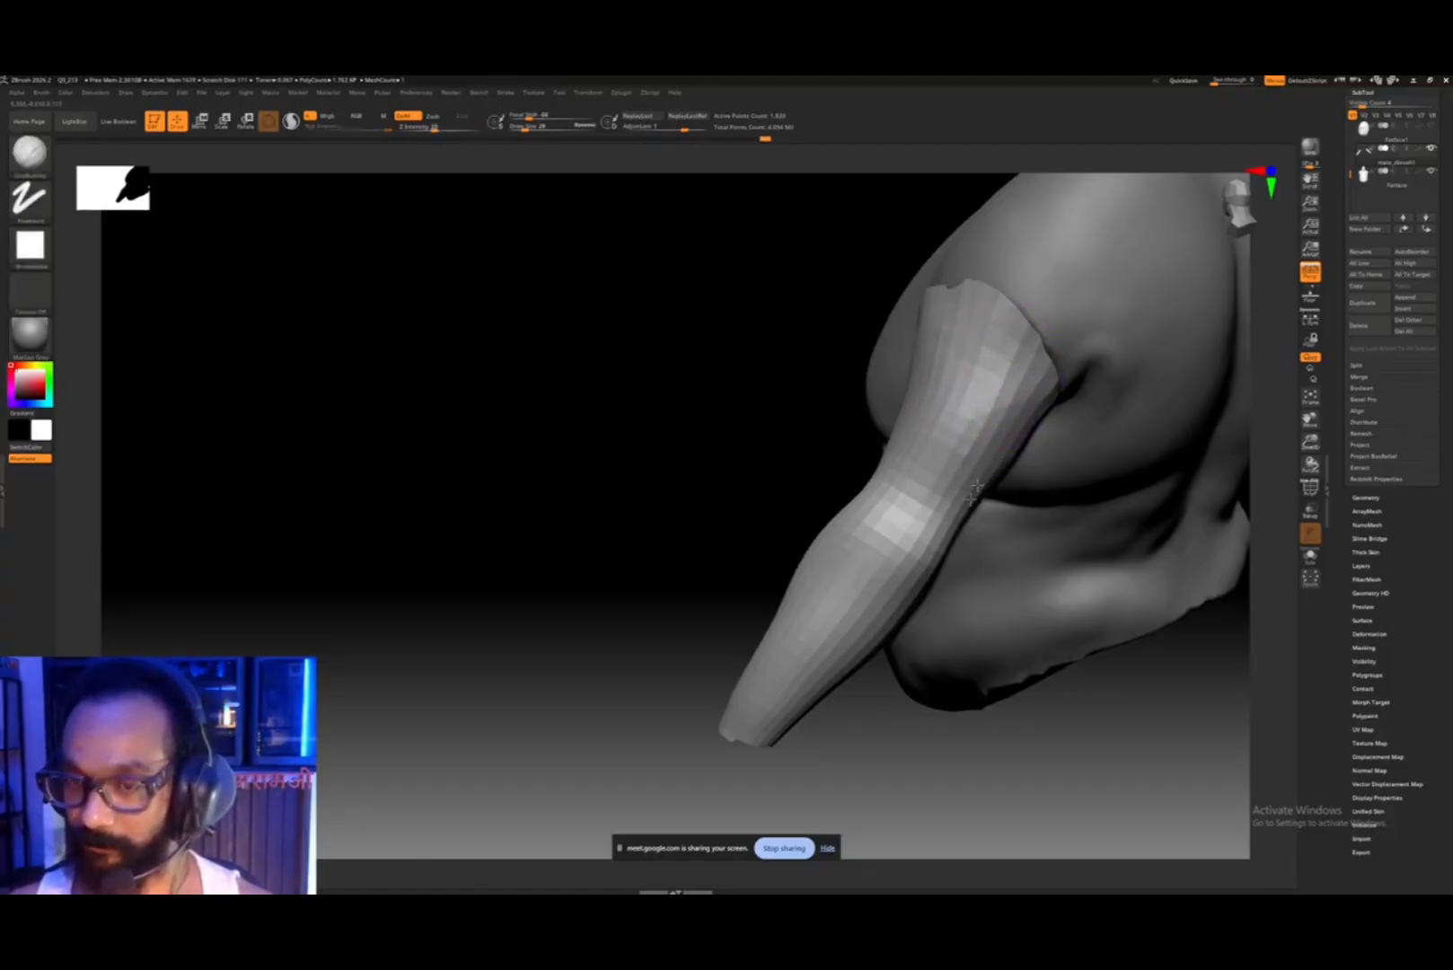
left_click_drag(1031, 333, 979, 396)
- Refine the back of the upper arm above the elbow with more clay and smoothing strokes, checking the shape from the front
left_click_drag(808, 418, 1028, 392)
mouse_move(858, 422)
left_mouse_down()
mouse_move(872, 459)
mouse_move(884, 393)
mouse_move(903, 529)
mouse_move(854, 459)
left_mouse_up()
mouse_move(960, 360)
left_mouse_down()
mouse_move(866, 373)
mouse_move(877, 331)
left_mouse_up()
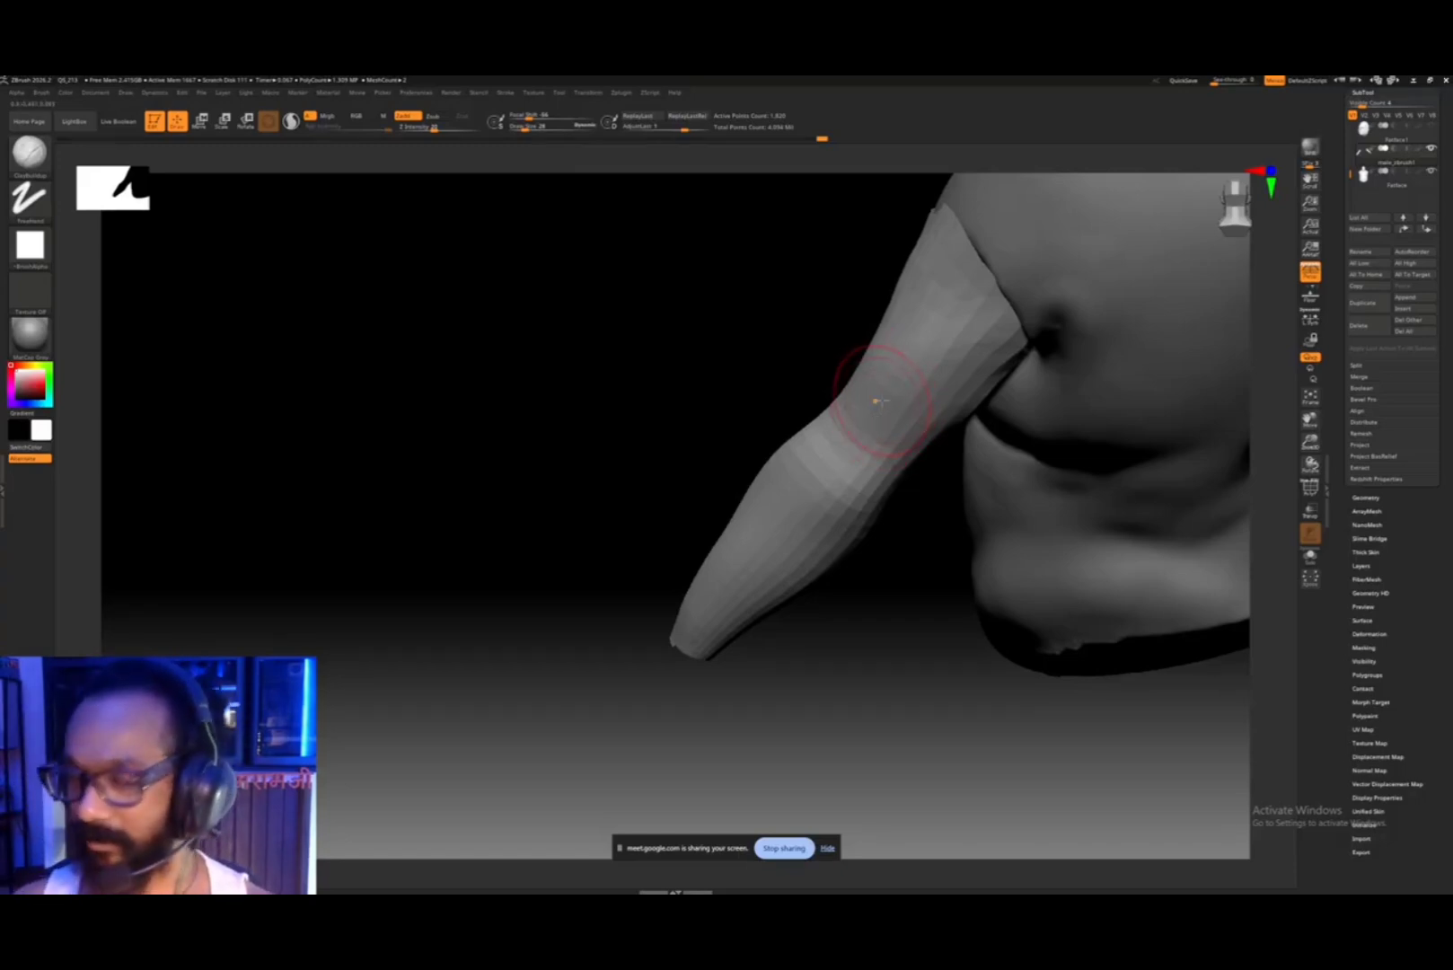
left_click_drag(860, 554, 943, 536)
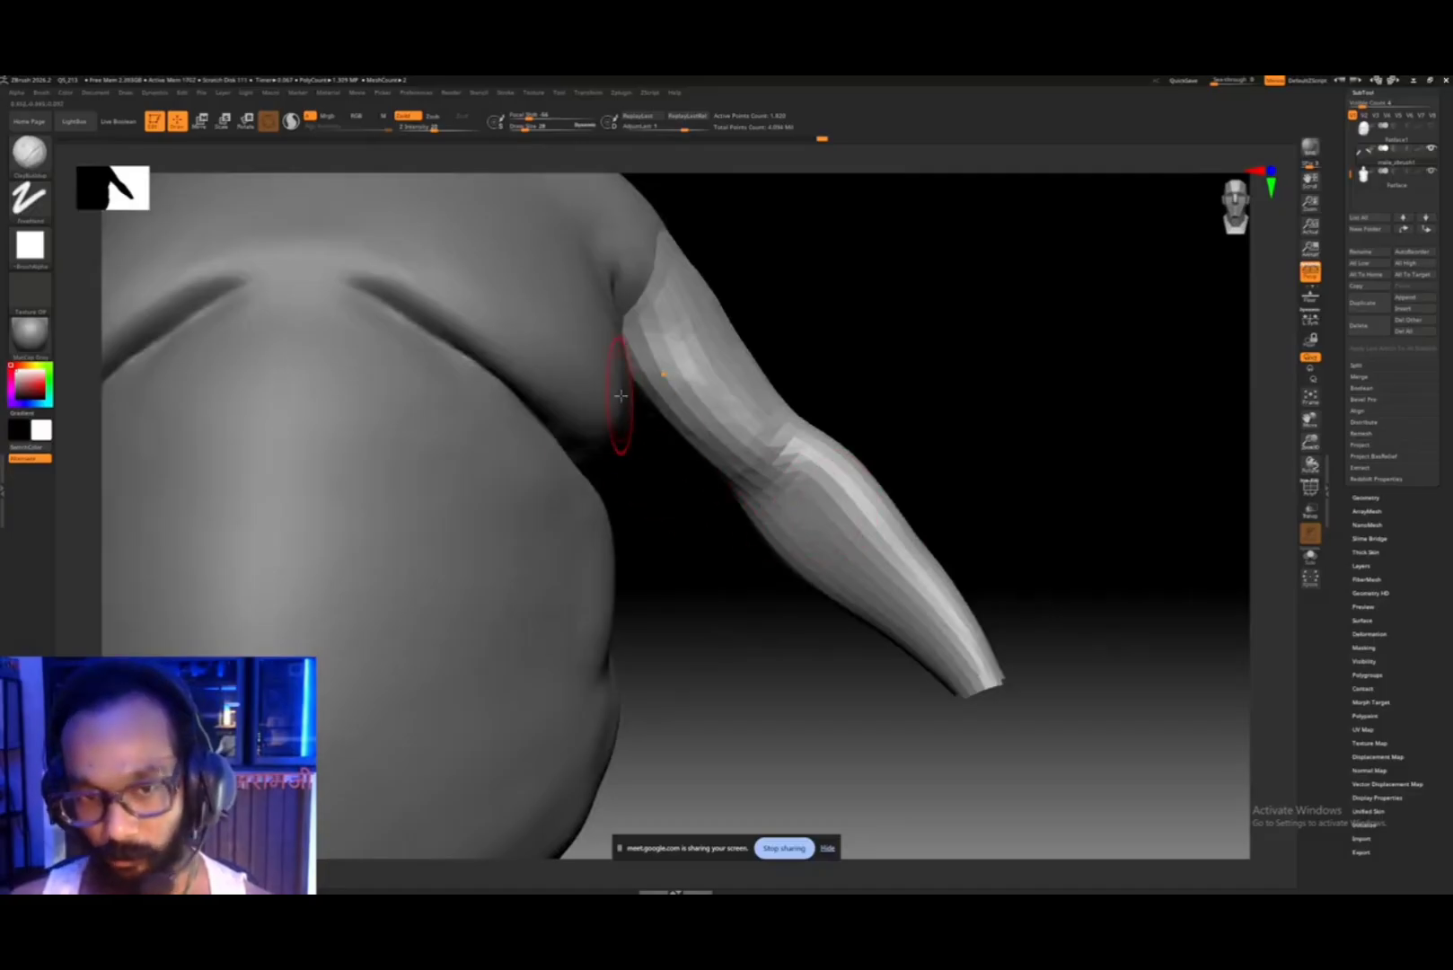
left_click_drag(855, 361, 821, 400)
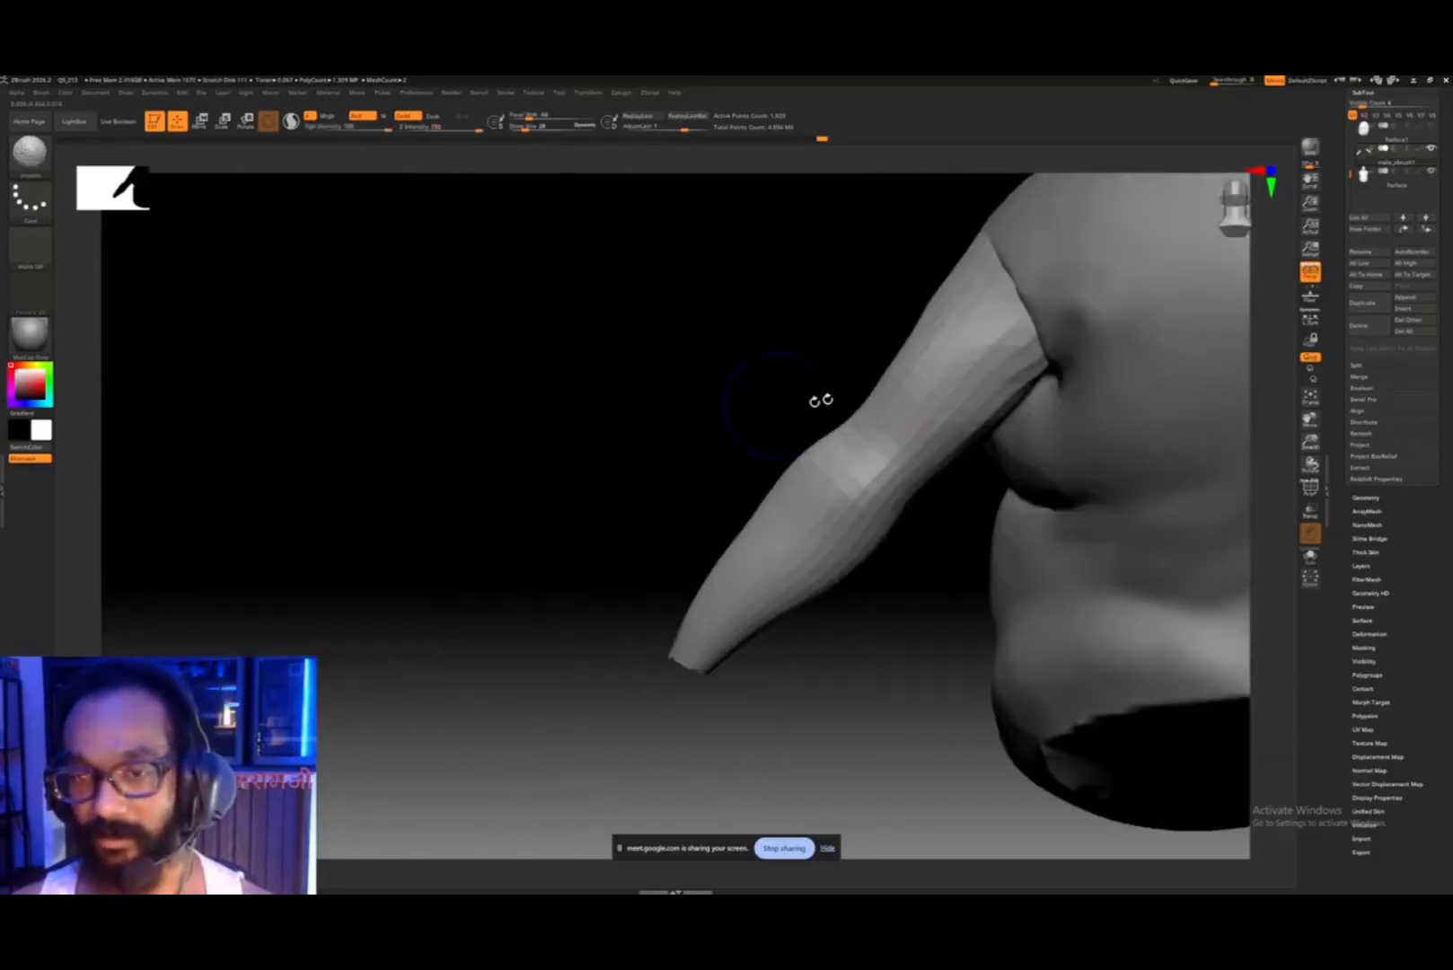
mouse_move(950, 443)
left_mouse_down()
mouse_move(1025, 368)
mouse_move(1004, 406)
mouse_move(914, 439)
left_mouse_up()
mouse_move(885, 369)
left_mouse_down()
mouse_move(907, 341)
mouse_move(942, 352)
left_mouse_up()
mouse_move(936, 436)
left_mouse_down()
mouse_move(997, 363)
mouse_move(995, 424)
mouse_move(1024, 386)
mouse_move(1017, 397)
left_mouse_up()
- Add clay to the underside of the upper arm near the armpit and smooth it toward the elbow
right_click_drag(978, 401, 973, 376)
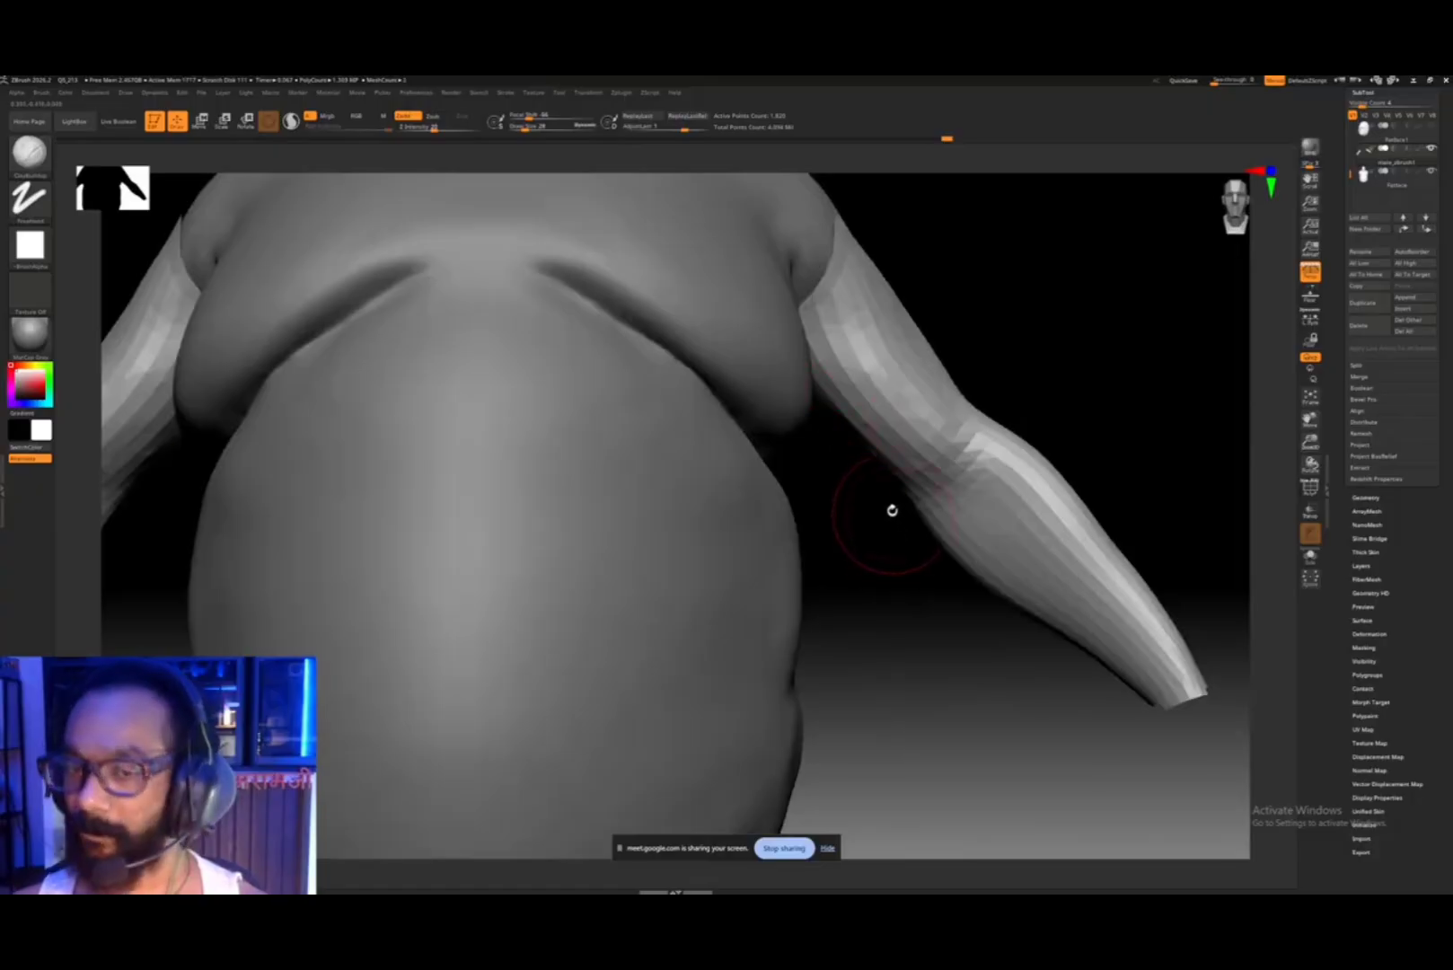
right_click_drag(892, 506, 877, 387)
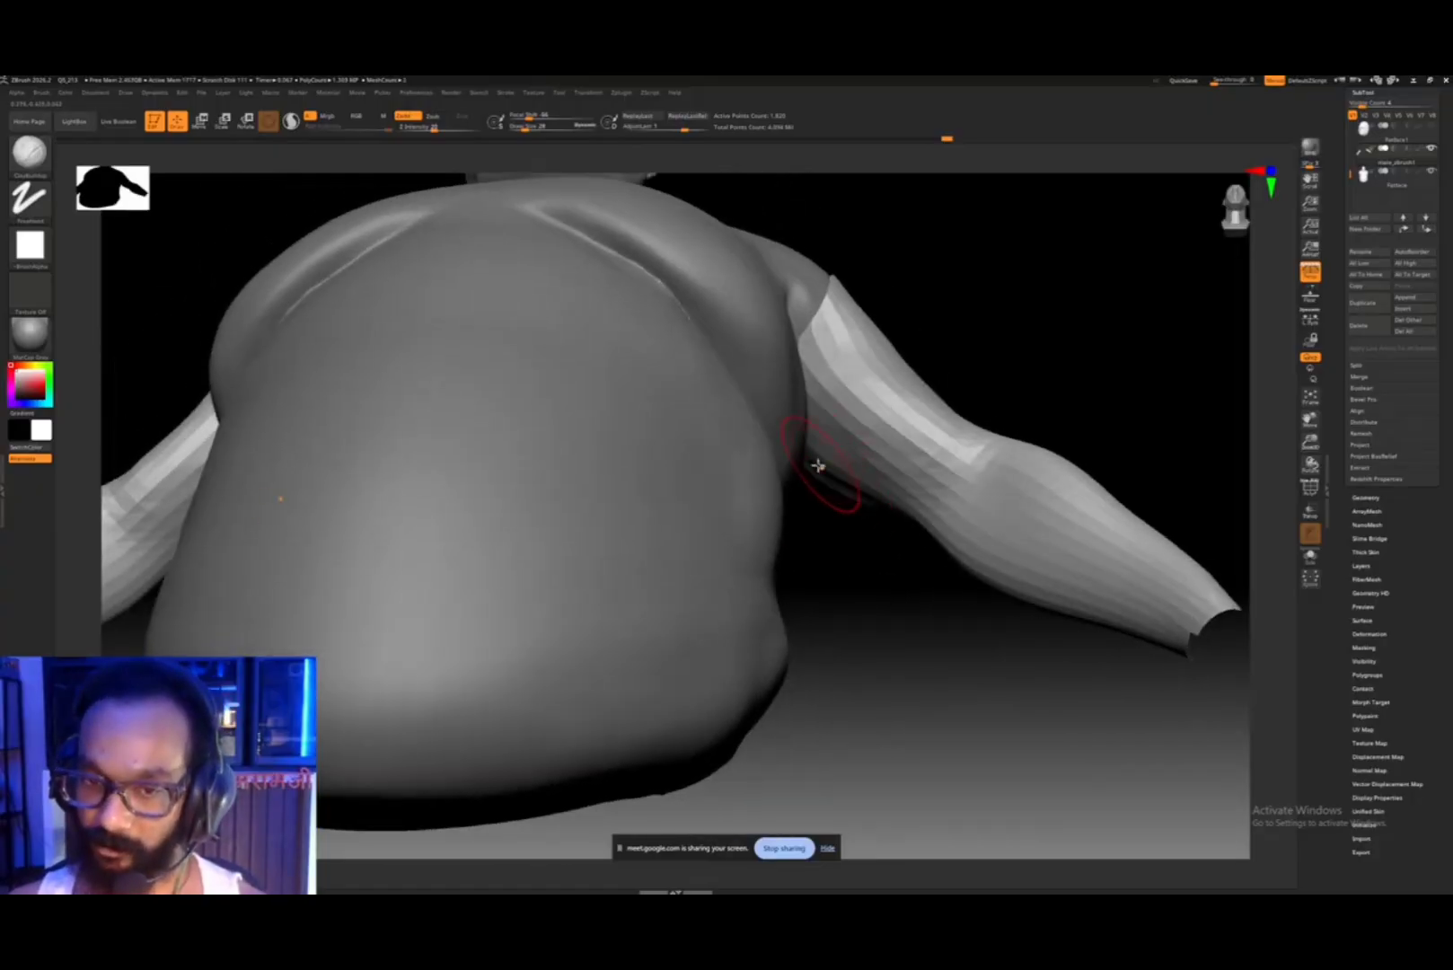
left_click_drag(814, 464, 821, 474)
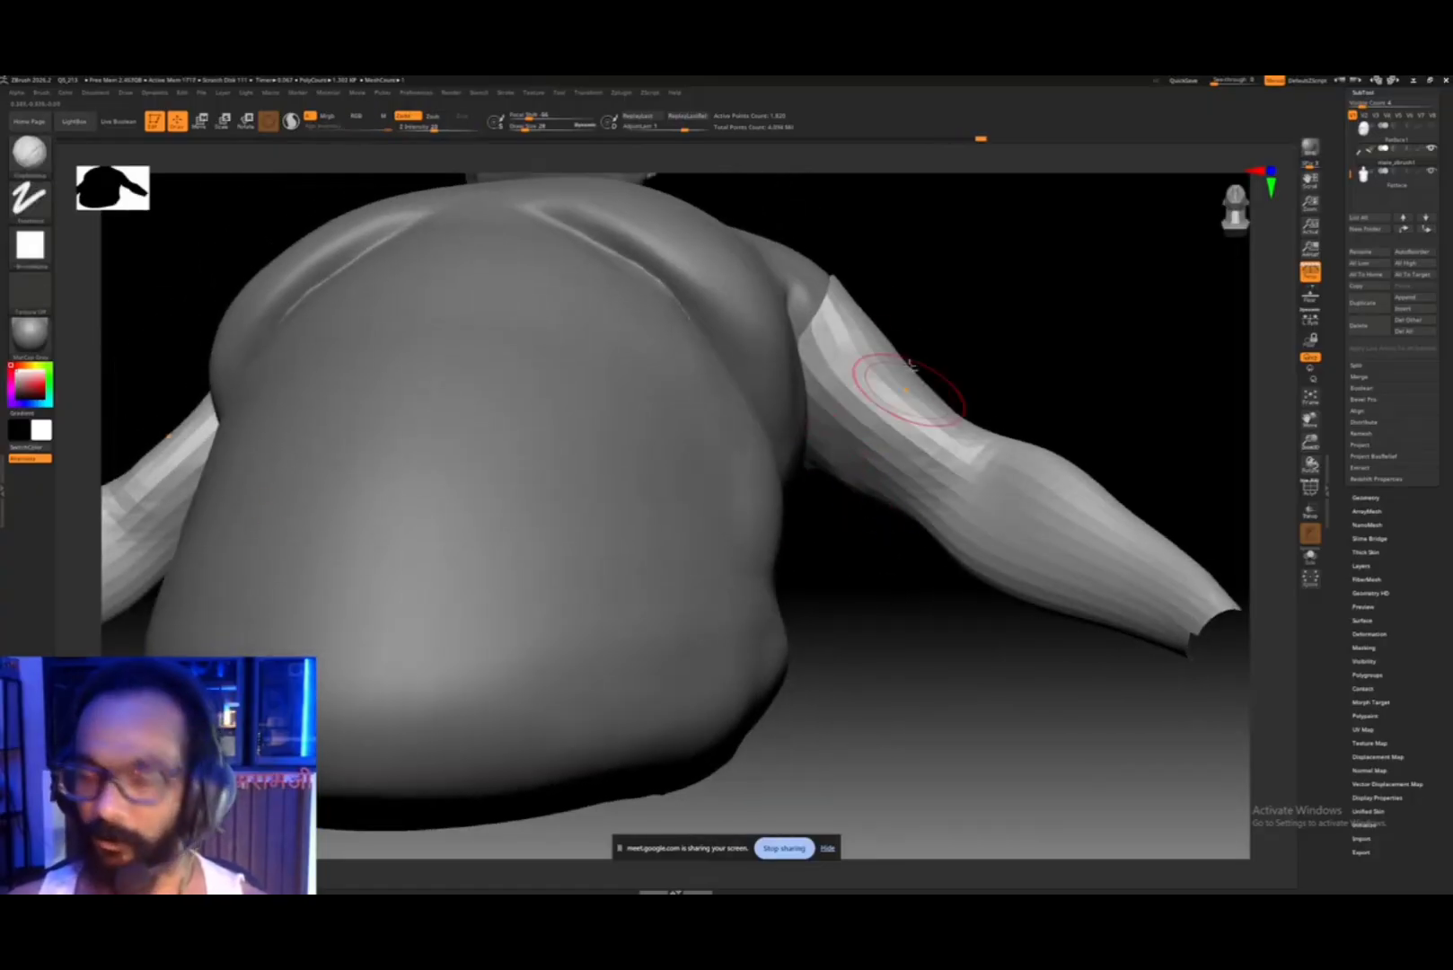
left_click_drag(906, 389, 918, 393)
right_click_drag(918, 393, 884, 301)
left_click_drag(865, 494, 885, 503, "shift")
mouse_move(884, 503)
right_mouse_down()
mouse_move(883, 551)
mouse_move(871, 532)
right_mouse_up()
right_click_drag(859, 449, 833, 410)
left_click_drag(829, 438, 852, 431, "shift")
right_click_drag(887, 370, 895, 390)
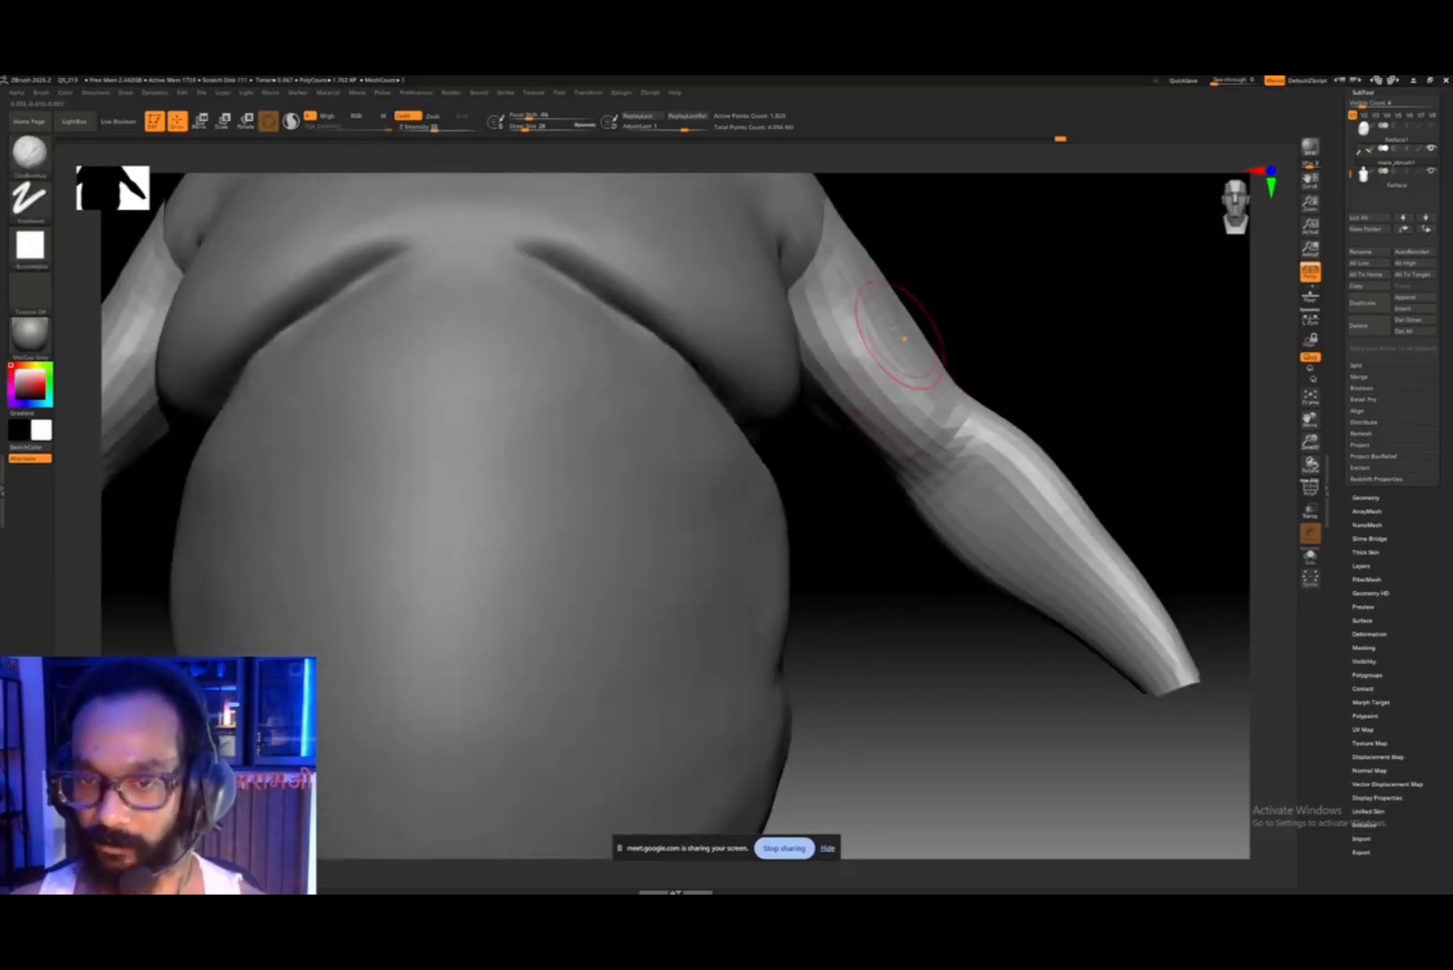
- Build up the front of the upper arm, elbow crease and outer upper forearm with ClayBuildup strokes
mouse_move(891, 330)
left_mouse_down()
mouse_move(945, 392)
mouse_move(885, 375)
mouse_move(921, 463)
left_mouse_up()
mouse_move(994, 403)
right_mouse_down("alt")
mouse_move(932, 377)
mouse_move(970, 412)
right_mouse_up("alt")
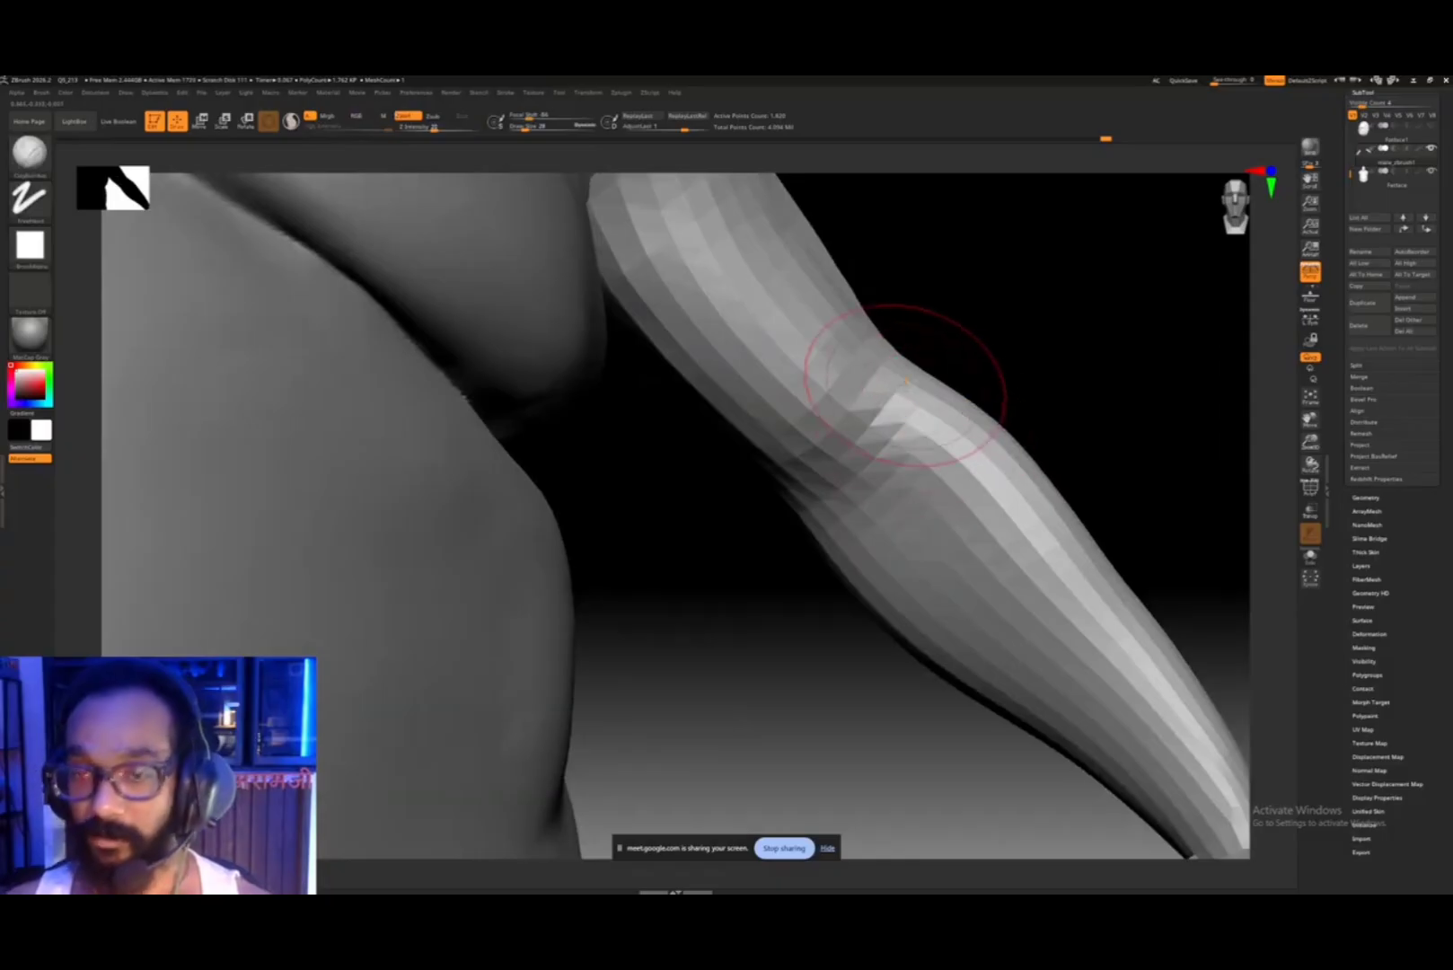
mouse_move(904, 386)
left_mouse_down()
mouse_move(930, 476)
mouse_move(936, 449)
left_mouse_up()
right_click_drag(936, 449, 925, 409, "alt")
left_click_drag(948, 421, 982, 528)
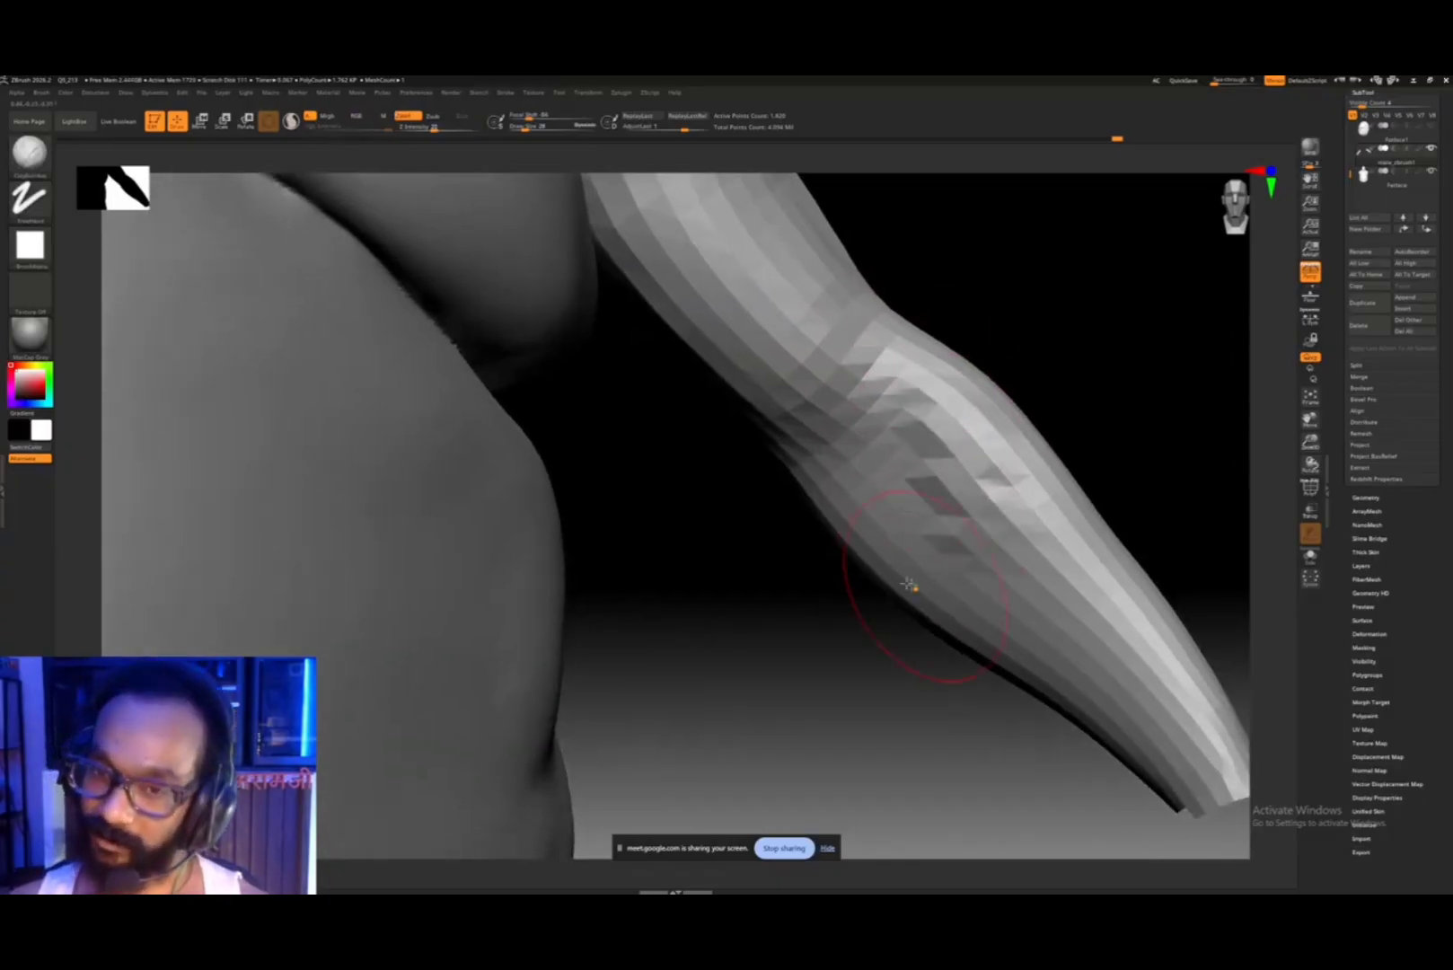
- Set the arm mesh to subdivision level 2 and add clay to the outer forearm muscle below the elbow
left_click(1370, 496)
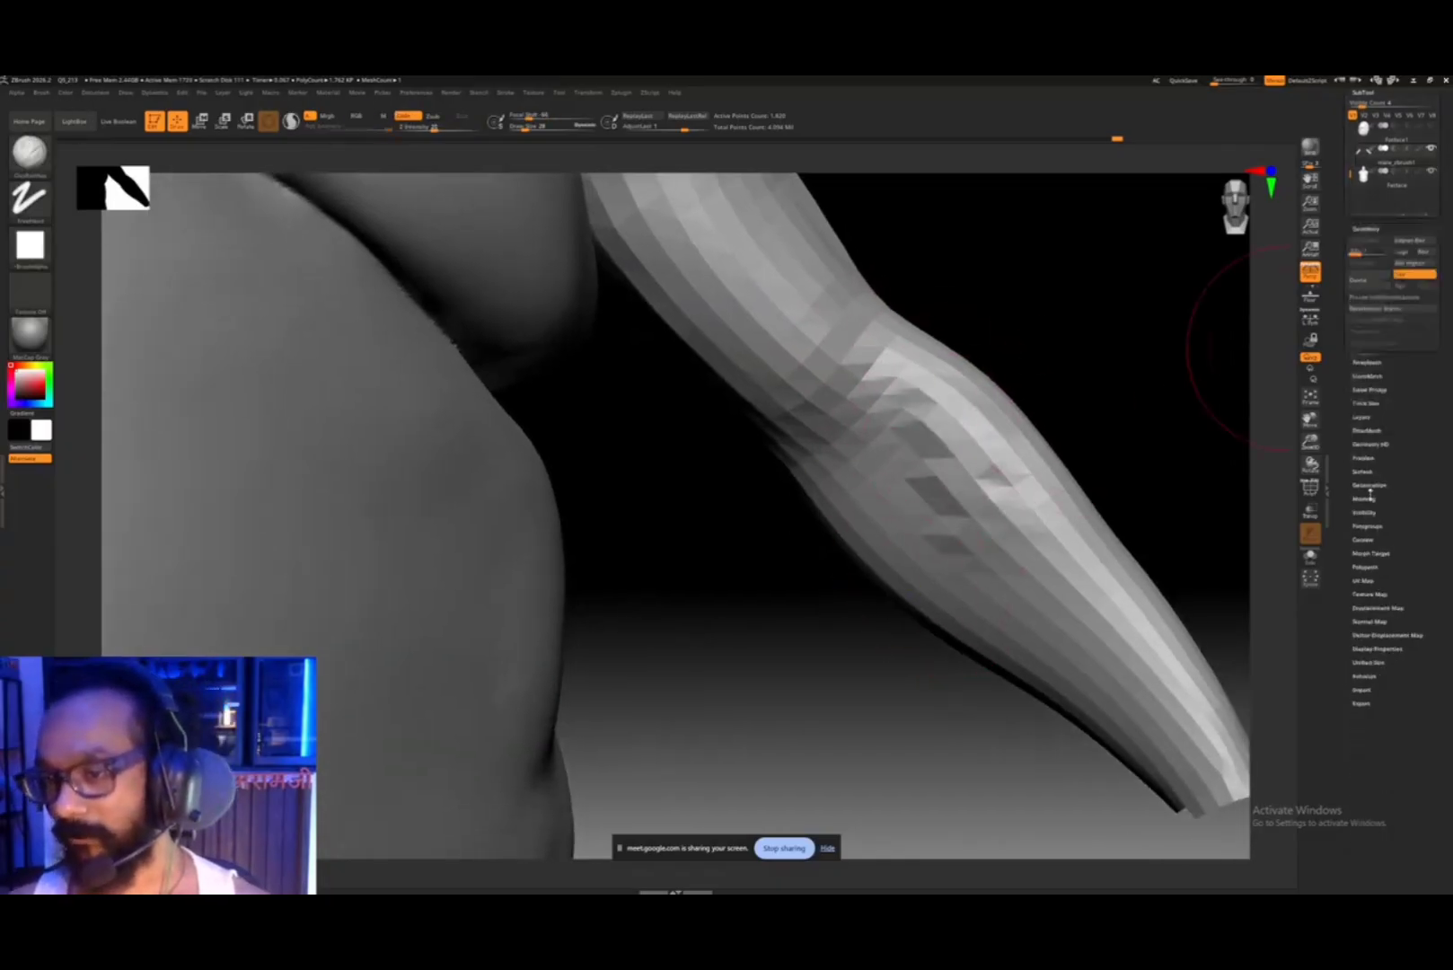
left_click_drag(1357, 131, 1370, 131)
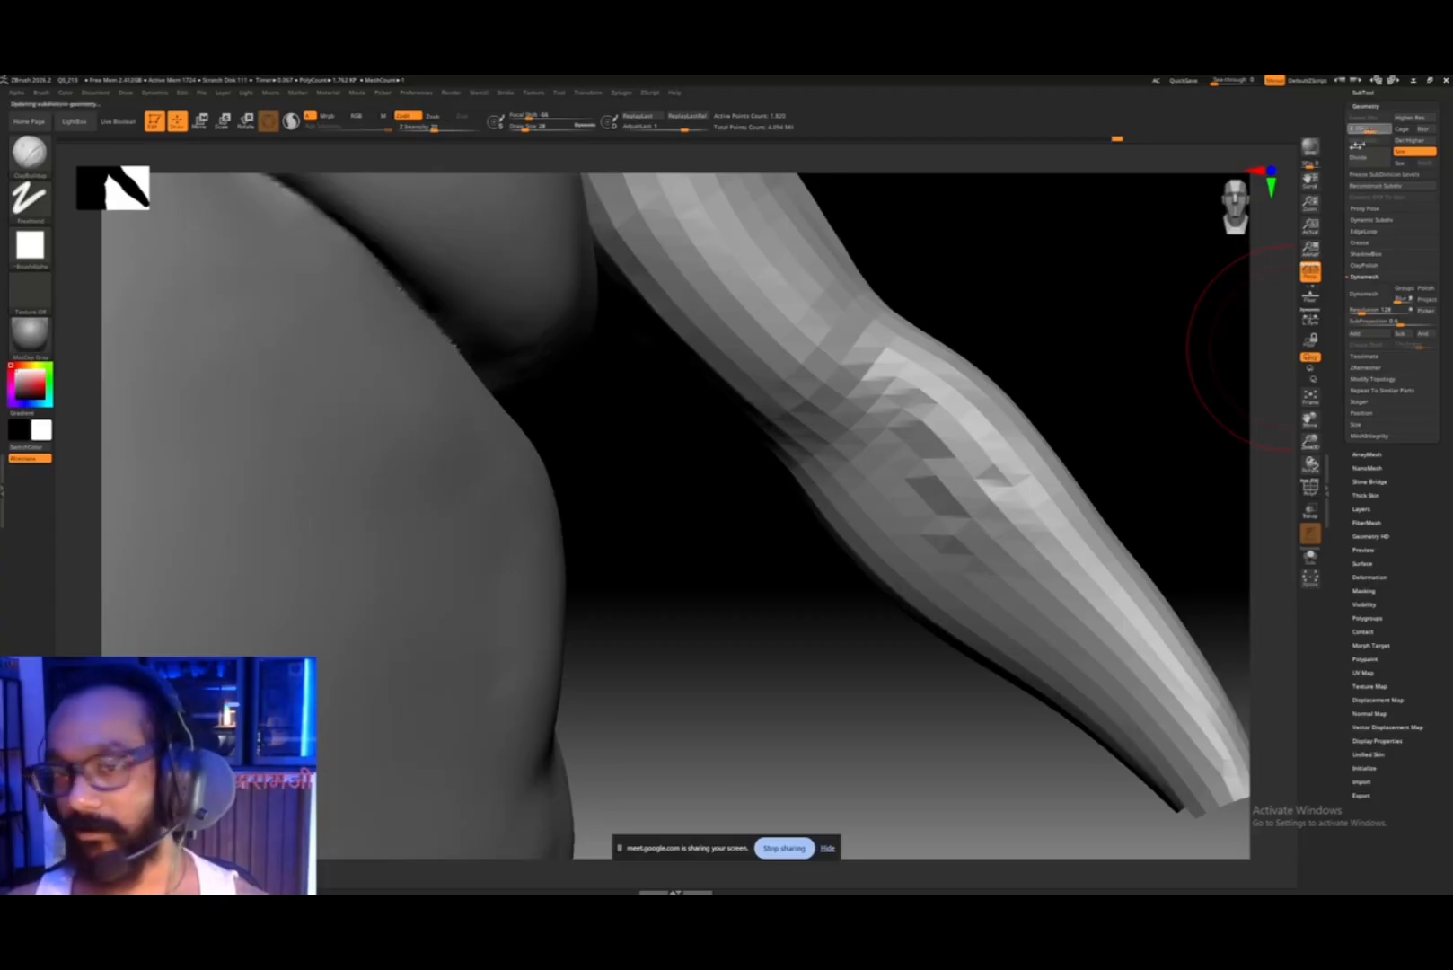
mouse_move(944, 503)
right_mouse_down("ctrl")
mouse_move(932, 440)
mouse_move(911, 506)
right_mouse_up("ctrl")
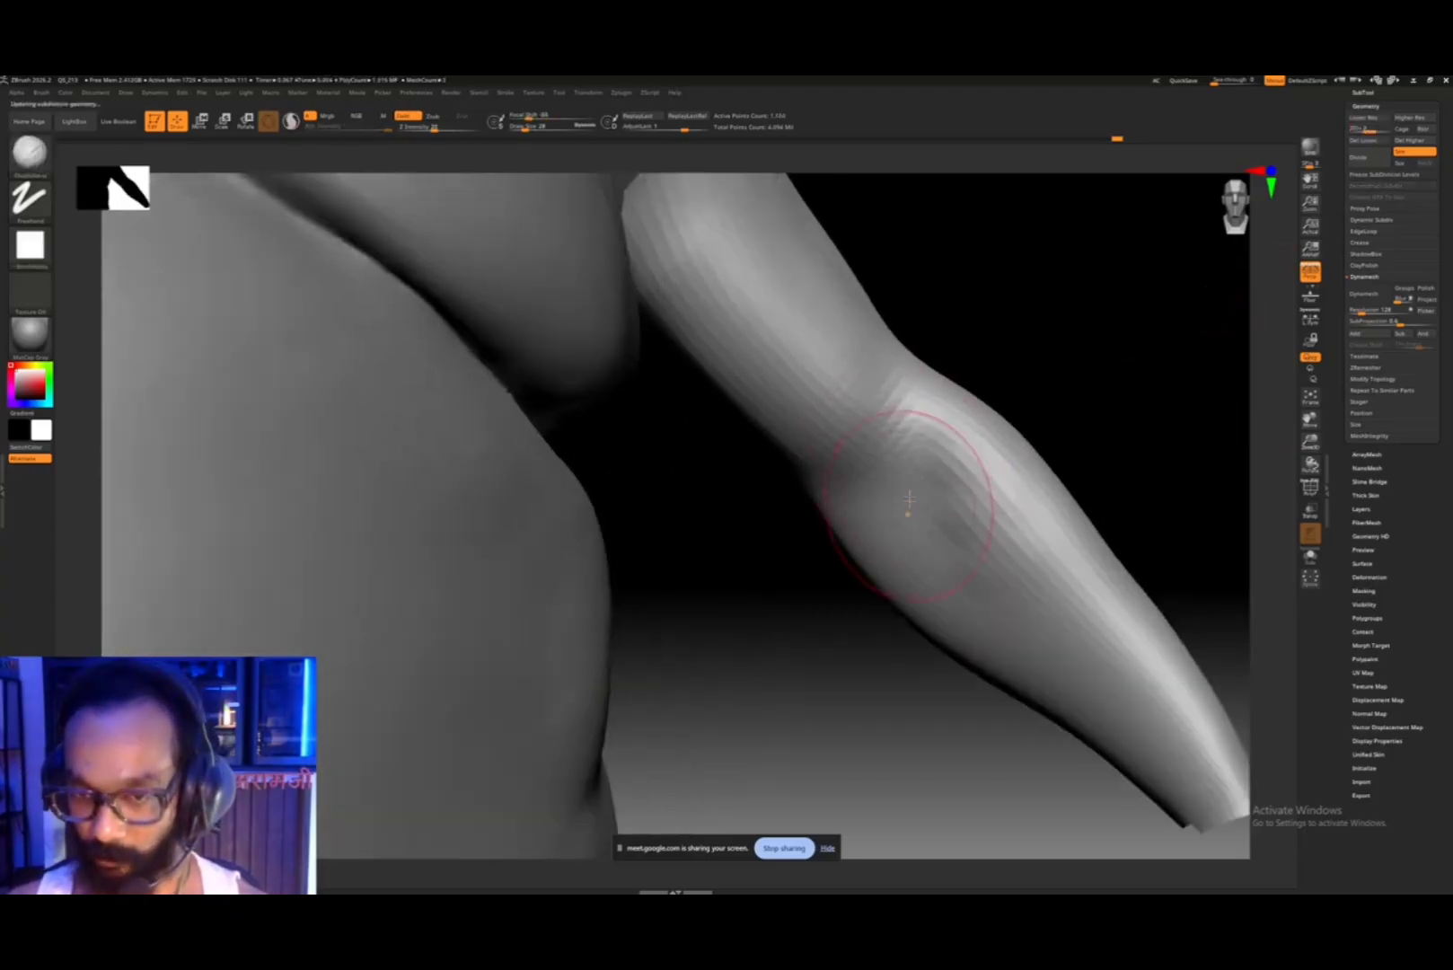
mouse_move(951, 382)
left_mouse_down()
mouse_move(950, 535)
mouse_move(988, 470)
mouse_move(965, 530)
left_mouse_up()
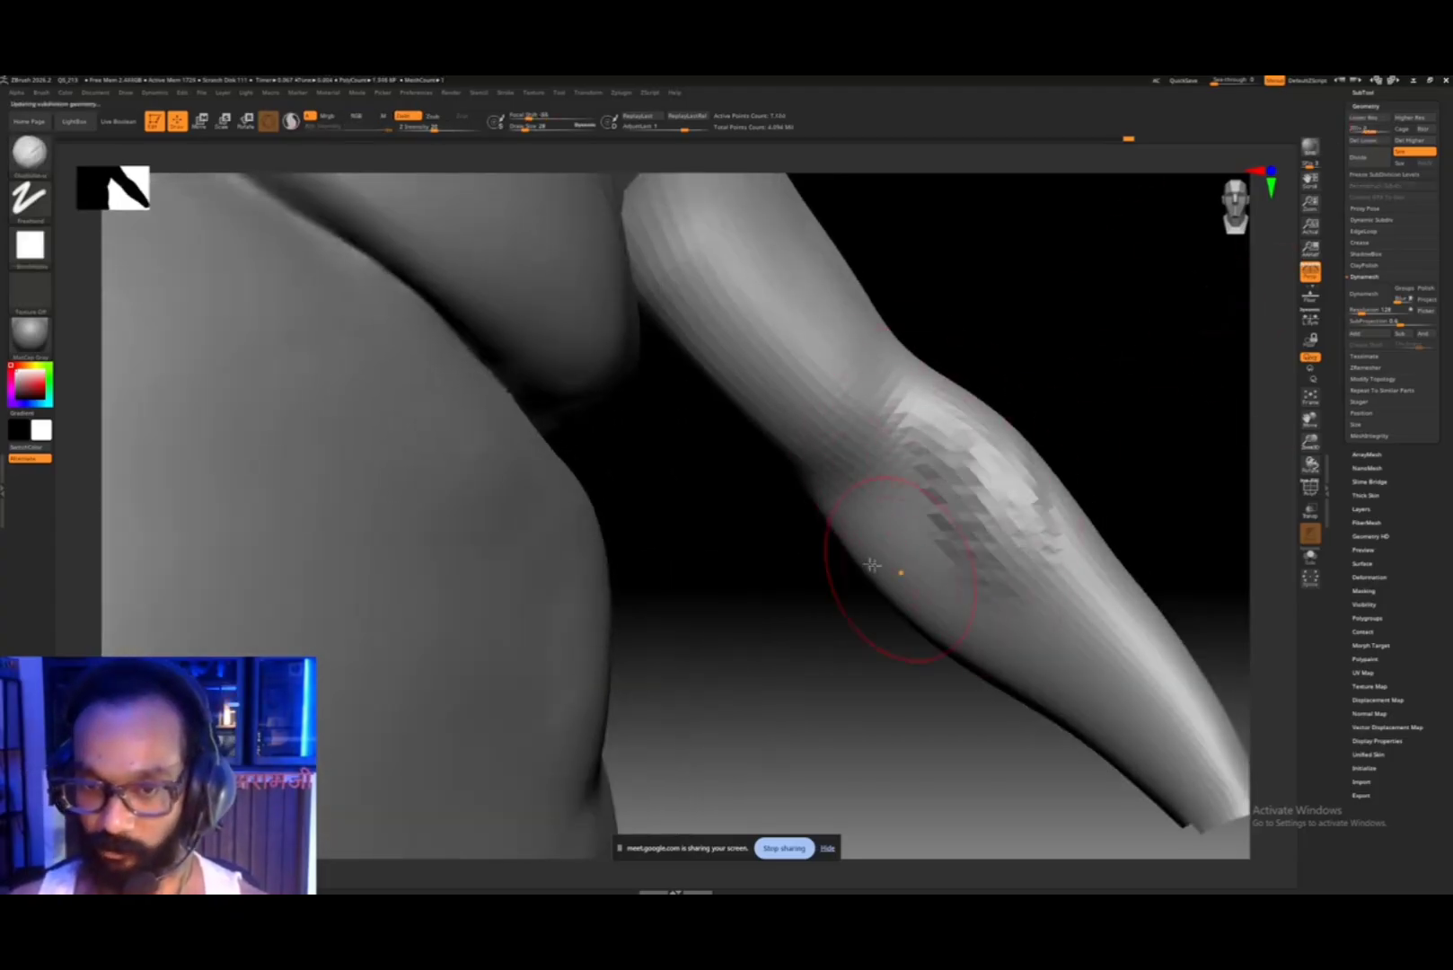
- Isolate the arms in Solo mode and build up the forearm muscles from the inner elbow toward the wrist
mouse_move(851, 521)
right_mouse_down()
mouse_move(877, 489)
mouse_move(992, 516)
right_mouse_up()
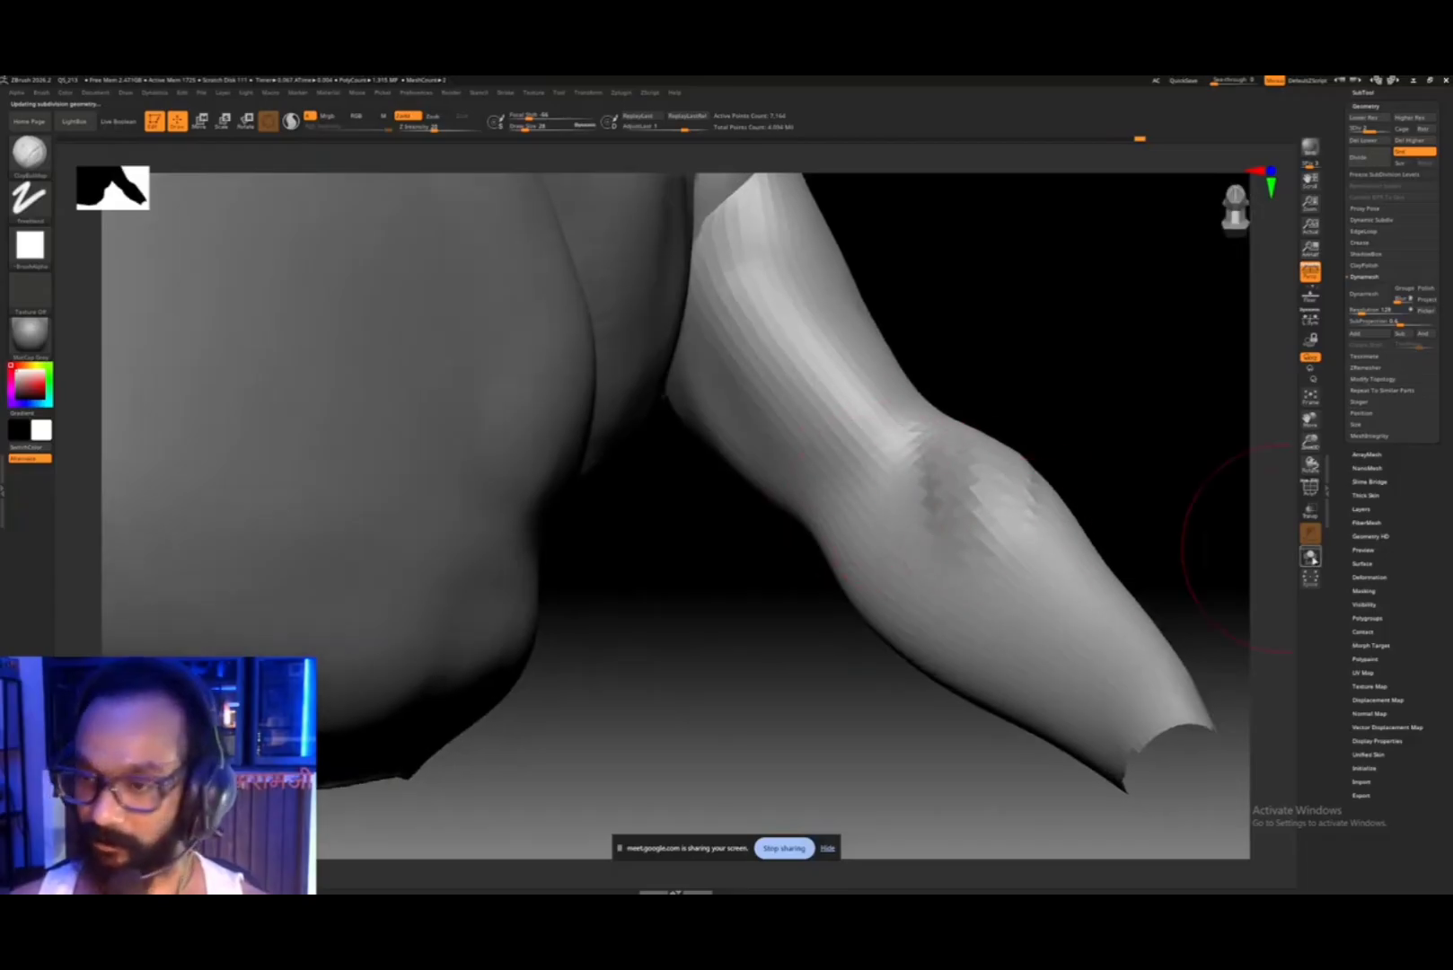
left_click(1310, 556)
right_click_drag(888, 534, 888, 571)
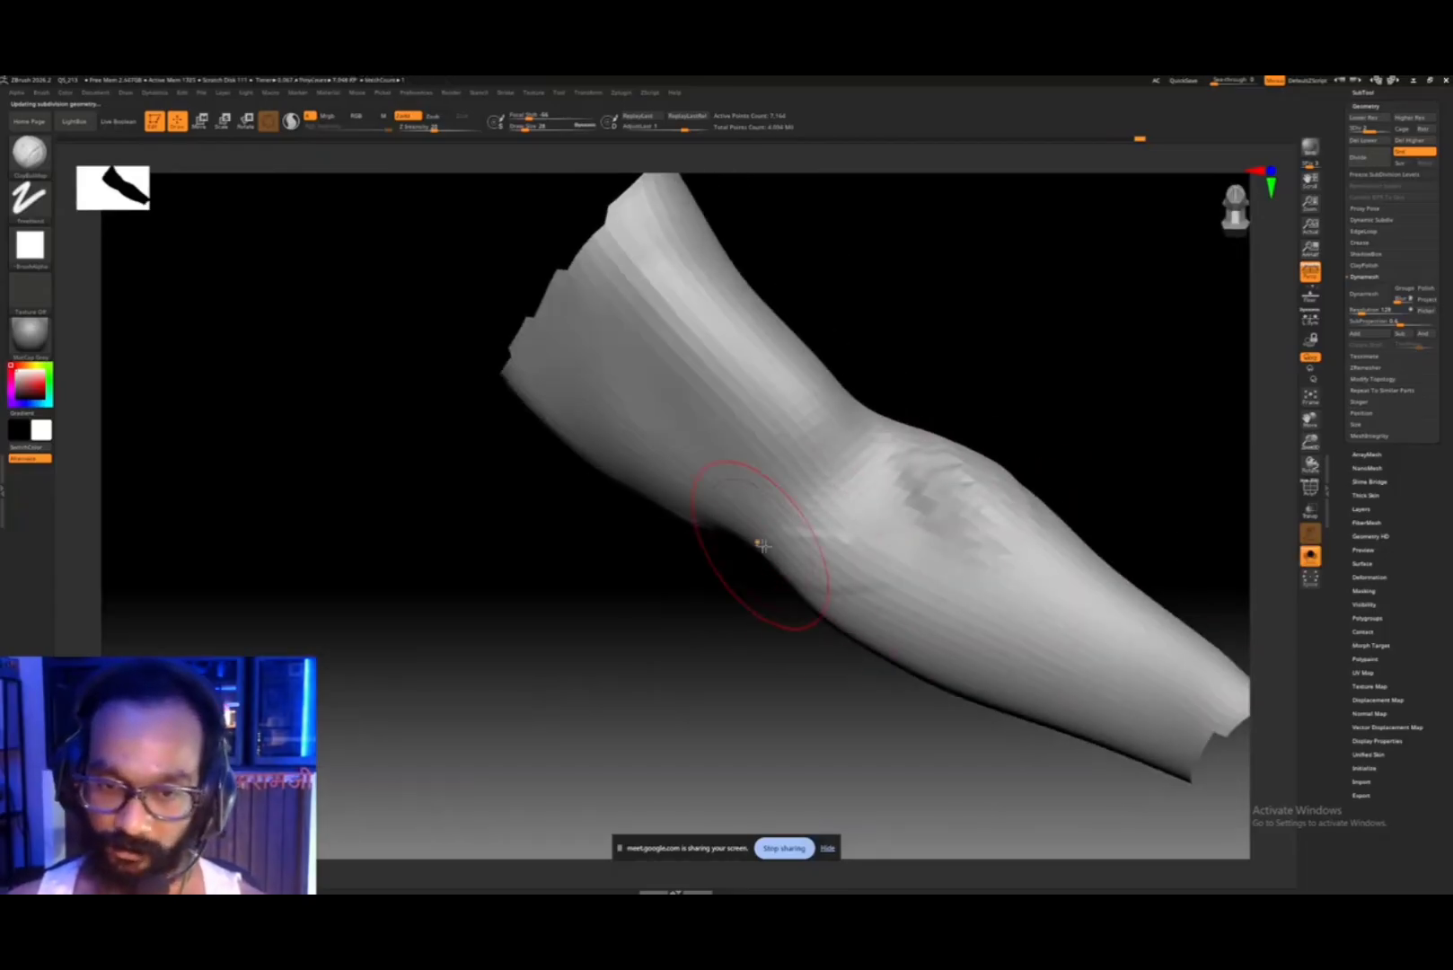
mouse_move(763, 542)
left_mouse_down()
mouse_move(889, 570)
mouse_move(937, 521)
mouse_move(930, 502)
left_mouse_up()
right_click_drag(940, 476, 929, 442)
mouse_move(884, 487)
left_mouse_down()
mouse_move(943, 493)
mouse_move(968, 550)
left_mouse_up()
right_click_drag(970, 503, 934, 454)
mouse_move(907, 454)
left_mouse_down()
mouse_move(1064, 696)
mouse_move(961, 615)
mouse_move(1064, 705)
left_mouse_up()
- Fill out the underside of the forearm with clay and smooth the forearm surface down to the wrist
right_click_drag(988, 539, 916, 552)
mouse_move(755, 594)
left_mouse_down()
mouse_move(830, 598)
mouse_move(867, 638)
left_mouse_up()
mouse_move(790, 557)
left_mouse_down("shift")
mouse_move(867, 636)
mouse_move(916, 557)
mouse_move(1101, 674)
mouse_move(1065, 716)
left_mouse_up("shift")
mouse_move(934, 584)
right_mouse_down("shift")
mouse_move(879, 616)
mouse_move(862, 503)
mouse_move(885, 656)
right_mouse_up("shift")
mouse_move(885, 660)
left_mouse_down("shift")
mouse_move(1008, 700)
mouse_move(1020, 719)
left_mouse_up("shift")
mouse_move(988, 710)
right_mouse_down("ctrl")
mouse_move(898, 619)
mouse_move(954, 493)
mouse_move(989, 600)
right_mouse_up("ctrl")
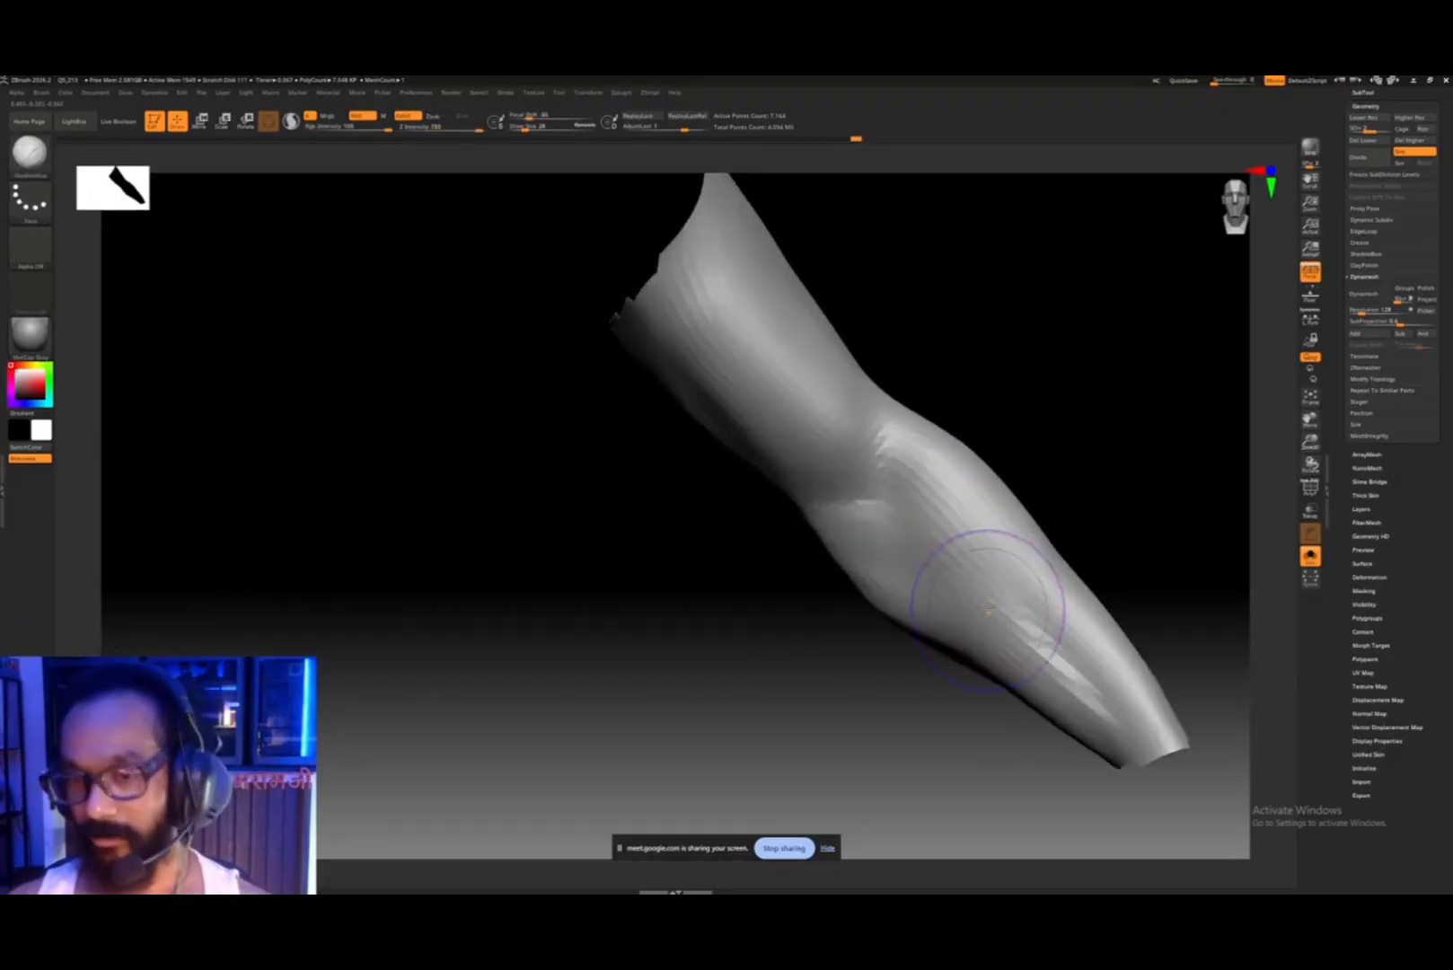
right_click_drag(841, 519, 811, 548)
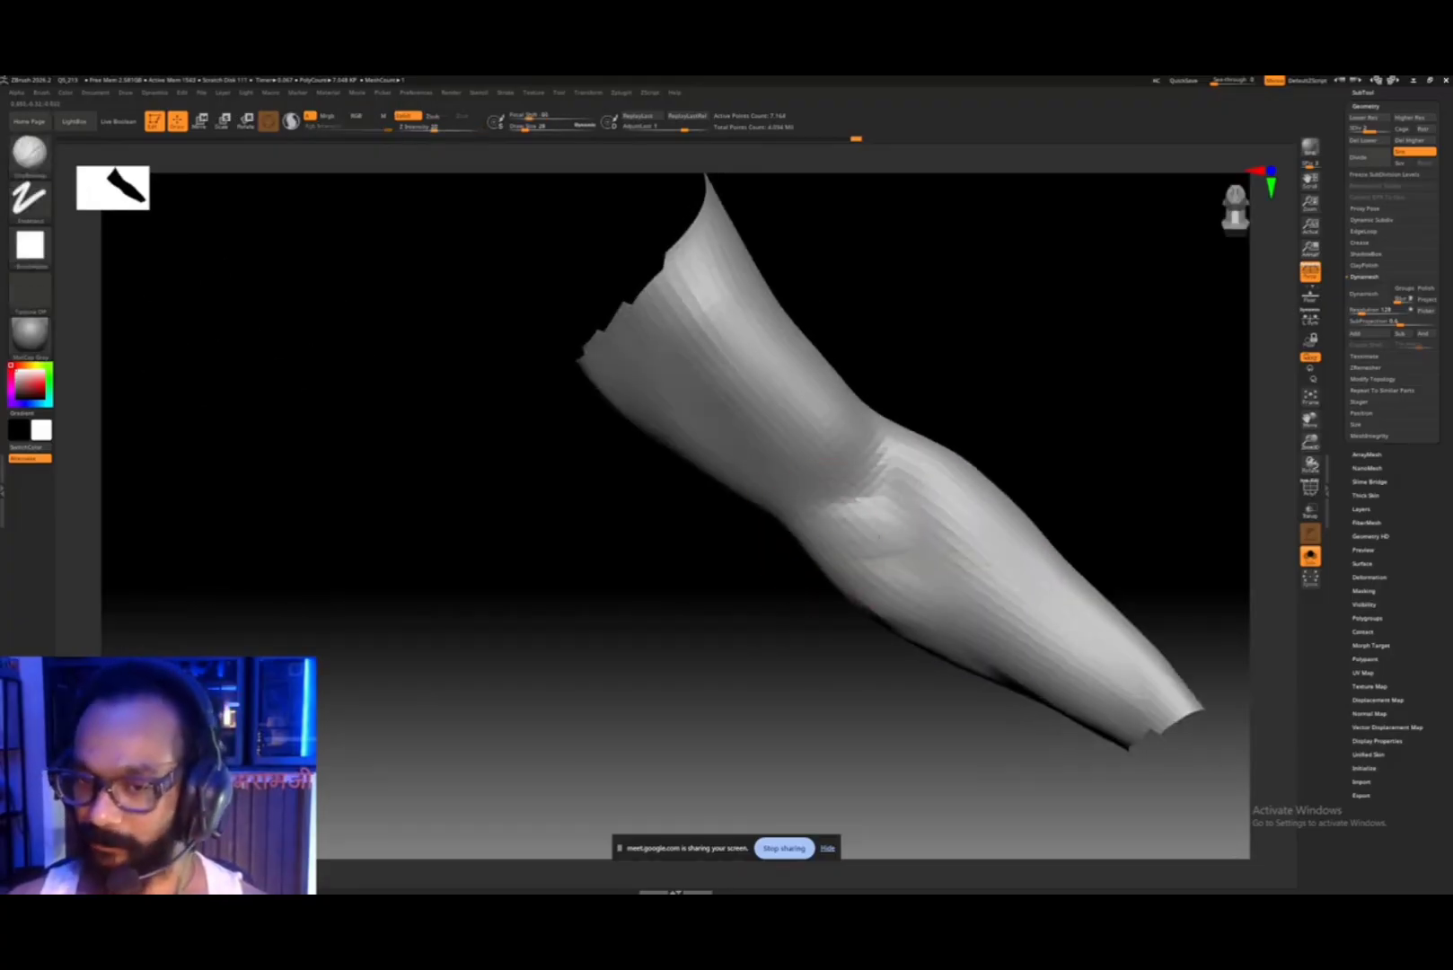
mouse_move(907, 605)
left_mouse_down()
mouse_move(930, 598)
mouse_move(918, 620)
mouse_move(930, 616)
left_mouse_up()
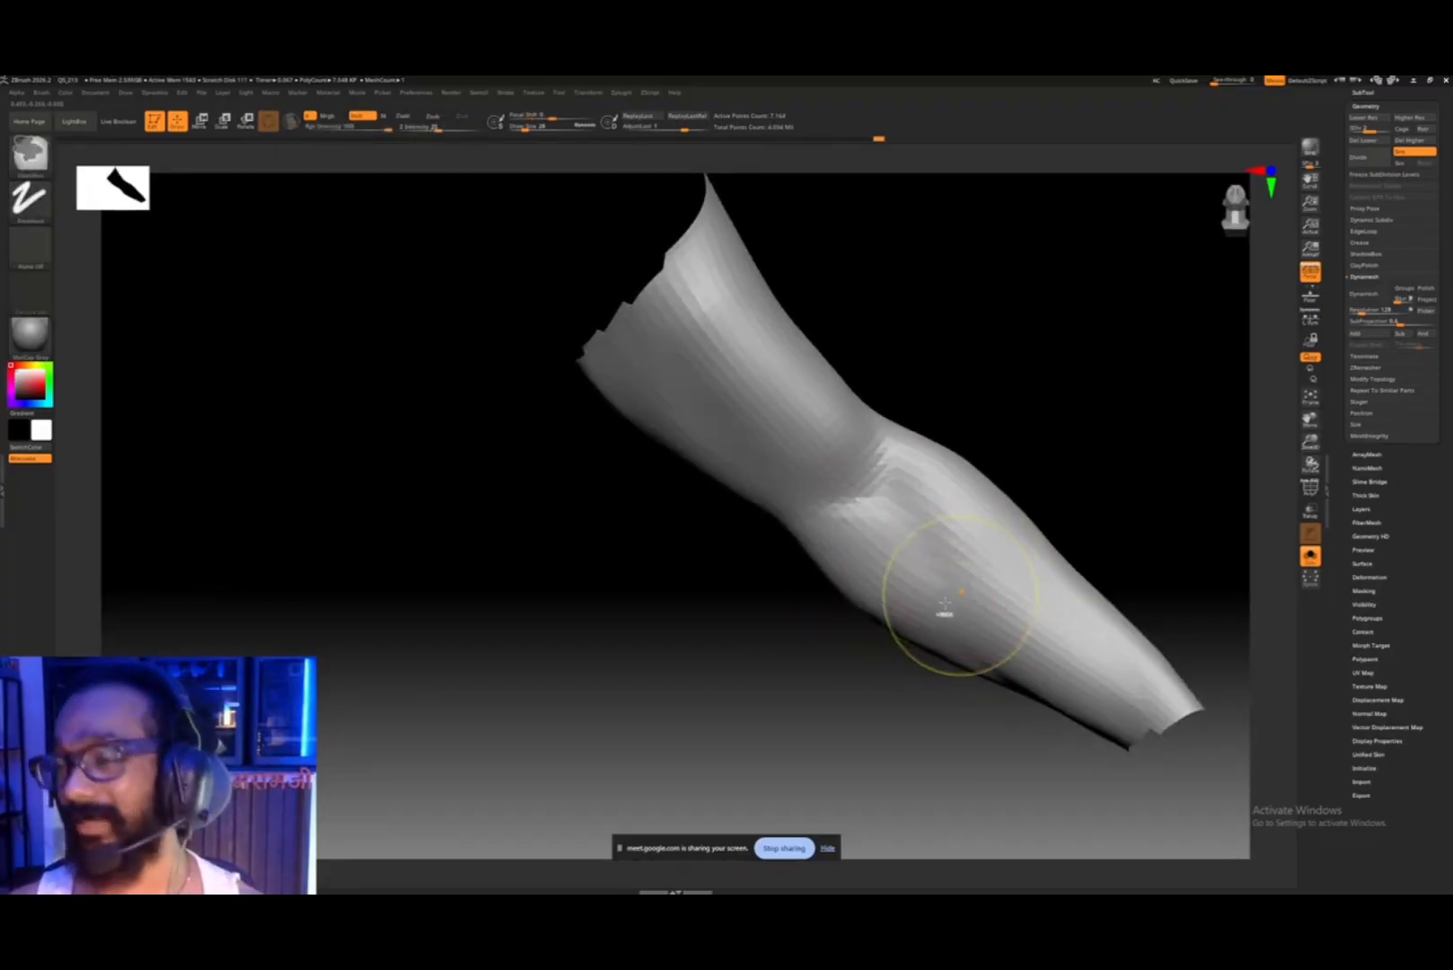
- Build up the triceps forms with clay strokes on the back of the upper arm above the elbow
mouse_move(944, 613)
right_mouse_down("ctrl")
mouse_move(950, 526)
mouse_move(921, 571)
mouse_move(989, 543)
mouse_move(989, 590)
mouse_move(928, 579)
mouse_move(953, 577)
right_mouse_up("ctrl")
mouse_move(953, 577)
right_mouse_down("alt")
mouse_move(837, 536)
mouse_move(911, 571)
right_mouse_up("alt")
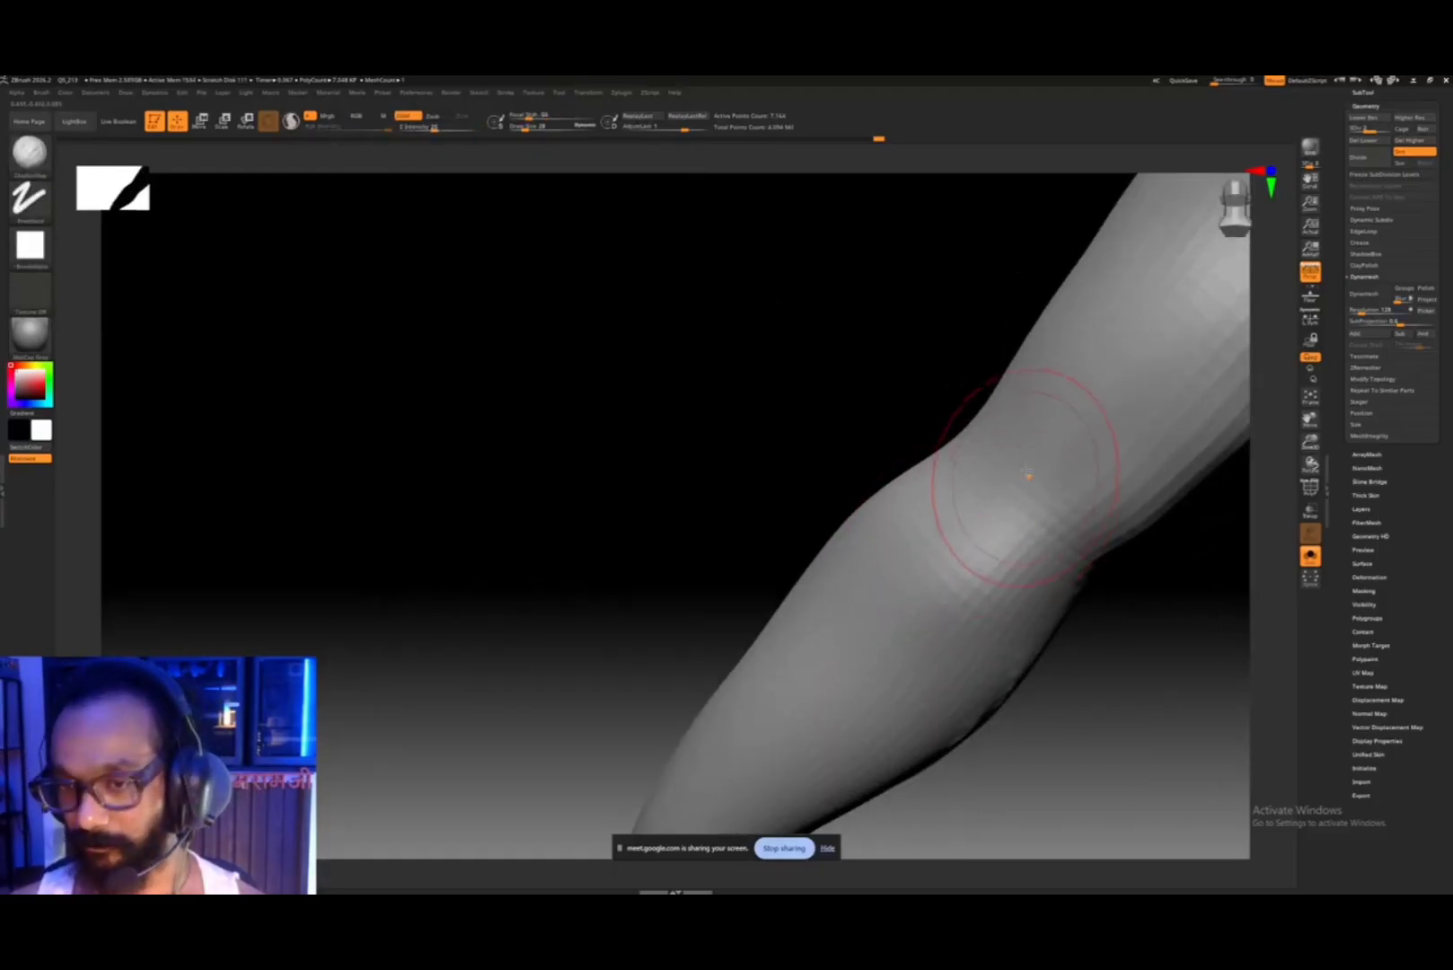
mouse_move(1022, 405)
right_mouse_down("alt")
mouse_move(956, 481)
mouse_move(958, 505)
right_mouse_up("alt")
mouse_move(1006, 421)
left_mouse_down()
mouse_move(936, 505)
mouse_move(1014, 429)
mouse_move(952, 530)
mouse_move(955, 404)
left_mouse_up()
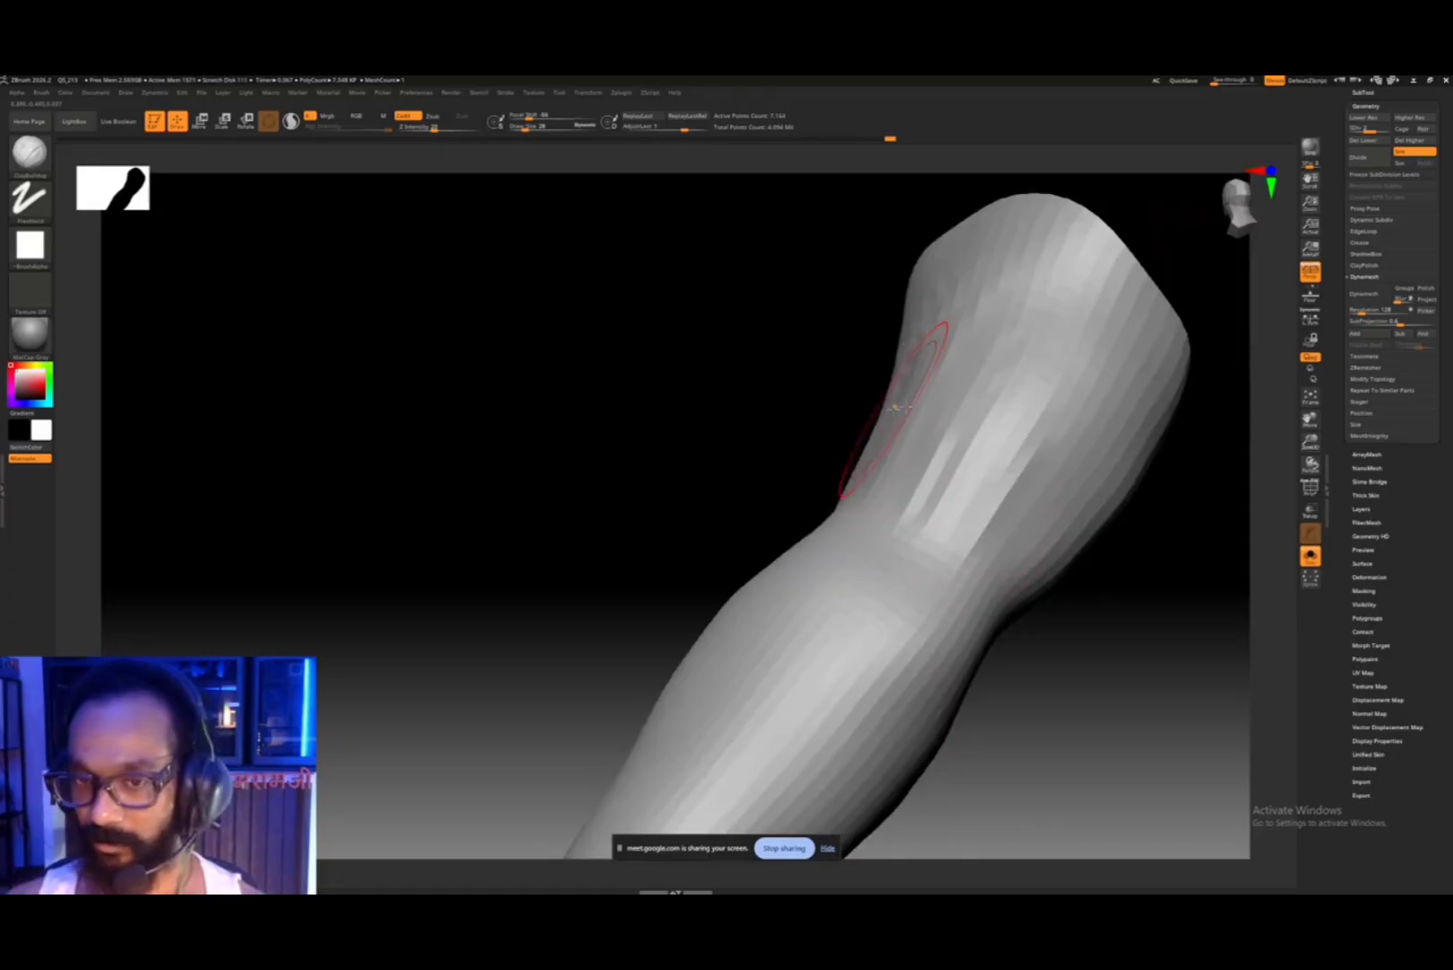
right_click_drag(898, 412, 925, 379)
left_click_drag(924, 379, 876, 391)
left_click_drag(918, 292, 871, 378)
mouse_move(1002, 310)
left_mouse_down()
mouse_move(1047, 400)
mouse_move(1030, 532)
mouse_move(975, 405)
mouse_move(916, 359)
mouse_move(921, 418)
left_mouse_up()
mouse_move(952, 413)
right_mouse_down()
mouse_move(1012, 389)
mouse_move(1004, 359)
mouse_move(996, 519)
mouse_move(953, 533)
mouse_move(951, 551)
right_mouse_up()
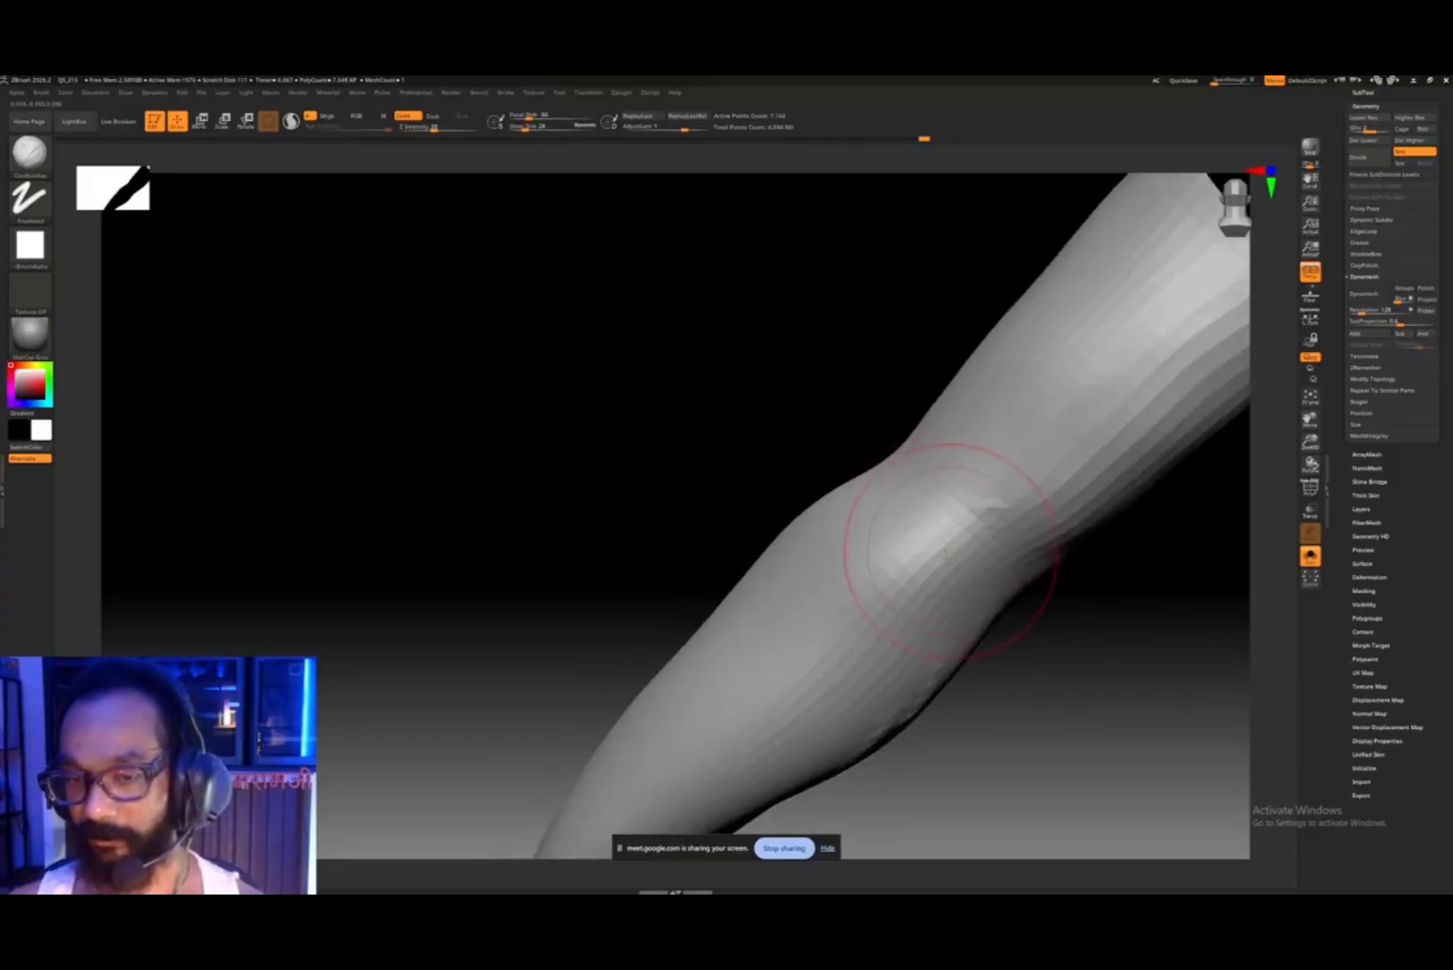
- Block in the bony elbow bump at the back of the arm with ClayBuildup strokes
mouse_move(940, 546)
left_mouse_down()
mouse_move(931, 578)
mouse_move(943, 545)
mouse_move(950, 582)
mouse_move(993, 487)
left_mouse_up()
mouse_move(959, 573)
right_mouse_down("ctrl")
mouse_move(957, 462)
mouse_move(977, 543)
right_mouse_up("ctrl")
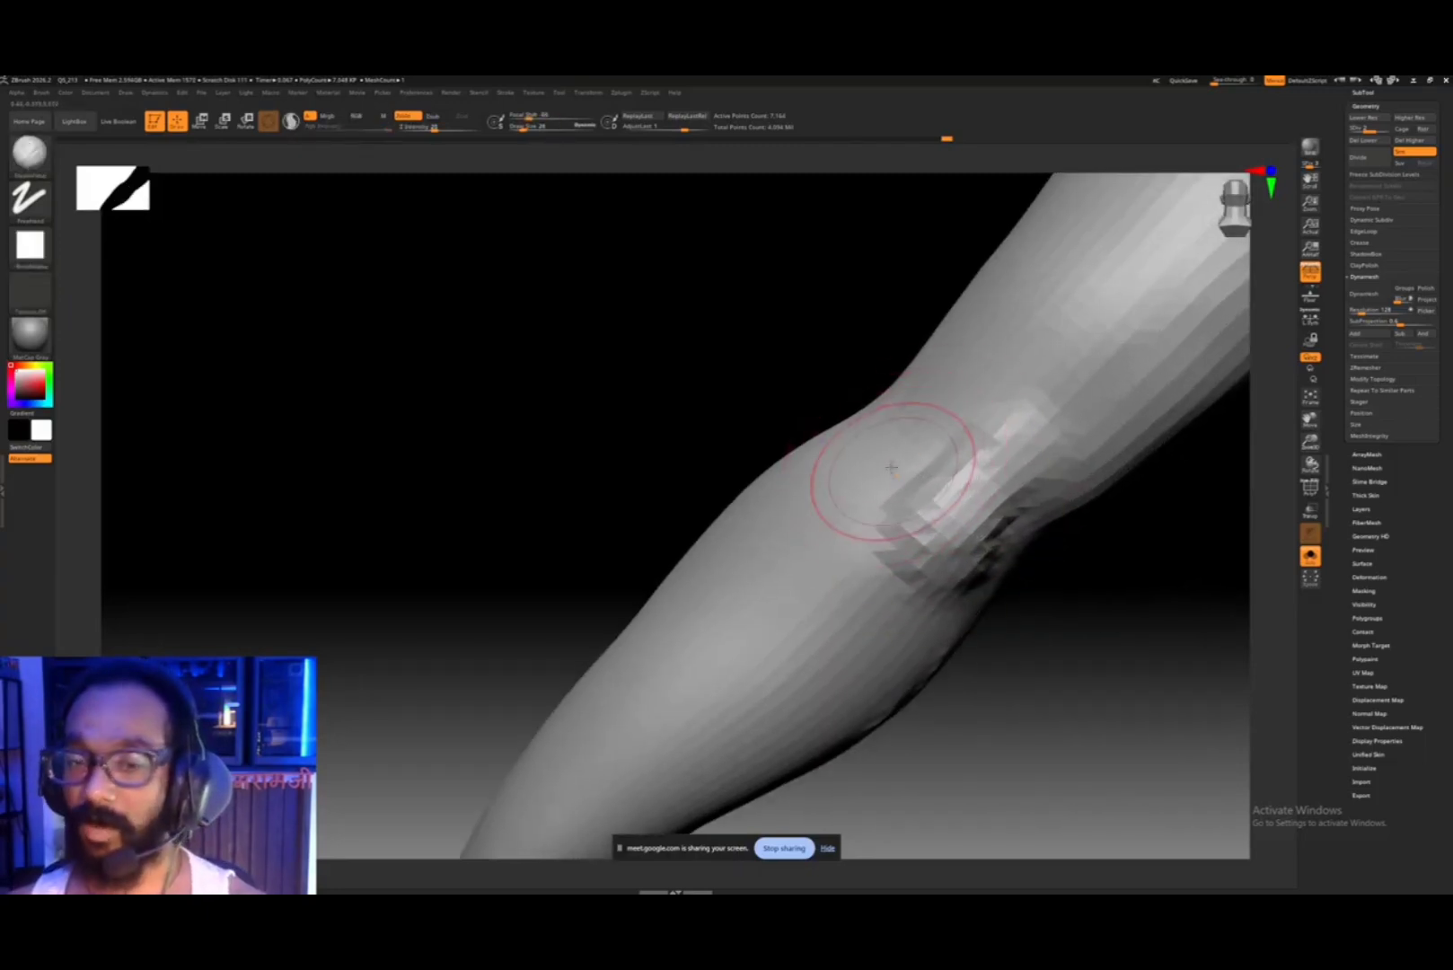
mouse_move(902, 523)
right_mouse_down("ctrl")
mouse_move(886, 478)
mouse_move(898, 546)
mouse_move(896, 518)
right_mouse_up("ctrl")
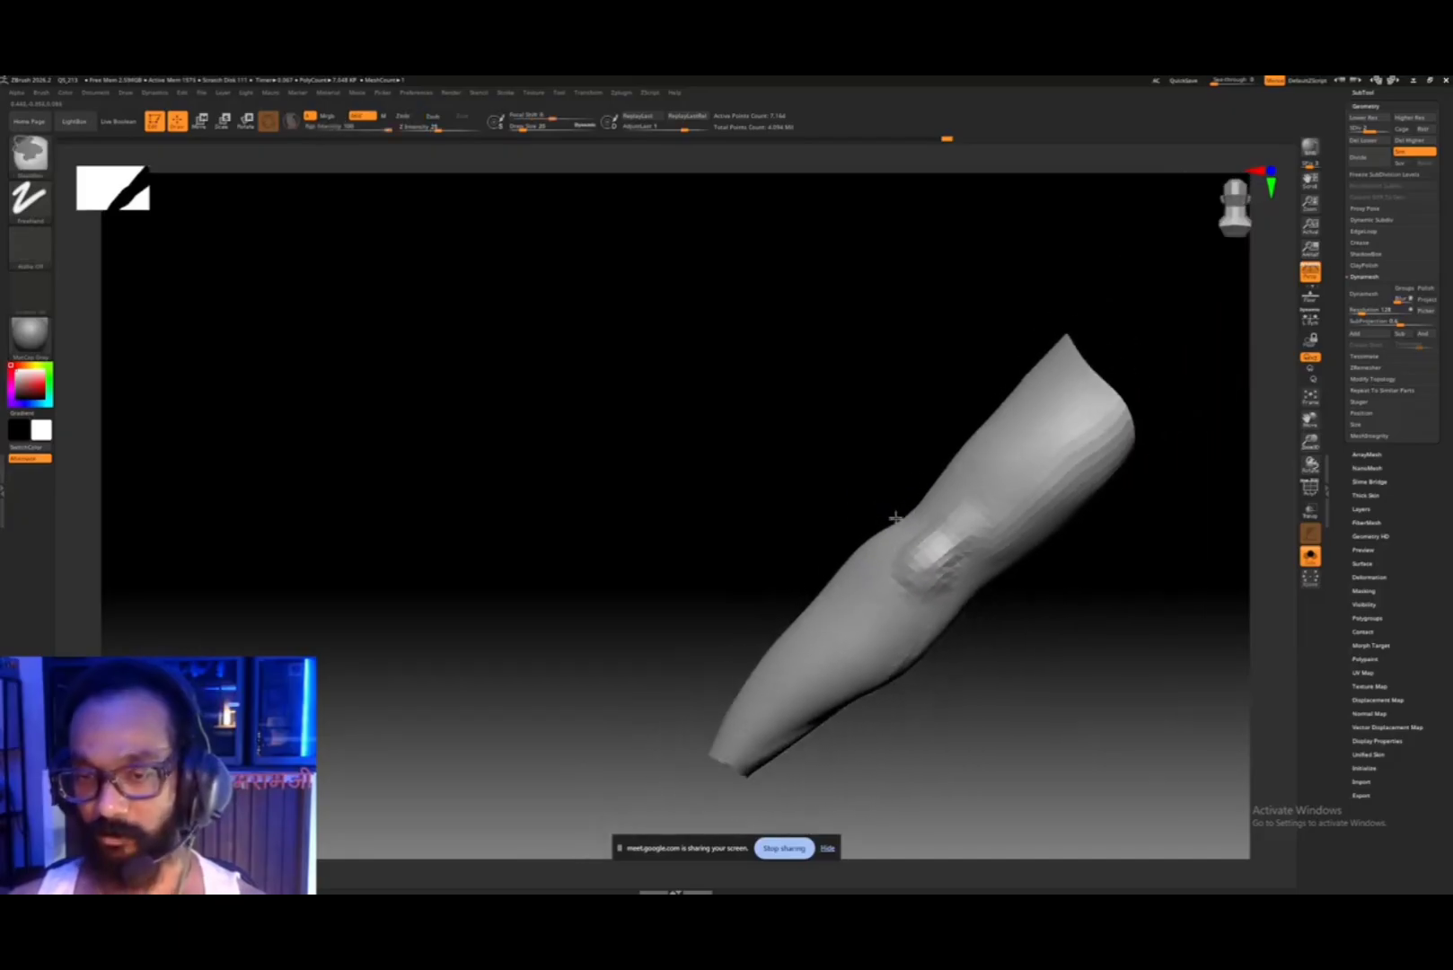
- Switch to Snipping Tool and capture a new snip of the isolated arm seen from behind
key("space")
key("super")
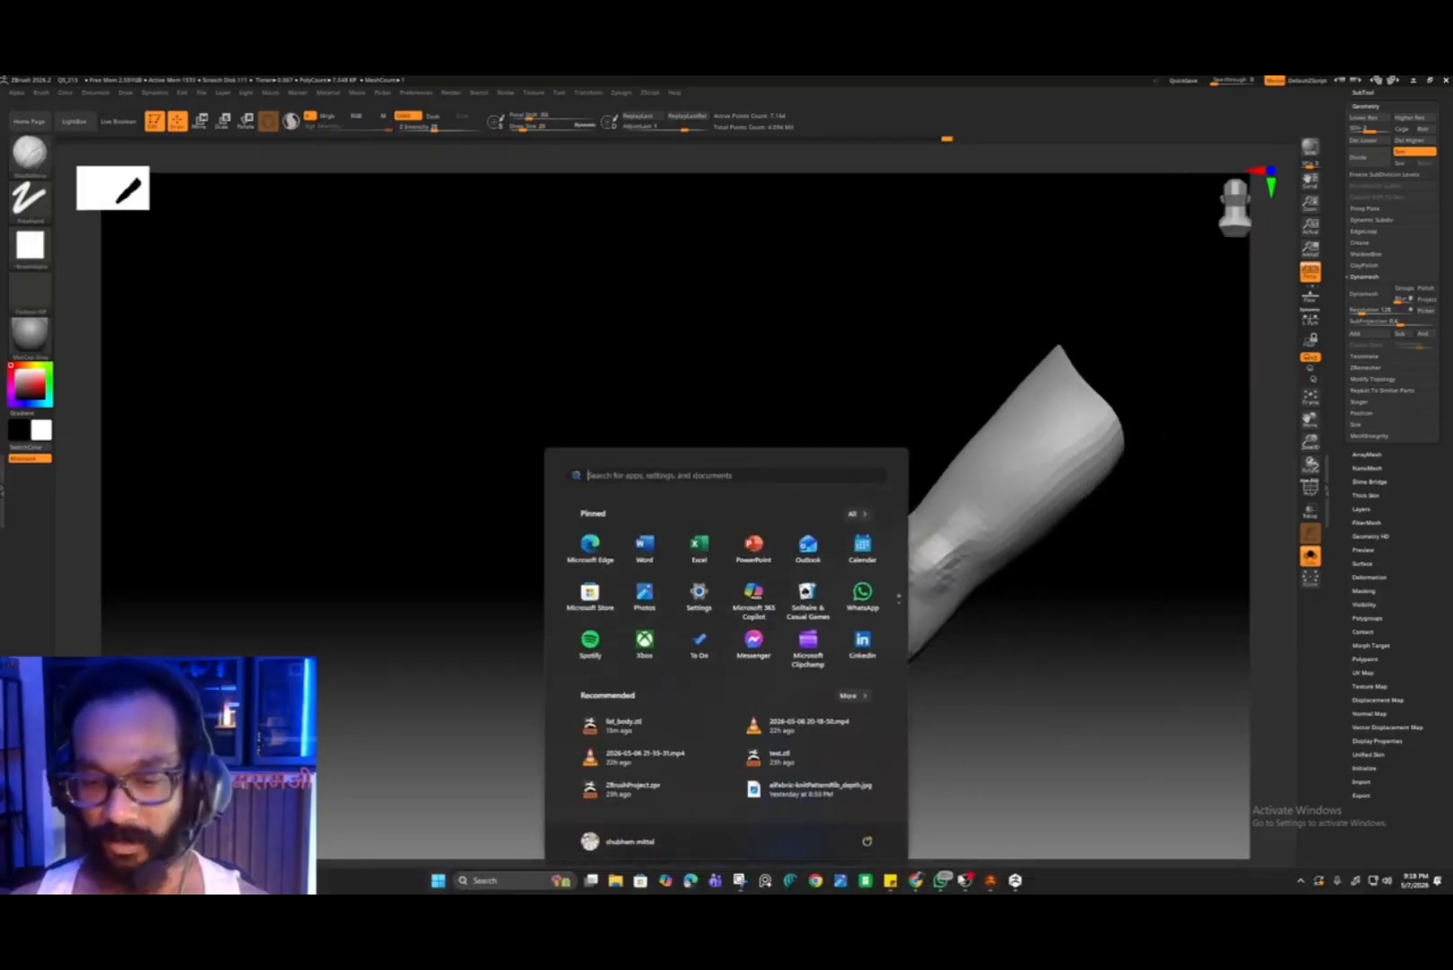
left_click(739, 880)
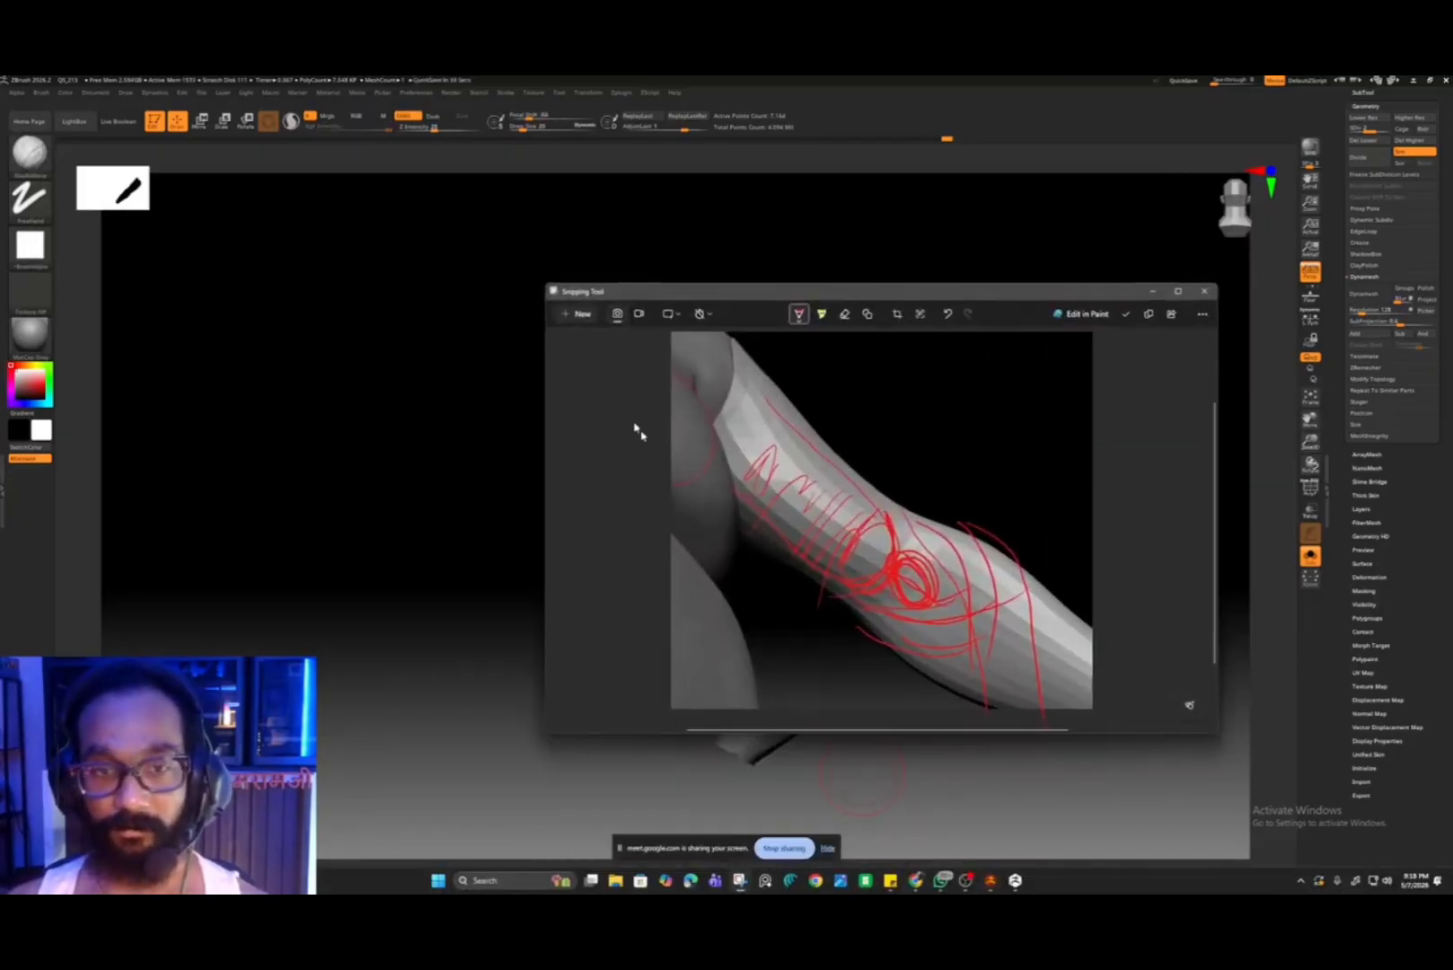
left_click(583, 316)
left_click_drag(665, 310, 1155, 733)
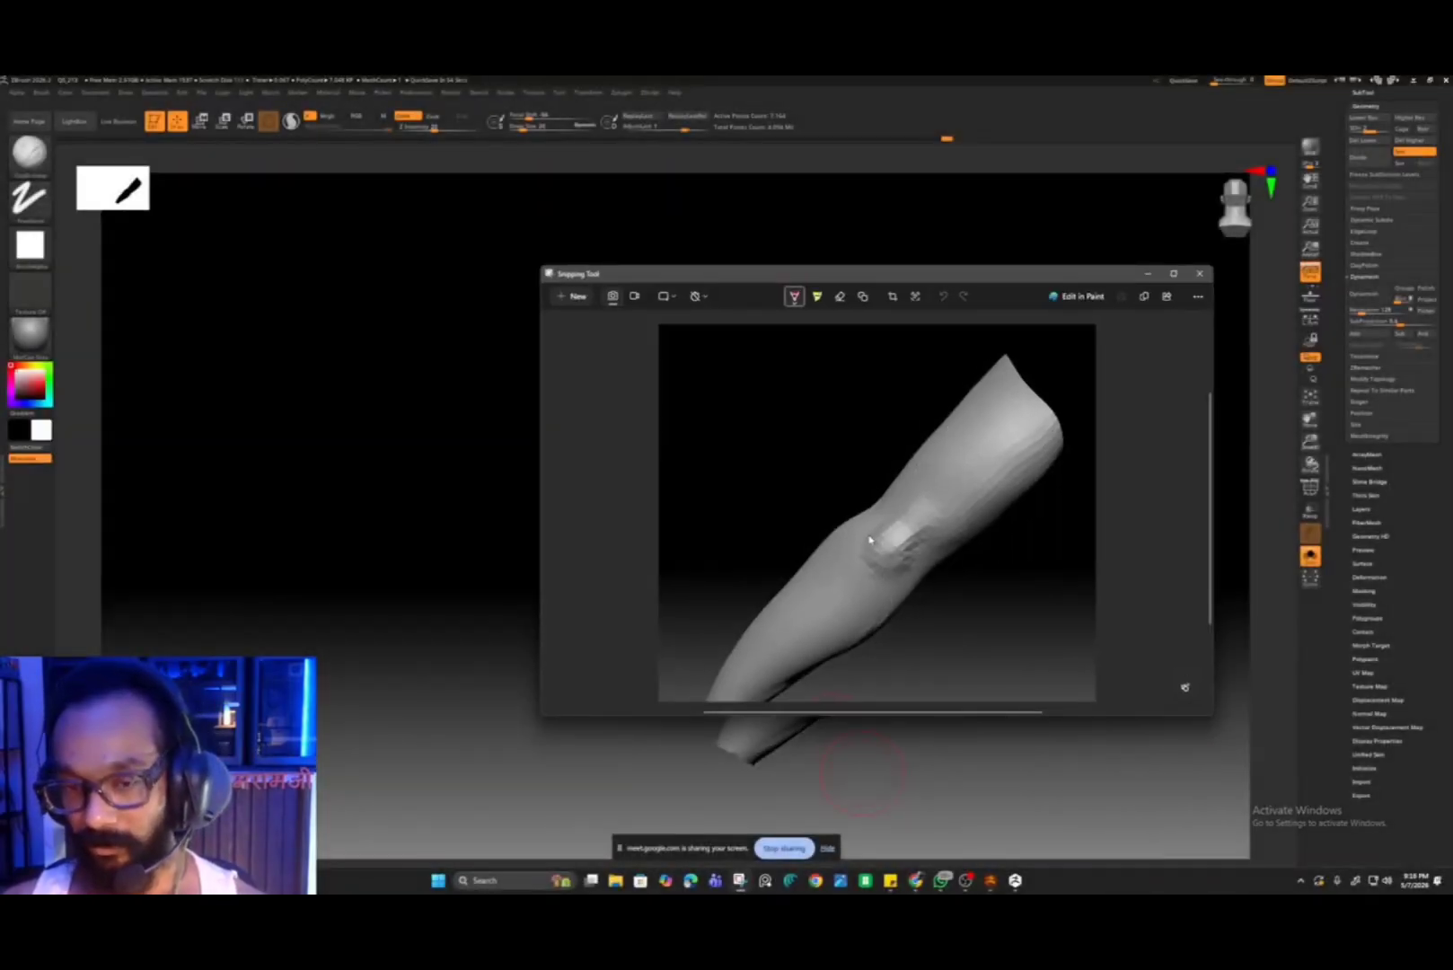
- Outline the elbow bone on the snip, mark the forearm muscle lines toward the wrist, and minimize Snipping Tool
mouse_move(870, 539)
left_mouse_down()
mouse_move(899, 516)
mouse_move(920, 544)
mouse_move(880, 580)
left_mouse_up()
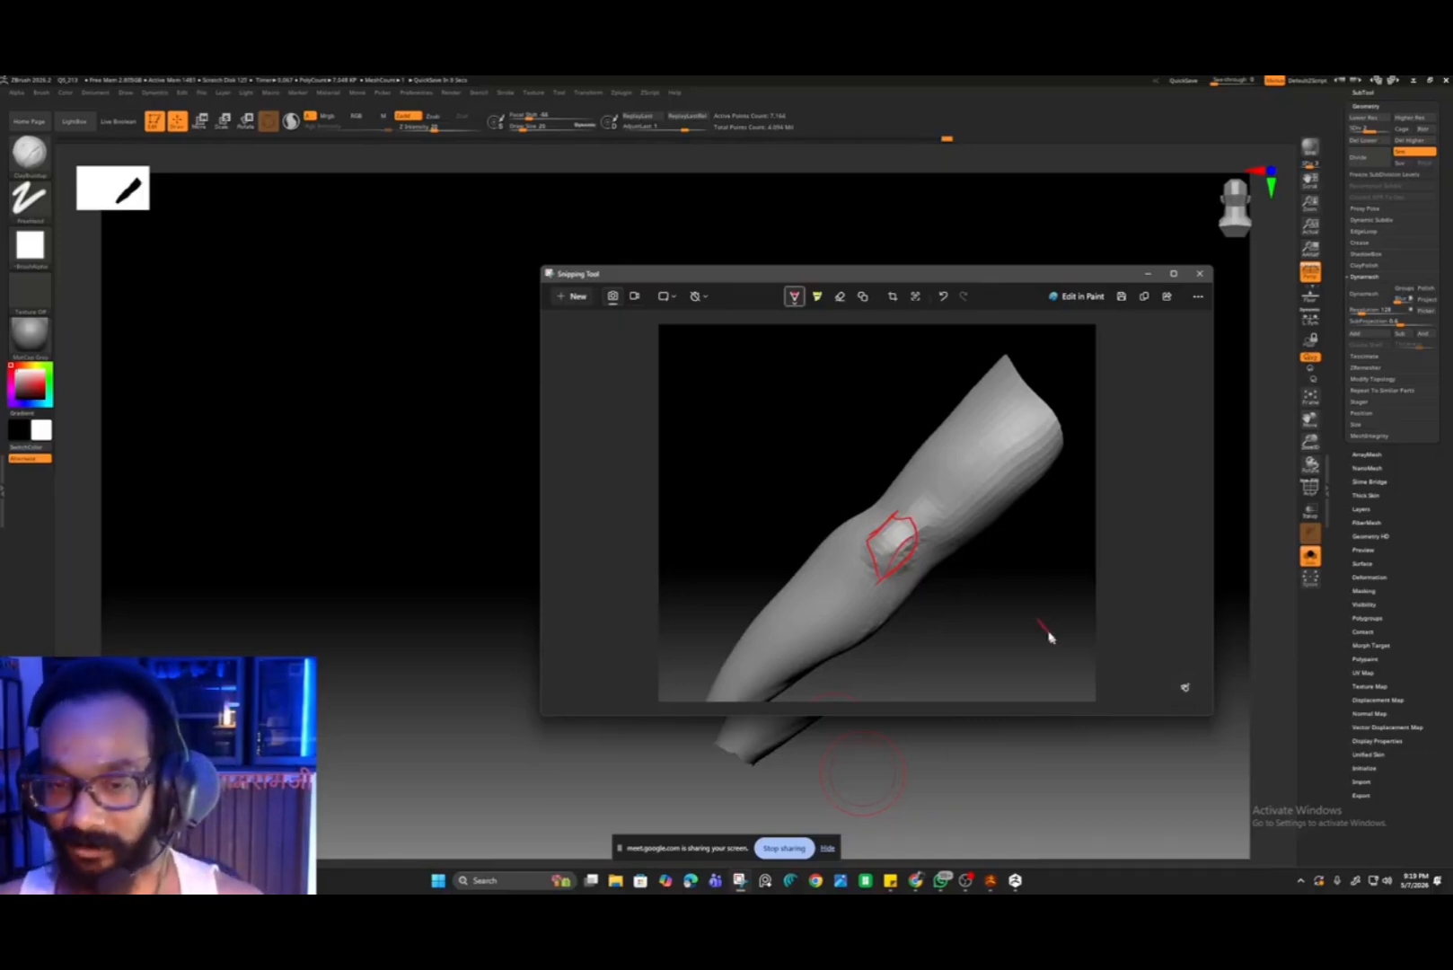
right_click(976, 626)
left_click(911, 504)
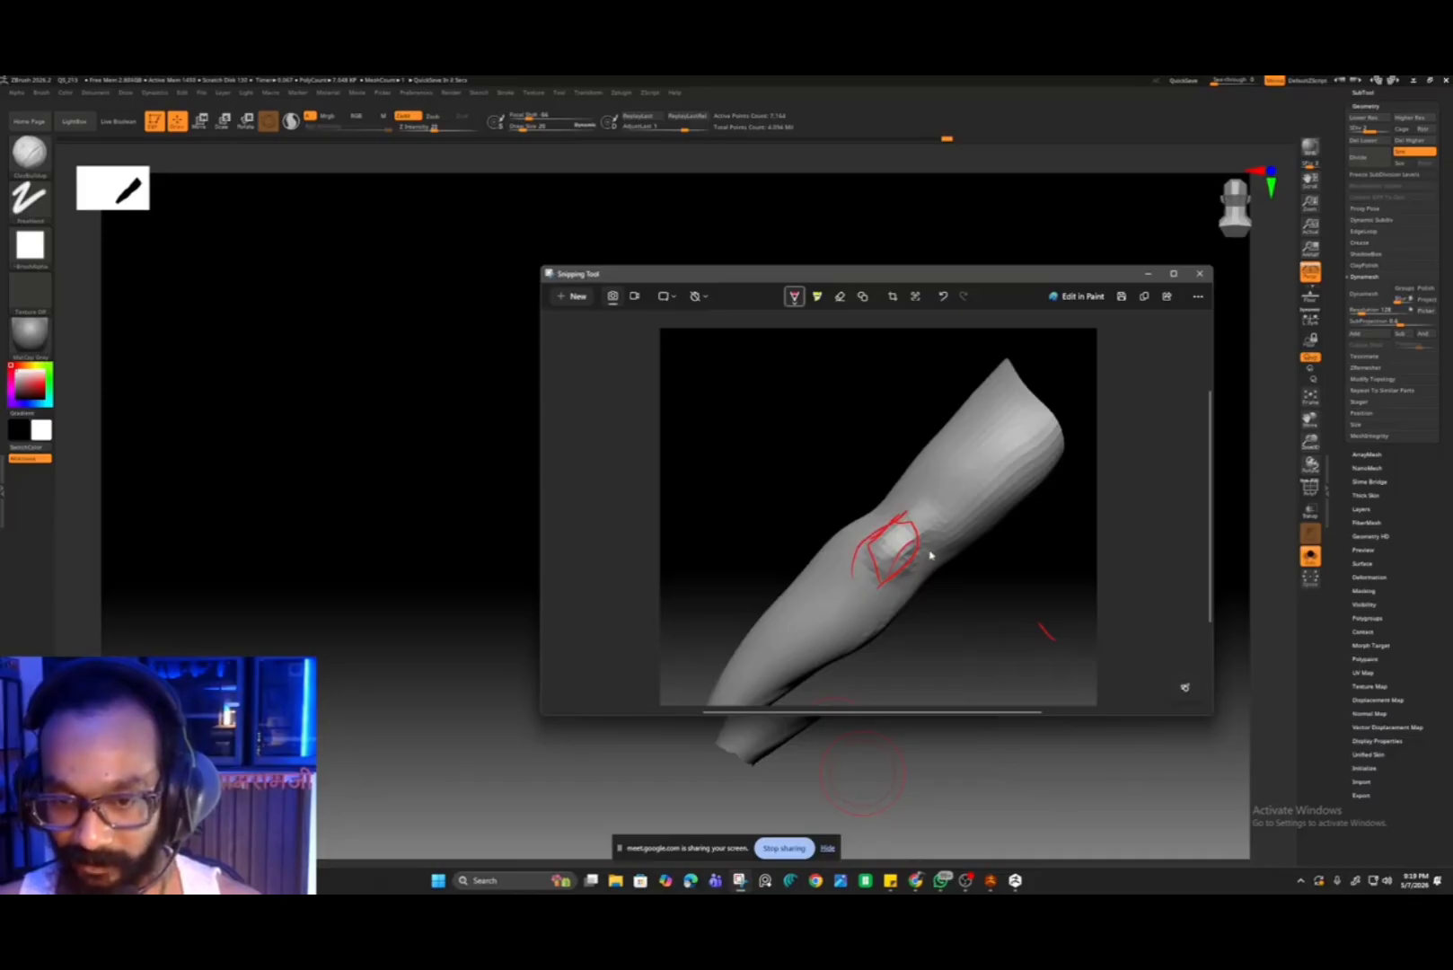
left_click_drag(927, 550, 870, 606)
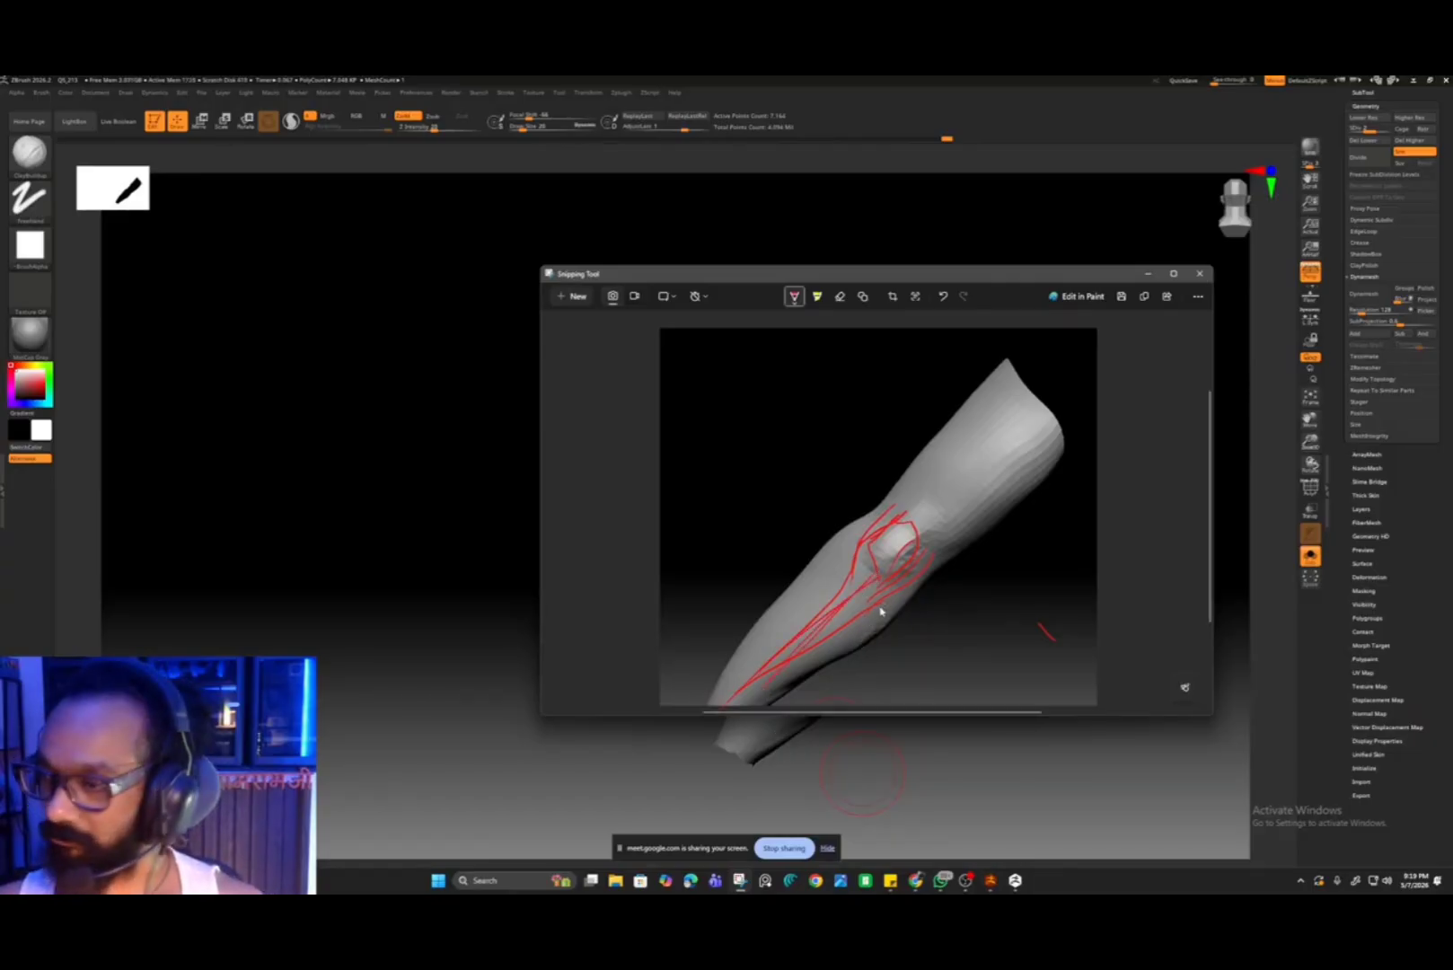
left_click(1147, 273)
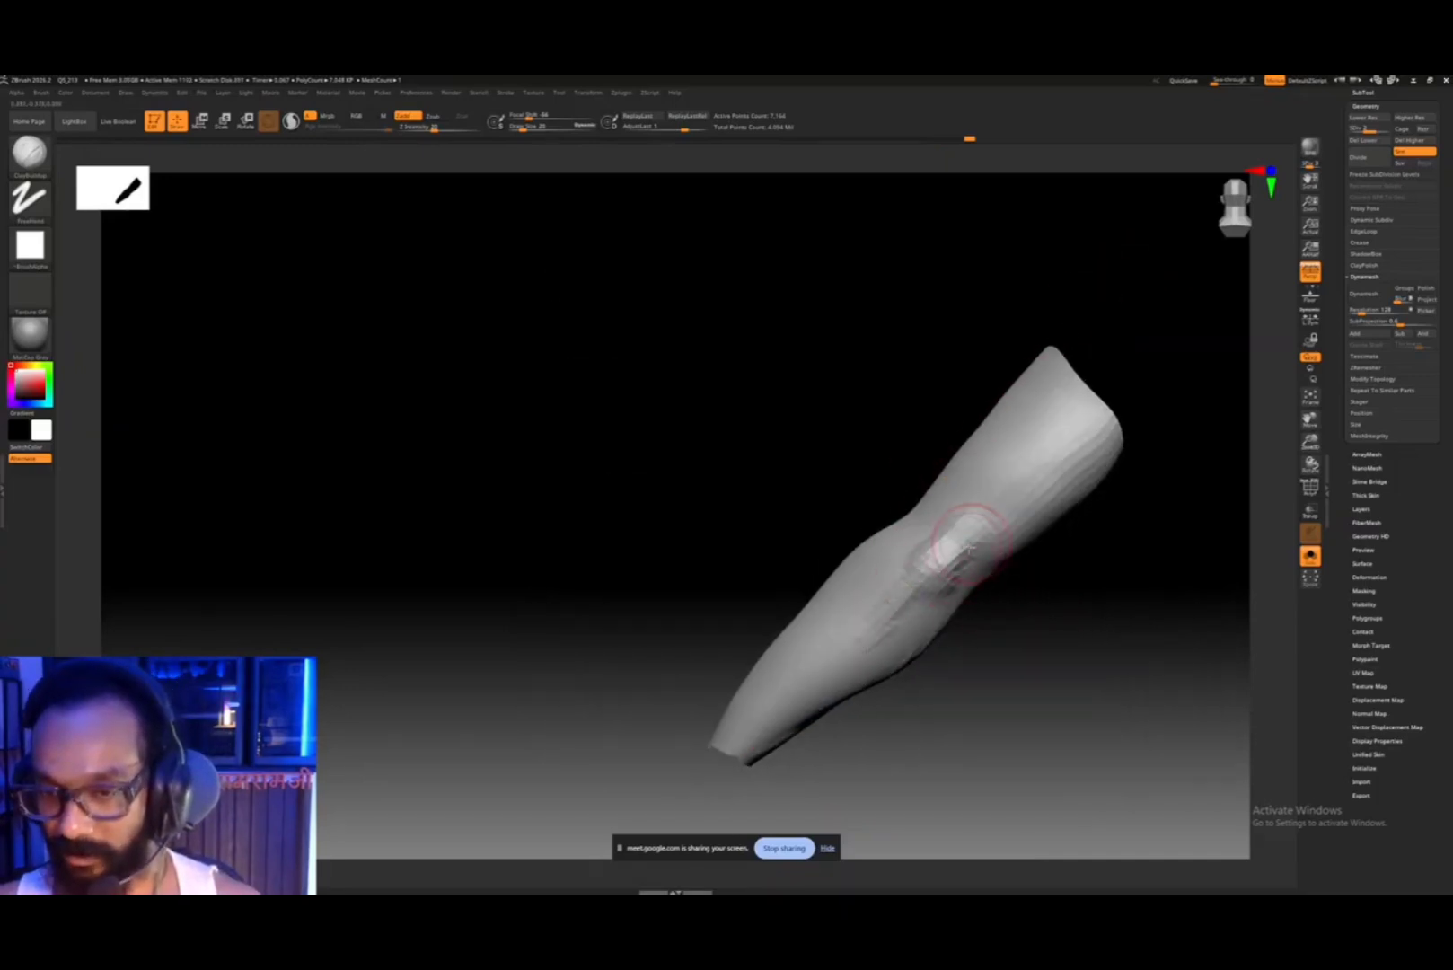
- Sculpt the elbow bone and the muscle edges beside it with small ClayBuildup strokes on the back of the arm
mouse_move(966, 544)
left_mouse_down()
mouse_move(972, 523)
mouse_move(952, 542)
left_mouse_up()
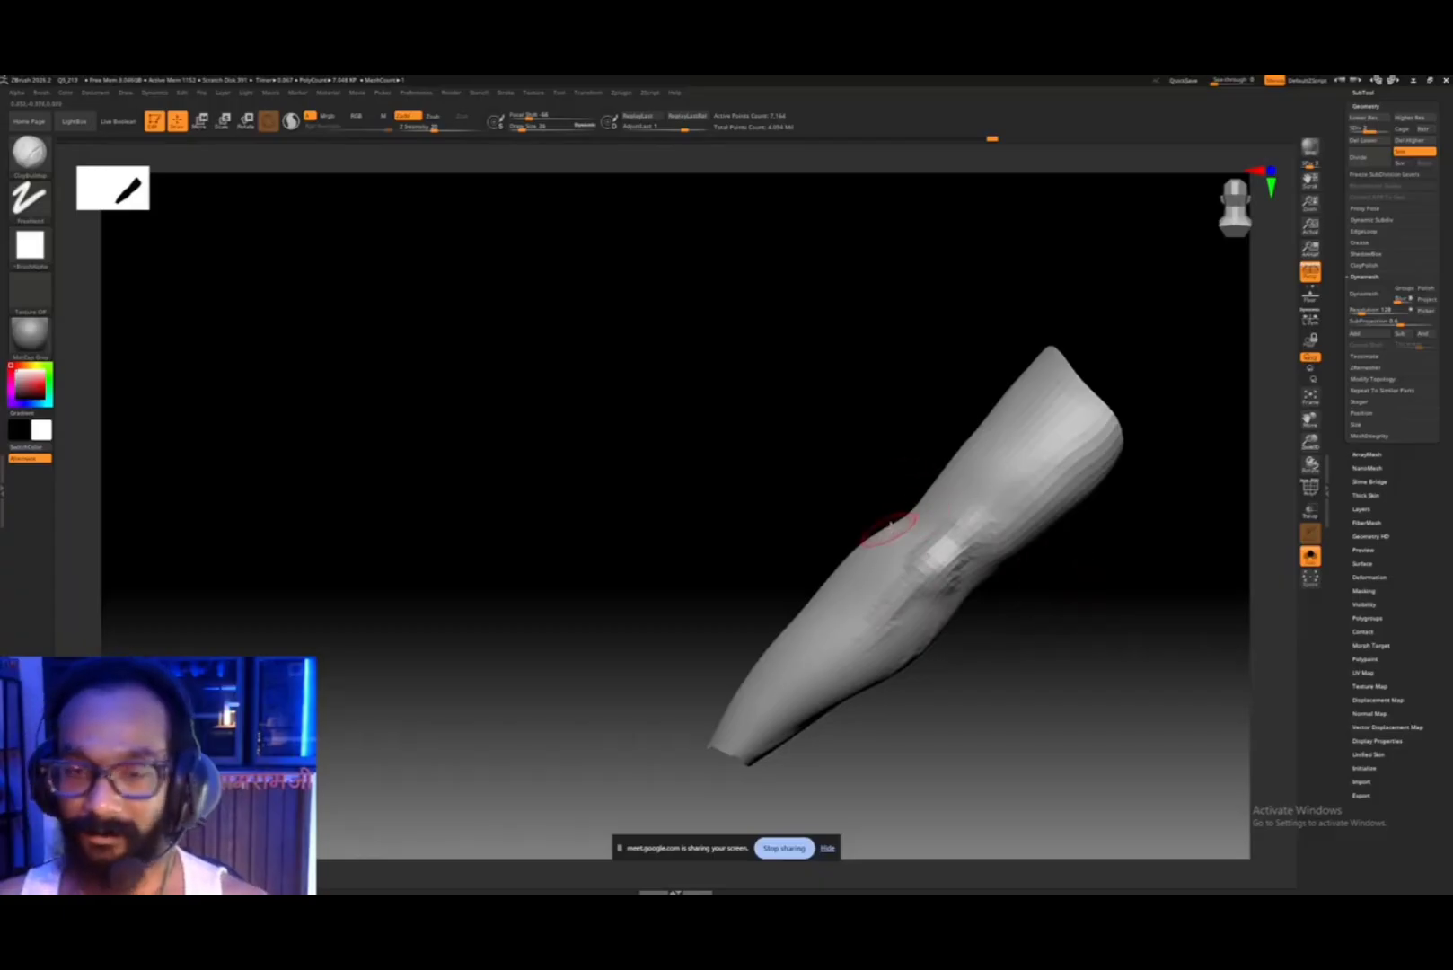
left_click_drag(992, 595, 963, 574)
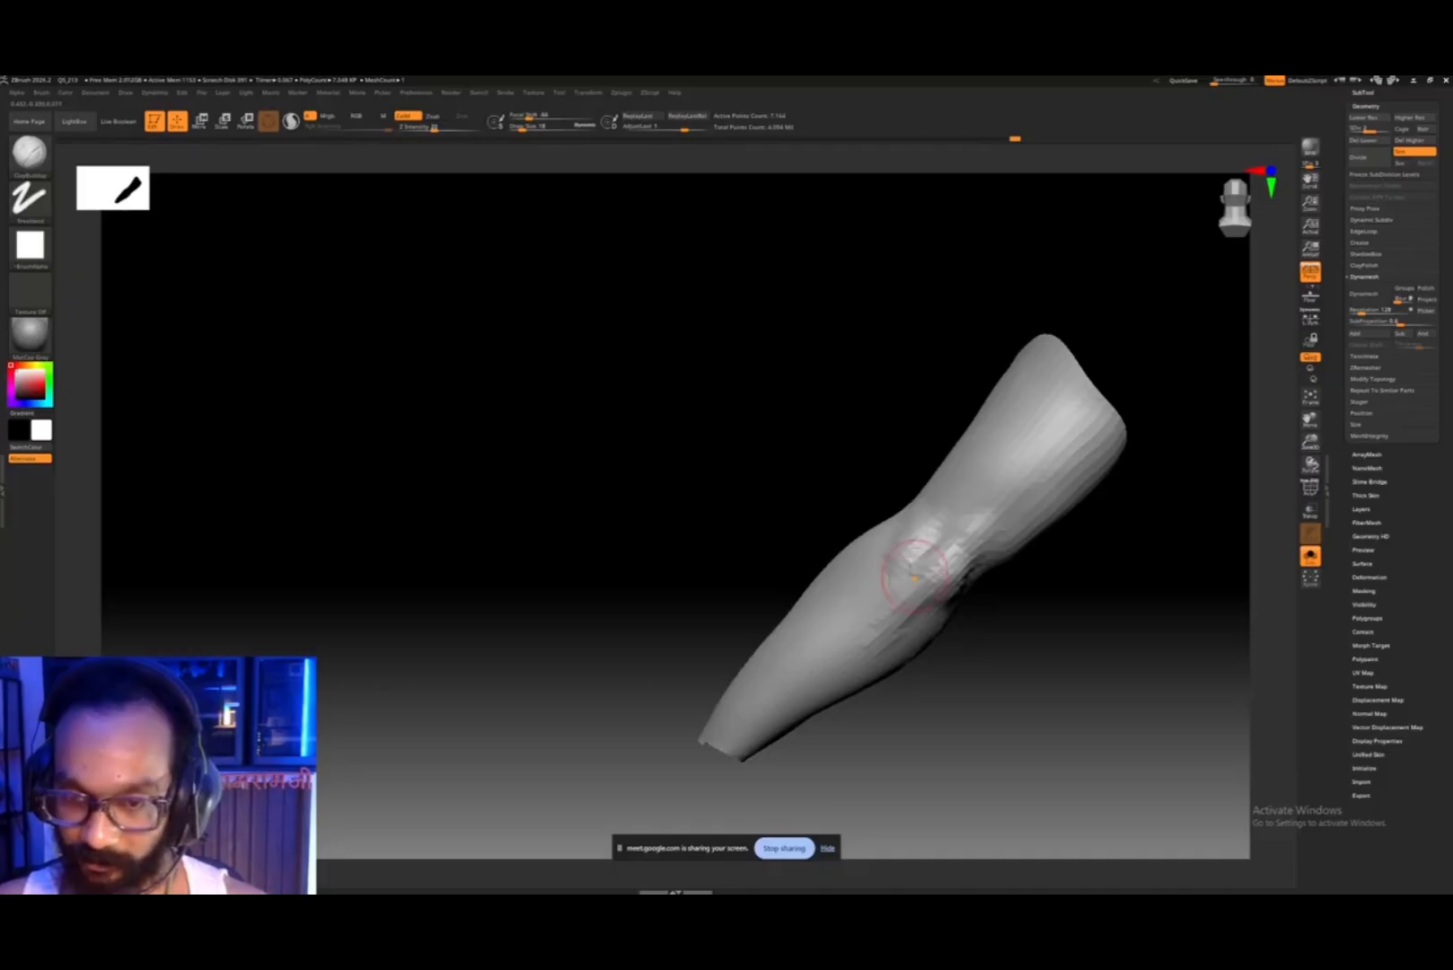
left_click_drag(915, 577, 917, 545)
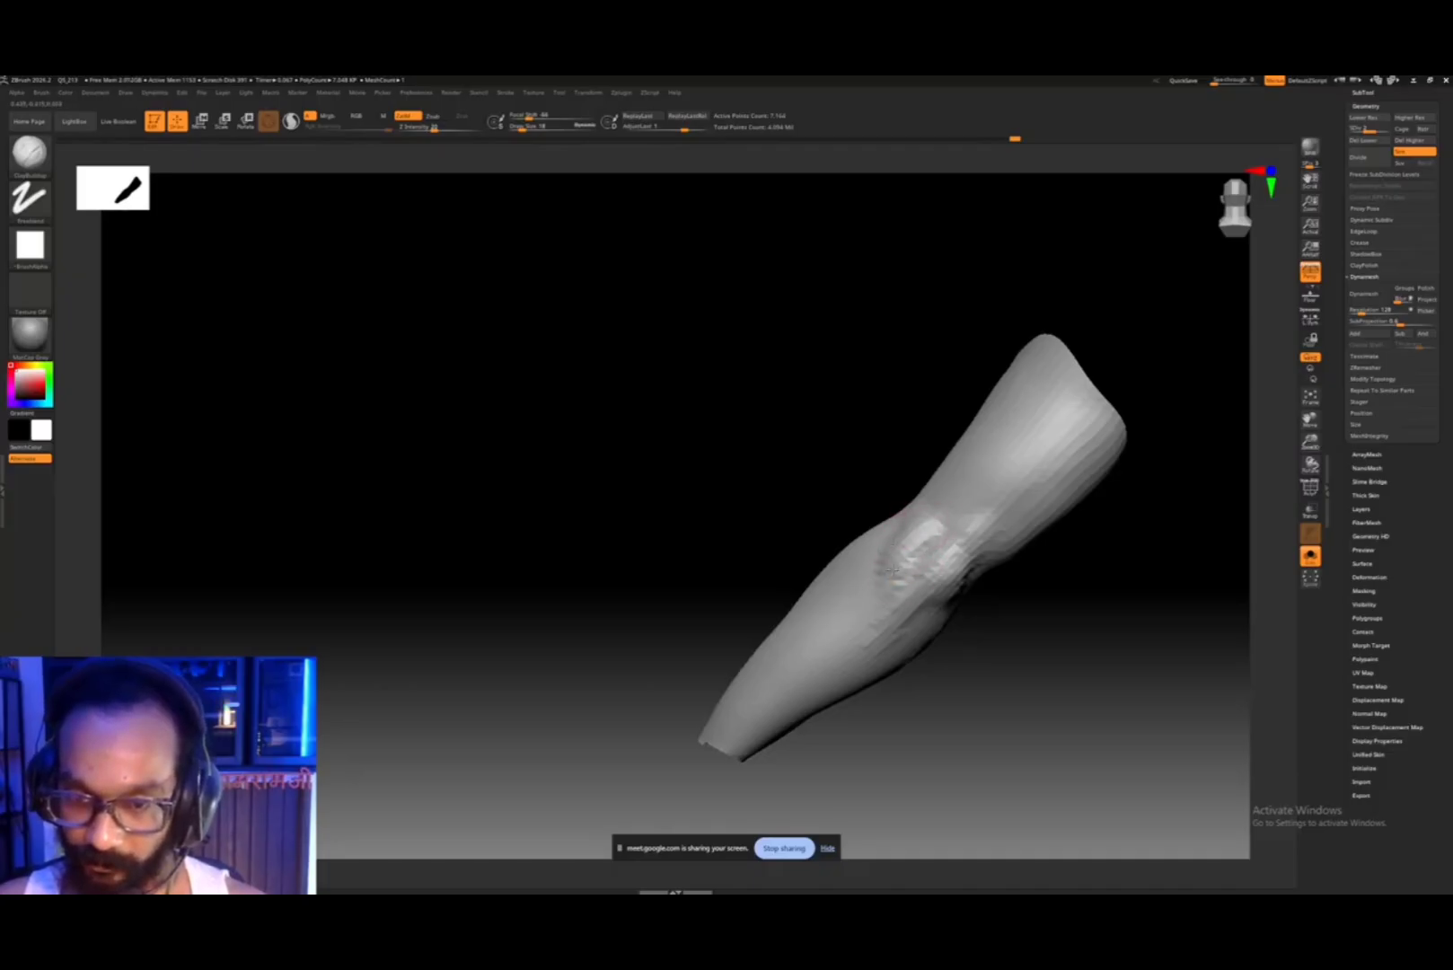
mouse_move(988, 604)
left_mouse_down()
mouse_move(985, 572)
mouse_move(898, 641)
left_mouse_up()
left_click_drag(1011, 583, 1029, 582)
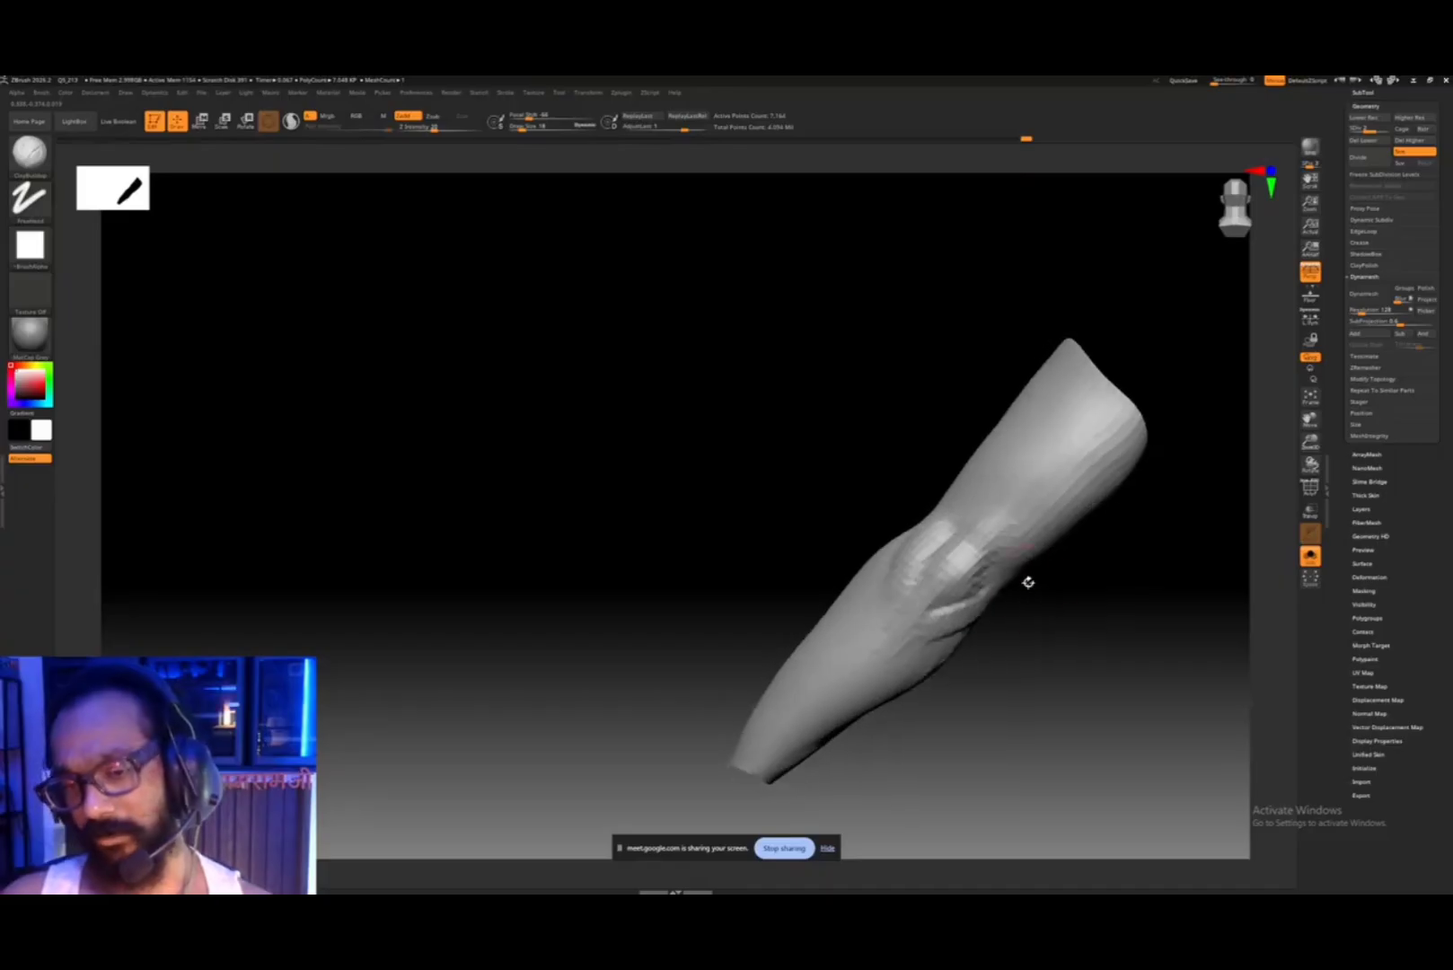
- Add a clay ridge along the back of the forearm from elbow to wrist and smooth it into the surrounding muscles
left_click_drag(925, 627, 793, 753)
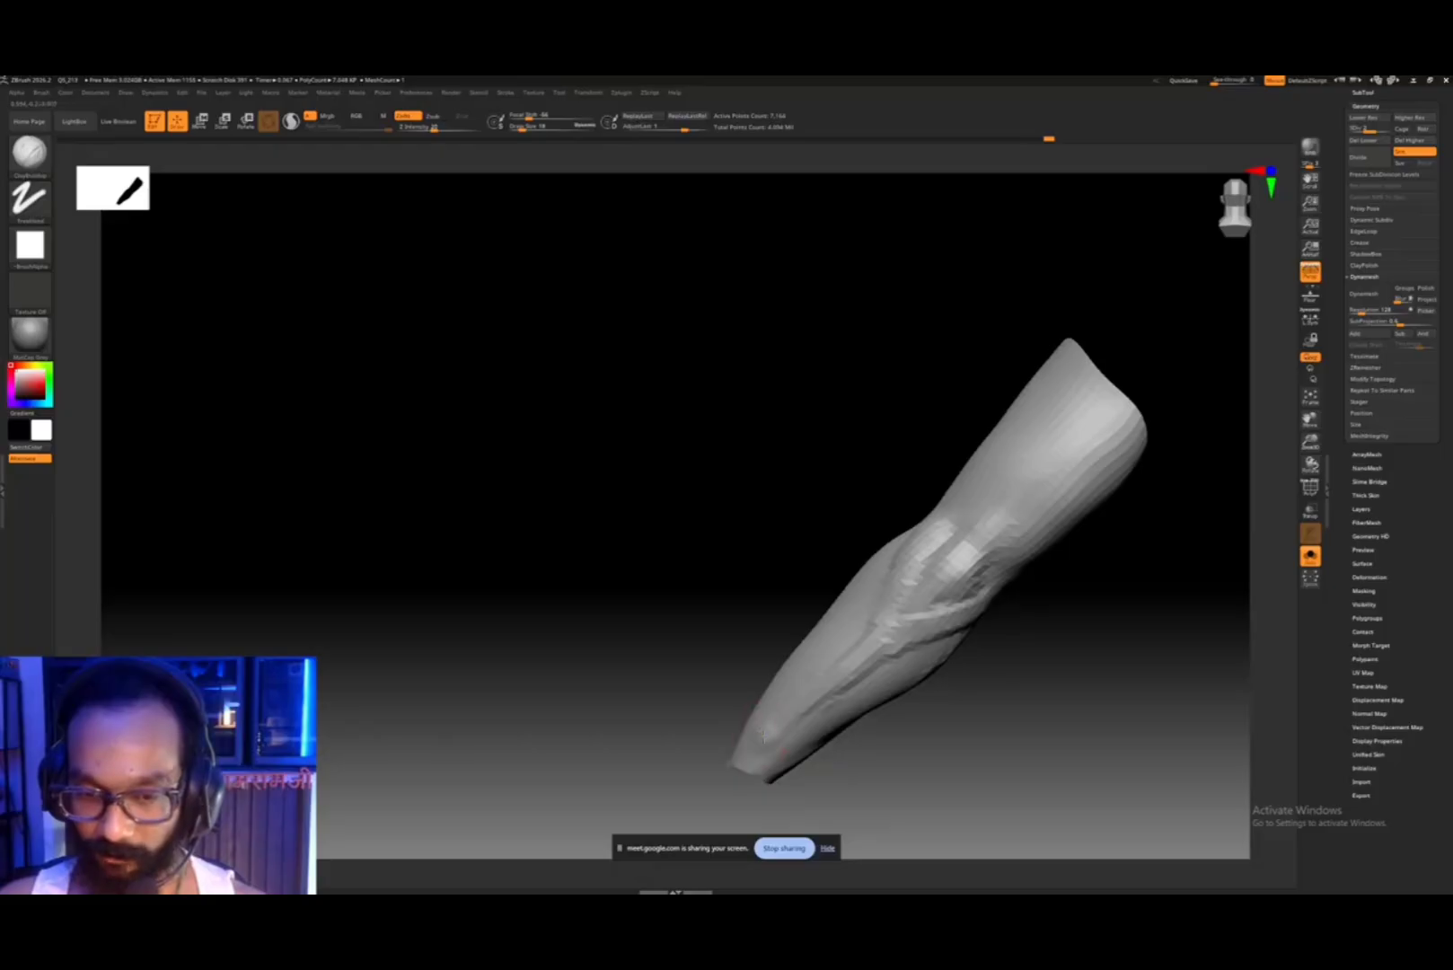
key("shift")
mouse_move(915, 616)
left_mouse_down("shift")
mouse_move(973, 619)
mouse_move(966, 604)
left_mouse_up("shift")
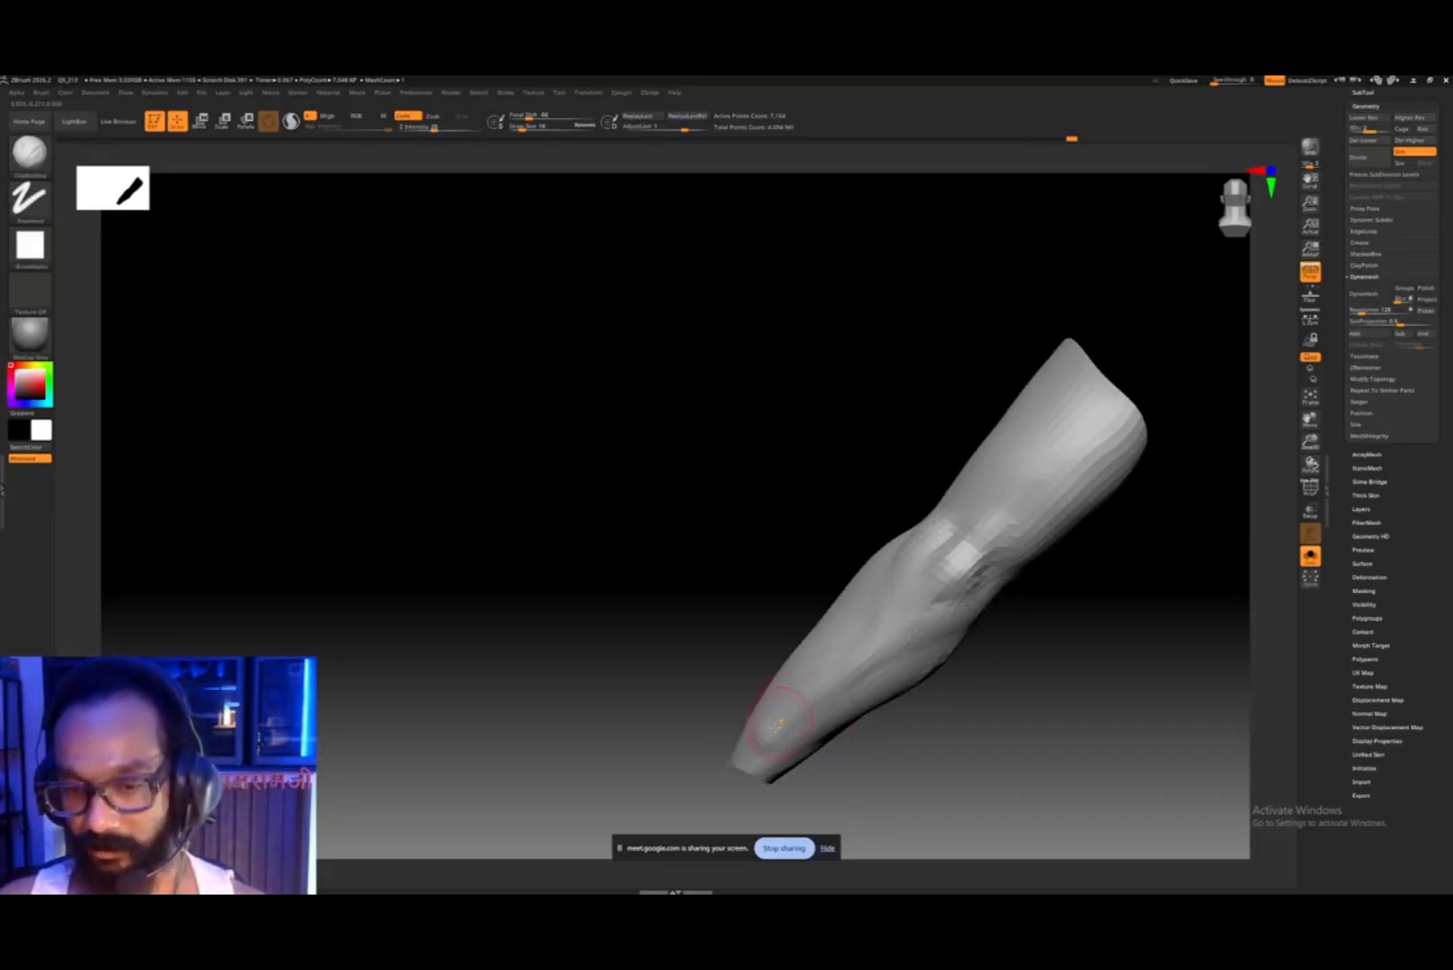
key("shift")
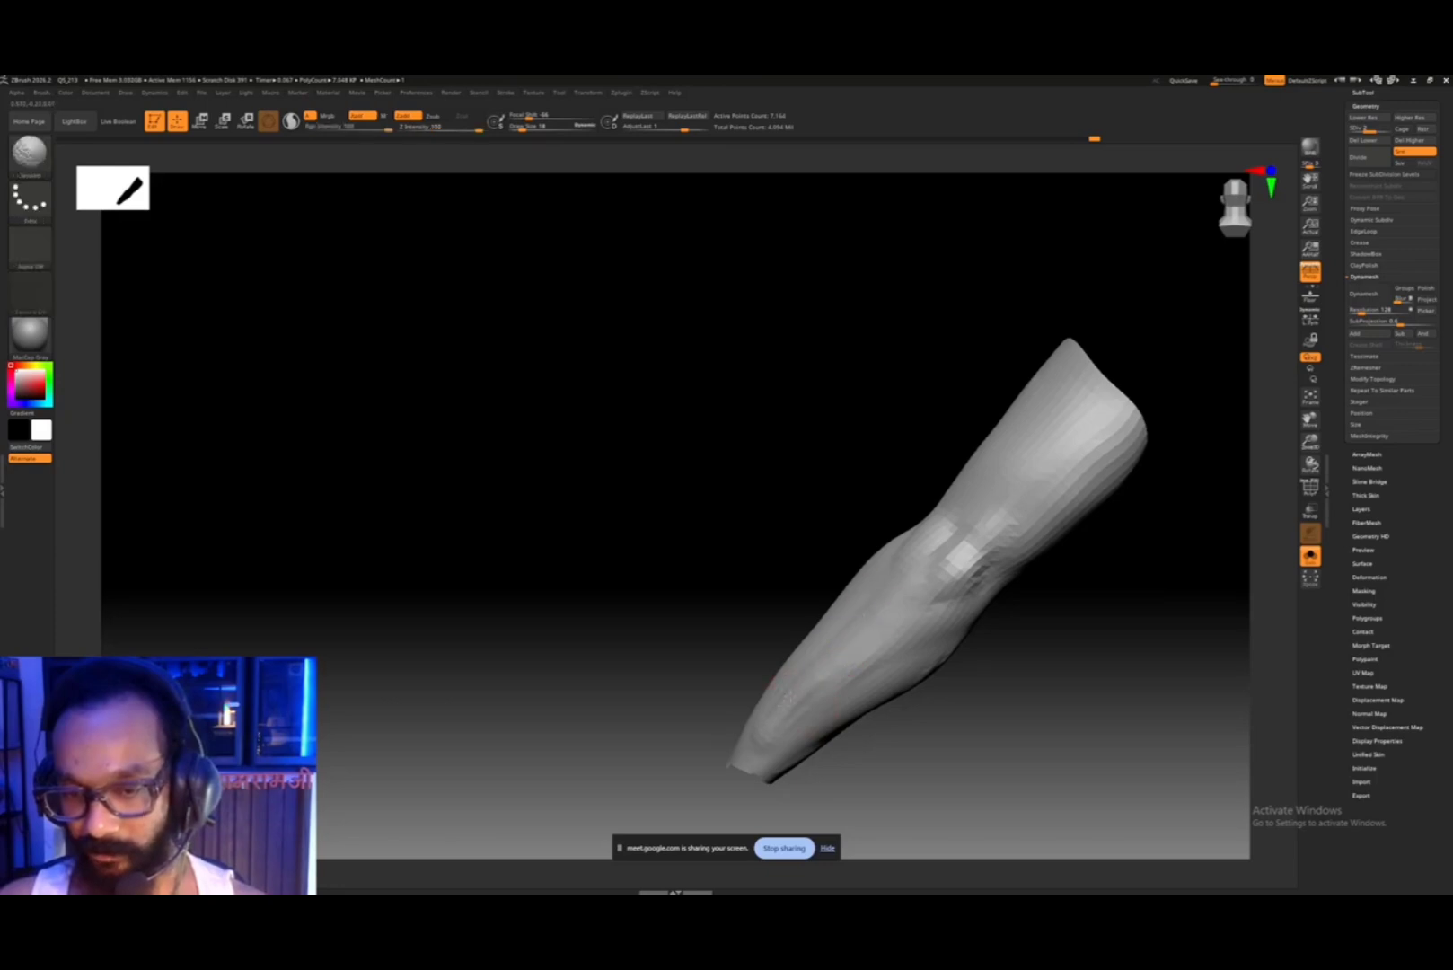
mouse_move(972, 617)
right_mouse_down("ctrl")
mouse_move(905, 577)
mouse_move(960, 636)
mouse_move(933, 704)
mouse_move(889, 700)
right_mouse_up("ctrl")
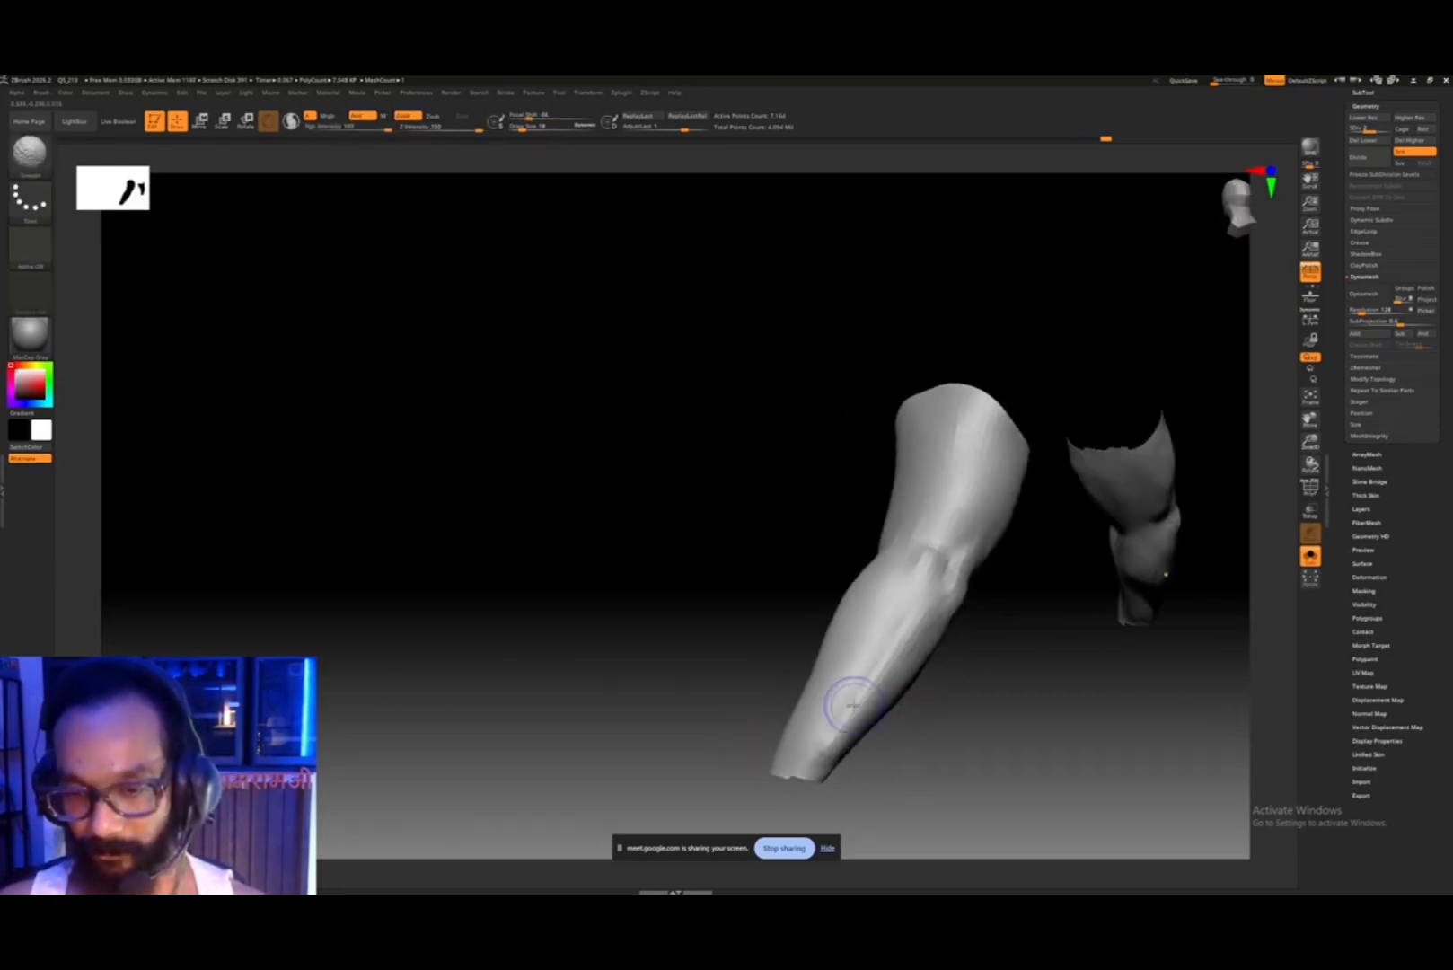
- Smooth the forearm from the elbow toward the wrist and turn off Solo mode to show the whole character
left_click_drag(860, 698, 864, 678, "shift")
mouse_move(821, 737)
right_mouse_down()
mouse_move(846, 754)
mouse_move(863, 718)
right_mouse_up()
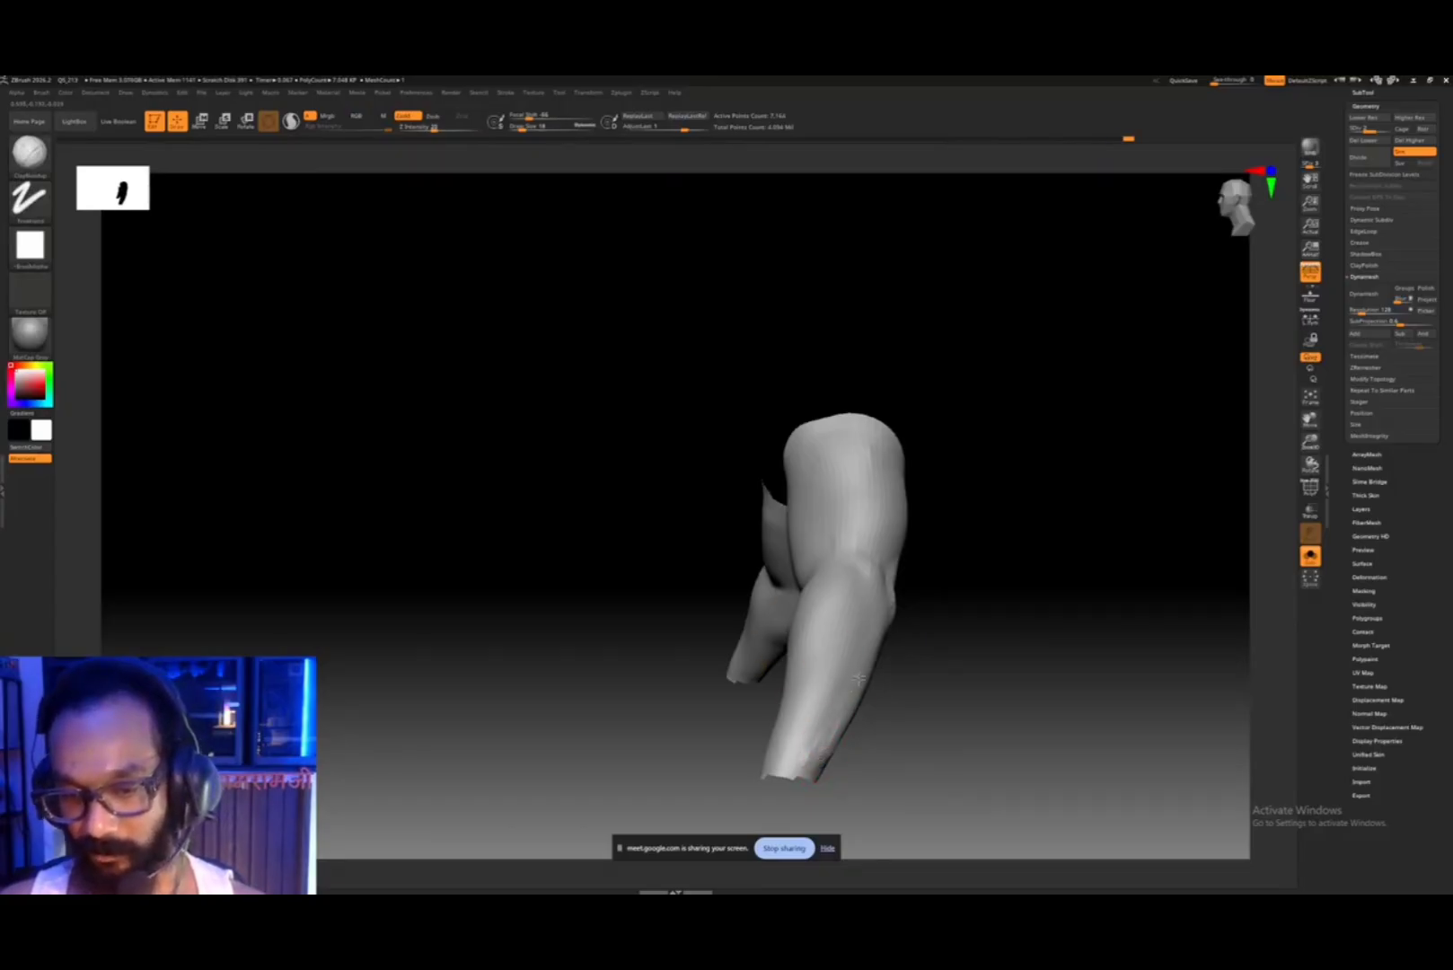
key("shift")
left_click_drag(804, 622, 783, 730, "shift")
right_click_drag(885, 687, 902, 619, "ctrl")
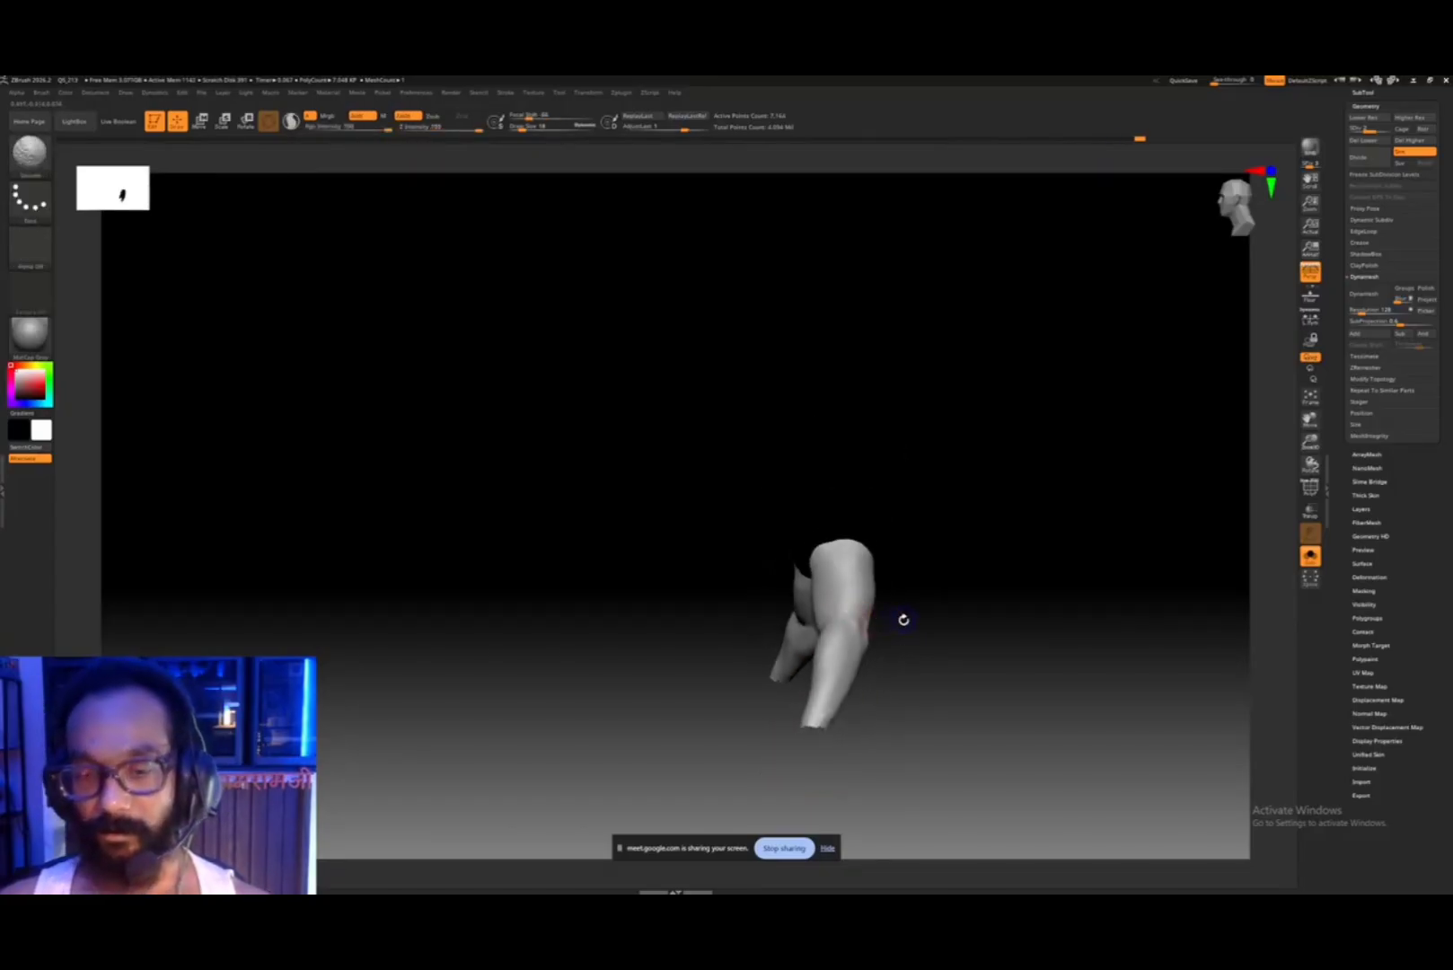
left_click(1310, 554)
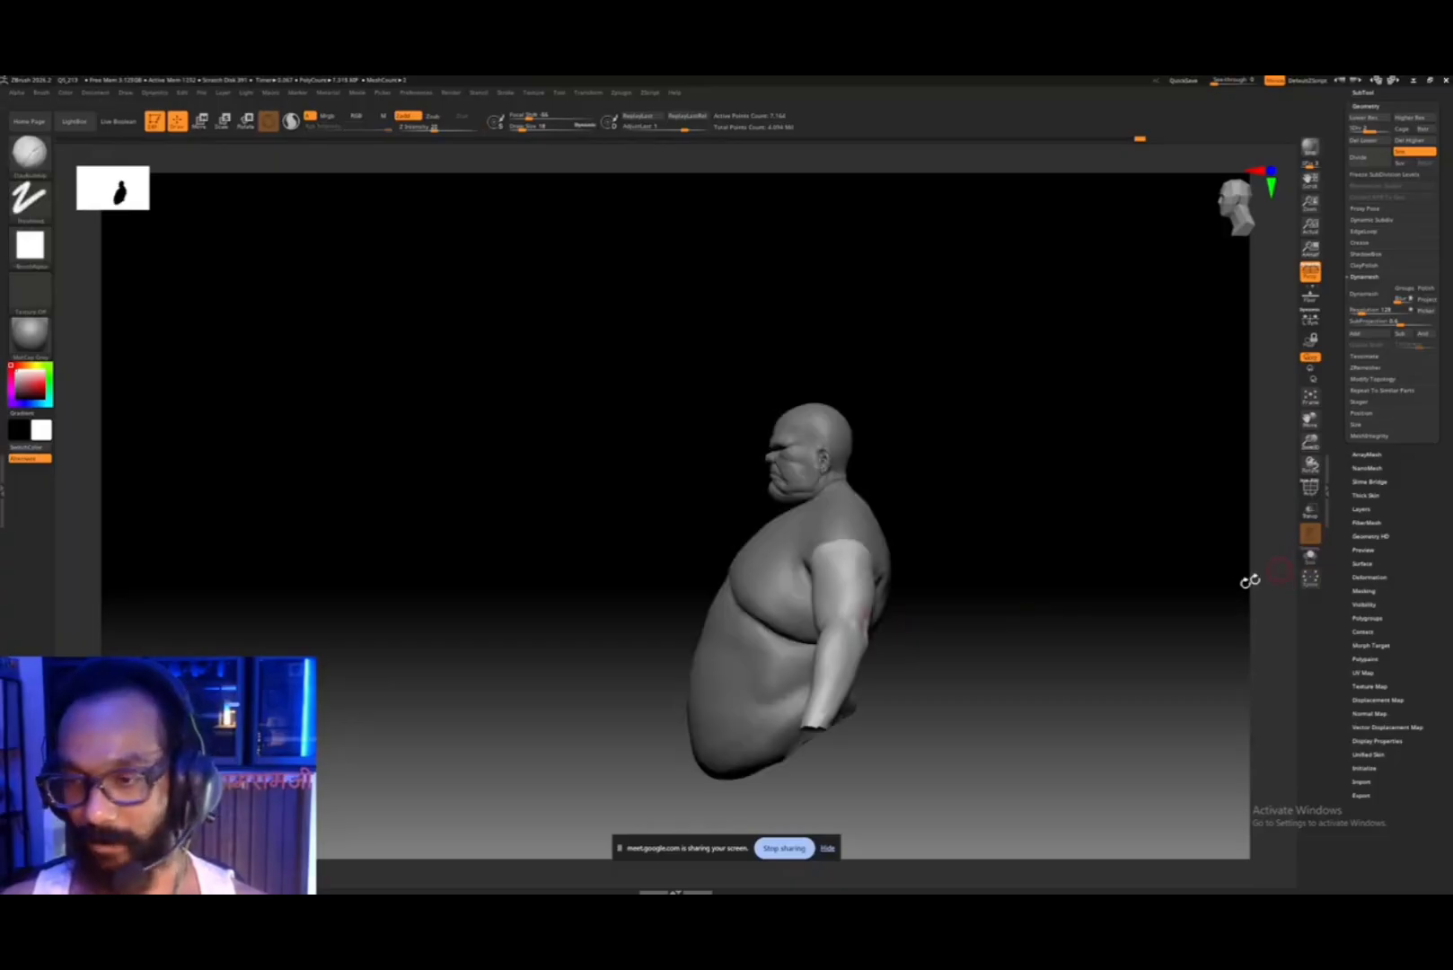
right_click_drag(977, 661, 966, 571)
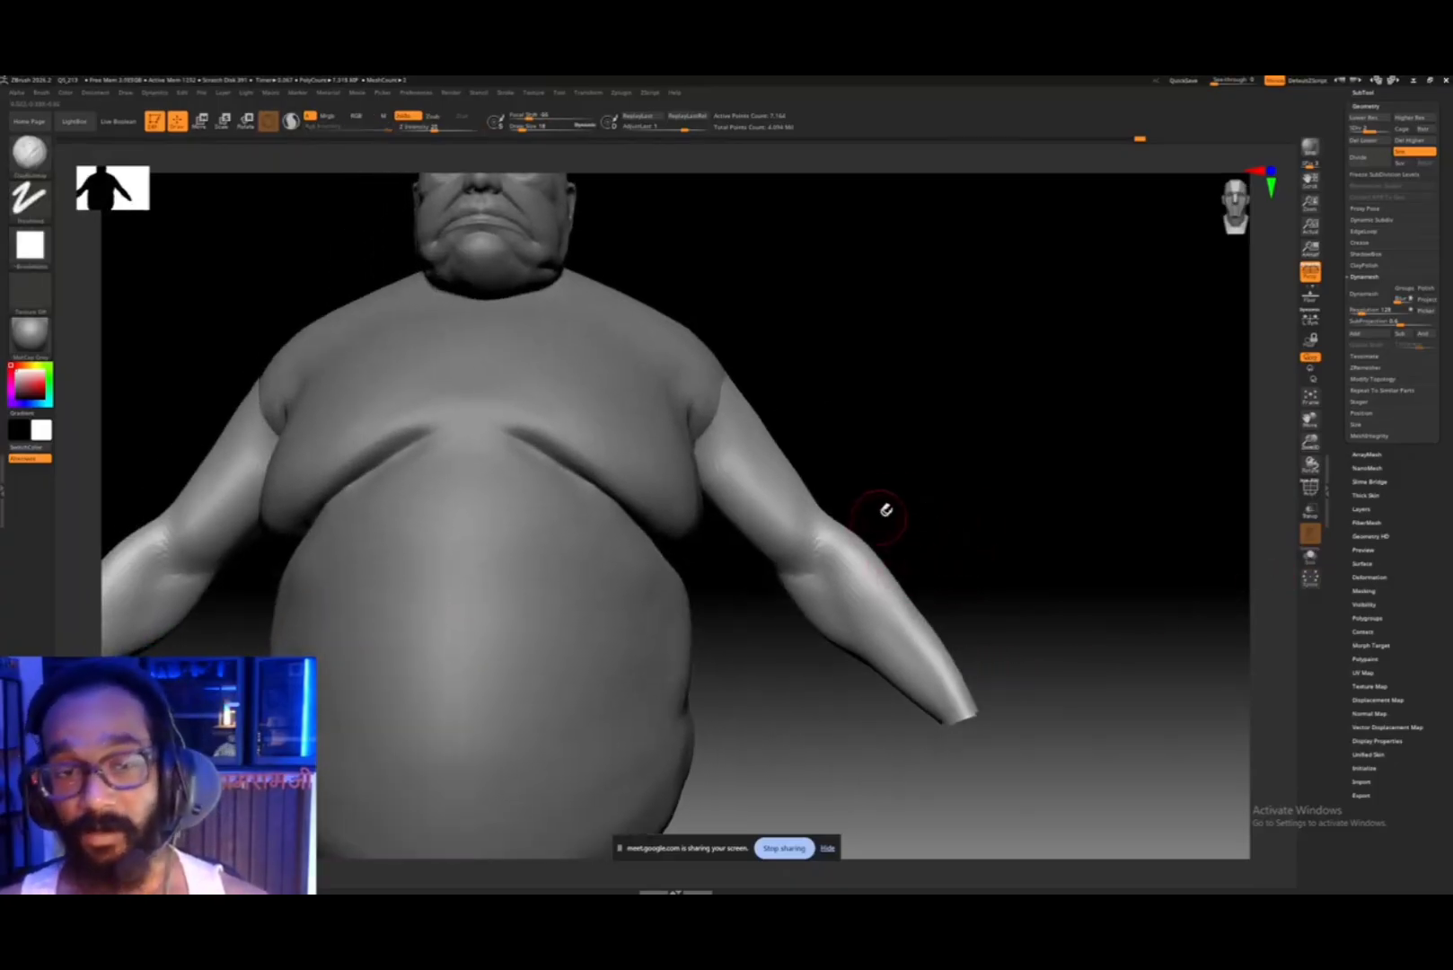
key("f")
right_click_drag(905, 493, 902, 529, "ctrl")
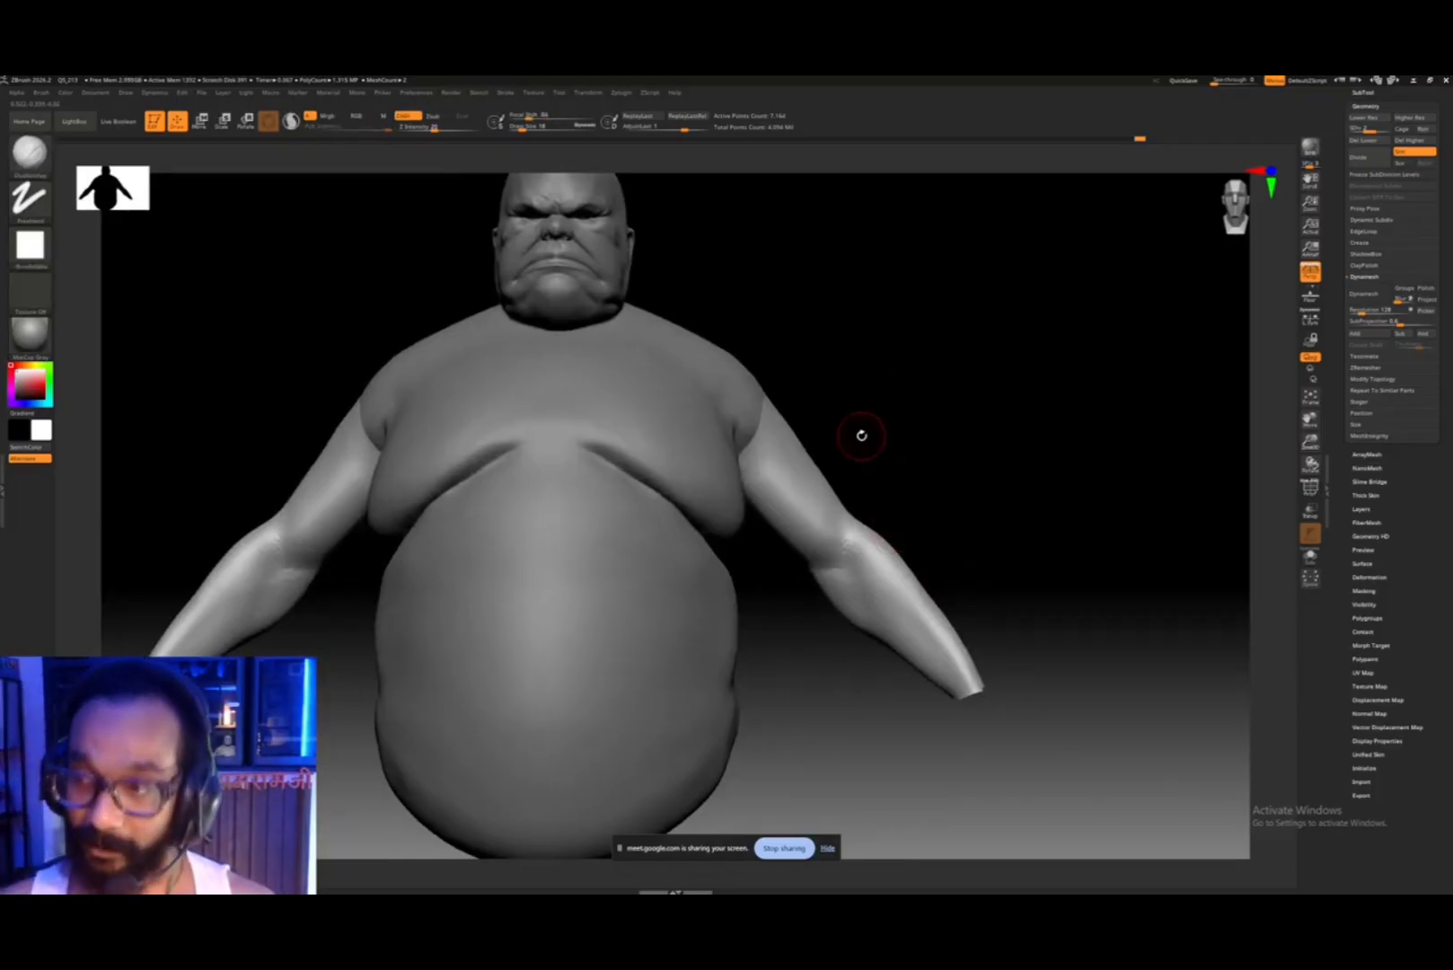
- Add volume to the front of the upper arm and along the forearm with Inflat brush strokes
mouse_move(821, 450)
right_mouse_down()
mouse_move(793, 480)
mouse_move(882, 474)
mouse_move(897, 450)
mouse_move(875, 493)
mouse_move(858, 468)
mouse_move(825, 467)
right_mouse_up()
key("b")
key("c")
key("b")
right_click_drag(844, 533, 332, 410)
left_click(48, 176)
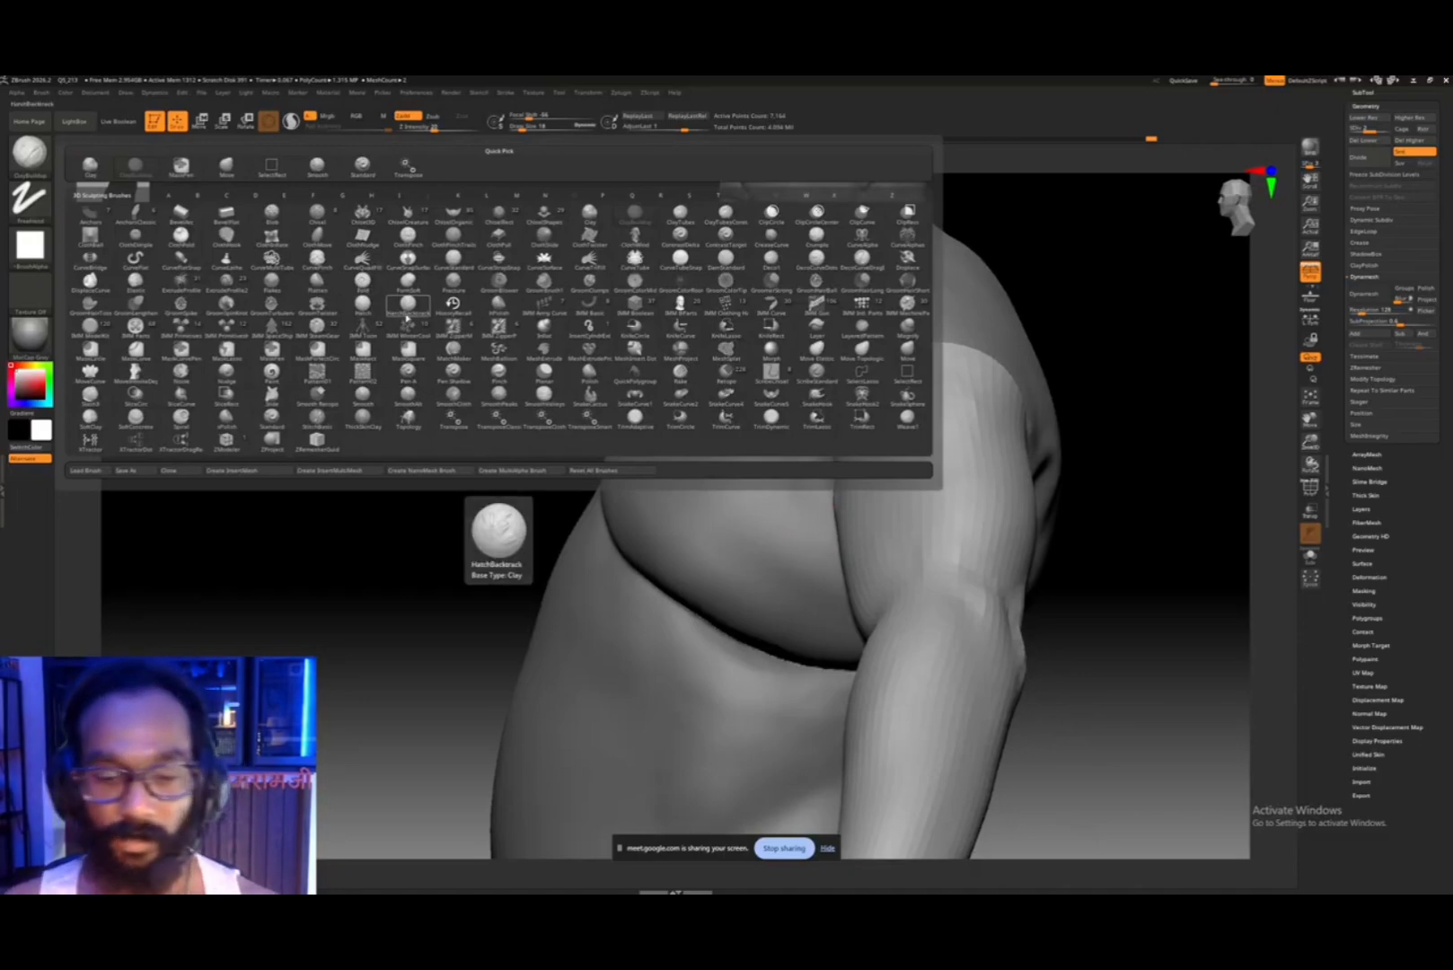
key("i")
left_click(500, 327)
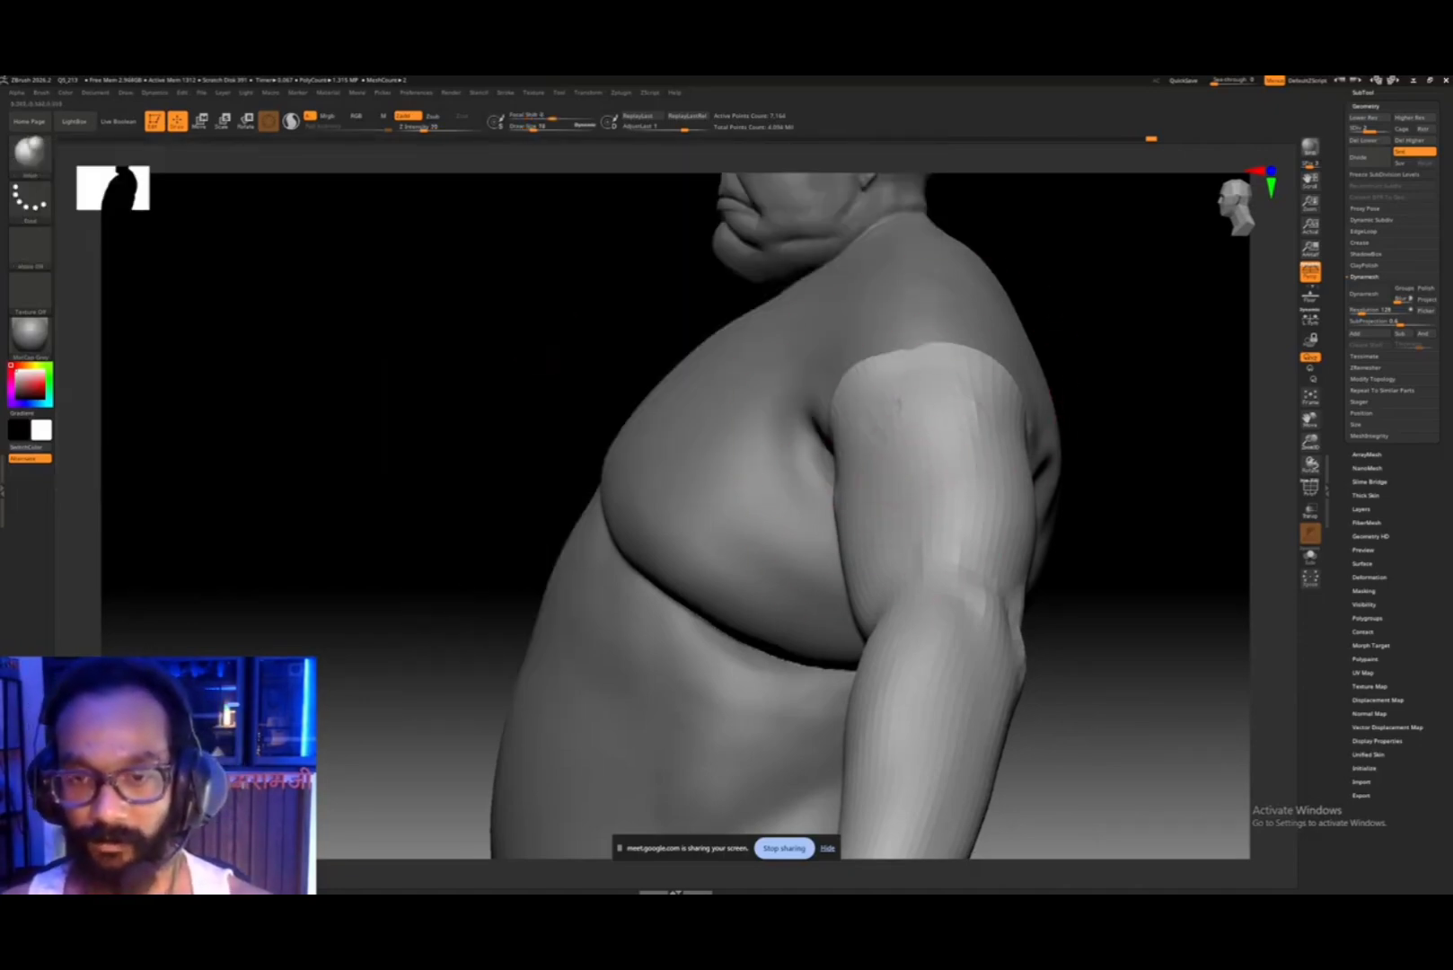
right_click_drag(895, 500, 1042, 502)
left_click_drag(828, 539, 884, 566)
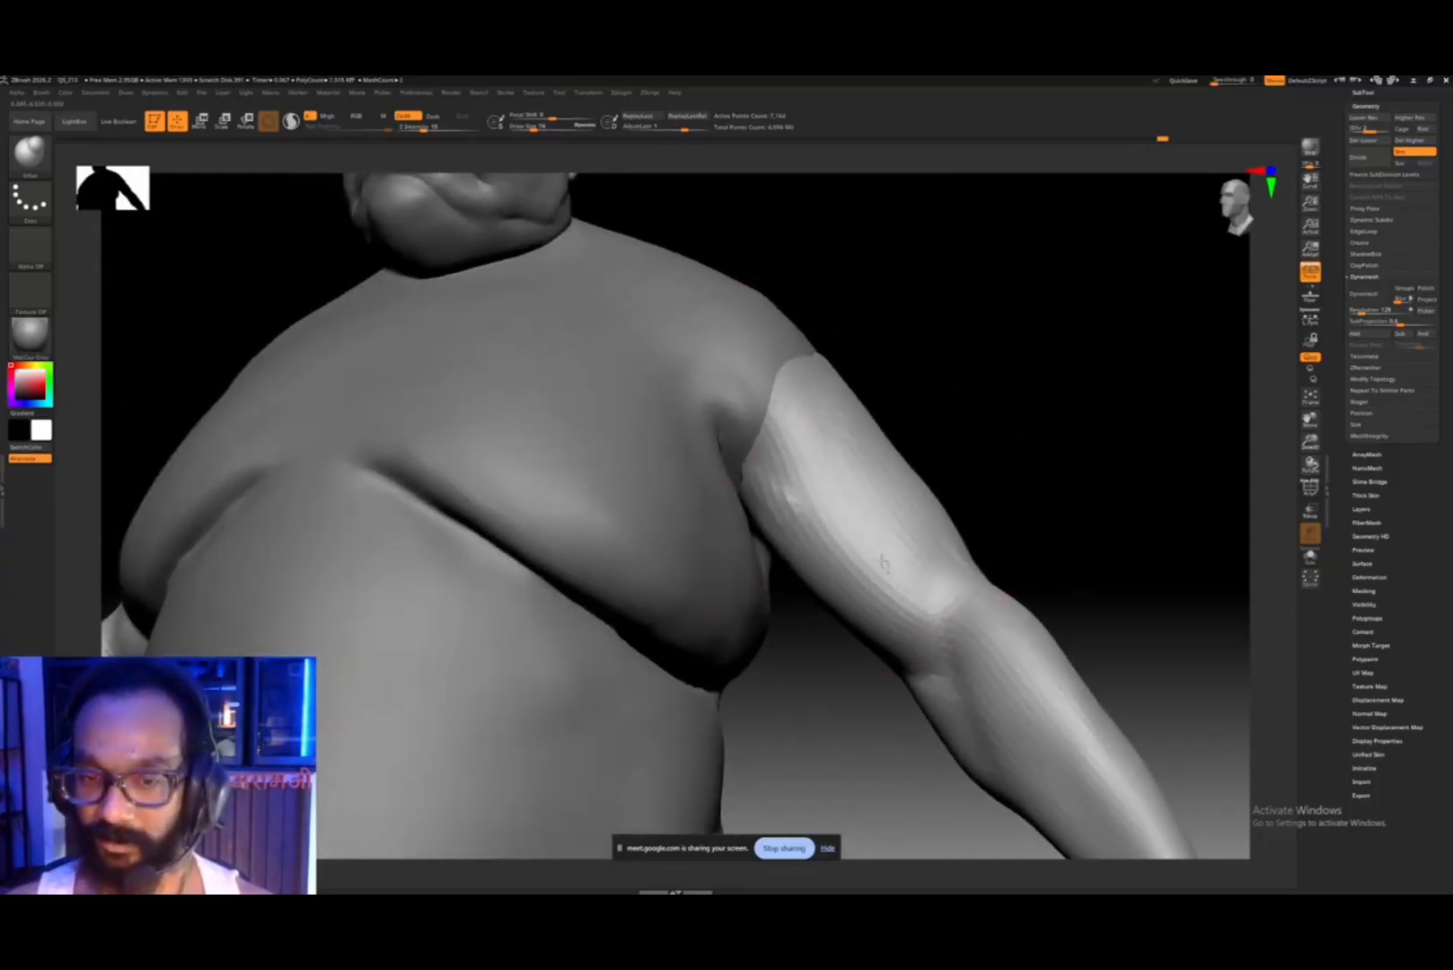
right_click_drag(890, 581, 742, 381, "alt")
left_click_drag(827, 505, 971, 643)
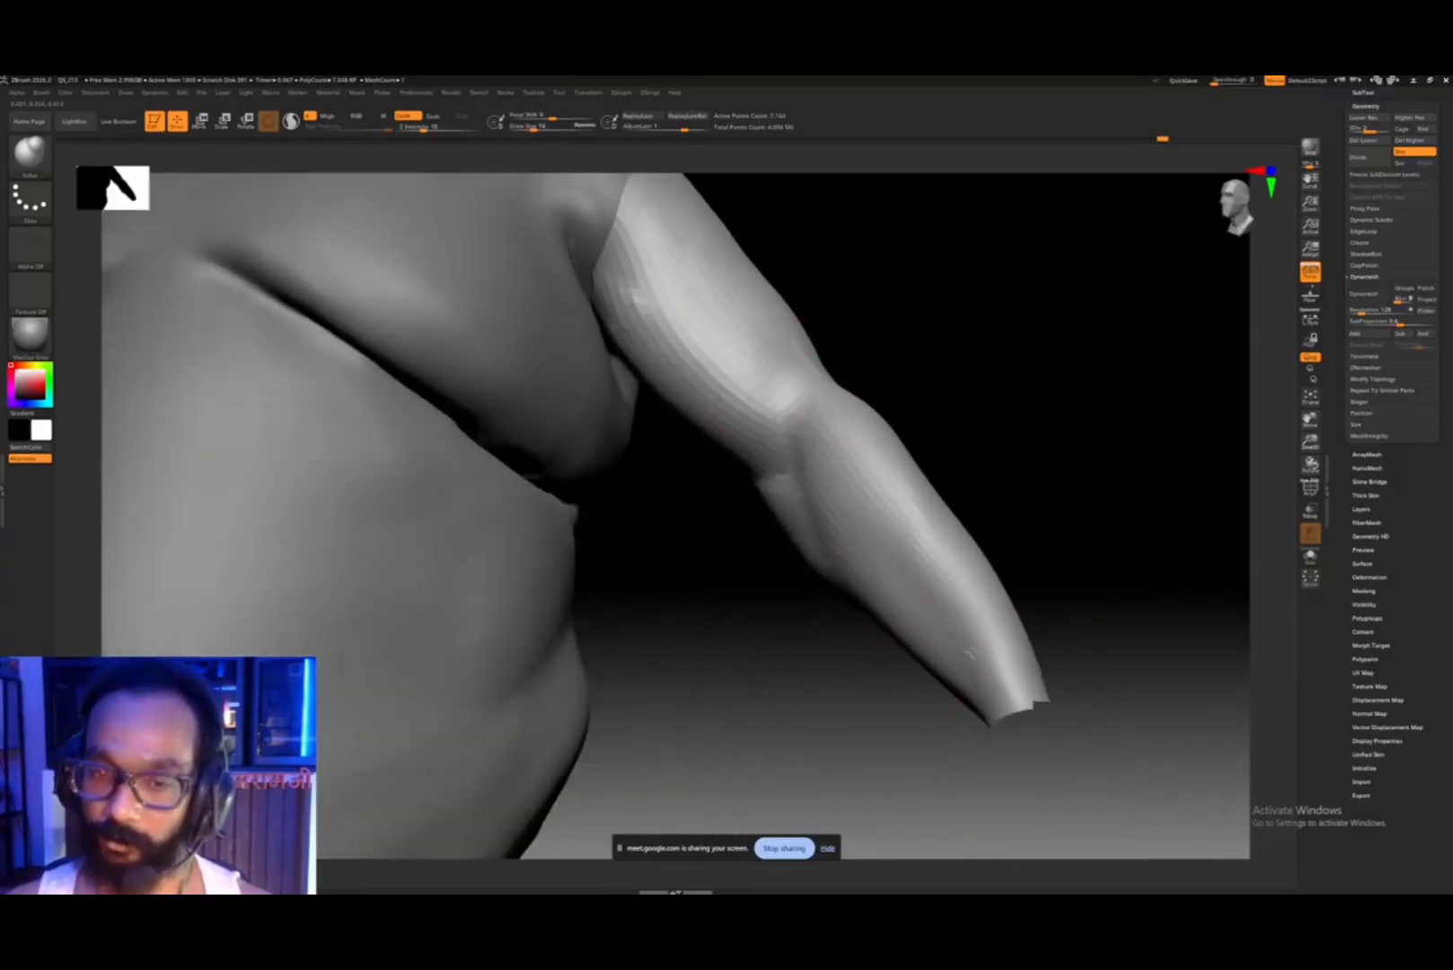
- Inflate more of the arm from other angles and smooth the upper arm surface next to the shoulder
mouse_move(1011, 510)
right_mouse_down()
mouse_move(909, 514)
mouse_move(804, 485)
right_mouse_up()
mouse_move(804, 485)
right_mouse_down("alt")
mouse_move(866, 599)
mouse_move(842, 701)
right_mouse_up("alt")
mouse_move(992, 404)
left_mouse_down()
mouse_move(988, 388)
mouse_move(1032, 445)
left_mouse_up()
right_click_drag(1035, 459, 1004, 542)
mouse_move(1069, 467)
left_mouse_down()
mouse_move(1108, 476)
mouse_move(1108, 432)
left_mouse_up()
right_click_drag(924, 477, 940, 445)
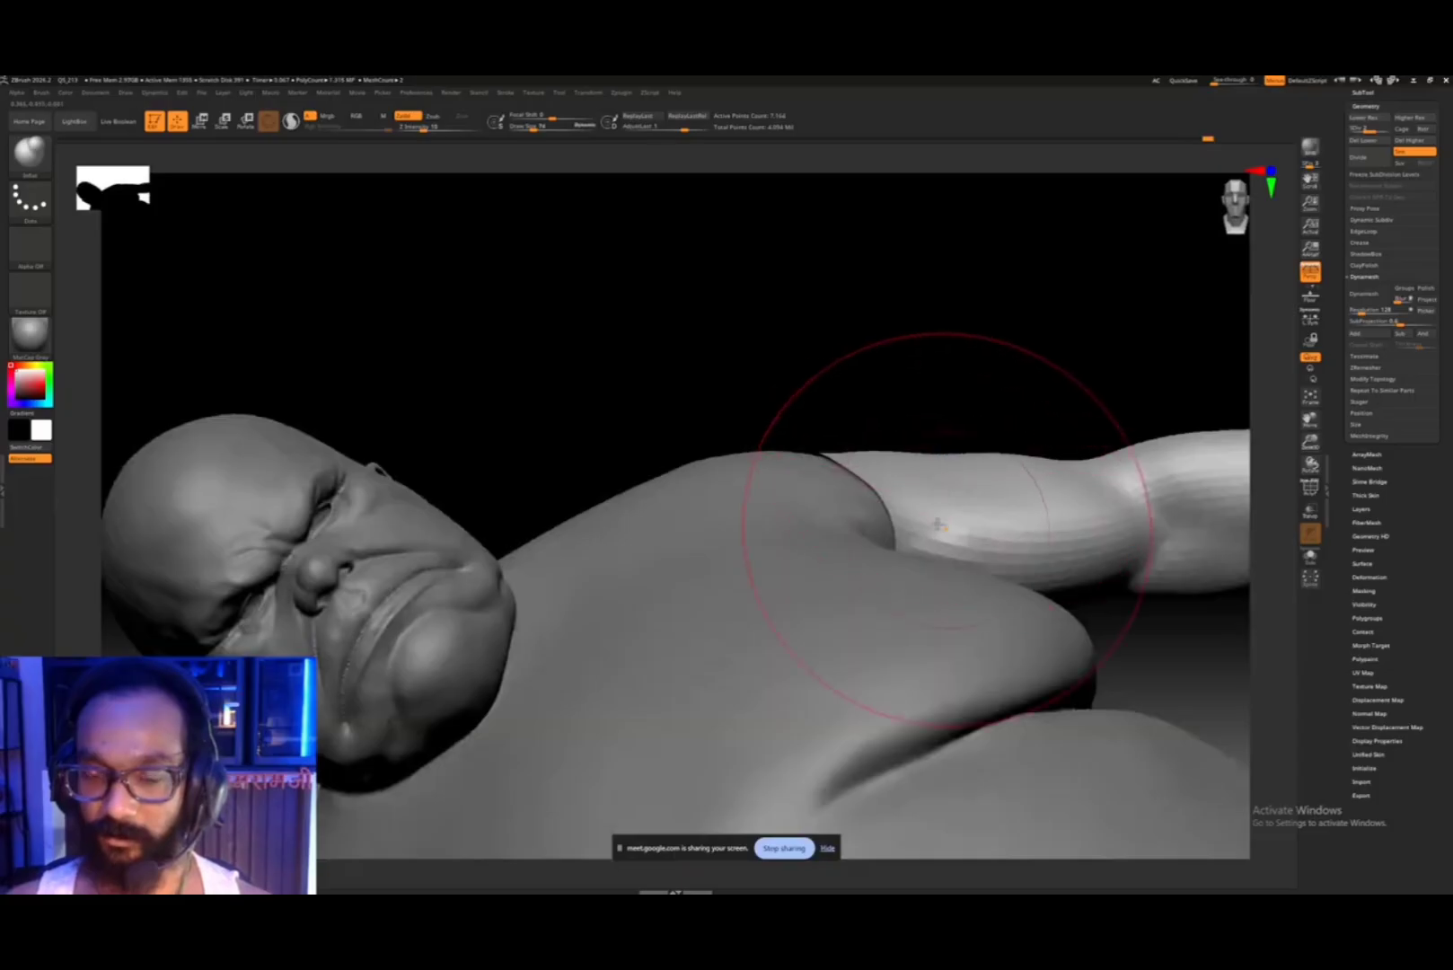
right_click_drag(940, 535, 937, 494)
left_click_drag(950, 509, 954, 538, "shift")
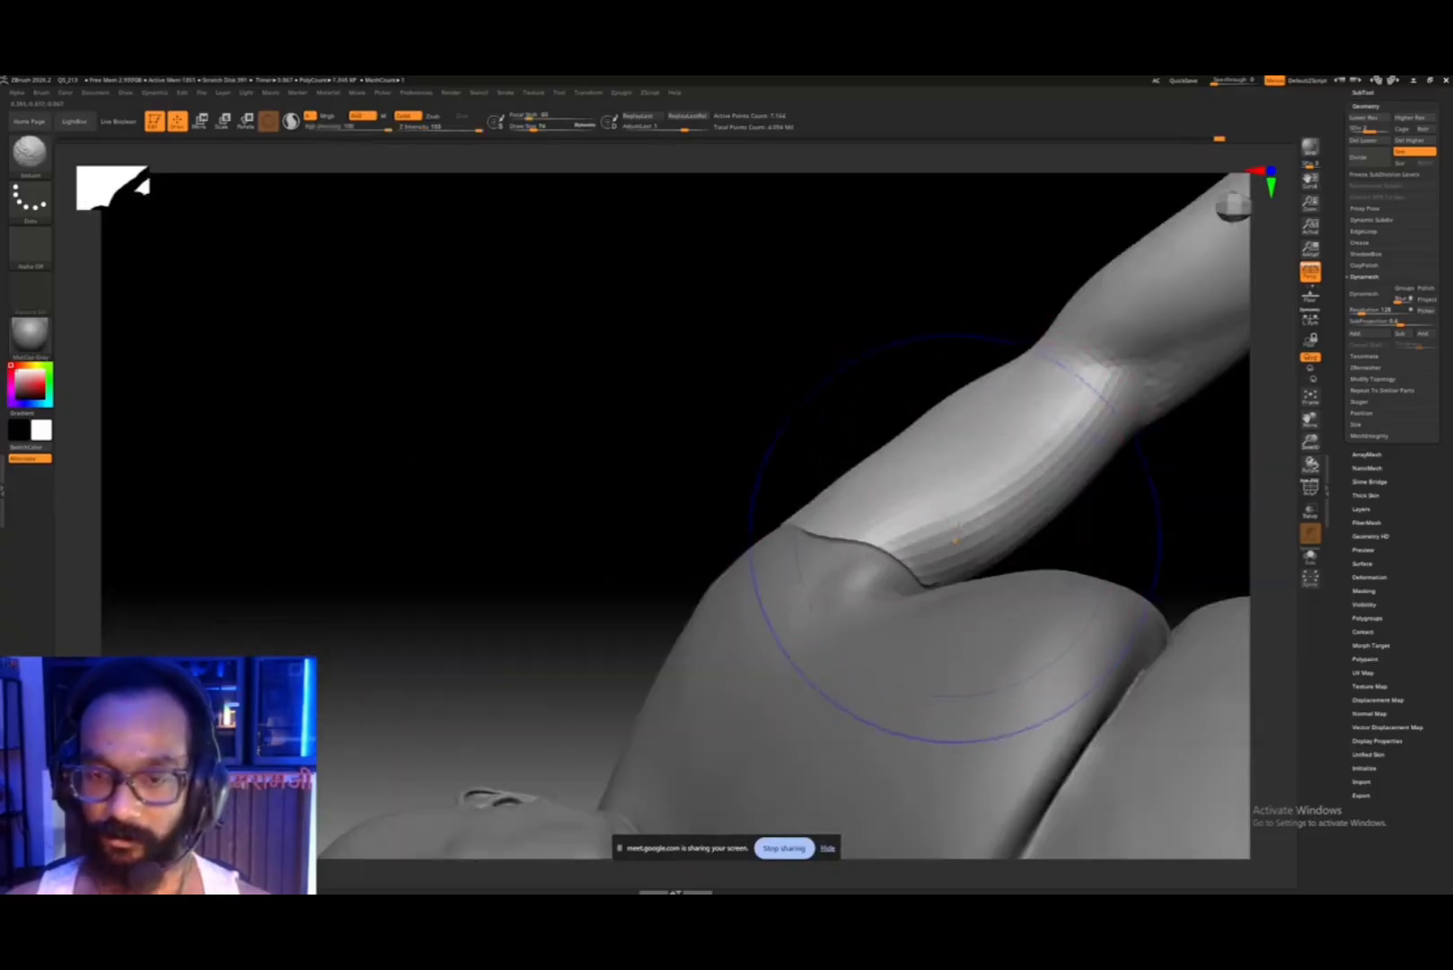
mouse_move(952, 539)
right_mouse_down("ctrl")
mouse_move(912, 413)
mouse_move(960, 544)
right_mouse_up("ctrl")
mouse_move(1008, 597)
right_mouse_down()
mouse_move(1013, 577)
mouse_move(988, 578)
mouse_move(1028, 571)
mouse_move(999, 575)
right_mouse_up()
right_click_drag(999, 575, 1006, 633, "ctrl")
right_click_drag(1006, 633, 1036, 487, "alt")
right_click_drag(1036, 487, 1089, 474)
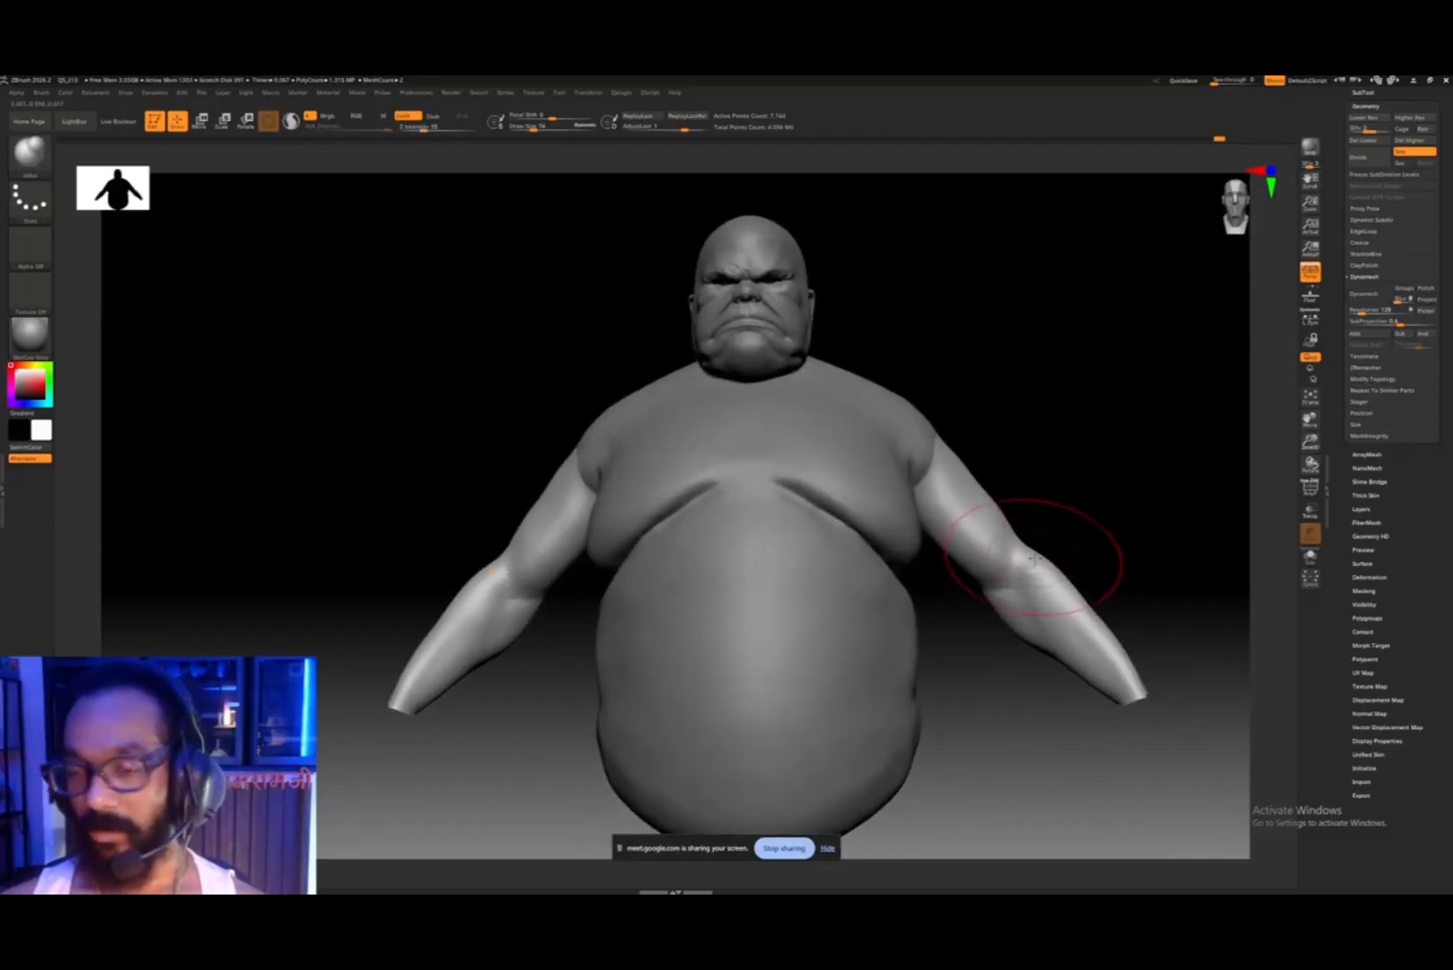
- Try smoothing the crease at the inside of the elbow with a smaller brush
right_click_drag(1031, 552, 997, 545, "ctrl")
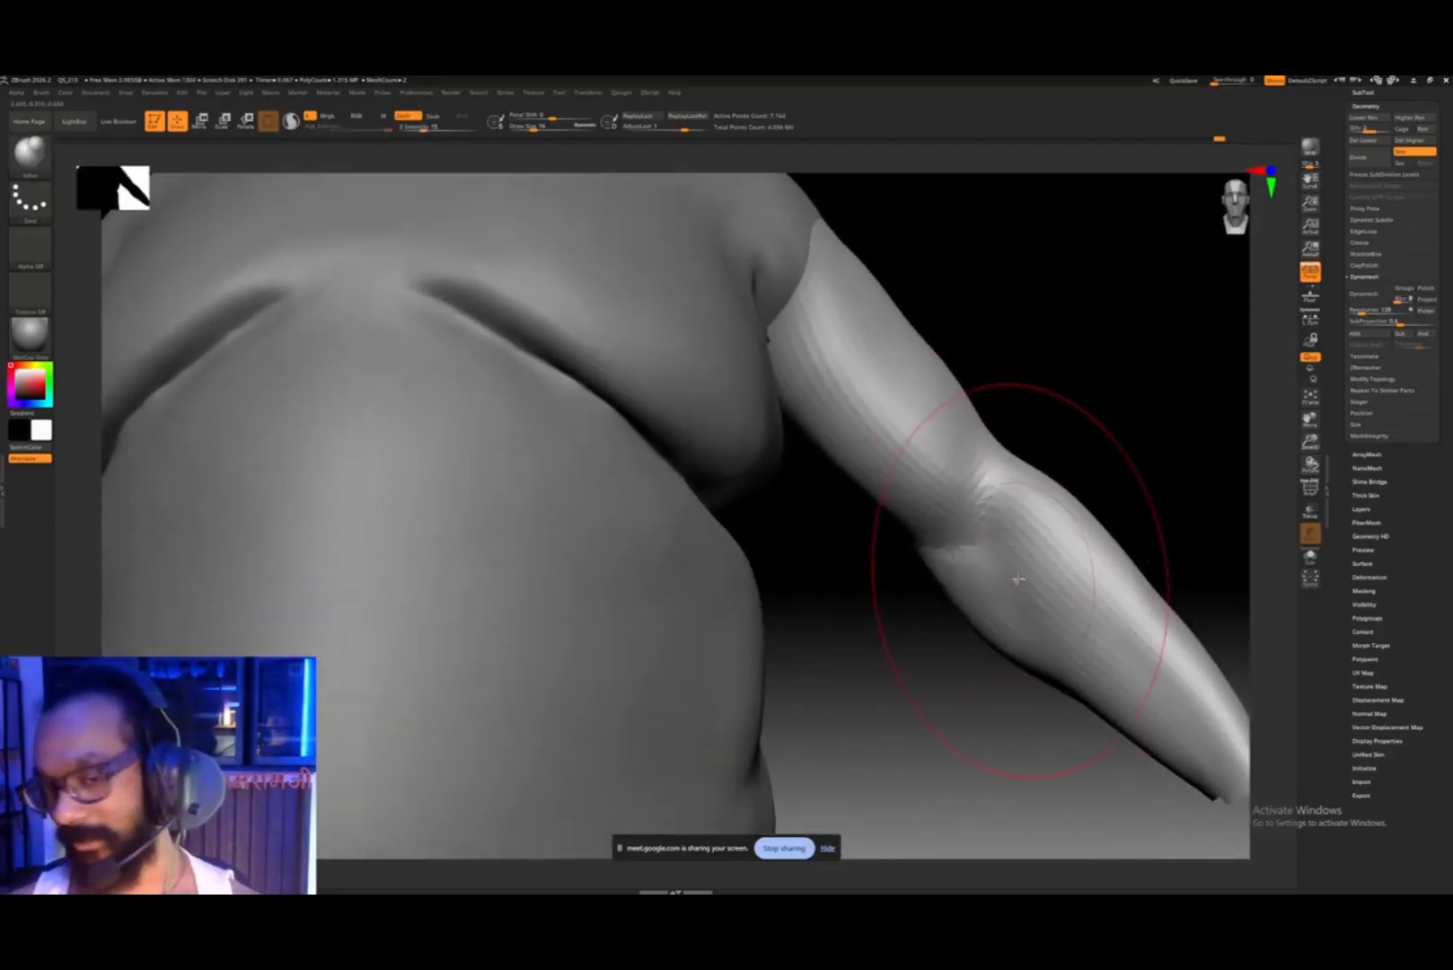
key("bracketleft")
key("bracketleft")
key("bracketleft")
key("bracketleft")
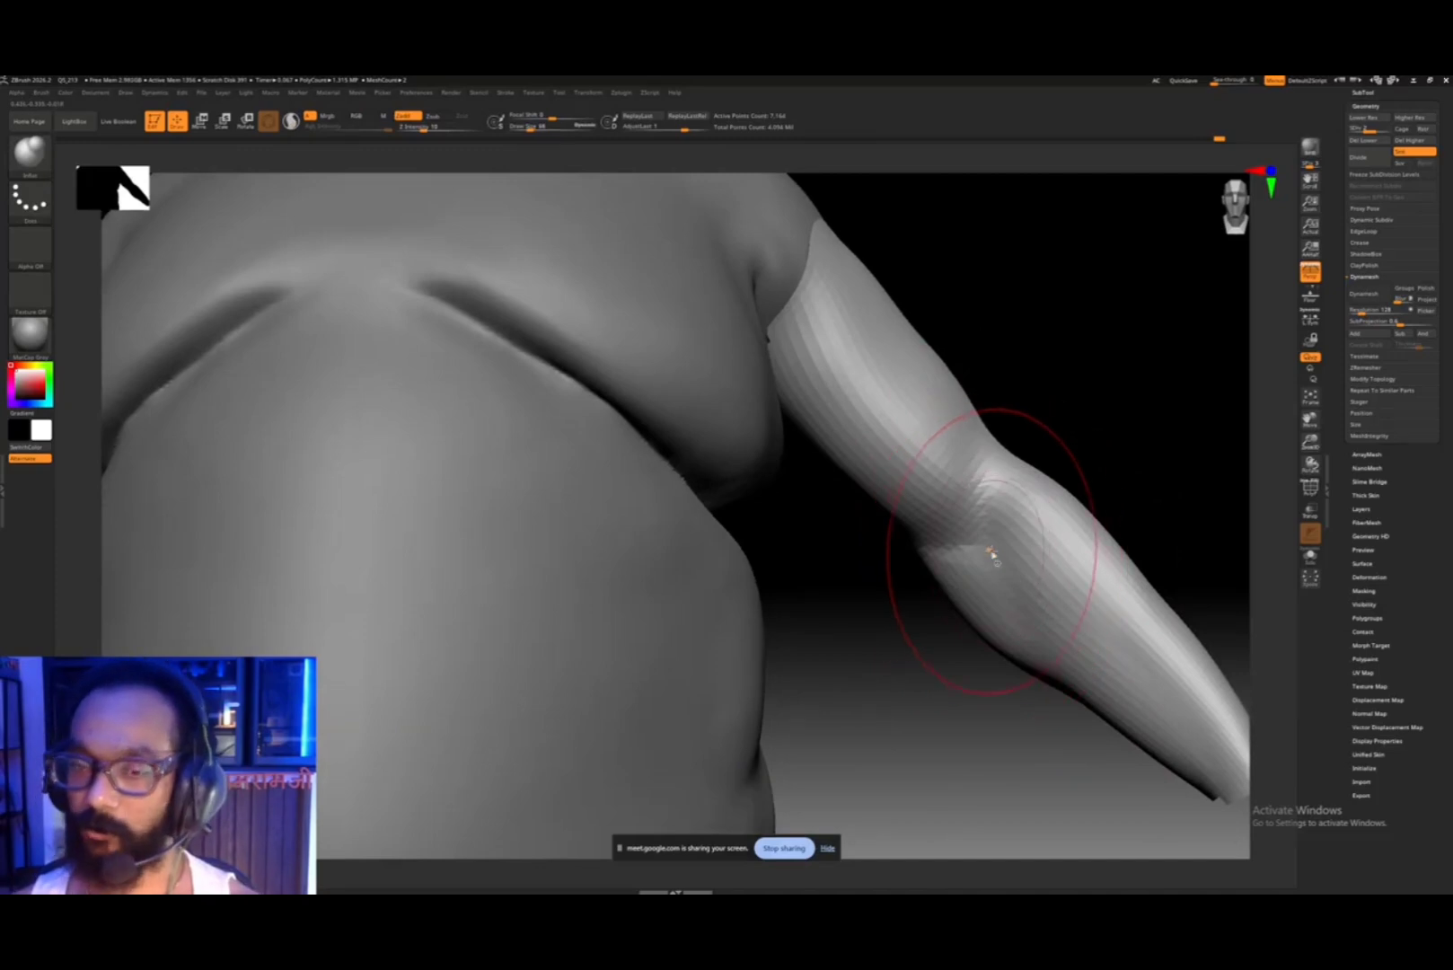
left_click_drag(956, 521, 965, 498, "shift")
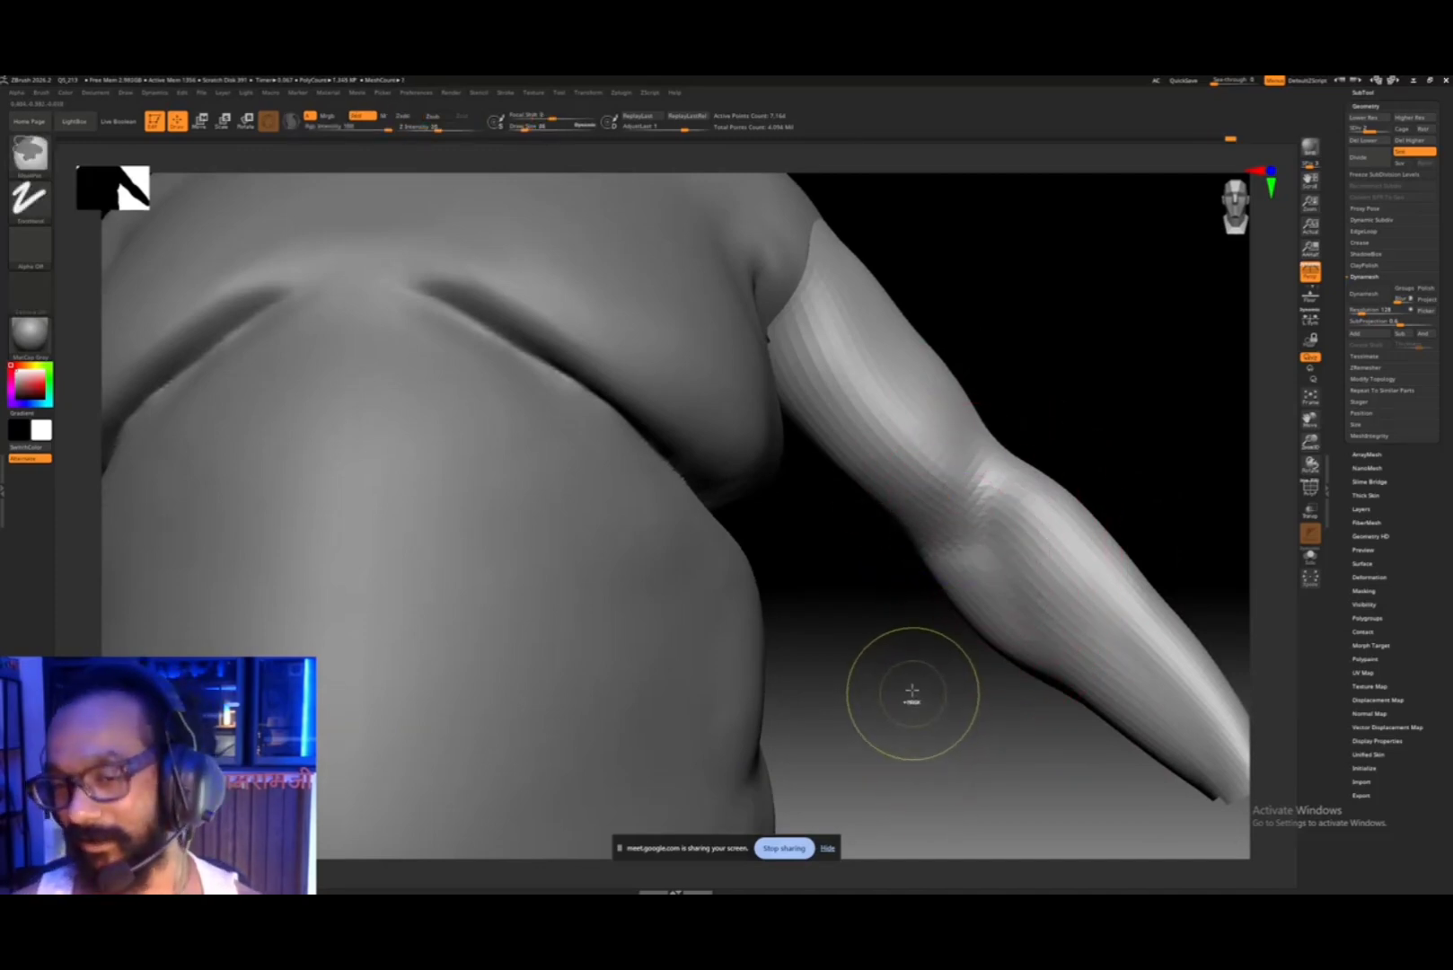
key("ctrl+z")
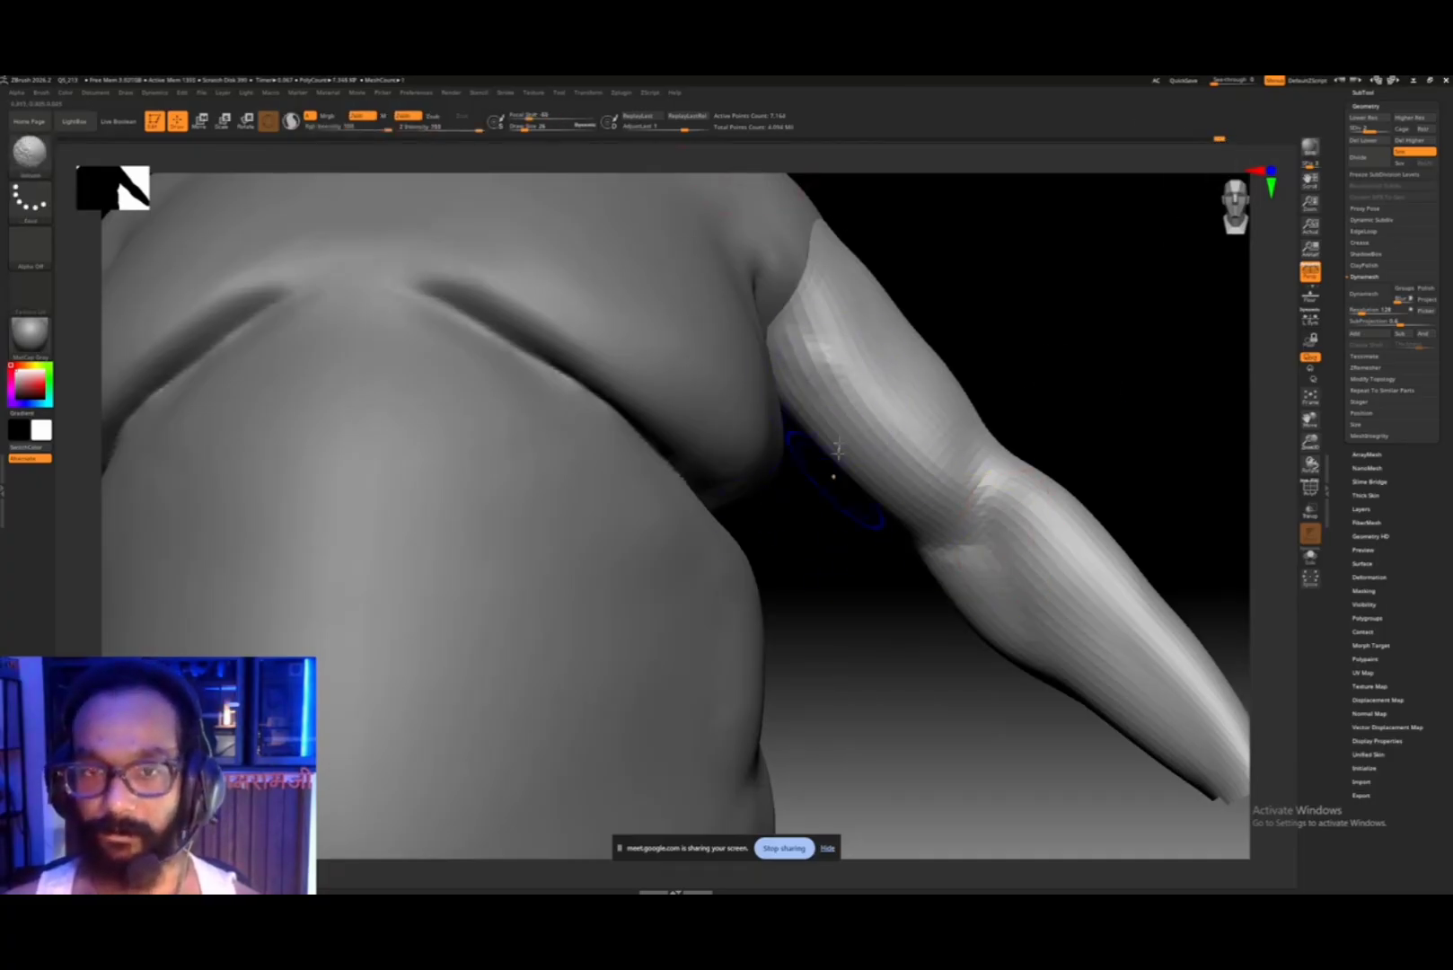
- Duplicate the arms subtool and the torso subtool to have spare copies of both
left_click_drag(888, 602, 889, 405, "alt")
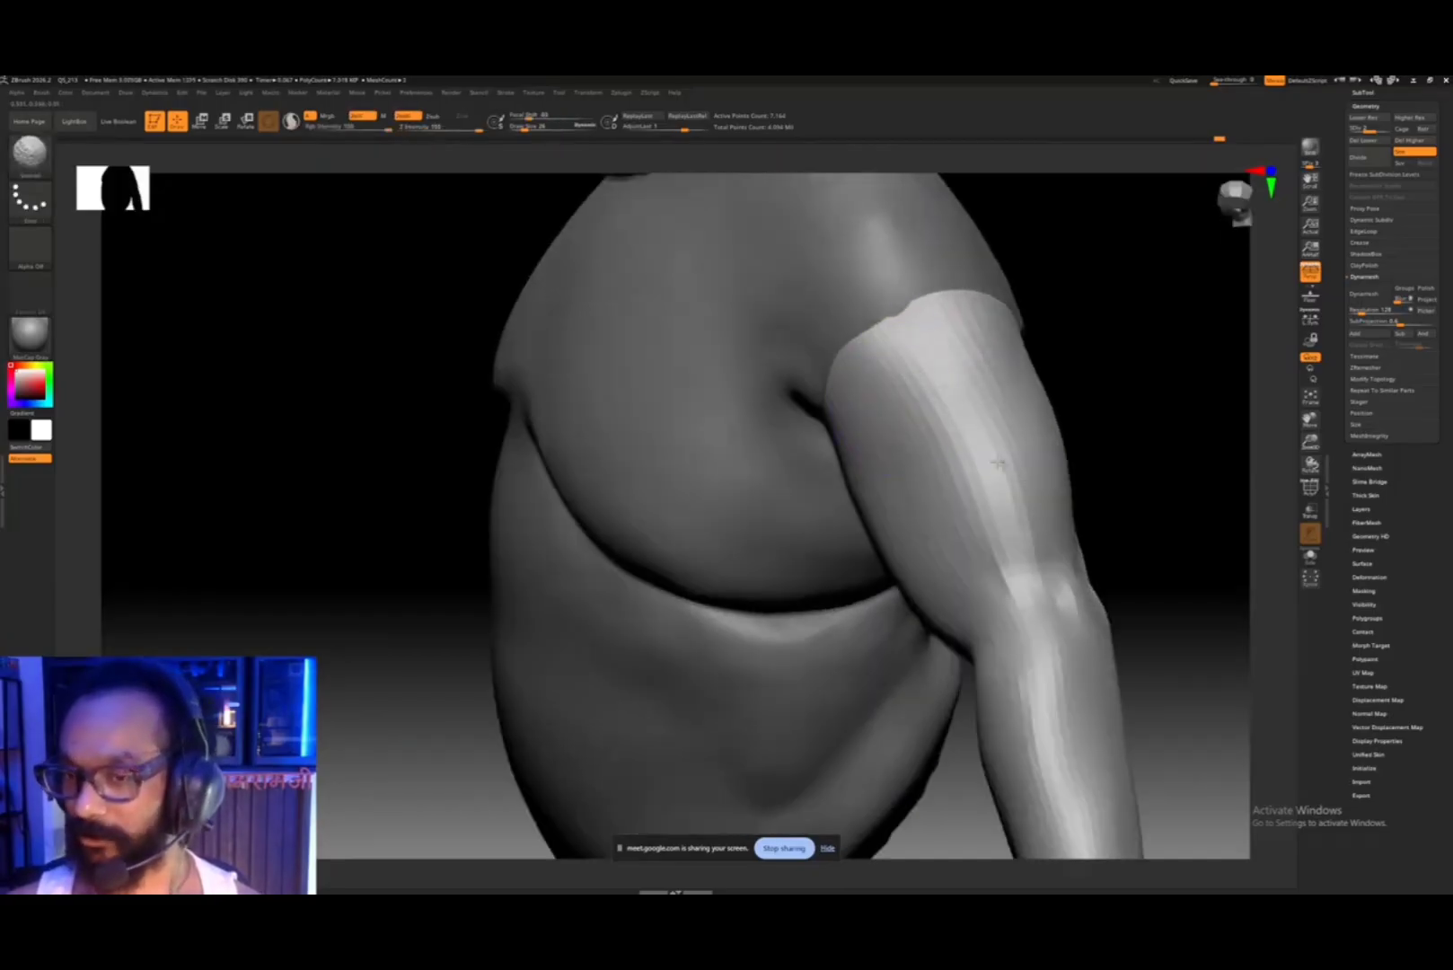
right_click_drag(1006, 535, 1044, 493, "shift")
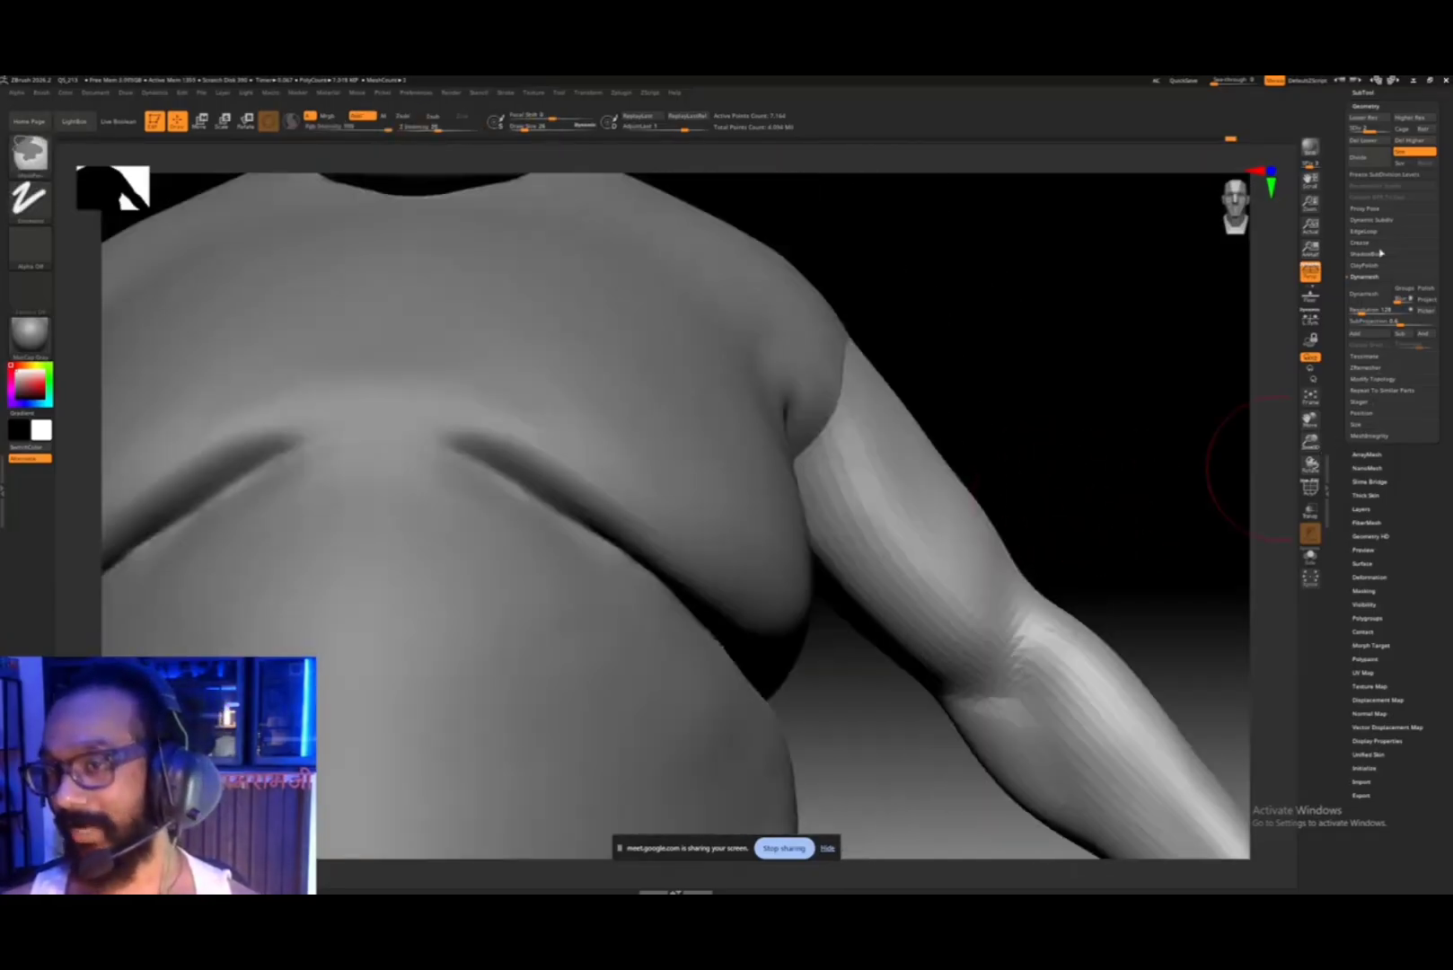
left_click(1363, 92)
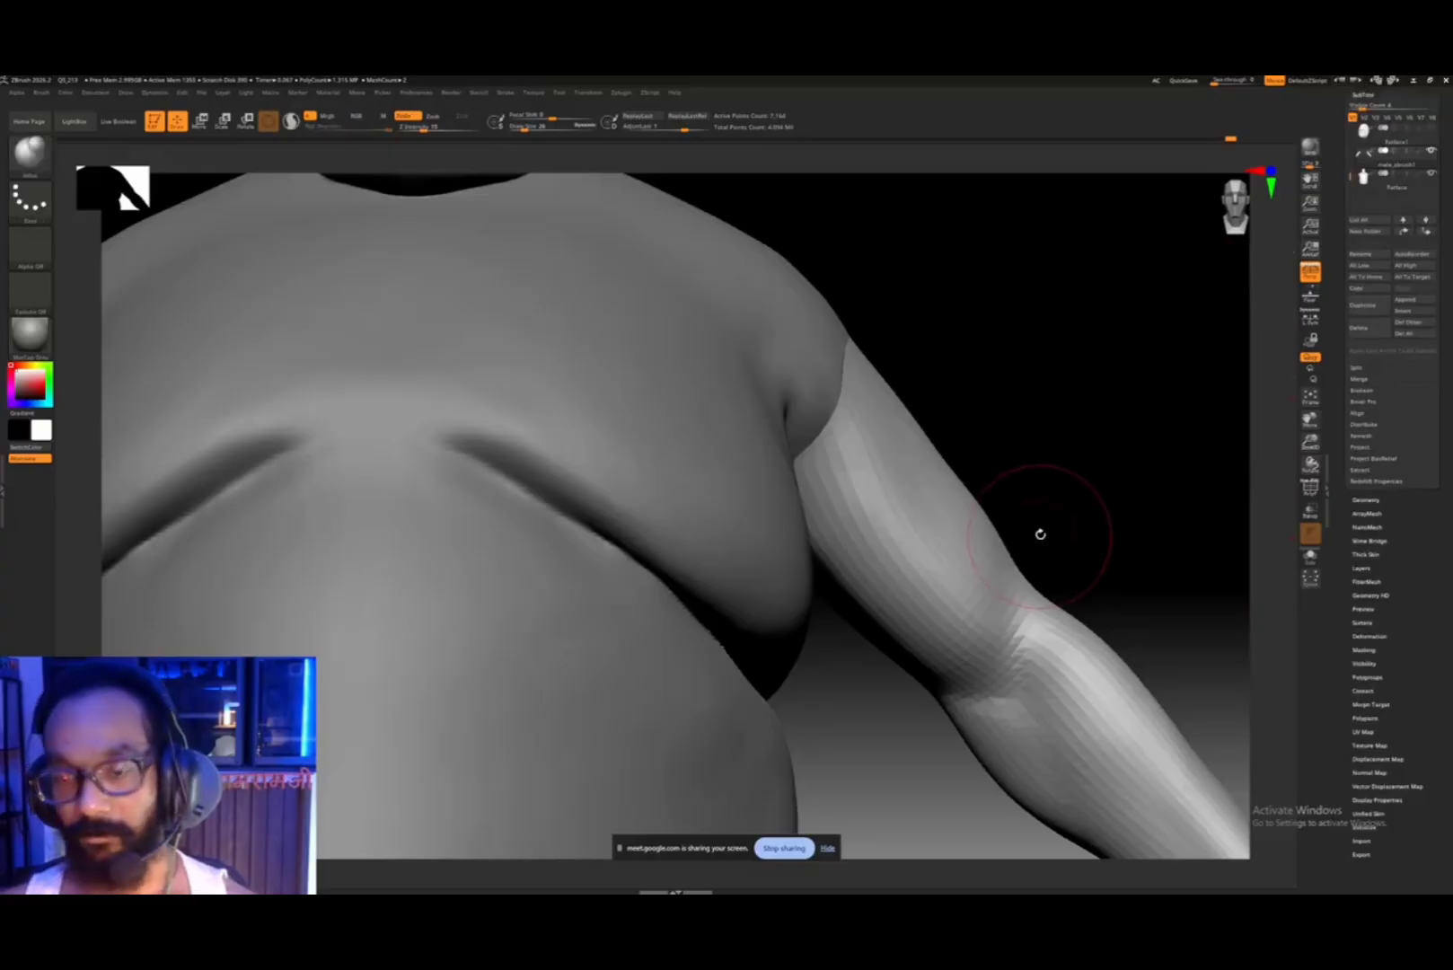
key("ctrl+shift+d")
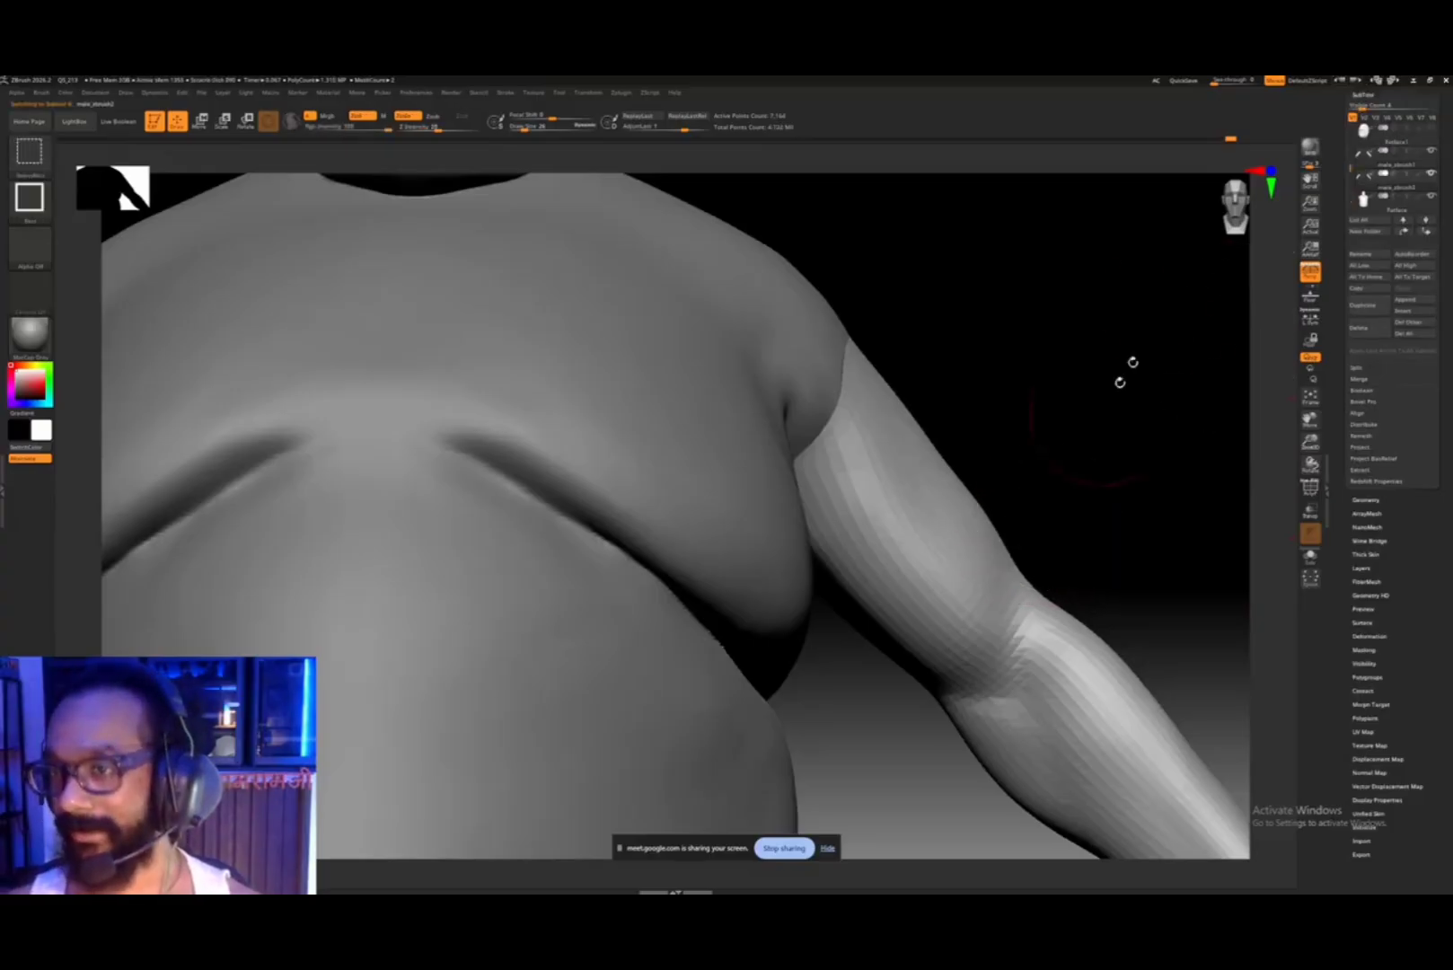
left_click(1363, 206)
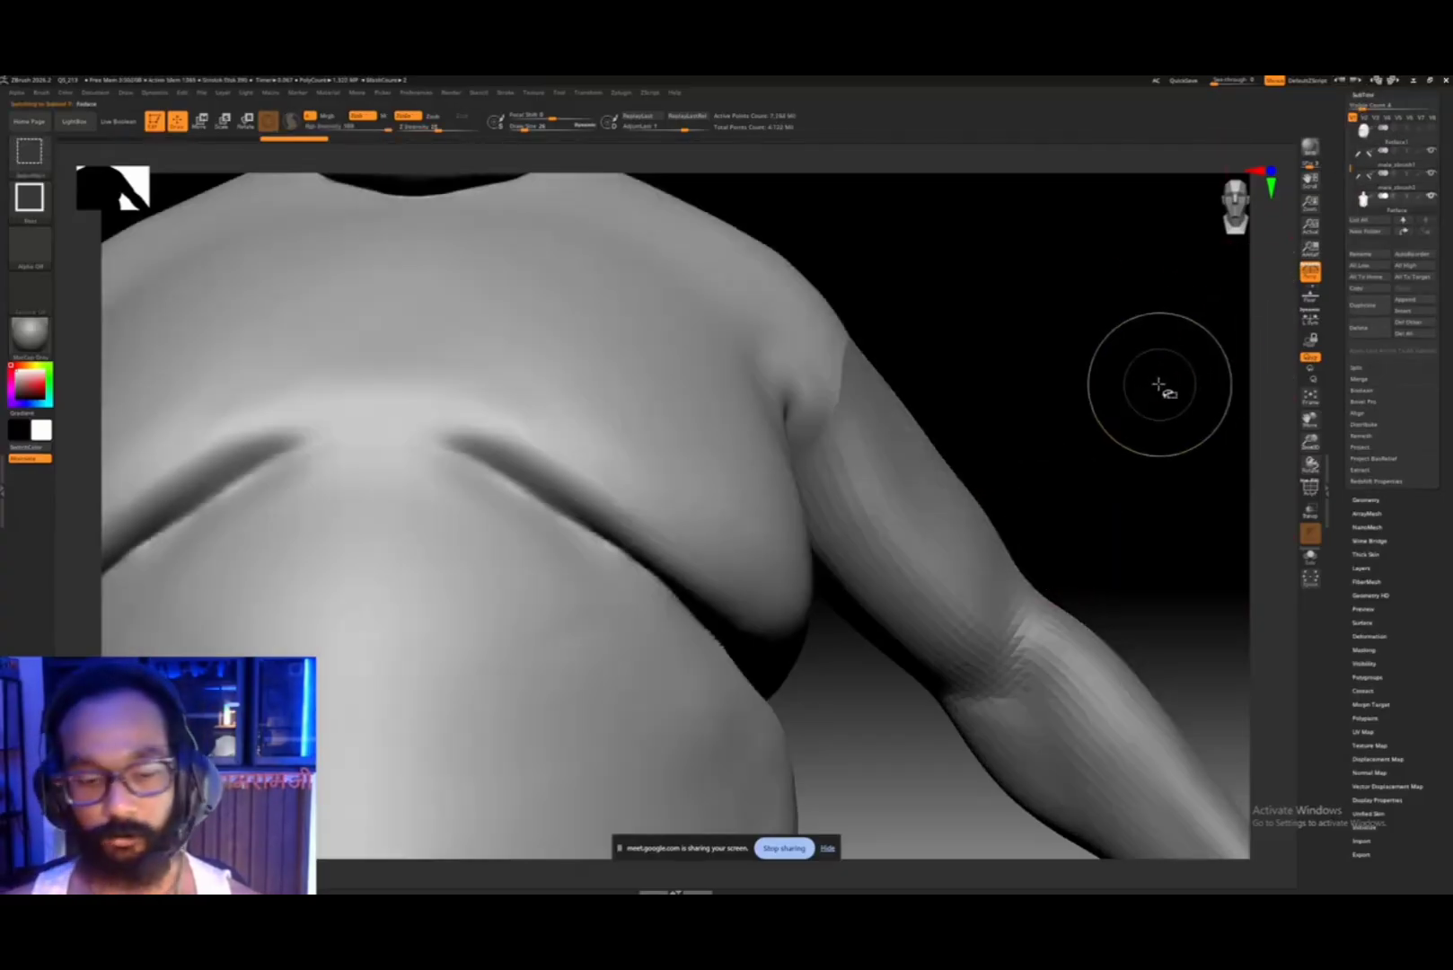
key("ctrl+shift+d")
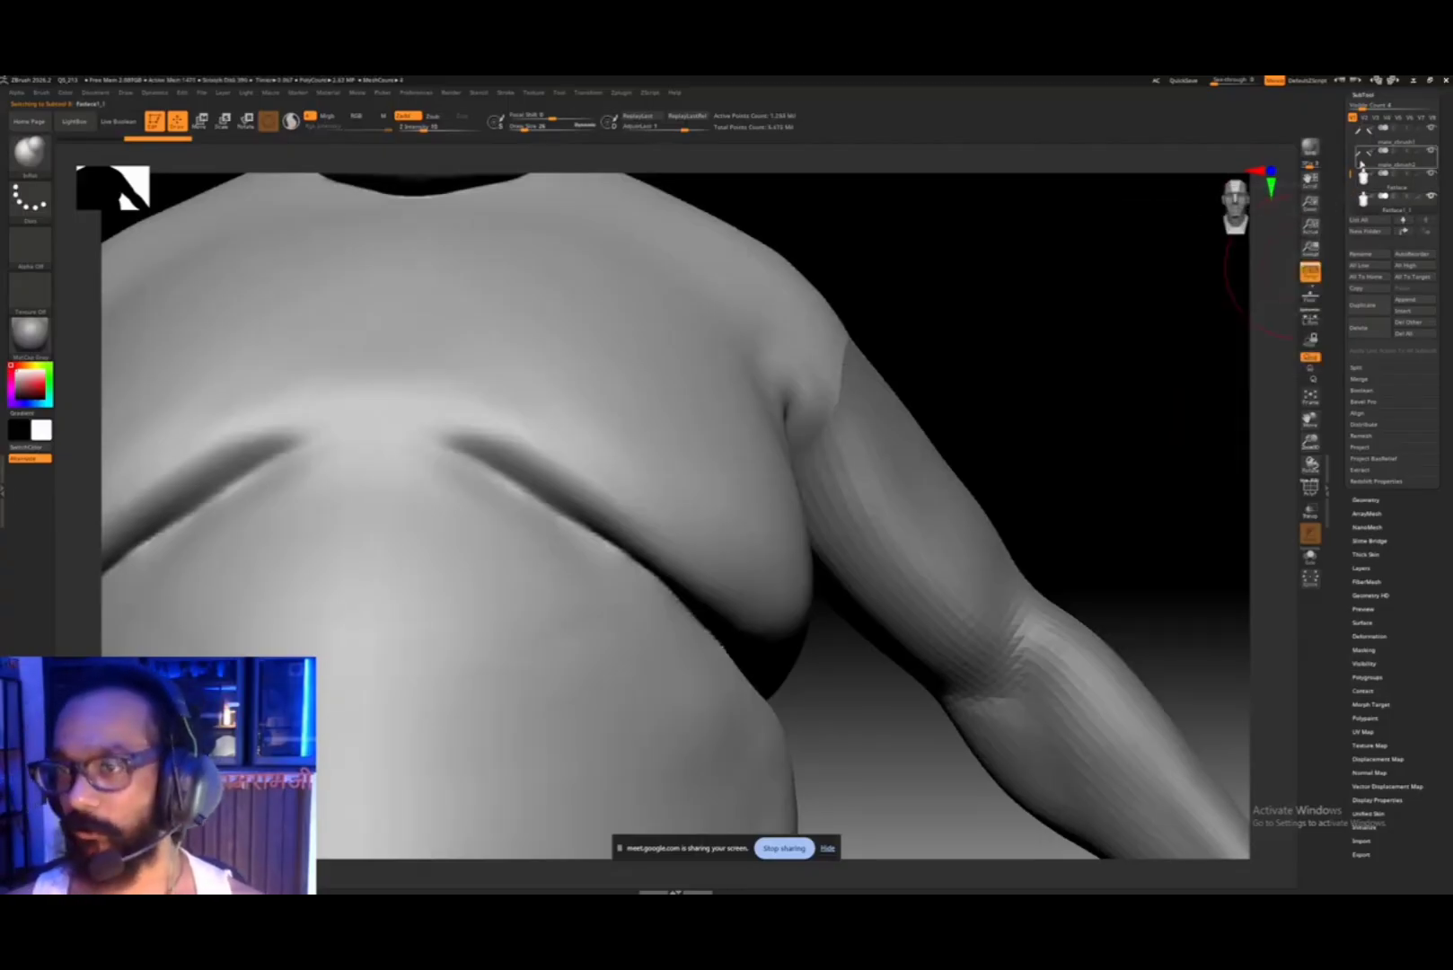
- Place the torso subtool directly above an arms subtool and merge it down into one mesh
left_click(1363, 165)
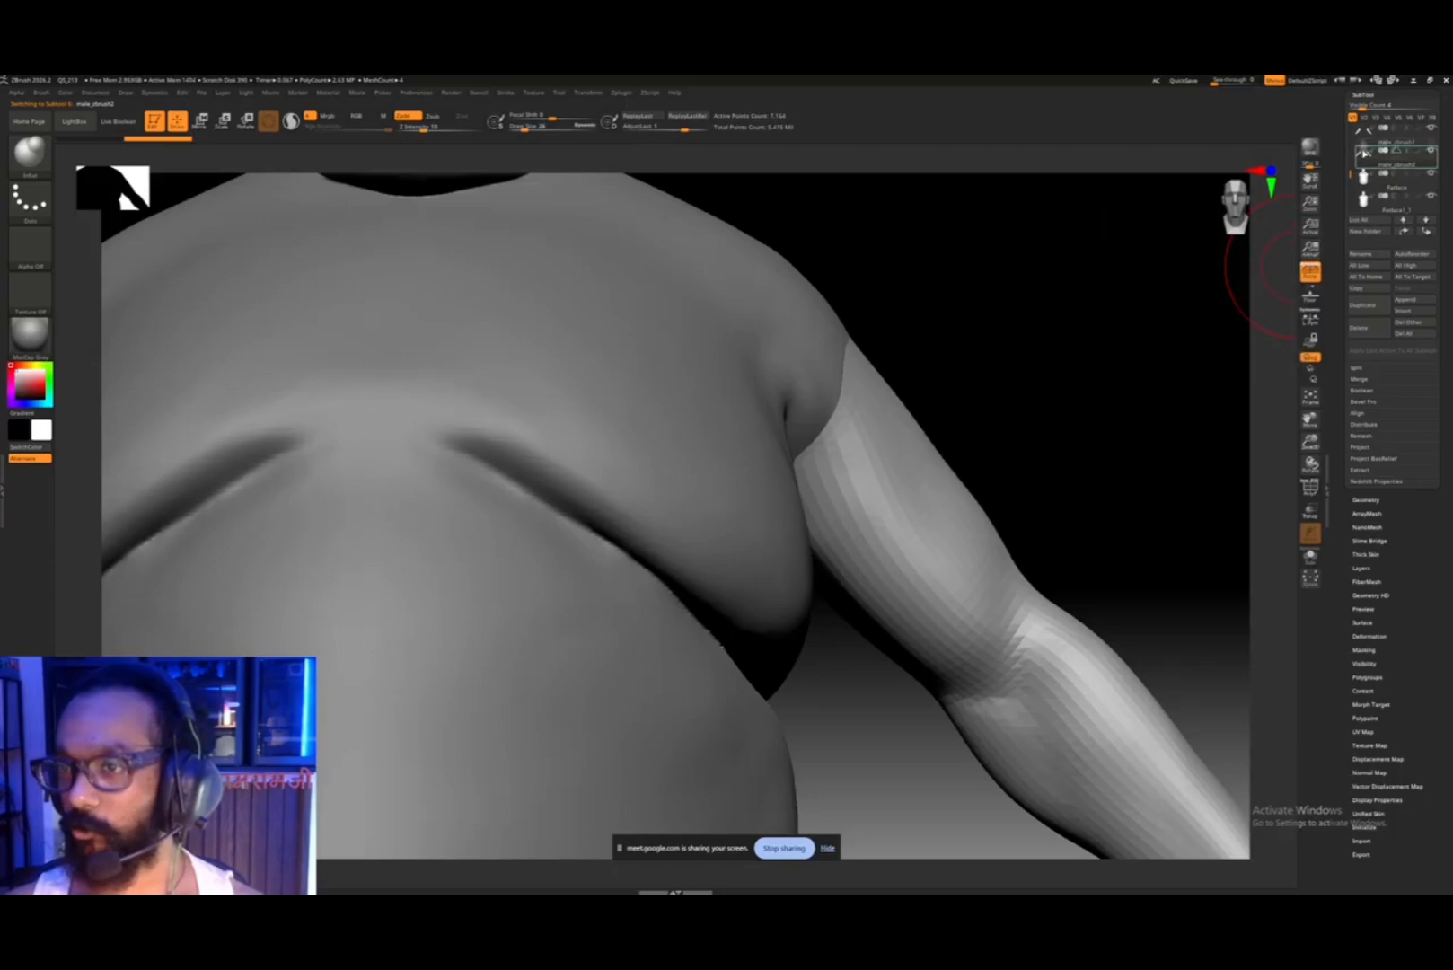
left_click(1364, 155)
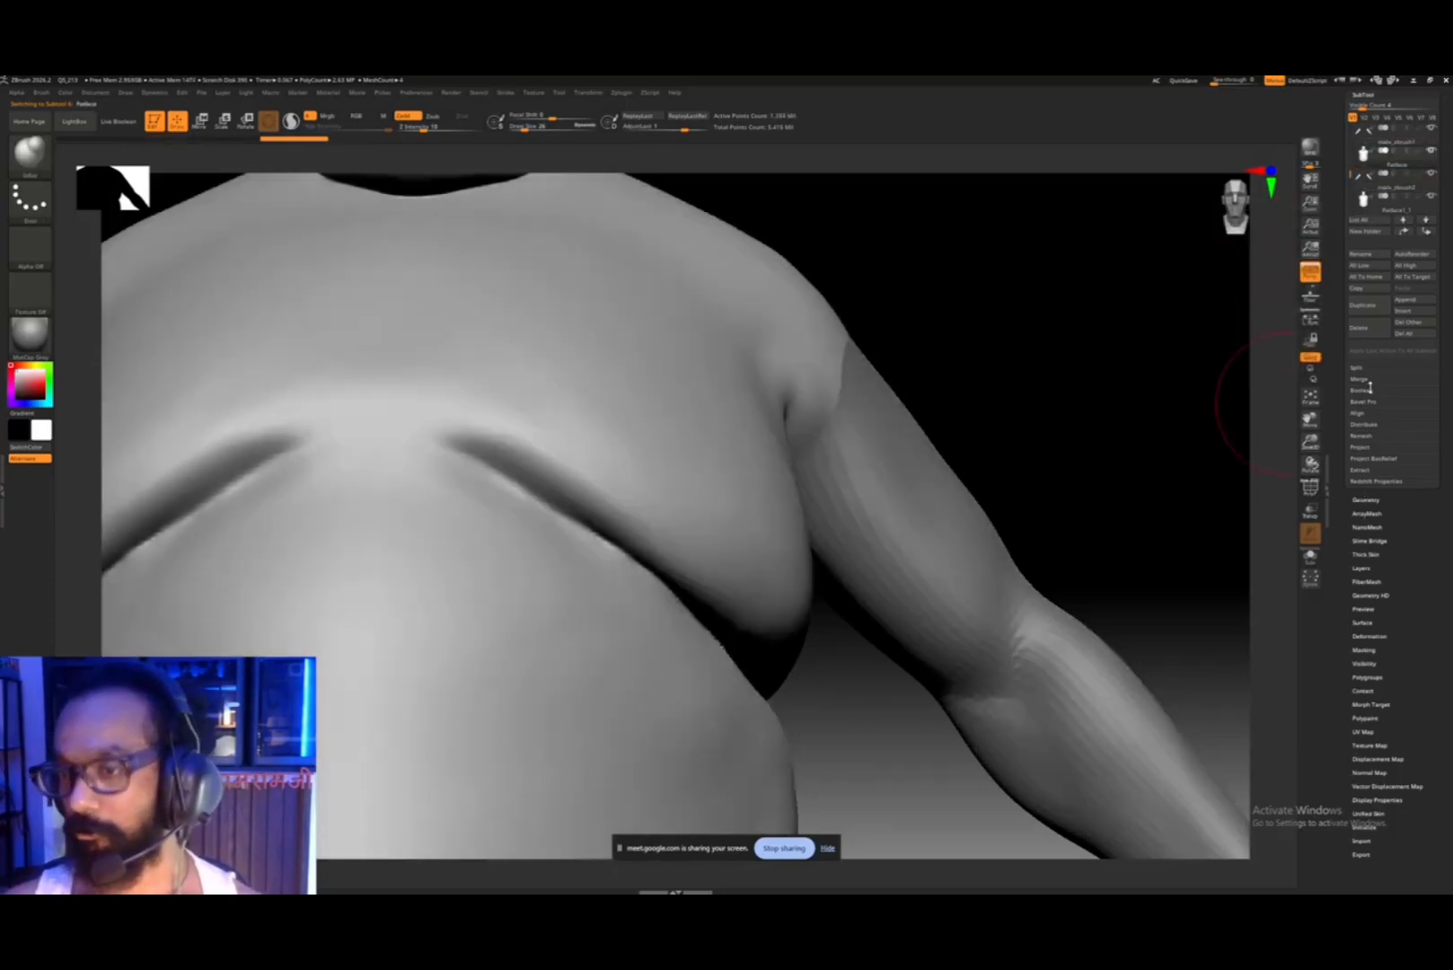
left_click(1362, 379)
left_click(1367, 390)
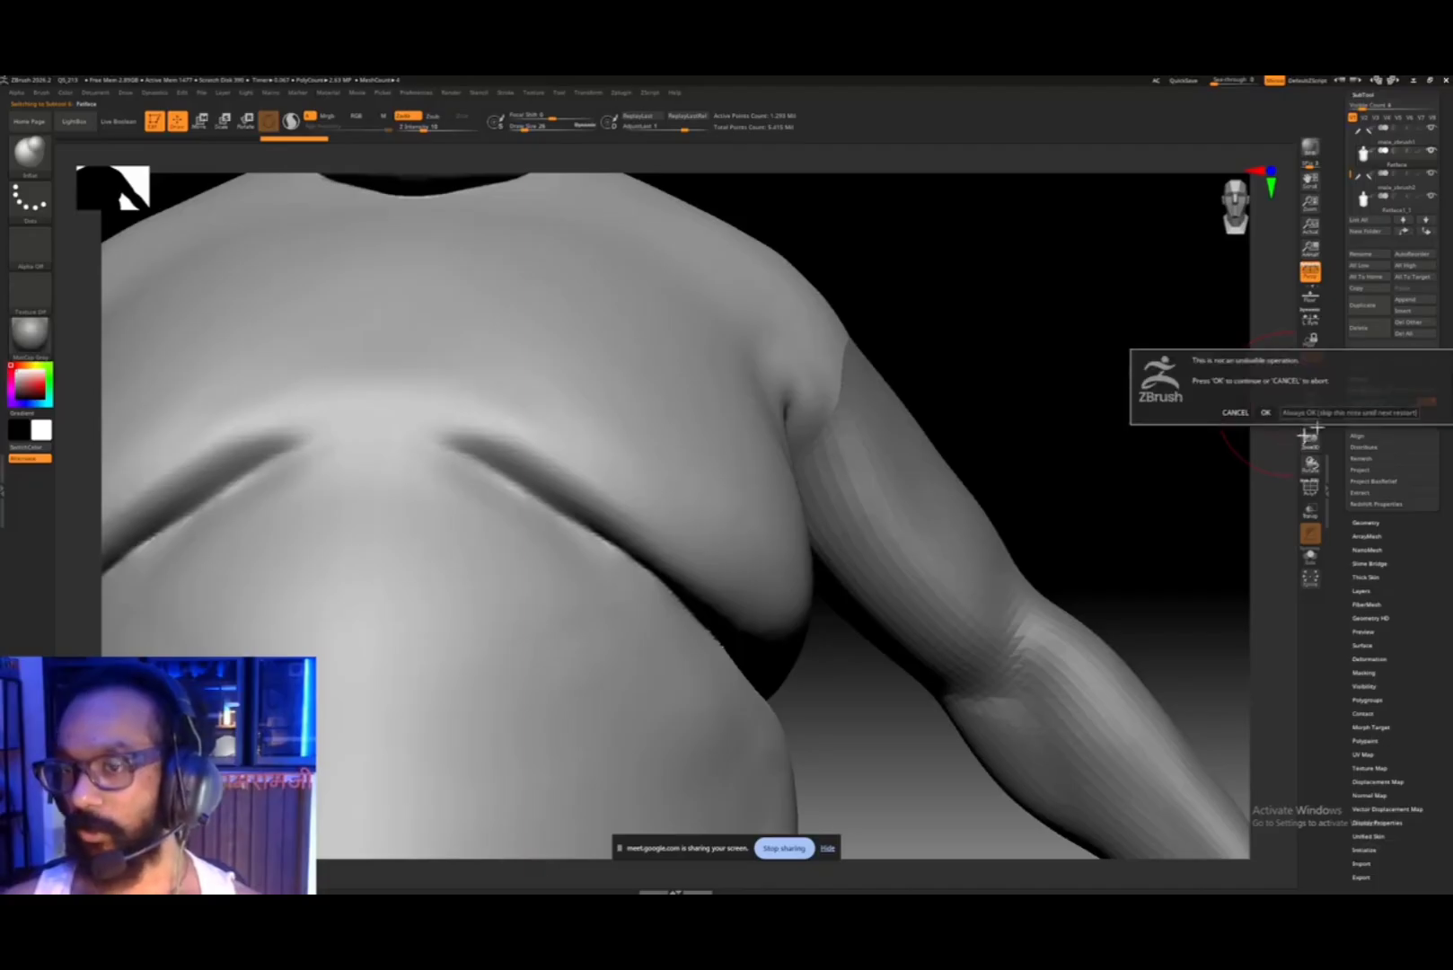
left_click(1261, 418)
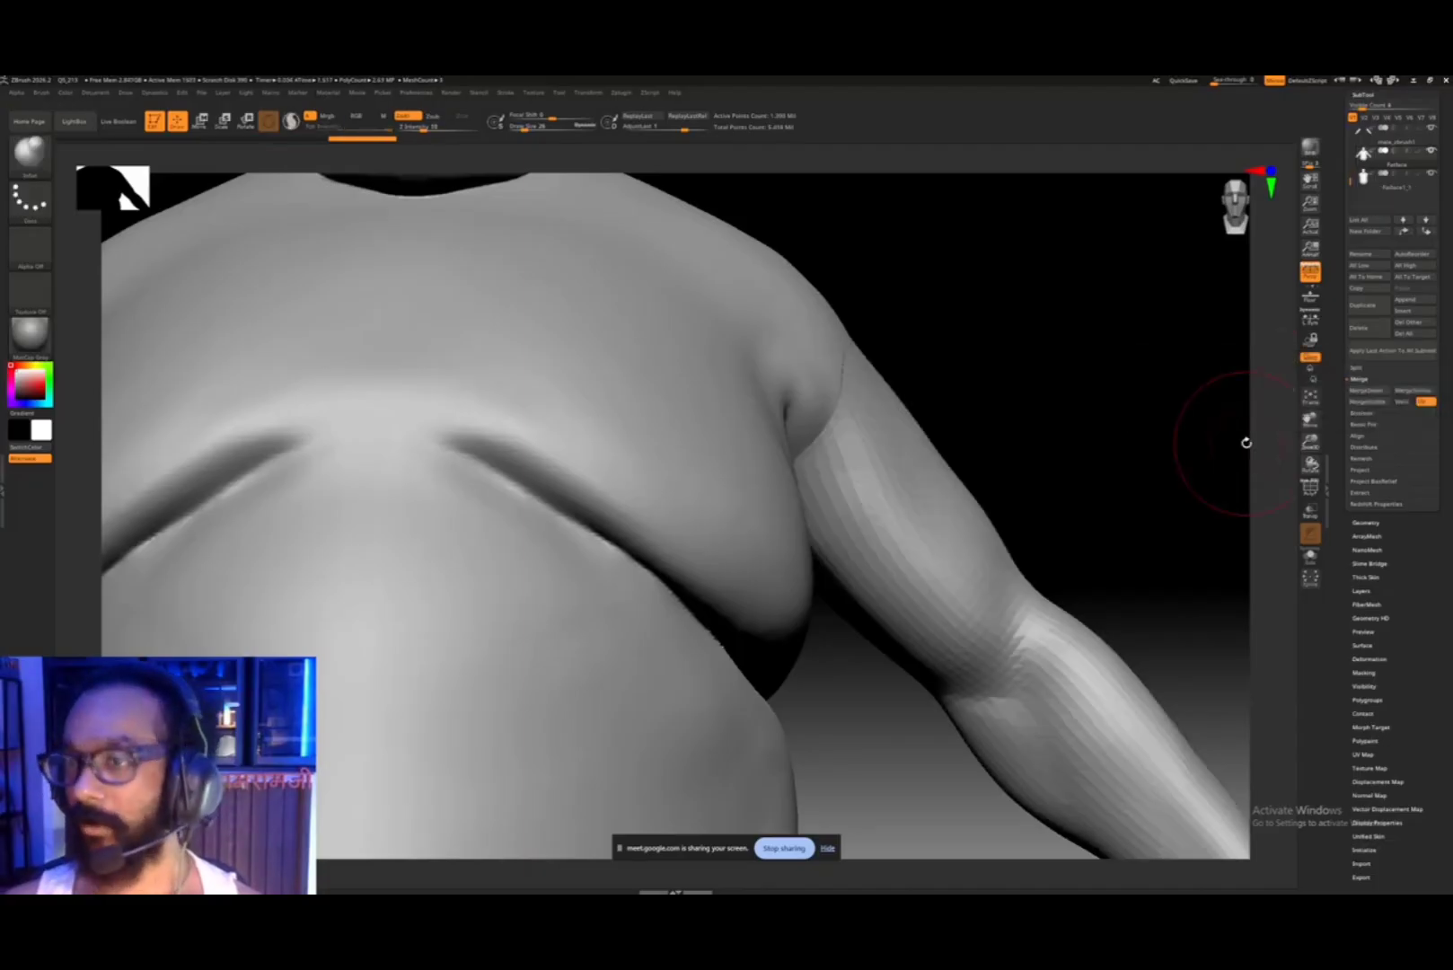
- Hide the spare copies of the arms and the torso, leaving the merged body visible
key("f")
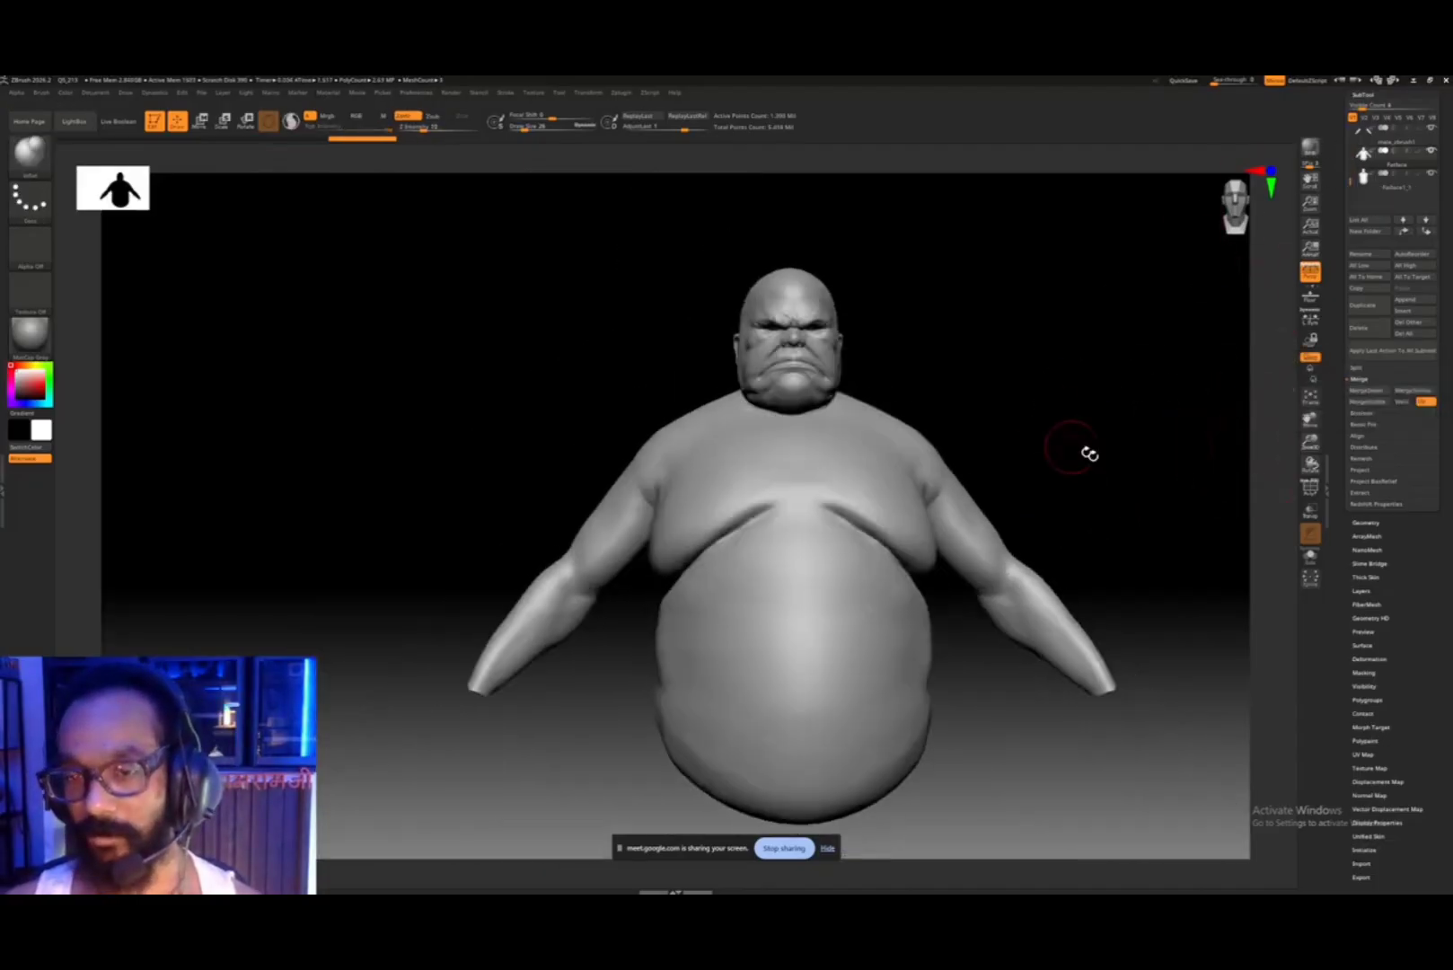
left_click(1423, 177)
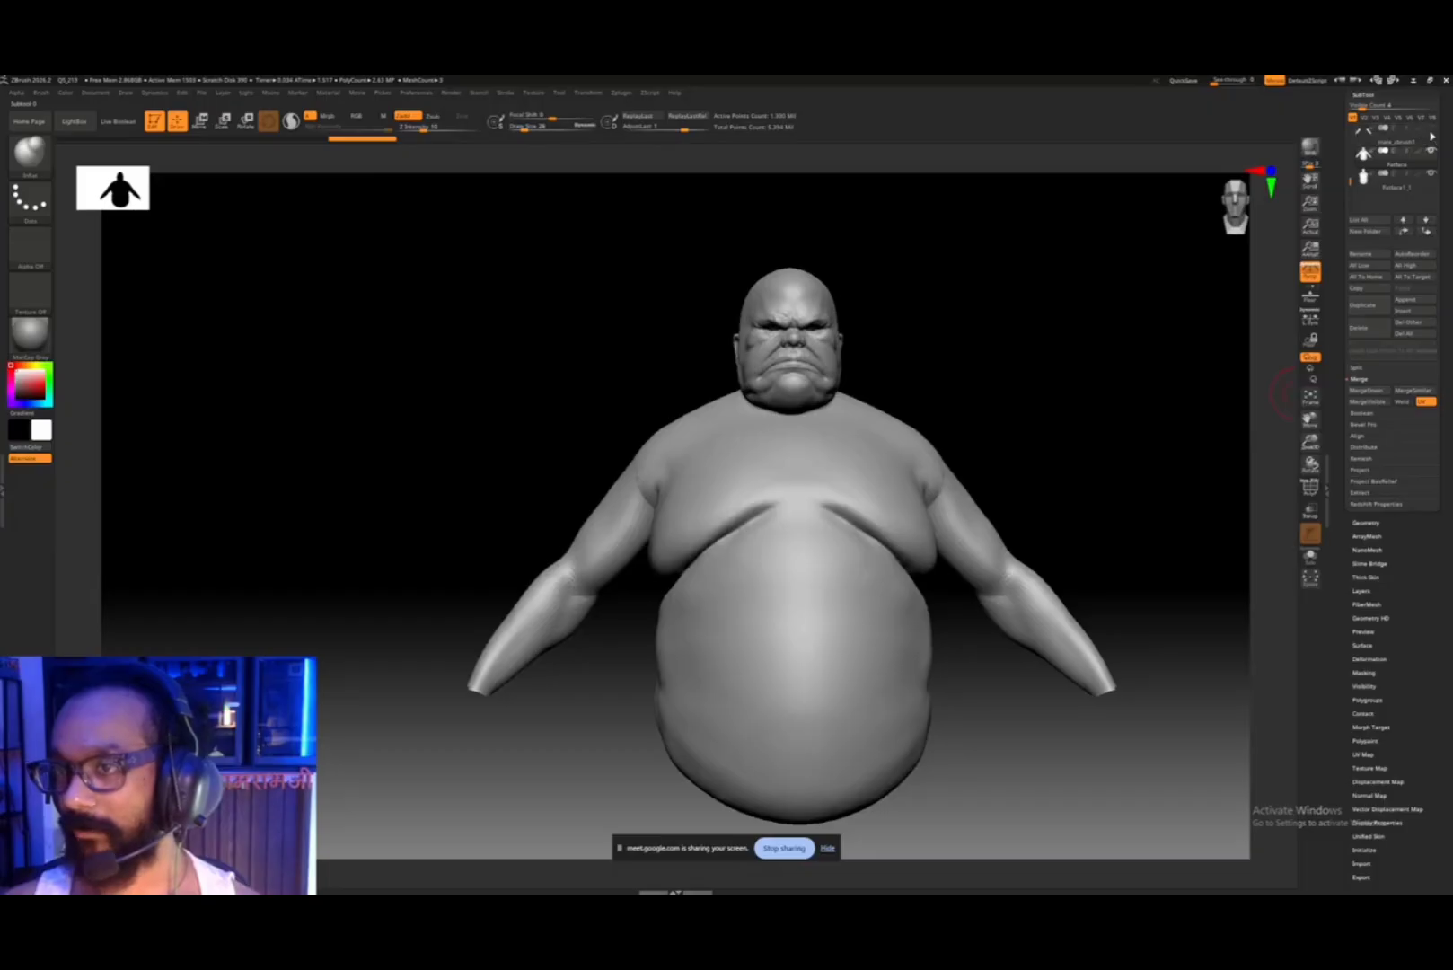
left_click(1433, 177)
- Remesh the merged body with DynaMesh to fuse the arms to the torso
right_click_drag(1053, 523, 1007, 546)
right_click_drag(1008, 546, 1058, 596, "ctrl")
right_click_drag(1219, 503, 1254, 595, "alt")
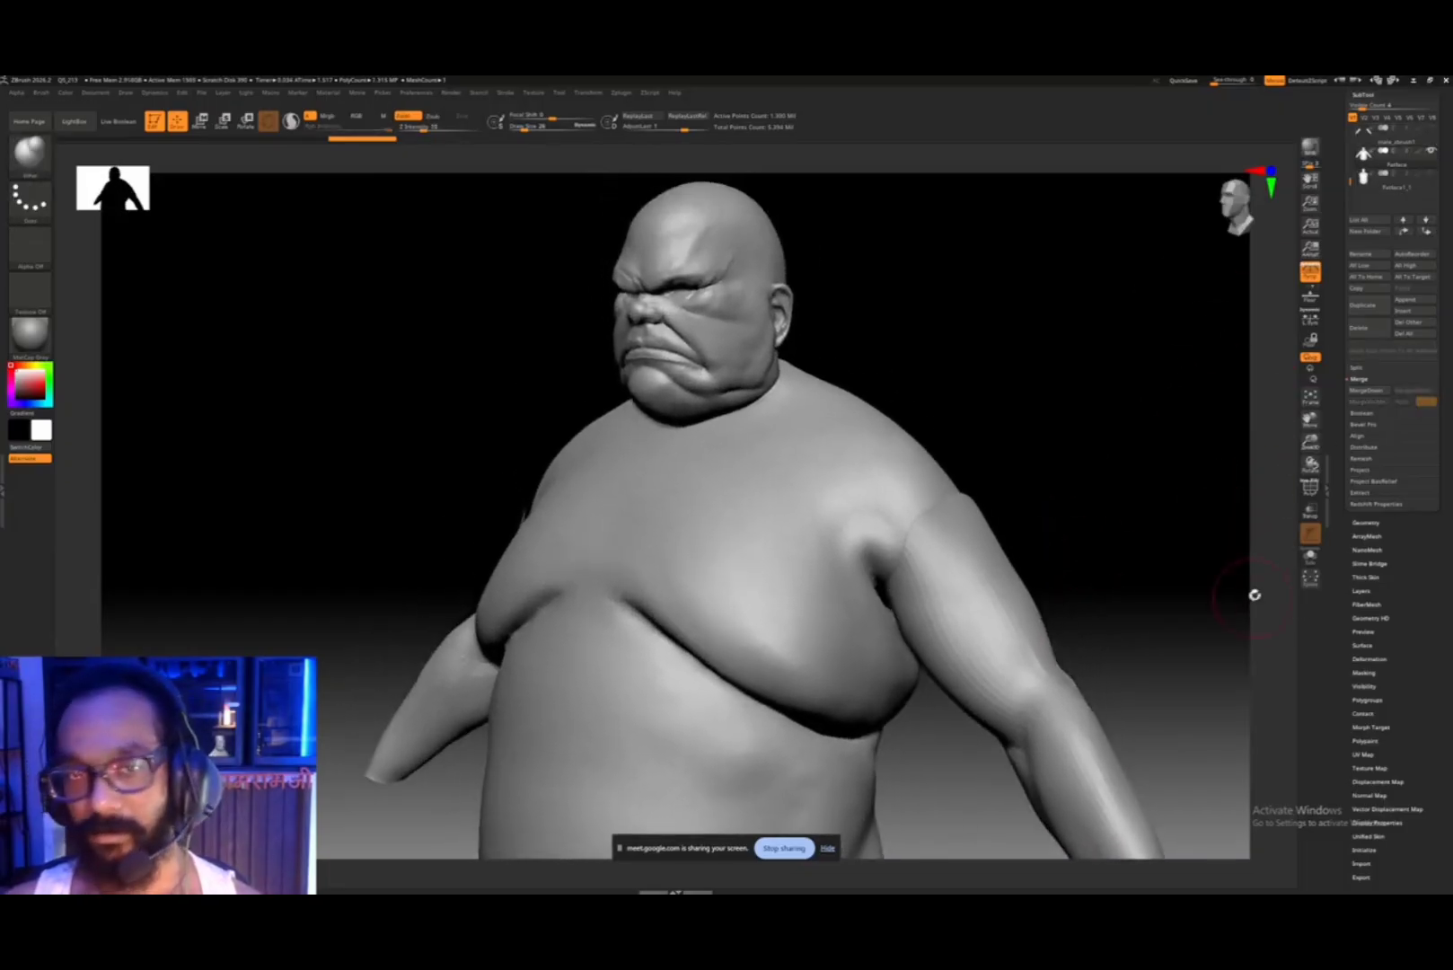
left_click(1363, 524)
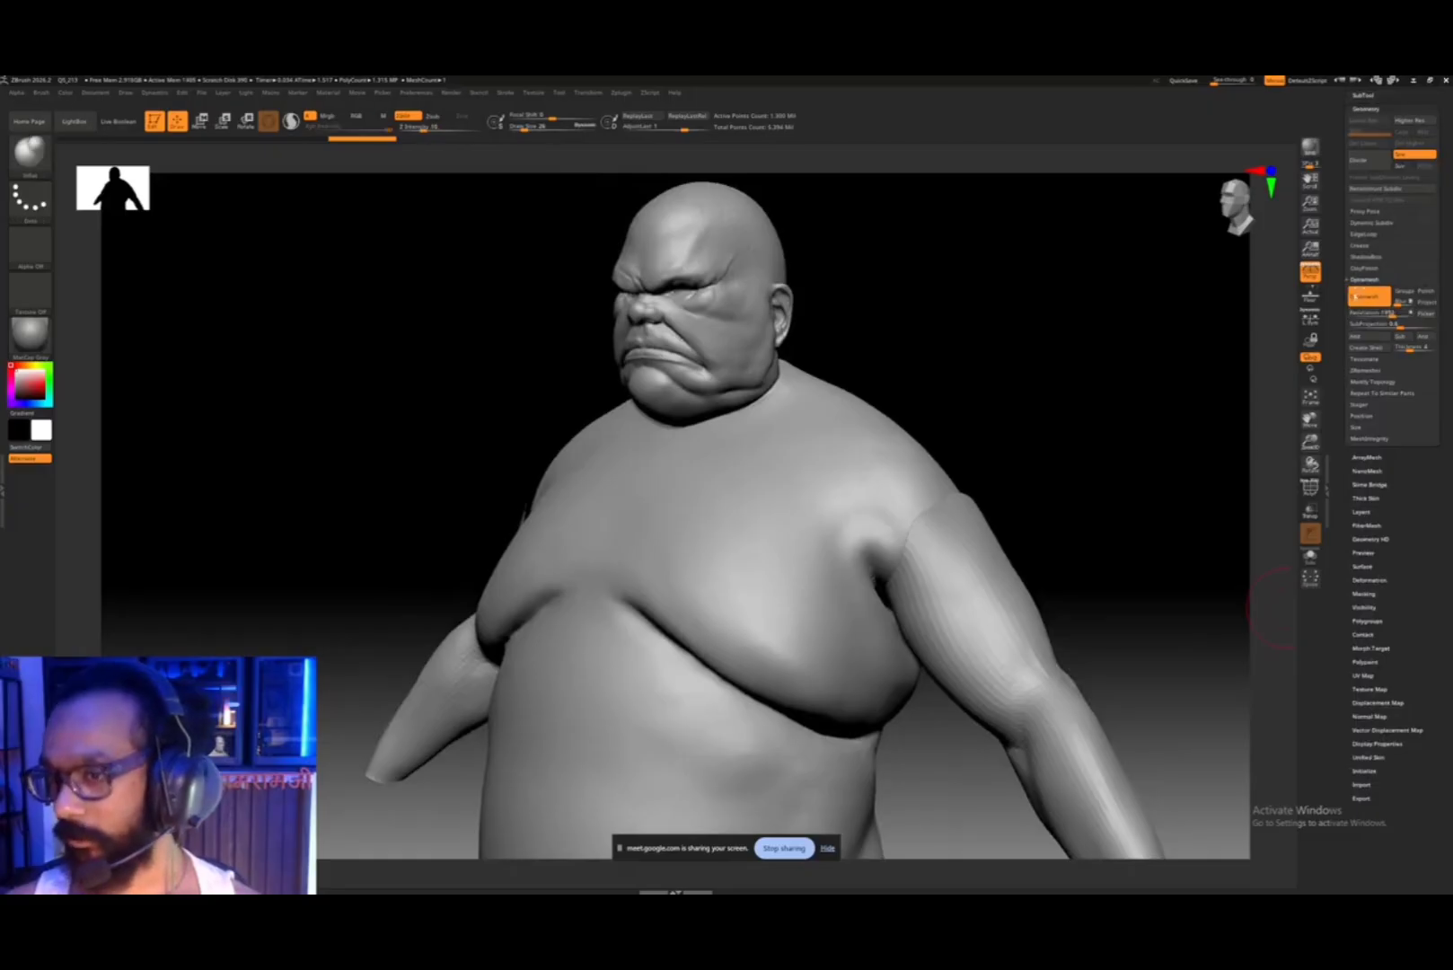
mouse_move(1093, 372)
left_mouse_down("ctrl")
mouse_move(1132, 458)
mouse_move(1145, 437)
left_mouse_up("ctrl")
- Smooth the front seam between shoulder and upper arm down to the armpit
right_click_drag(949, 563, 936, 555)
left_click_drag(923, 506, 904, 522, "shift")
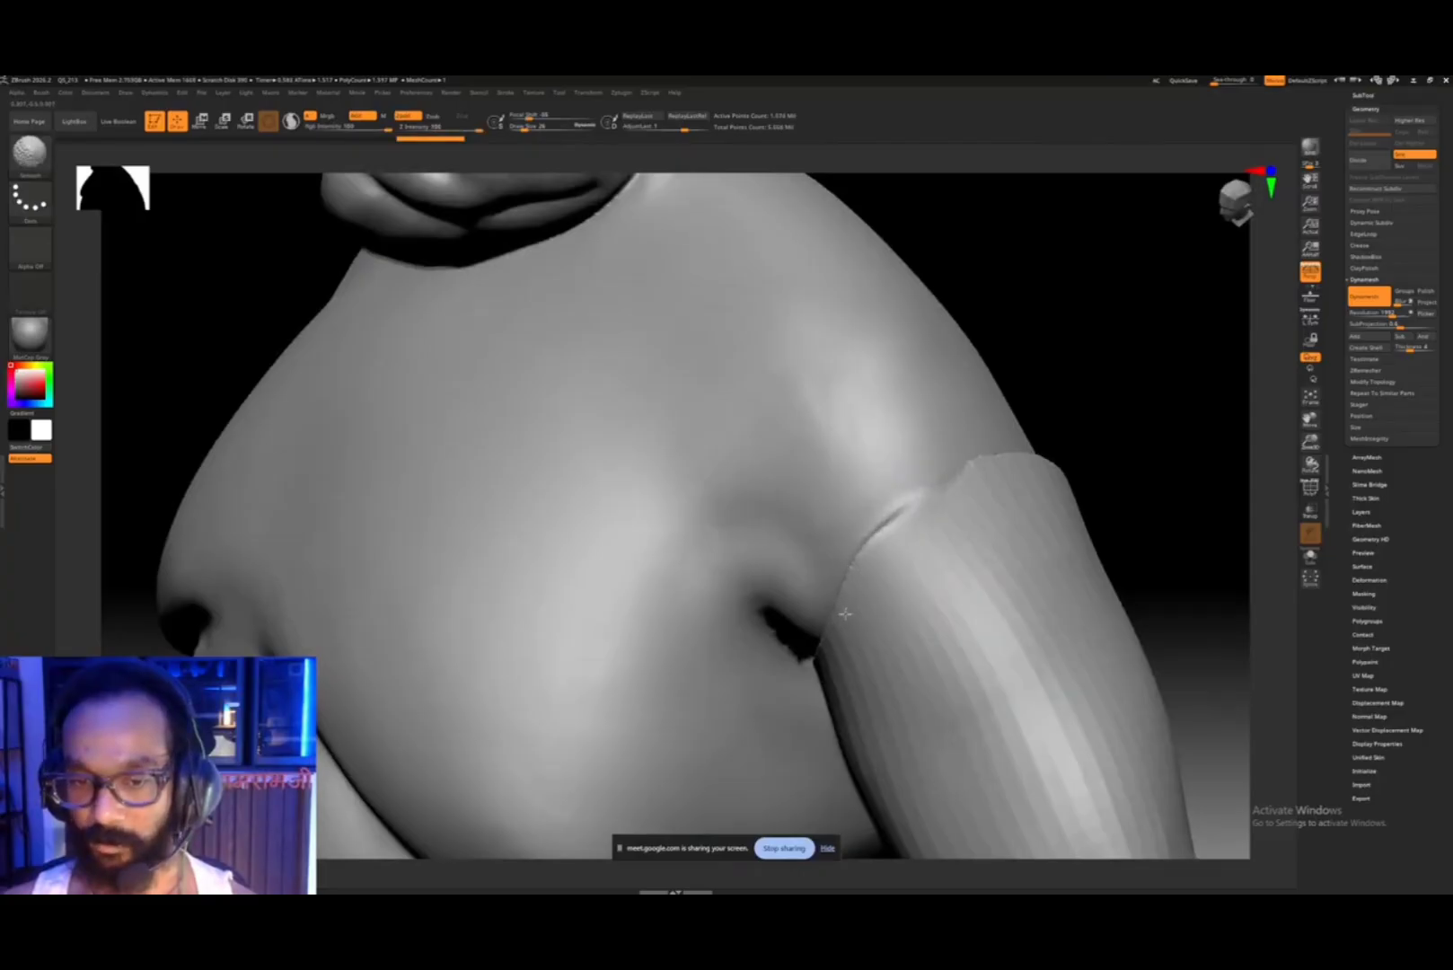
right_click_drag(846, 614, 884, 539)
left_click_drag(885, 535, 819, 651, "shift")
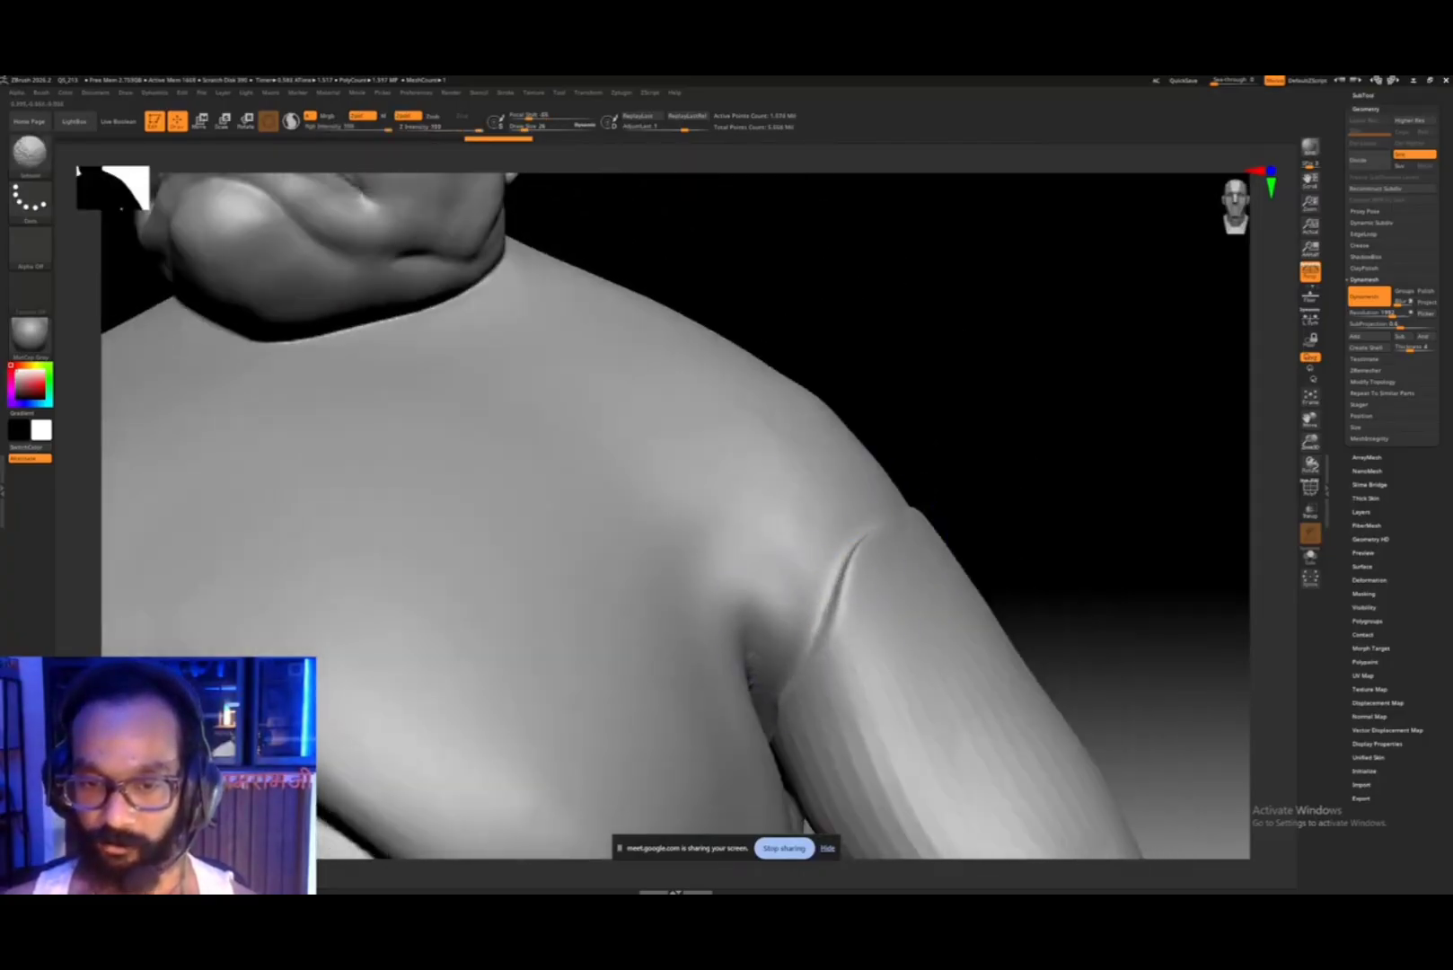
left_click_drag(852, 572, 855, 521, "shift")
- Smooth the shoulder seam over the outside and back of the arm down to the rear armpit
right_click_drag(855, 521, 925, 508)
mouse_move(928, 504)
left_mouse_down("shift")
mouse_move(952, 530)
mouse_move(990, 521)
left_mouse_up("shift")
right_click_drag(1006, 501, 844, 512)
mouse_move(983, 517)
left_mouse_down("shift")
mouse_move(1045, 576)
mouse_move(1006, 550)
left_mouse_up("shift")
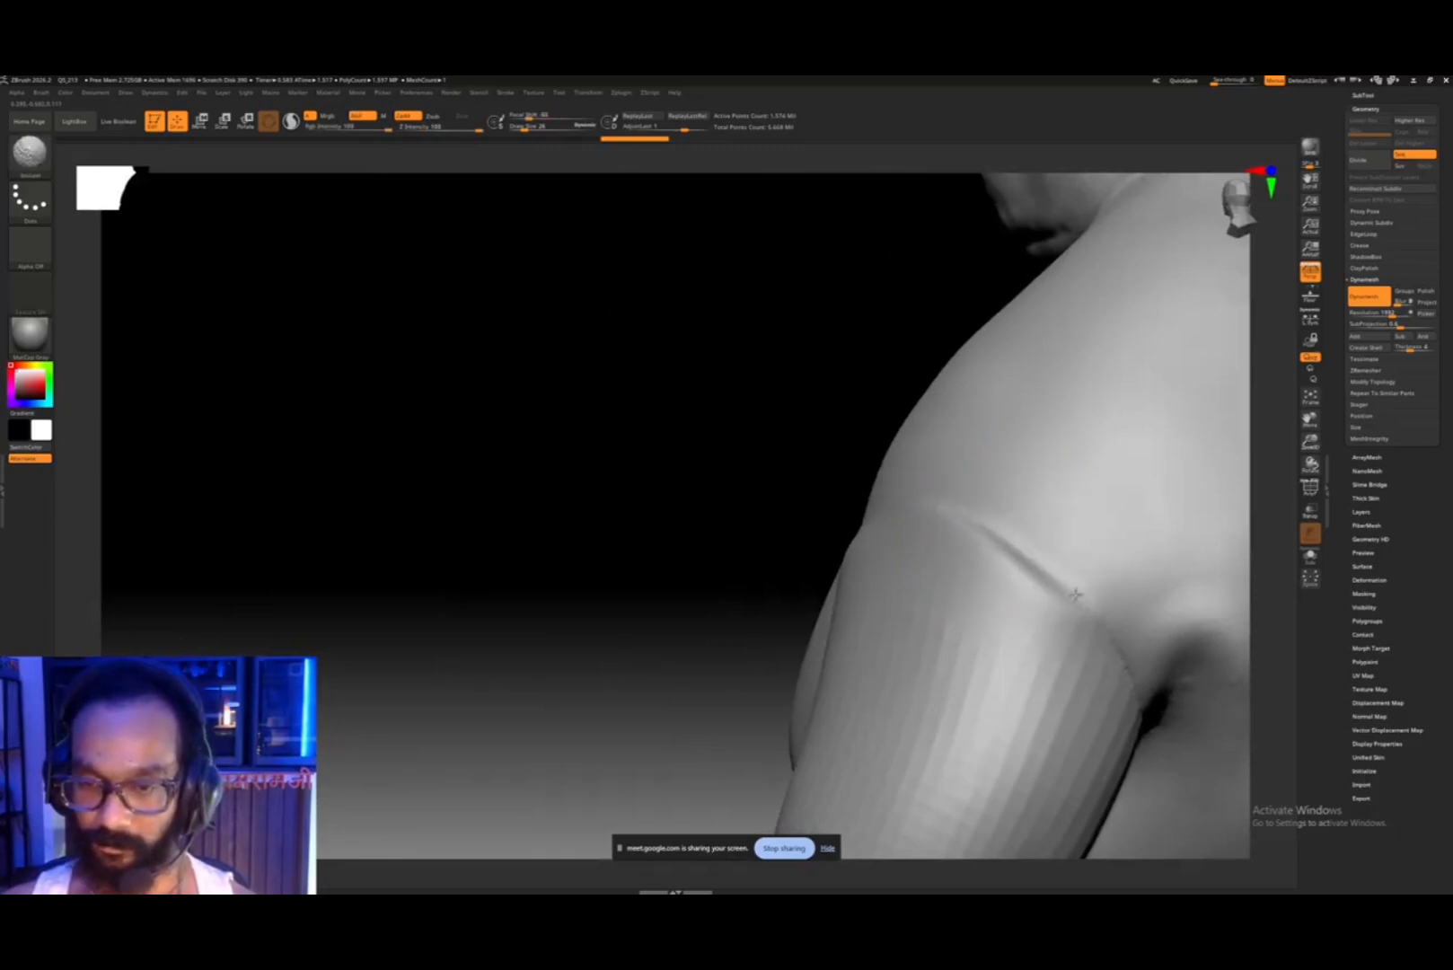
left_click_drag(1110, 656, 1059, 624, "shift")
mouse_move(1039, 614)
right_mouse_down()
mouse_move(986, 545)
mouse_move(1024, 588)
right_mouse_up()
left_click_drag(1028, 595, 1077, 626, "shift")
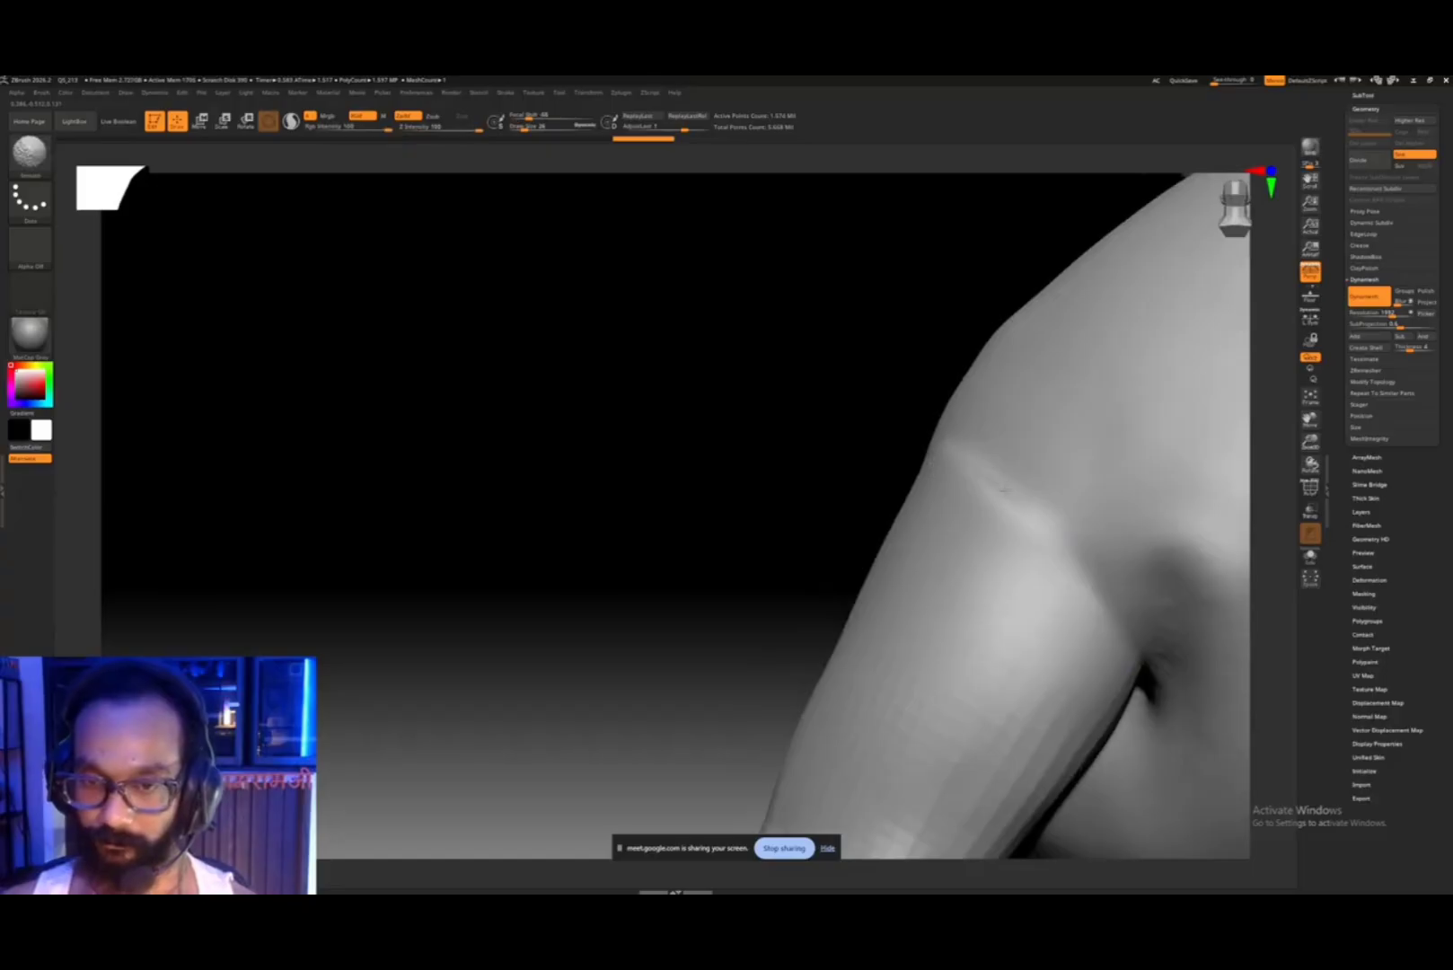
left_click_drag(1005, 491, 987, 514, "shift")
- Smooth the faceted surface of the upper arm below the shoulder, on the back and on the front
mouse_move(853, 652)
left_mouse_down("shift")
mouse_move(829, 667)
mouse_move(850, 759)
left_mouse_up("shift")
right_click_drag(853, 754, 898, 672, "ctrl")
mouse_move(781, 619)
right_mouse_down("ctrl")
mouse_move(773, 590)
mouse_move(694, 666)
right_mouse_up("ctrl")
left_click_drag(642, 655, 632, 685, "shift")
right_click_drag(632, 685, 623, 702)
left_click_drag(597, 704, 620, 721, "shift")
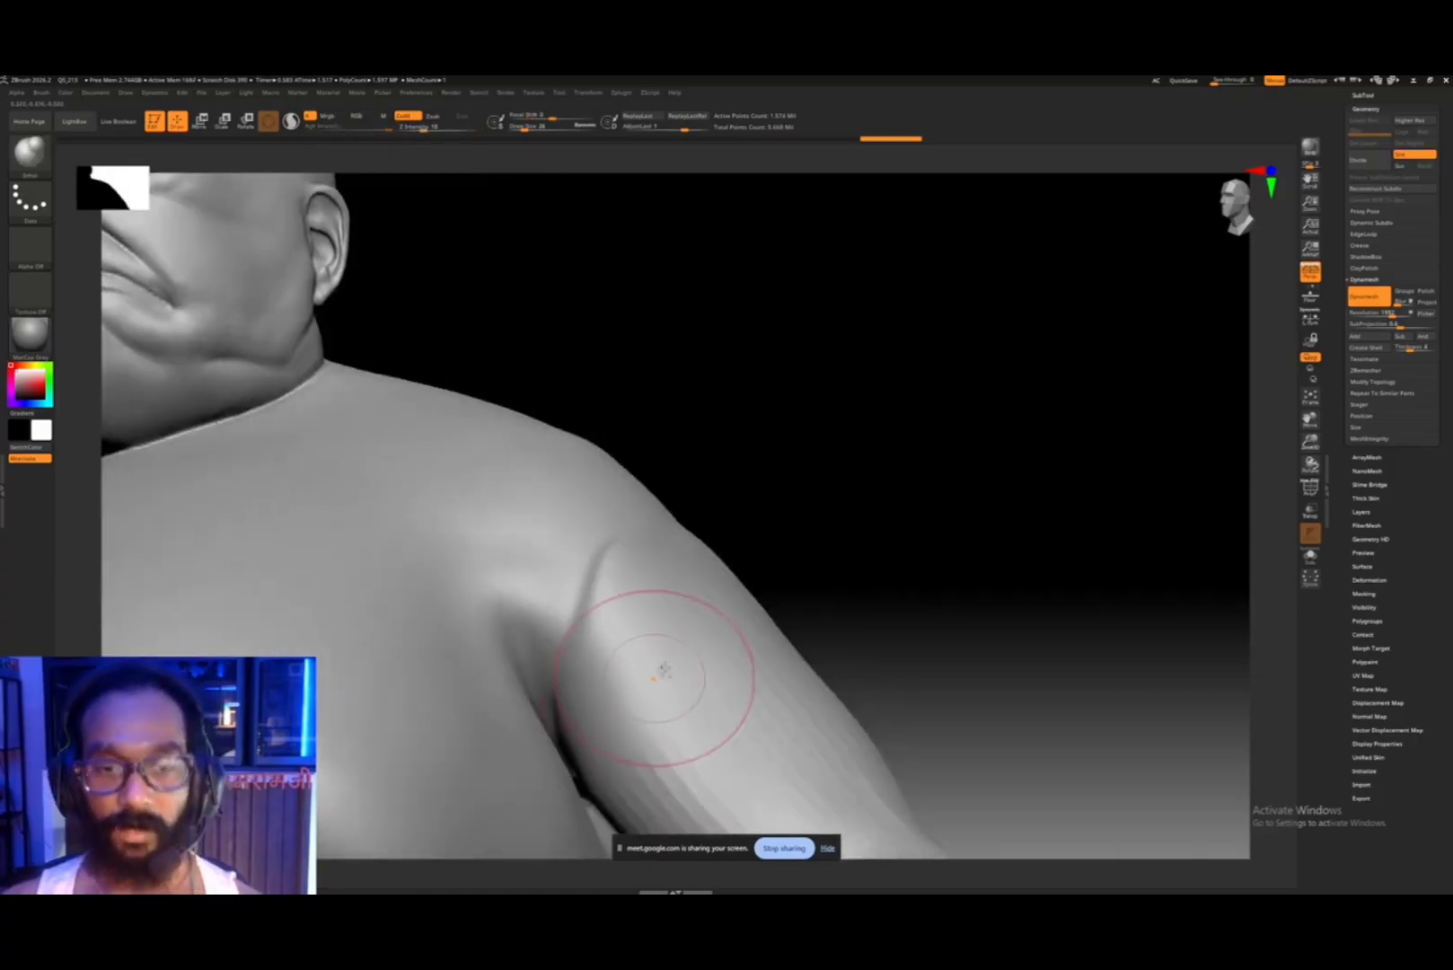